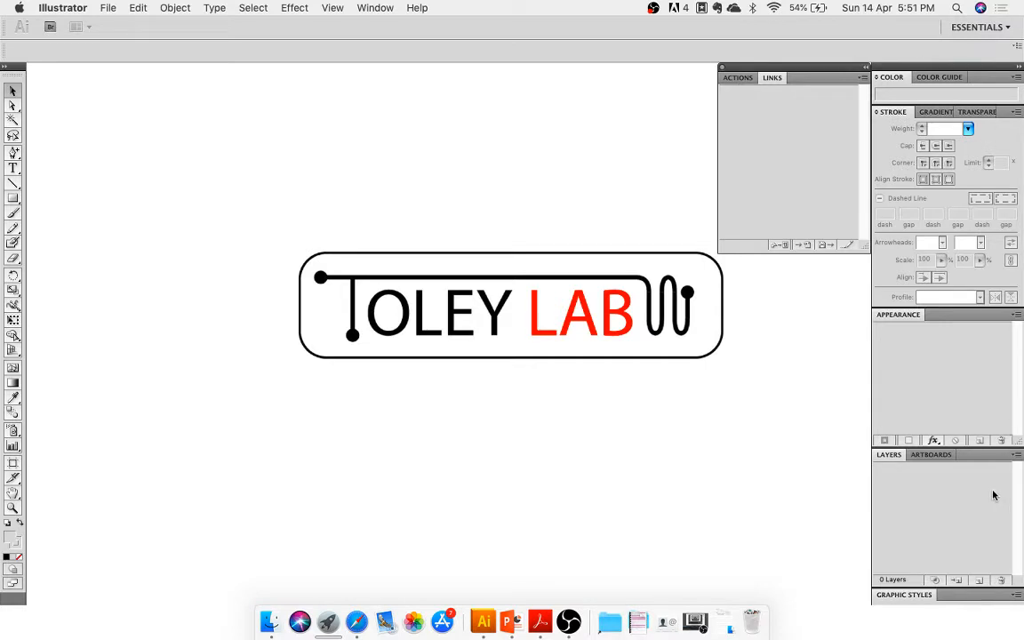
Create a new one-artboard document in Letter size, 8.5 x 11 in, portrait orientation
click(108, 7)
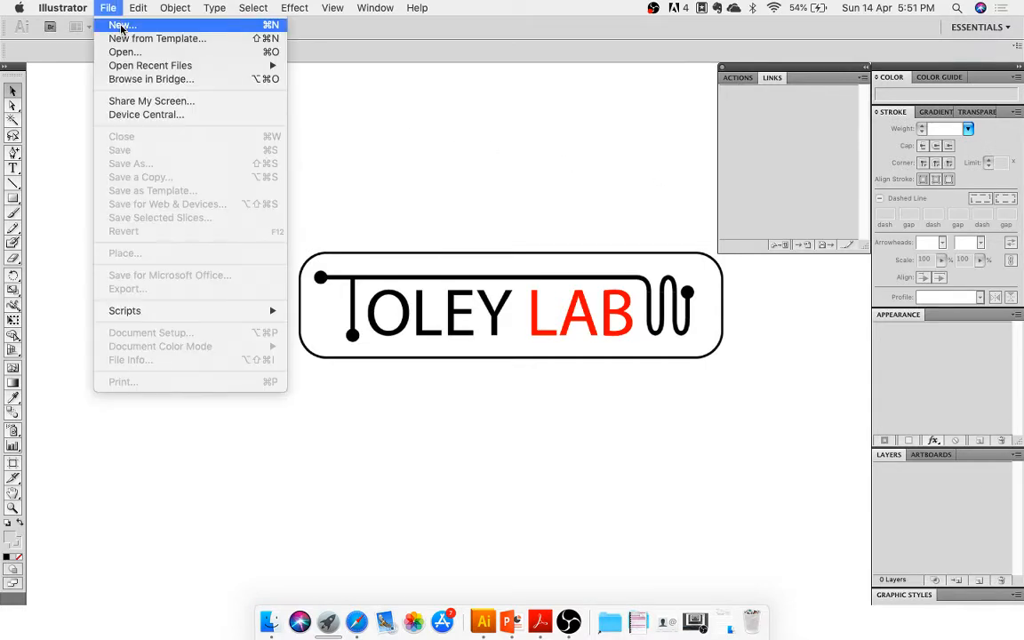
click(119, 25)
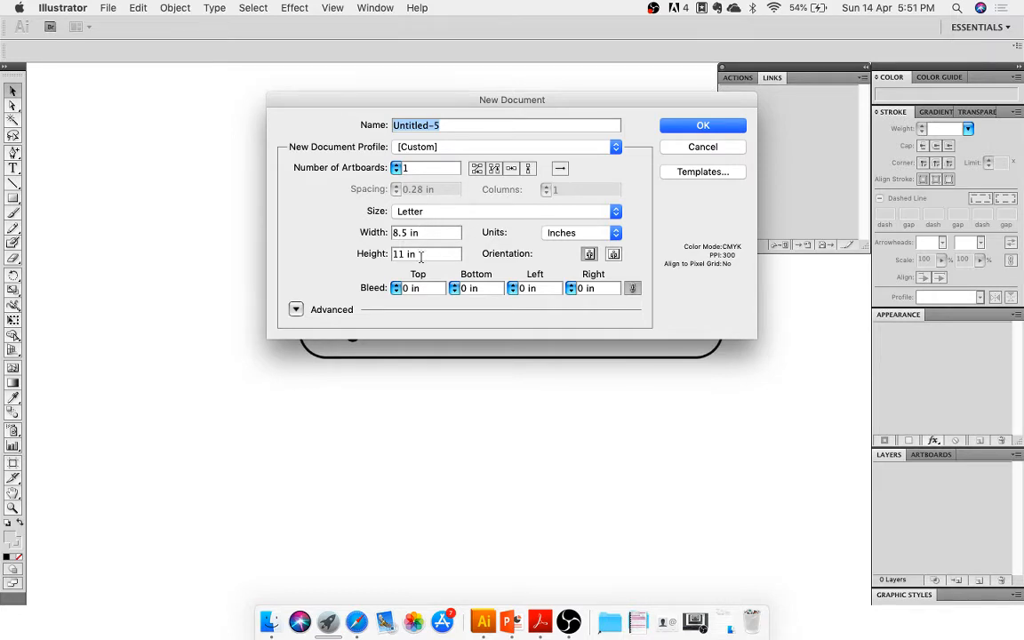
click(487, 211)
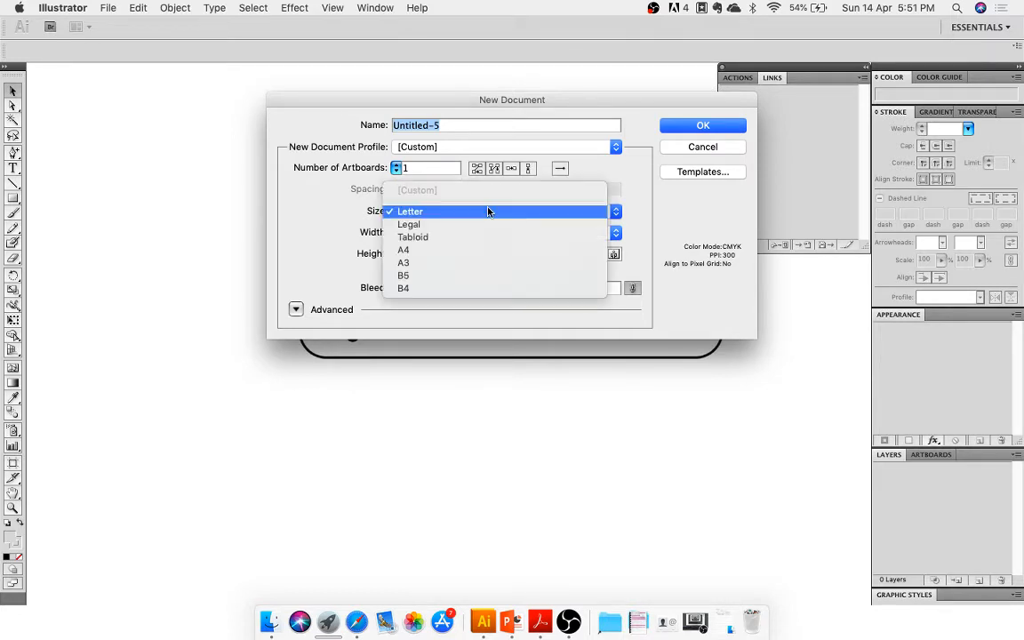
click(484, 248)
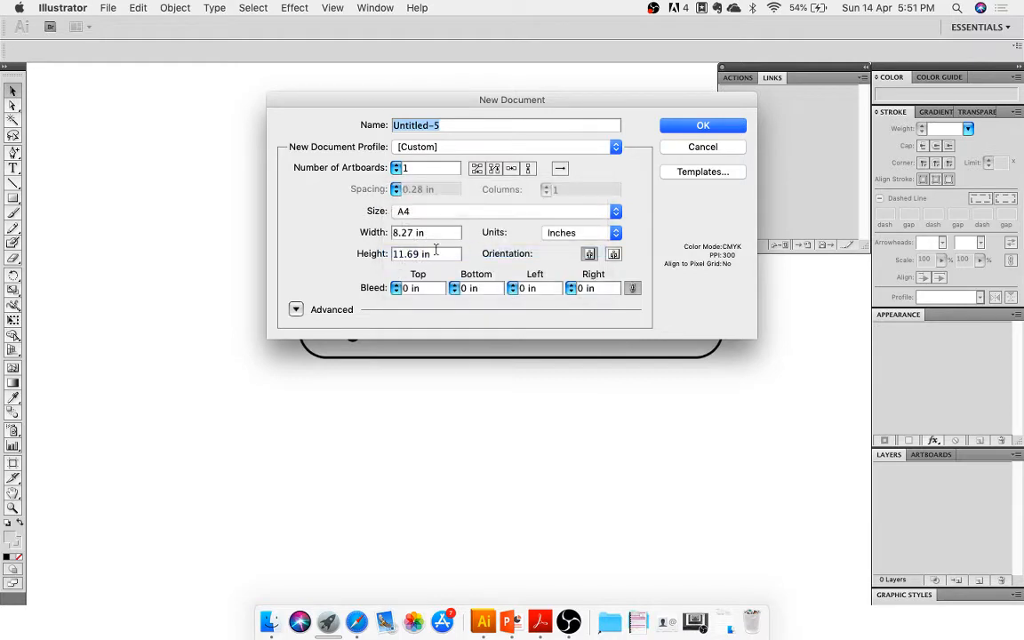
click(448, 213)
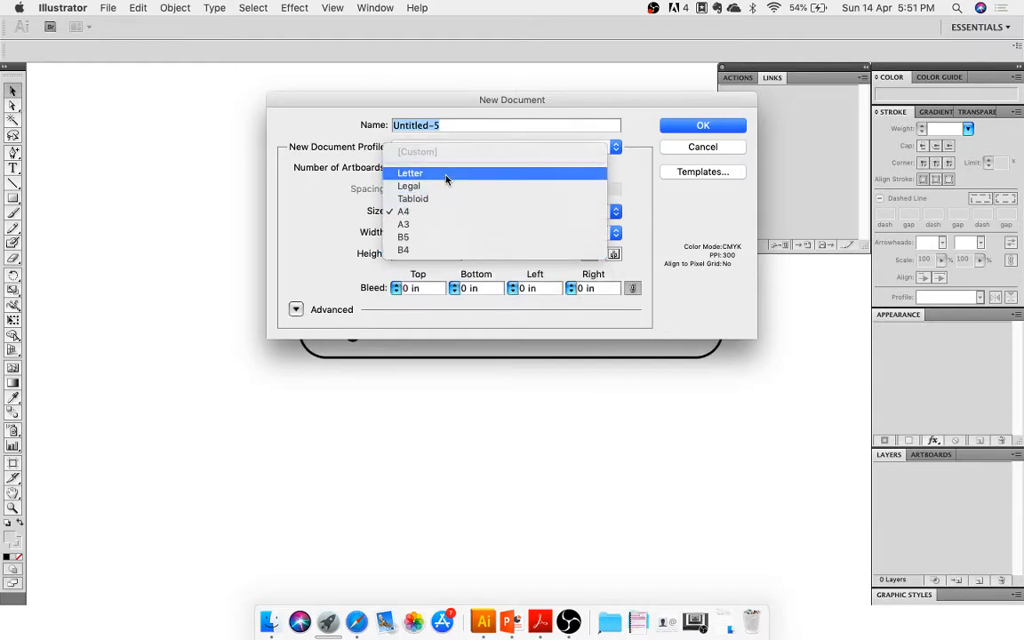
click(447, 176)
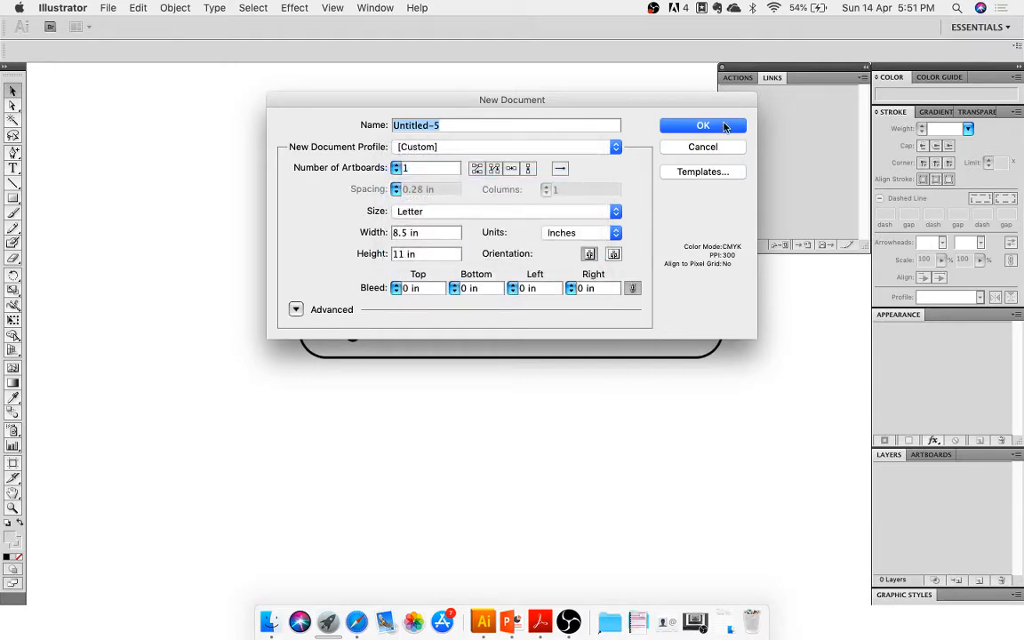
click(703, 125)
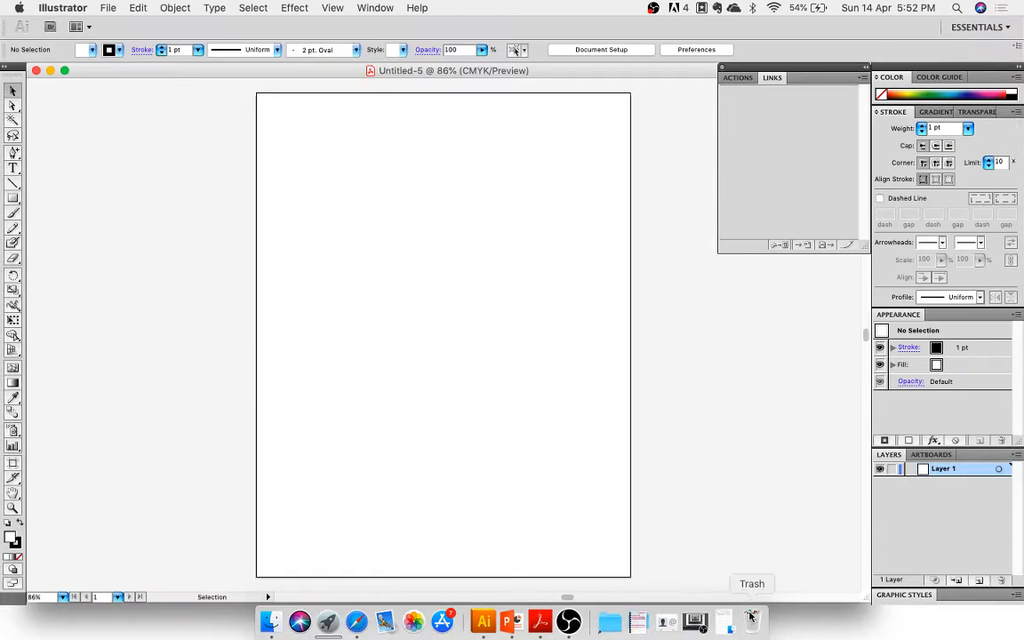
Place Pink over white.jpg from the Finder folder into the new document and move it fully inside the artboard
click(725, 621)
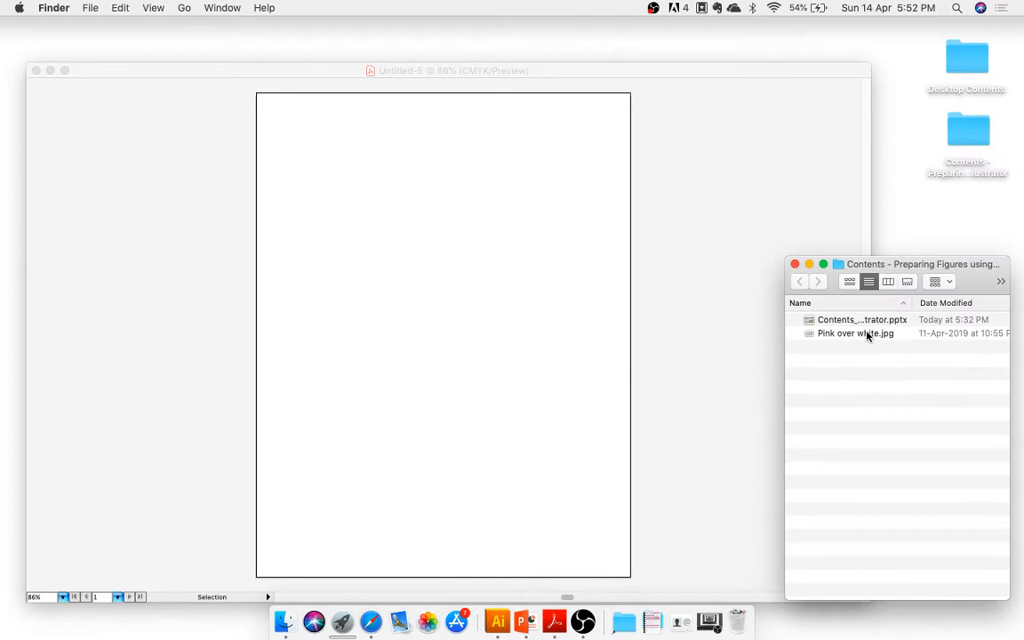
drag(866, 335, 405, 253)
click(311, 284)
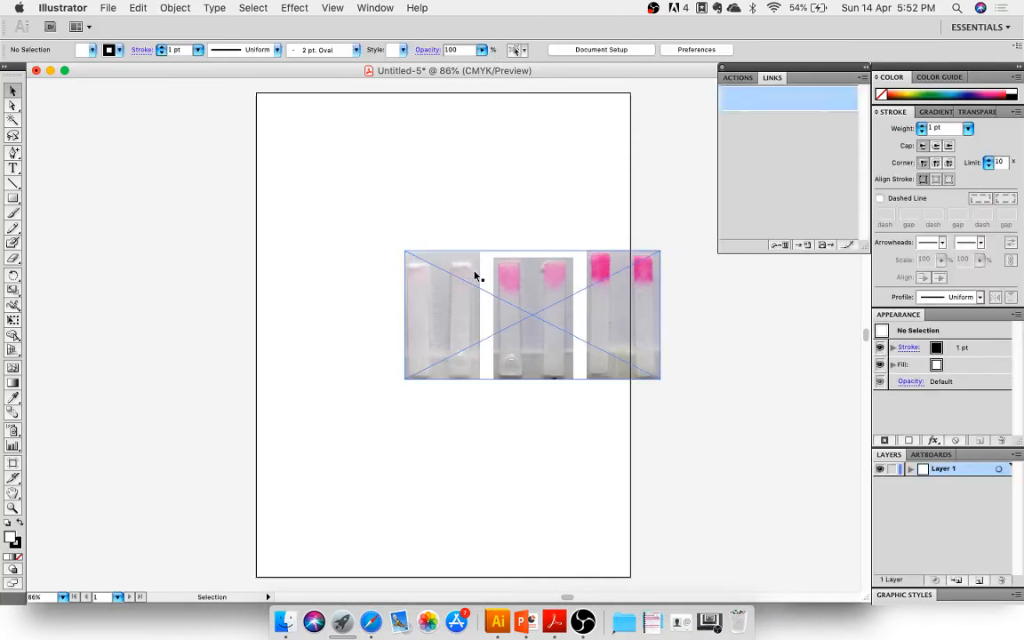
drag(475, 277, 351, 246)
scroll(350, 246, left, 5)
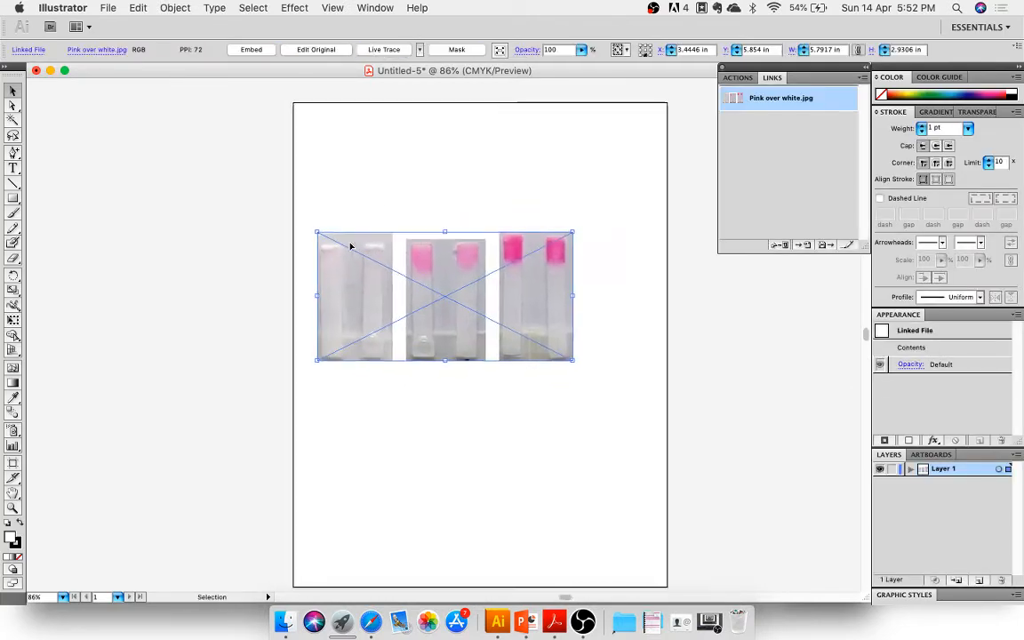
Examine the sharpness of the placed strip photo at 300% and lower magnifications down to 150%
key(super+equal)
key(super+equal)
key(super+equal)
key(super+equal)
scroll(350, 246, up, 1)
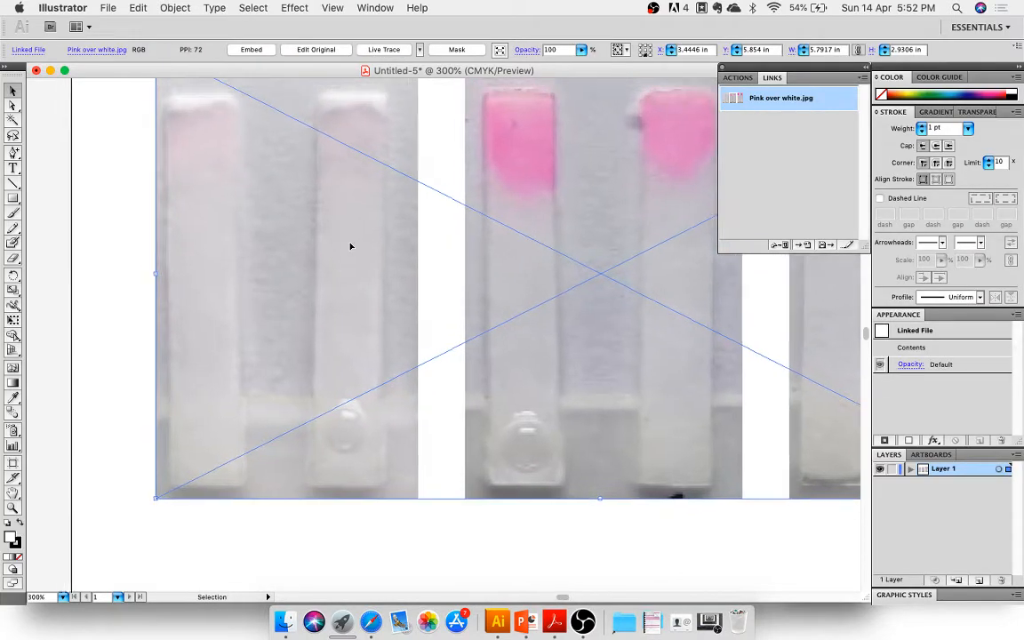
key(super+minus)
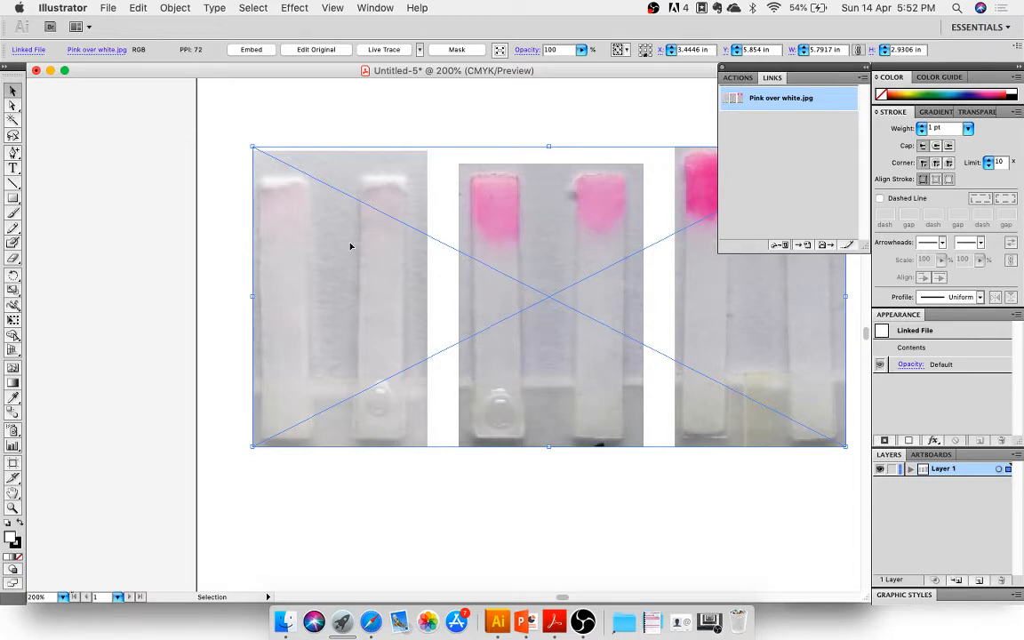
key(super+minus)
key(super+minus)
key(super+equal)
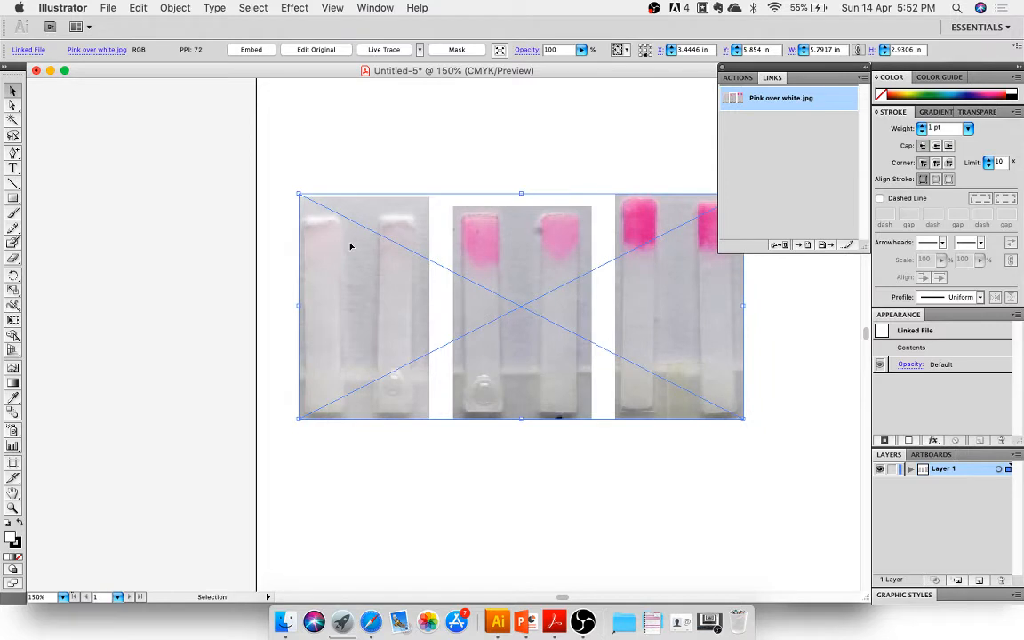
scroll(349, 244, up, 5)
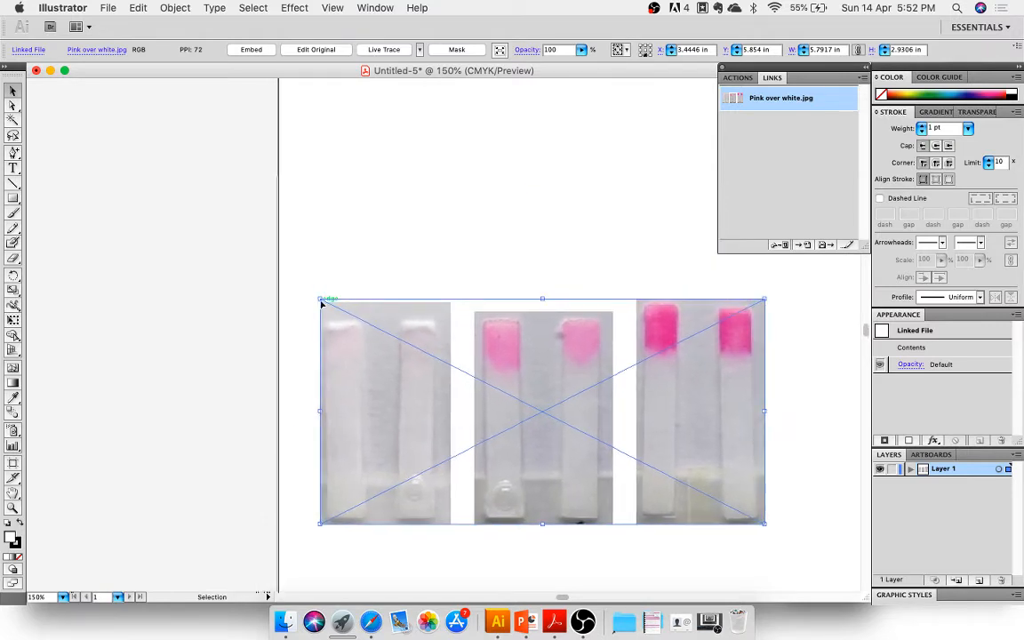
Enlarge the placed photo in stages to about 12.6 in wide and 8.3 in high, and delete it from the document
drag(322, 303, 210, 189)
scroll(347, 259, left, 5)
scroll(348, 259, up, 3)
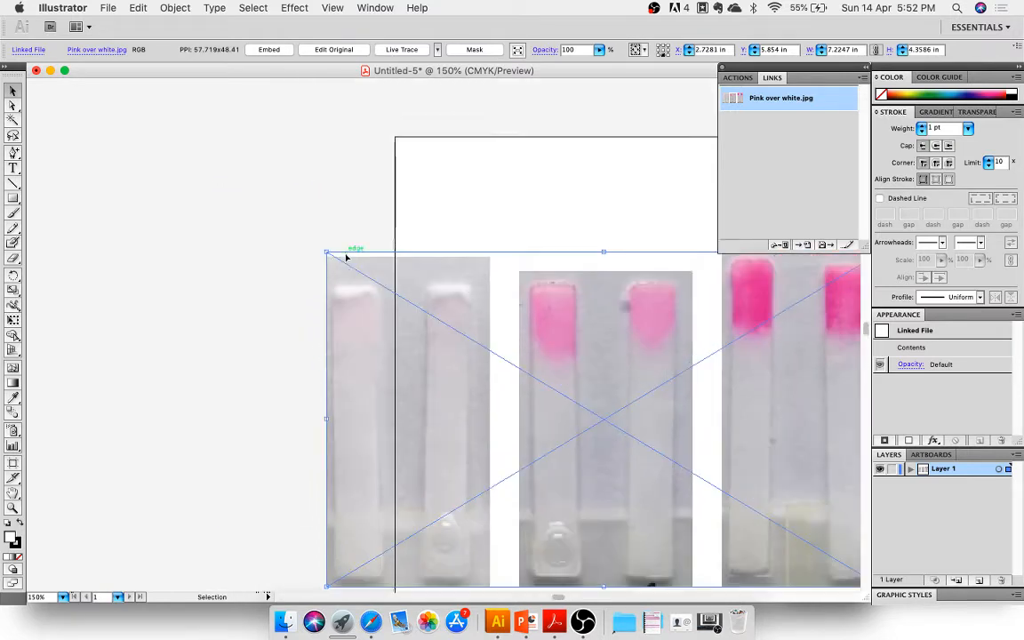
drag(332, 282, 149, 108)
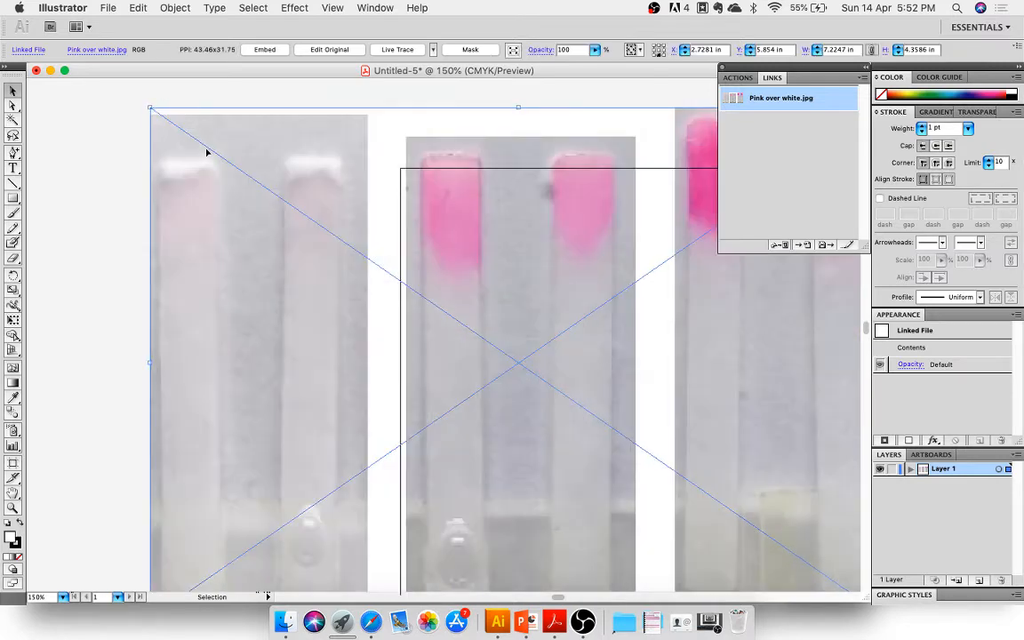
scroll(386, 227, right, 4)
scroll(387, 227, down, 2)
scroll(386, 228, left, 6)
scroll(386, 228, up, 3)
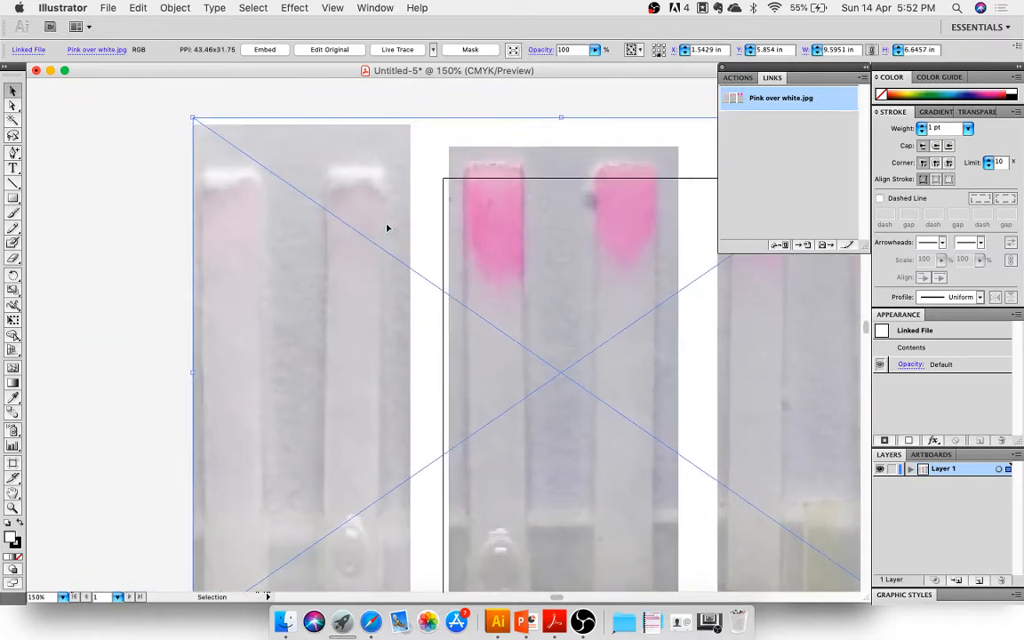
scroll(387, 228, up, 3)
scroll(386, 228, left, 1)
drag(206, 211, 3, 88)
scroll(303, 245, up, 2)
scroll(302, 244, left, 1)
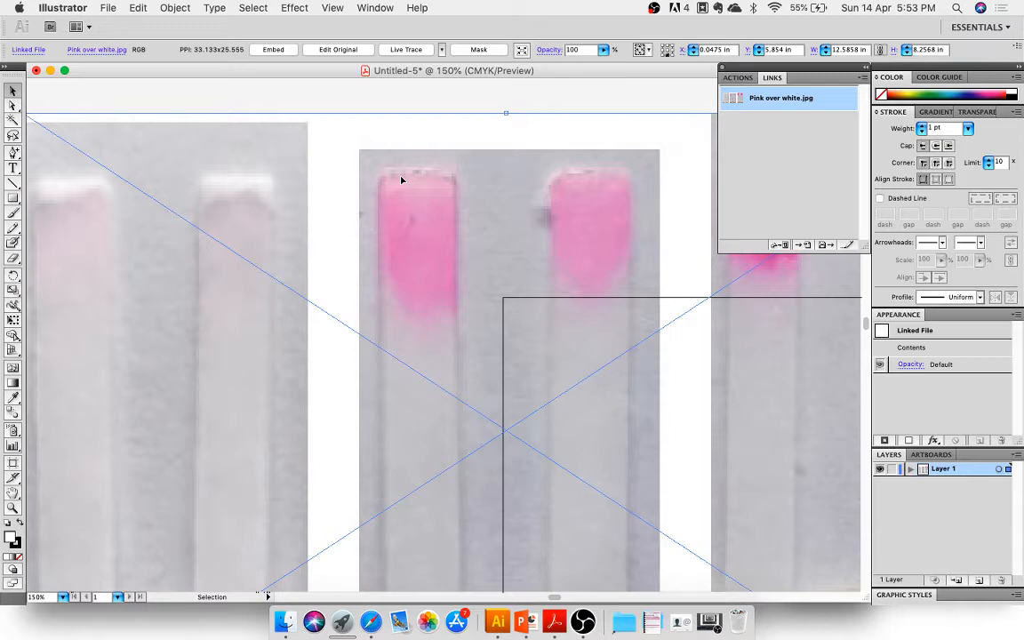
key(Delete)
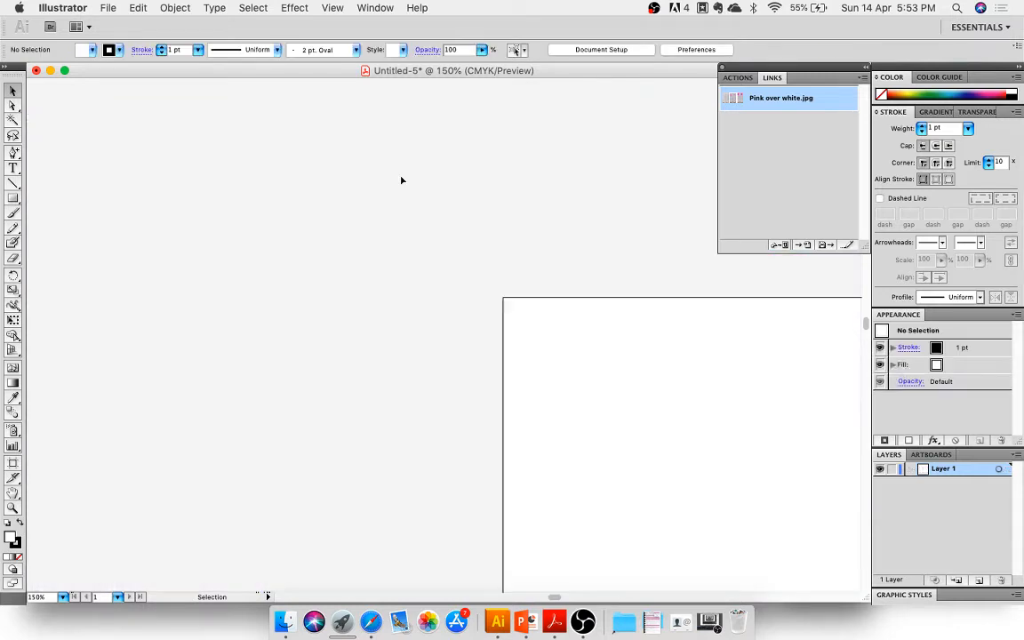
Add the point text "ABC" in 12 pt Myriad Pro Regular near the artboard's upper-left corner
scroll(434, 222, down, 2)
scroll(433, 222, right, 2)
scroll(226, 240, right, 2)
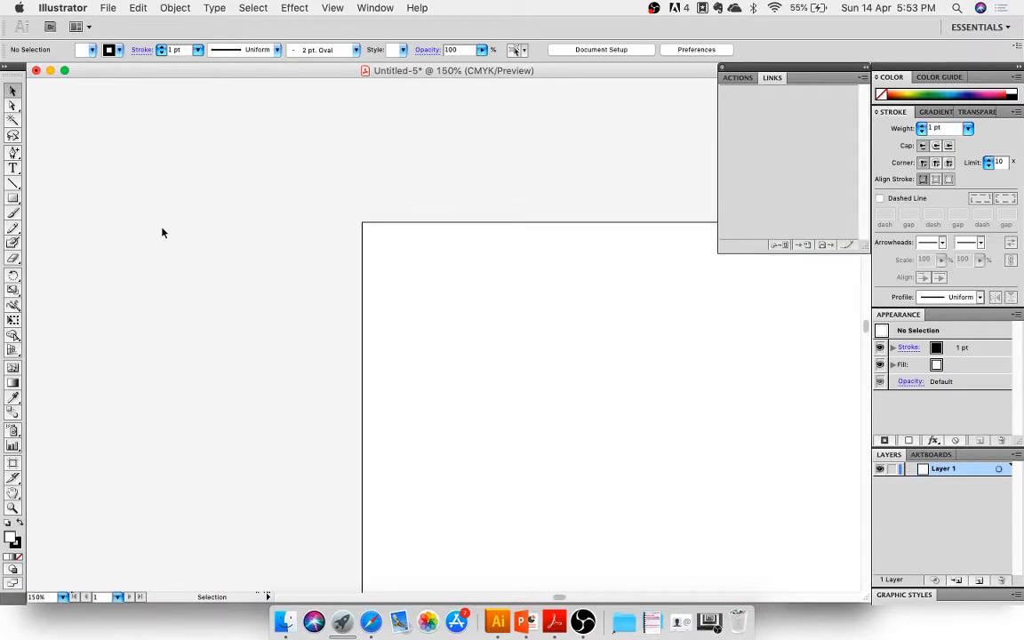
click(13, 169)
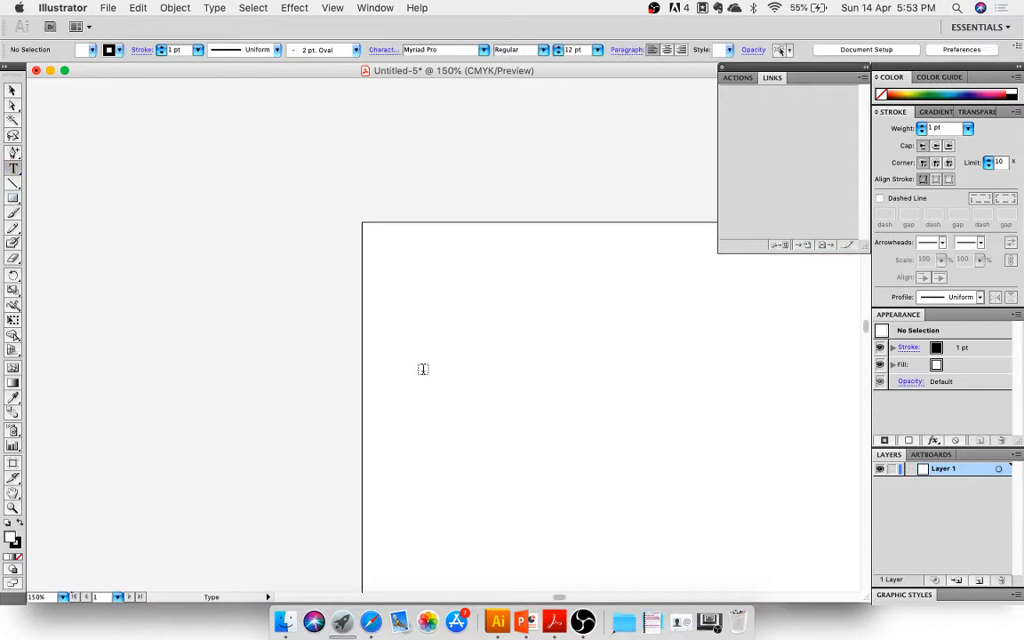
click(424, 367)
text(AB)
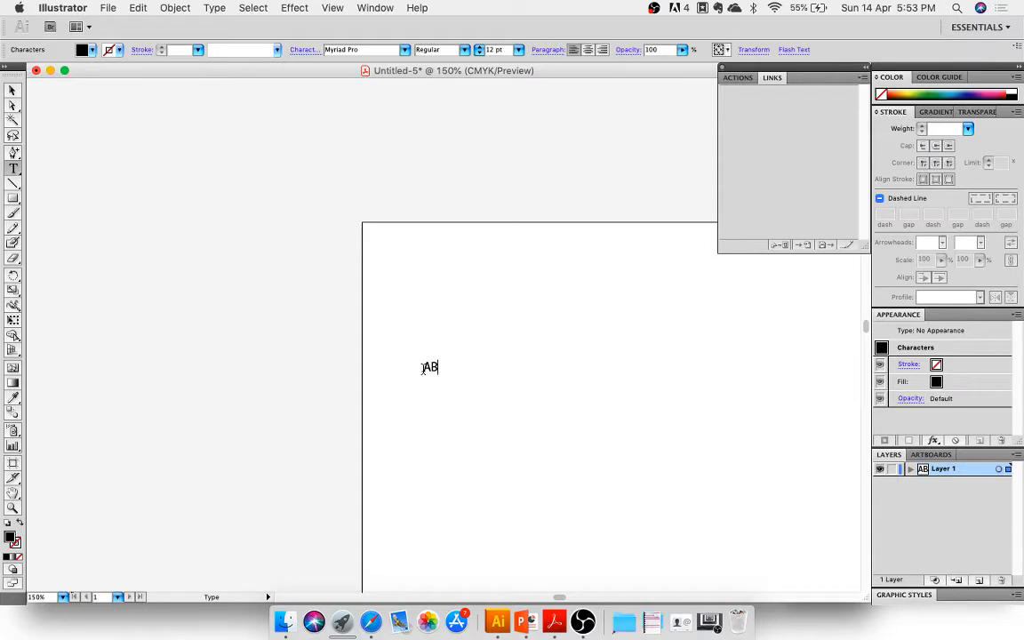
text(C)
click(13, 90)
Scale the "ABC" text up to about 261 pt, and delete it from the artboard
scroll(464, 374, down, 5)
scroll(464, 374, right, 3)
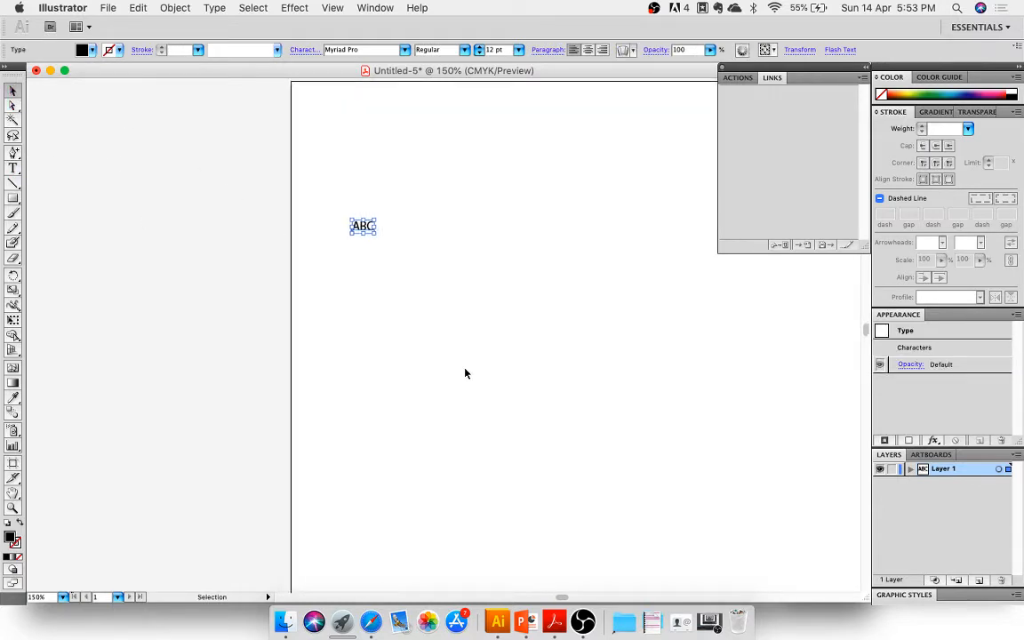
scroll(464, 374, down, 1)
scroll(464, 373, right, 1)
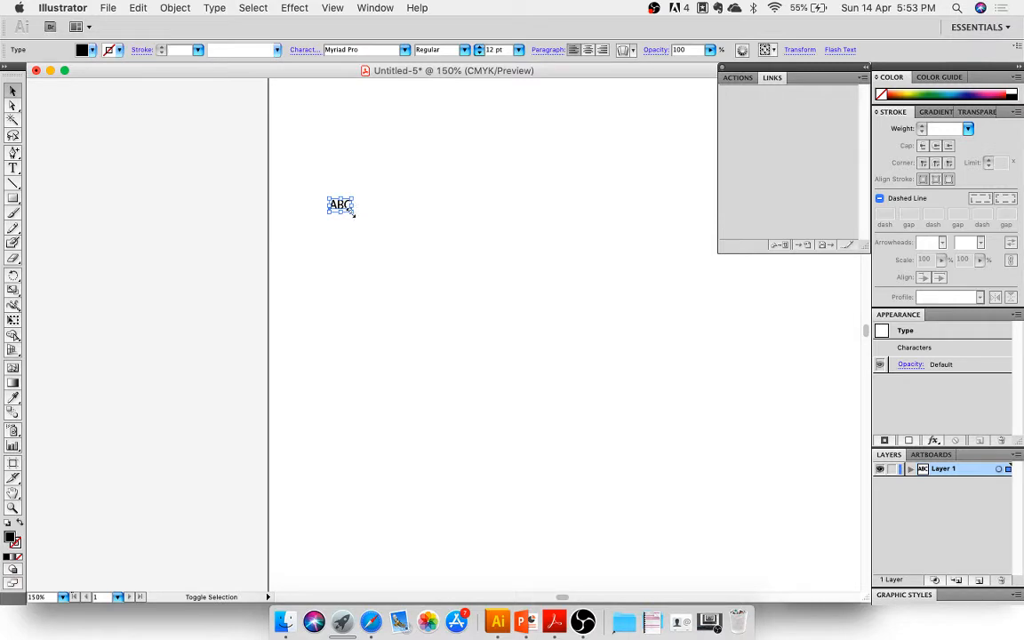
drag(353, 211, 804, 498)
click(627, 498)
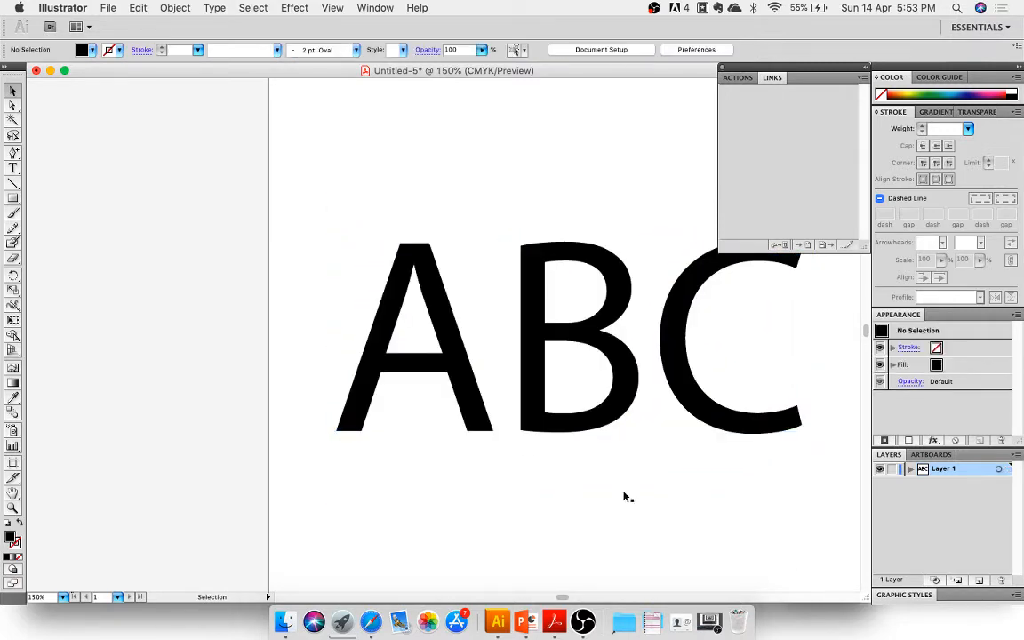
click(627, 358)
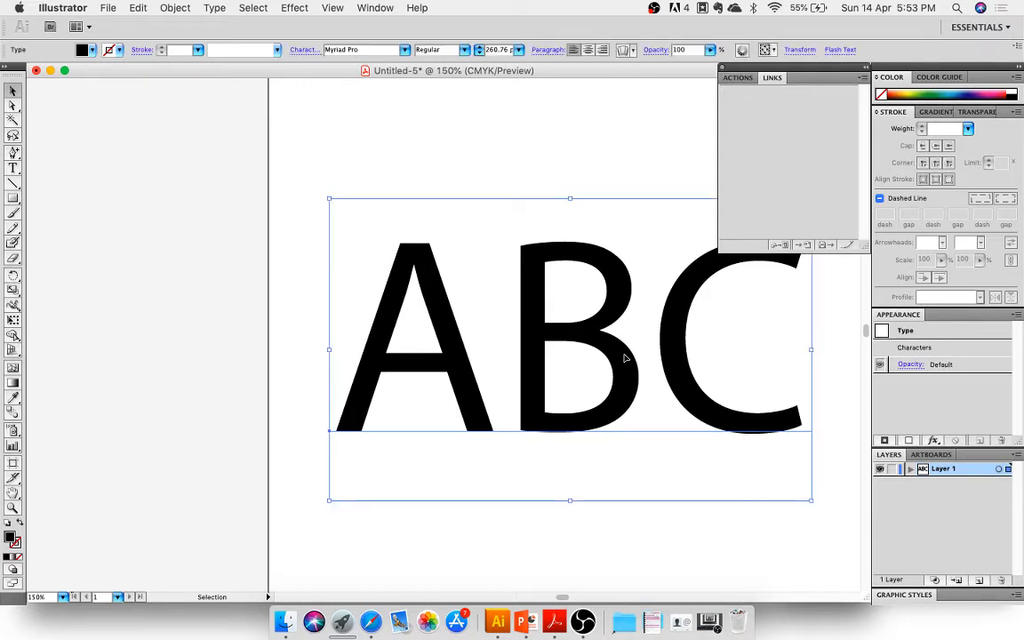
key(Delete)
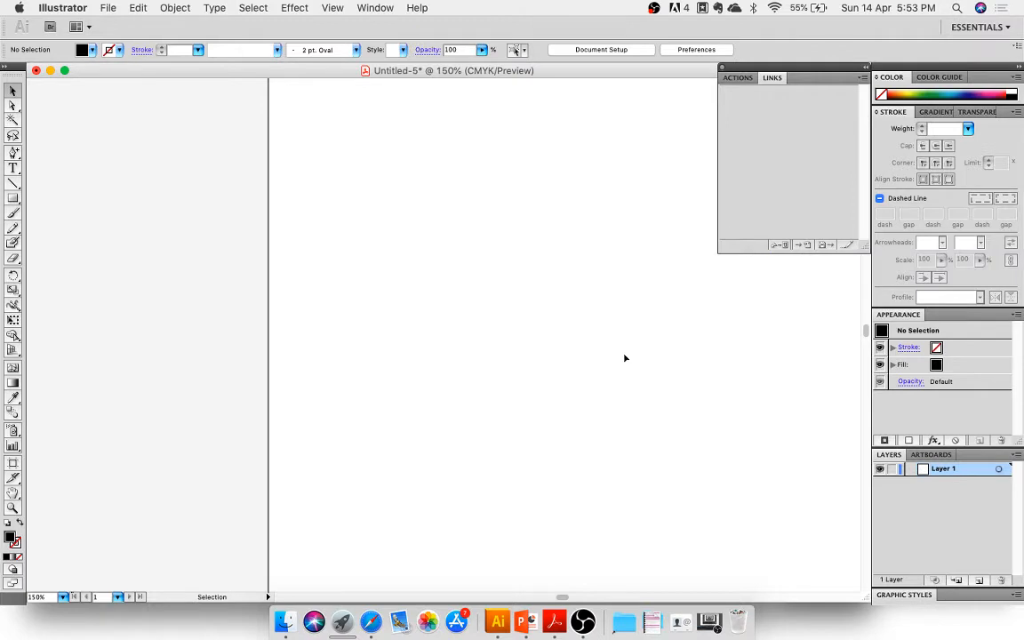
Draw a horizontal line segment about 2.53 in long near the artboard's upper-left area
key(super+1)
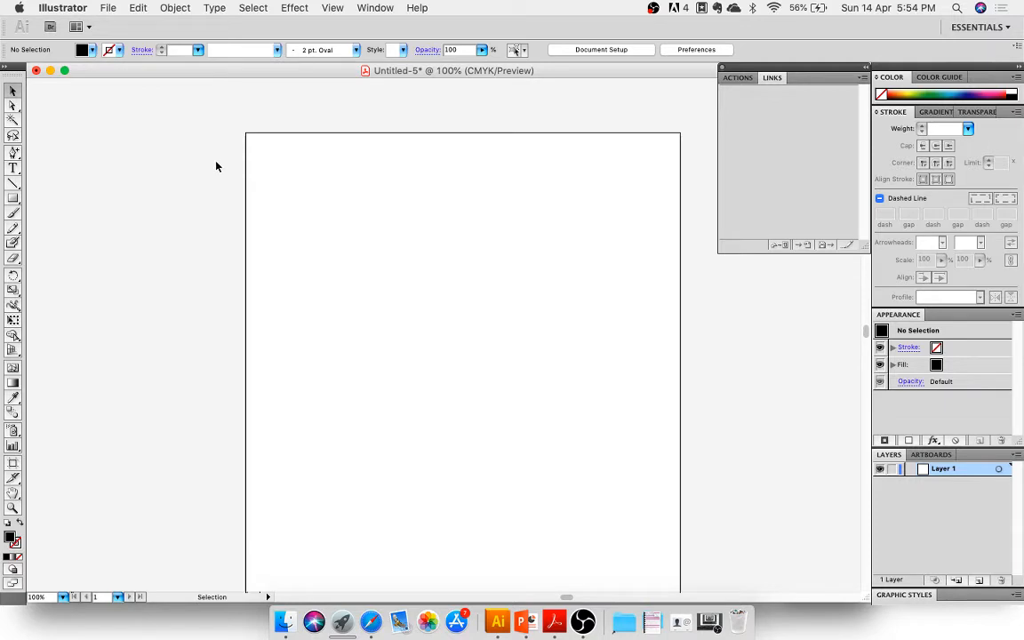
click(12, 184)
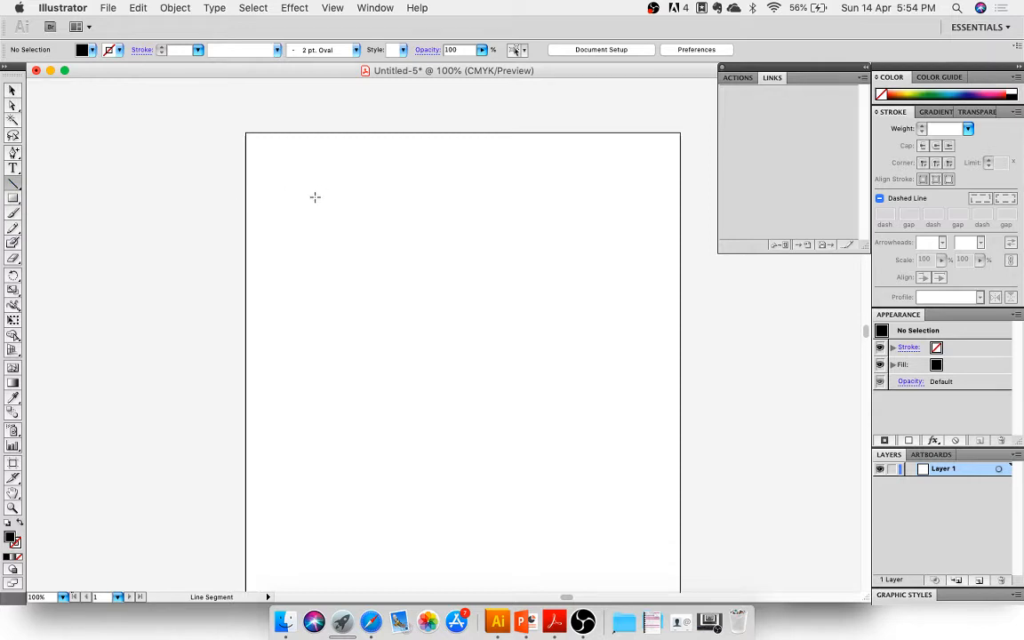
drag(315, 197, 444, 197)
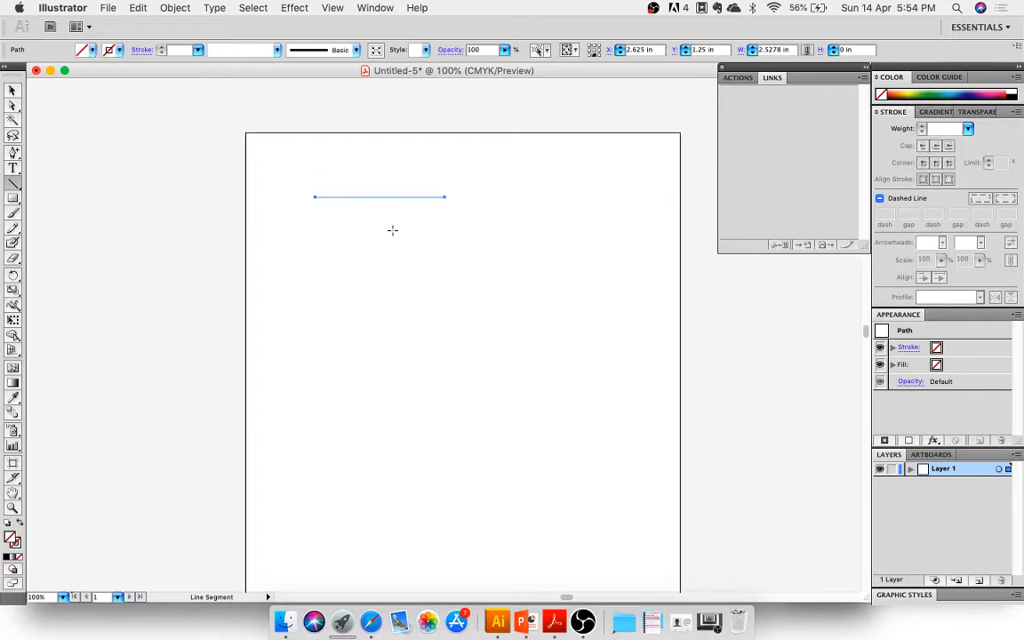
click(13, 90)
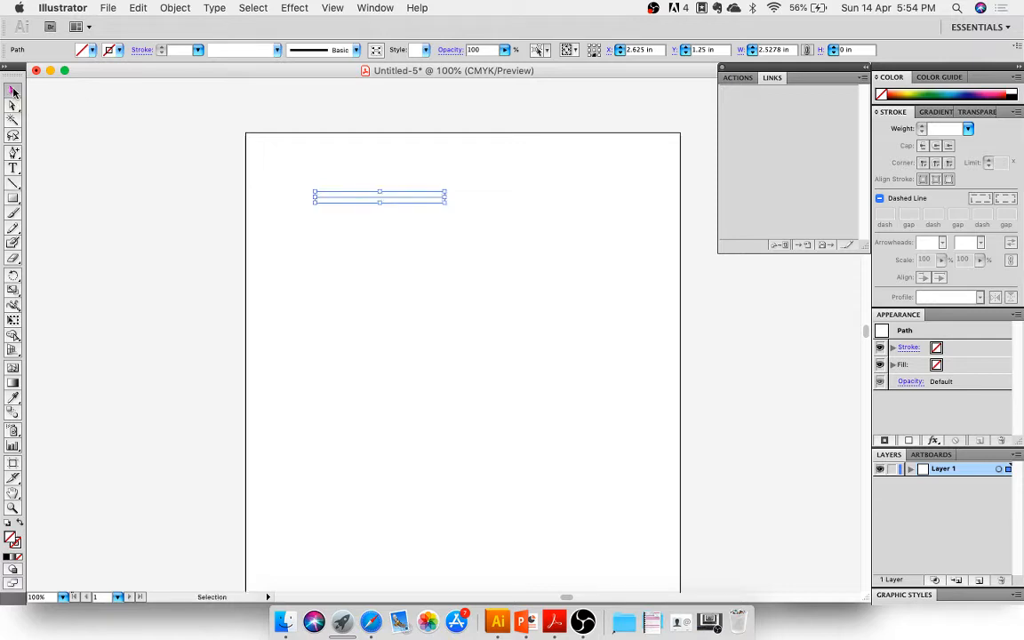
Deselect the line, select it via Select All, deselect it again, and reselect it with a marquee around it
click(178, 205)
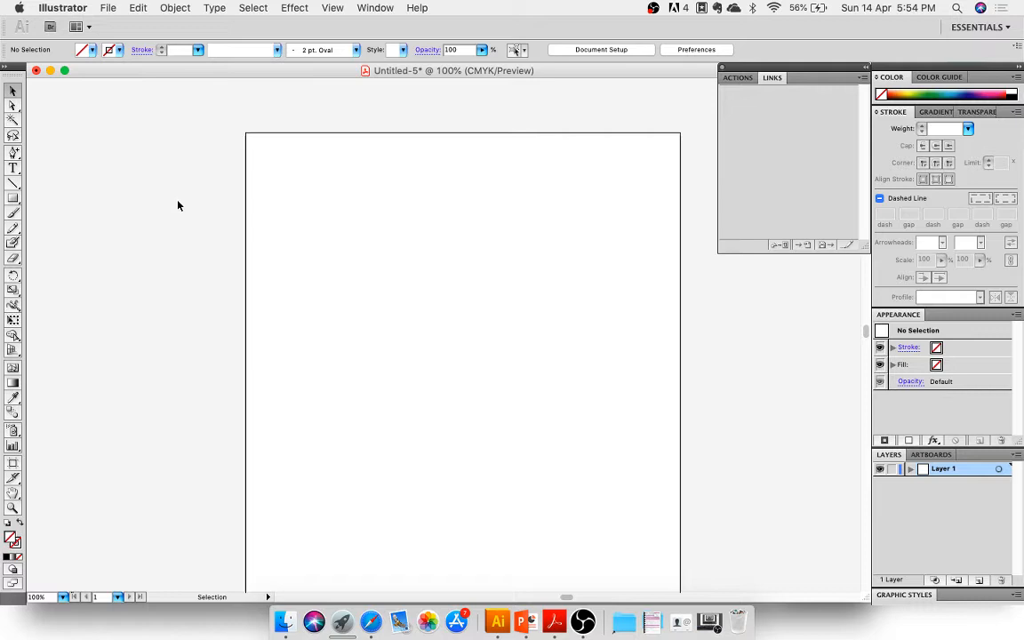
key(super+a)
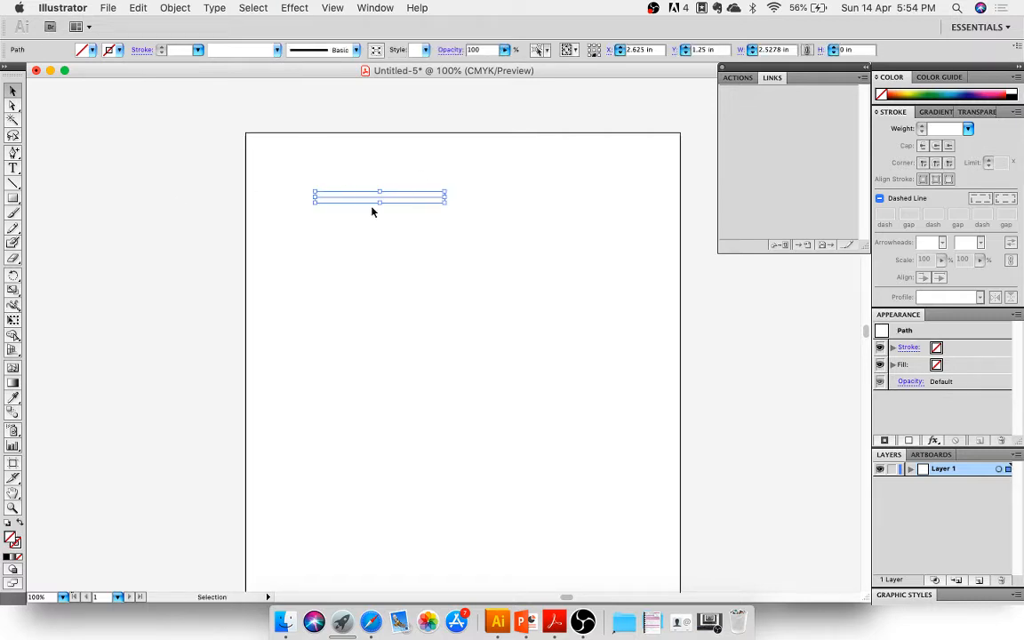
click(378, 275)
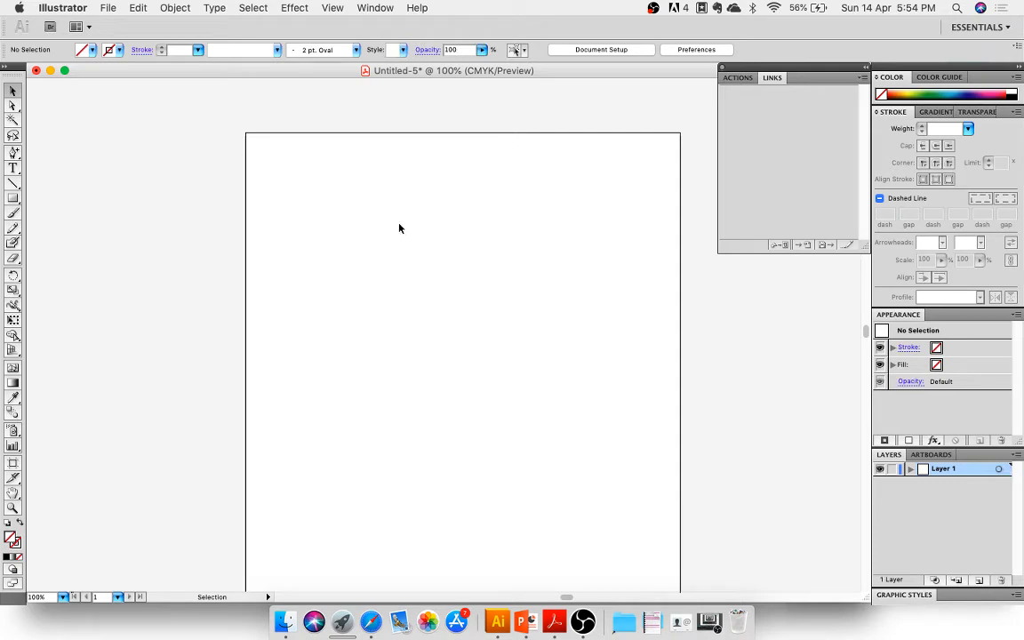
drag(461, 261, 286, 146)
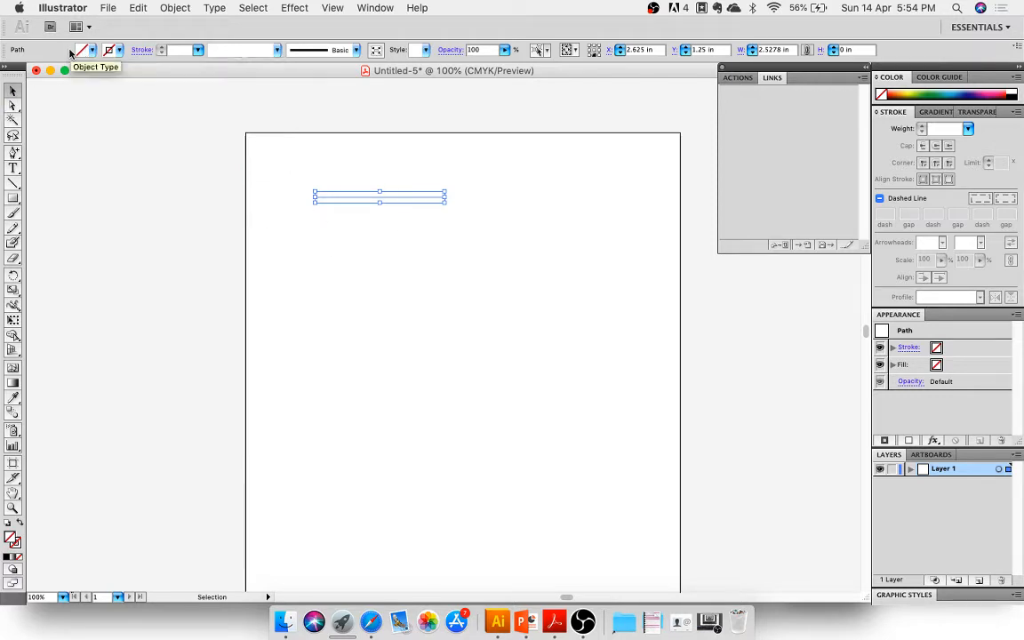
Apply a black stroke colour to the selected horizontal line
click(120, 51)
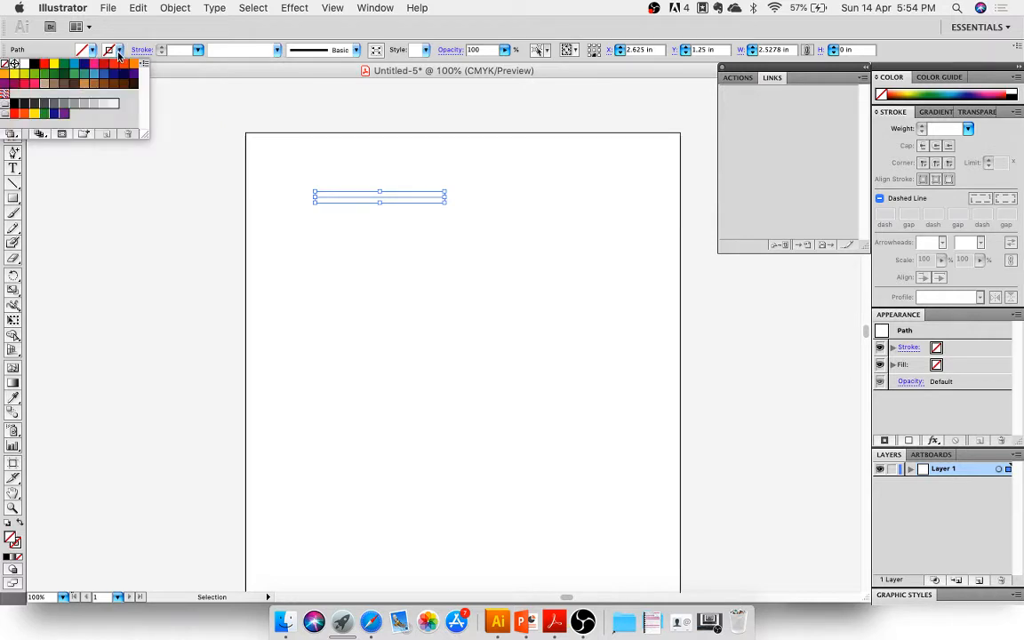
click(35, 65)
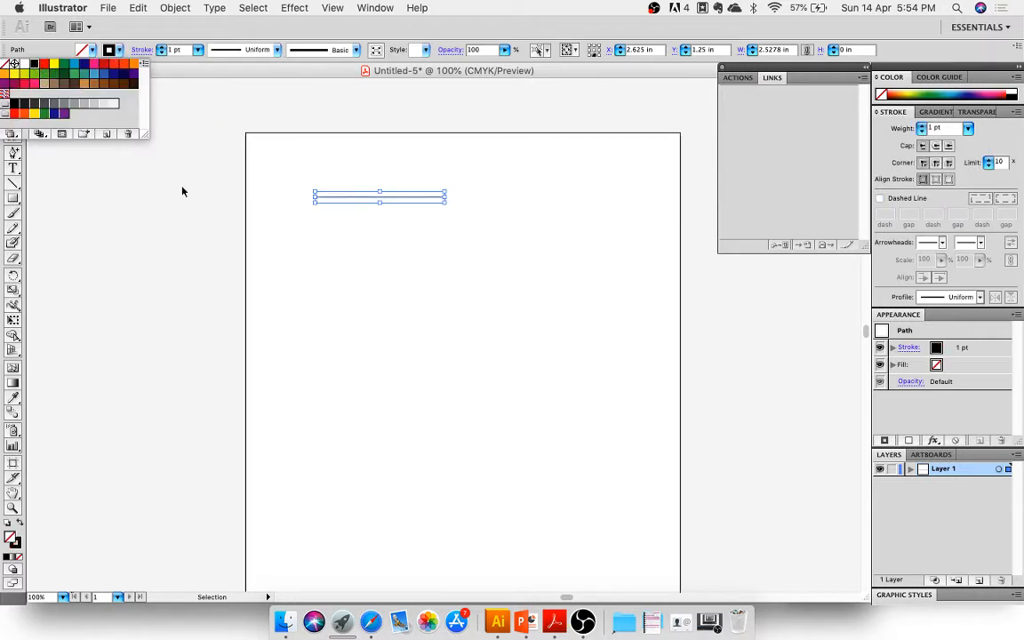
click(164, 168)
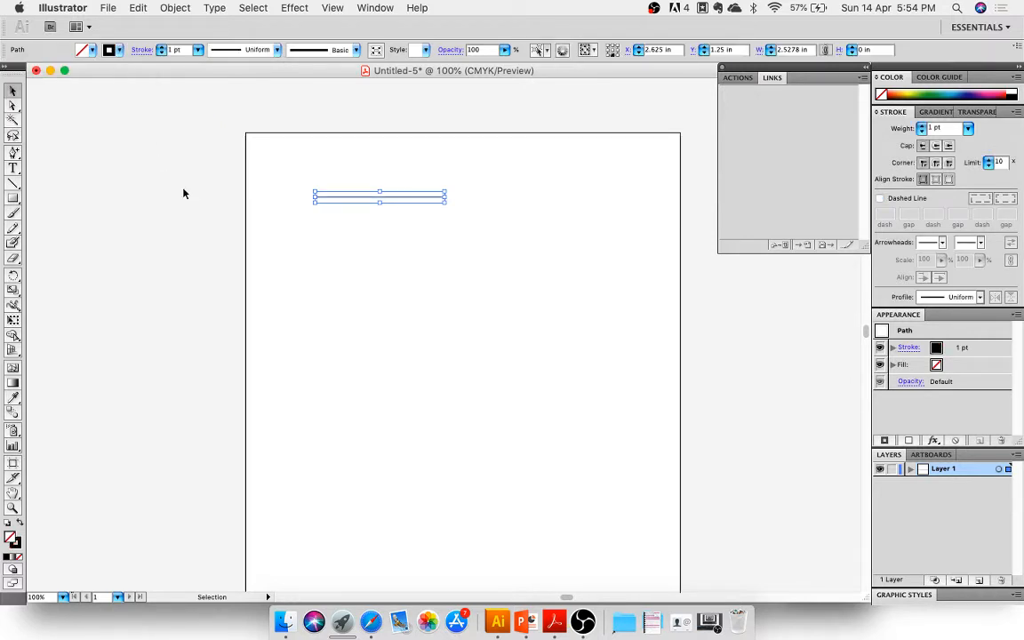
click(371, 204)
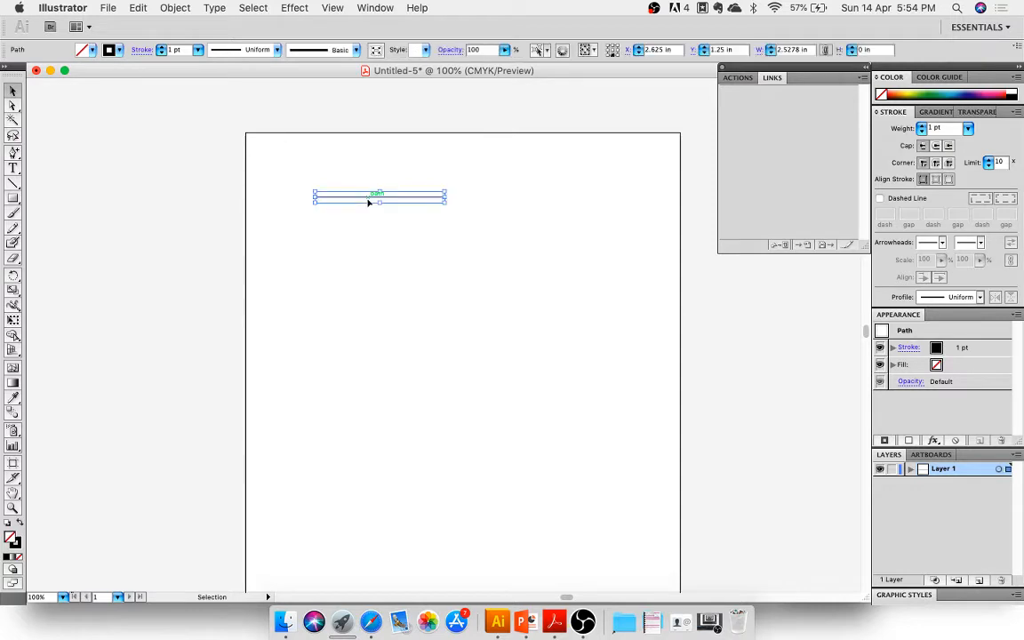
Add a black stroke to the horizontal line, increase its weight to 8 pt, and deselect the line
click(163, 53)
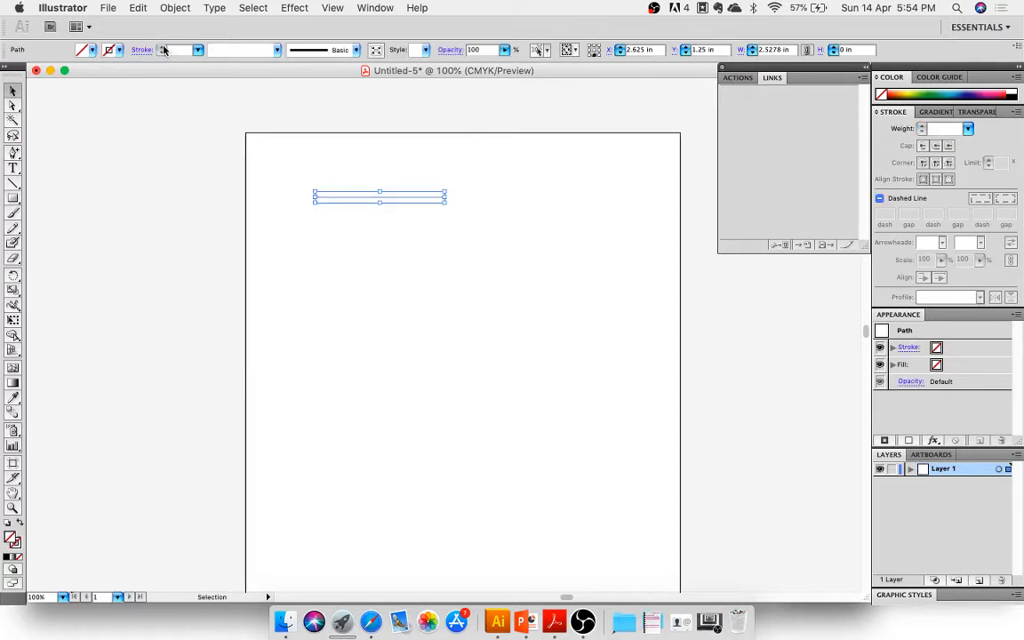
click(173, 51)
text(1)
key(Return)
click(161, 47)
click(161, 47)
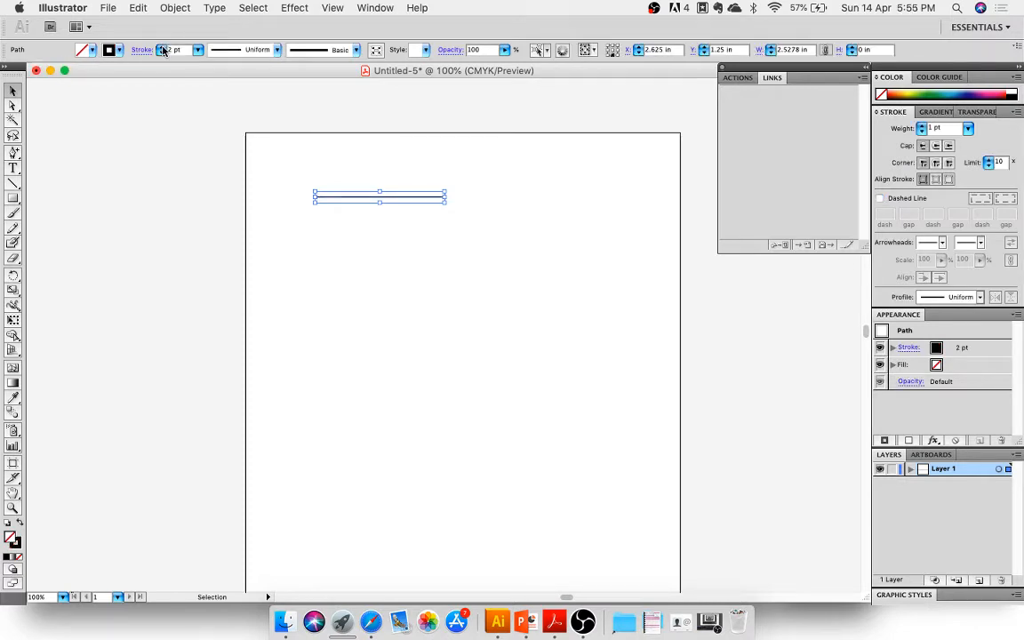
click(161, 47)
click(161, 47)
click(161, 48)
click(161, 47)
click(161, 47)
click(319, 331)
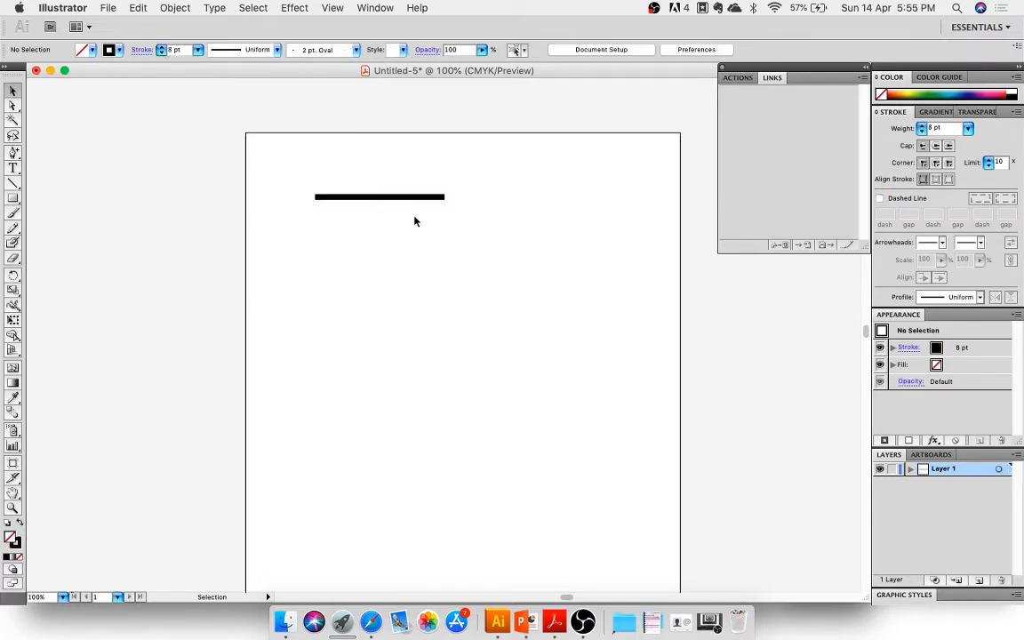
Set the horizontal line's stroke weight to 1 pt and deselect the line
click(171, 50)
text(1)
key(Return)
click(353, 202)
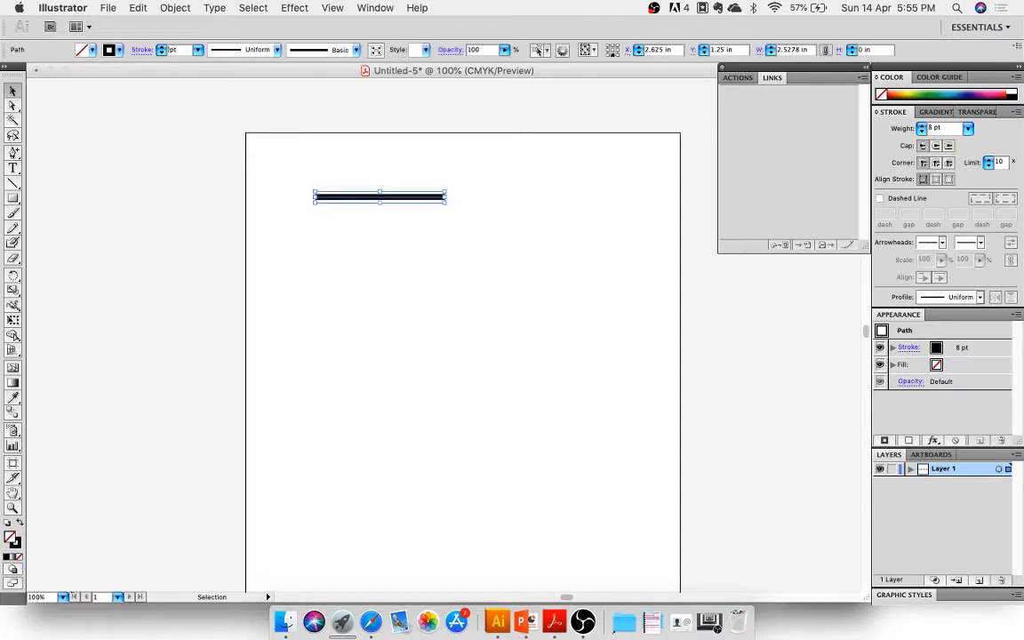
key(Return)
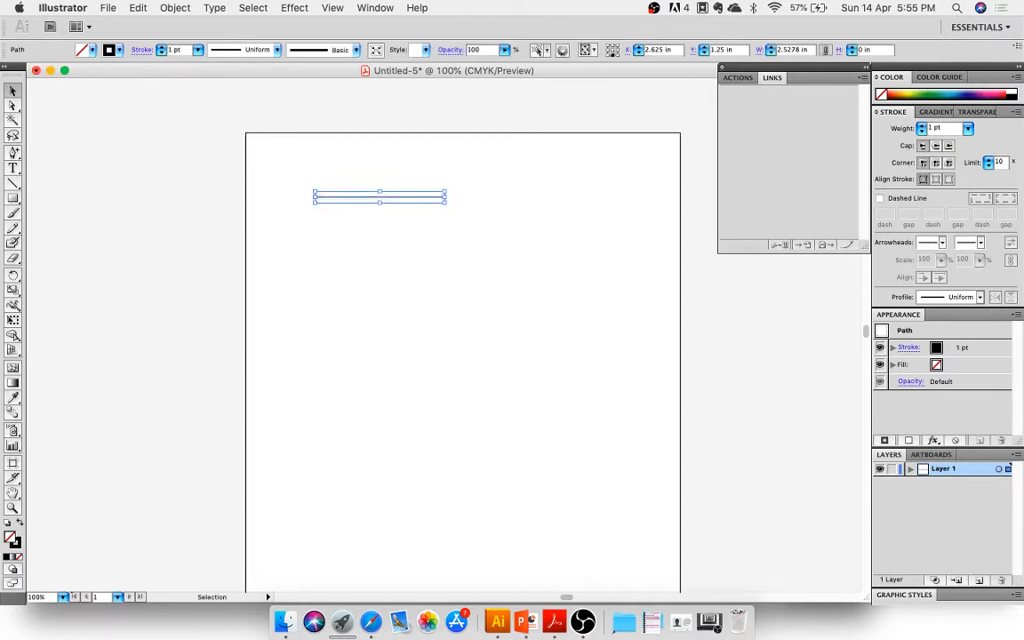
click(132, 166)
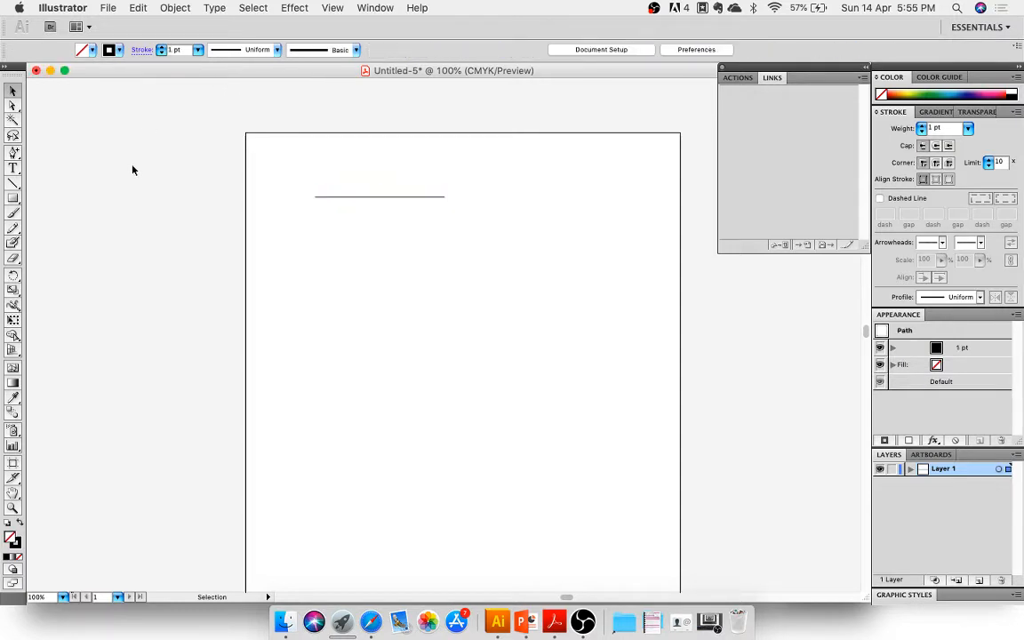
Draw a diagonal line about 1.68 in long below the first line, and add a line of exactly 2 in at 0° to its right
click(12, 183)
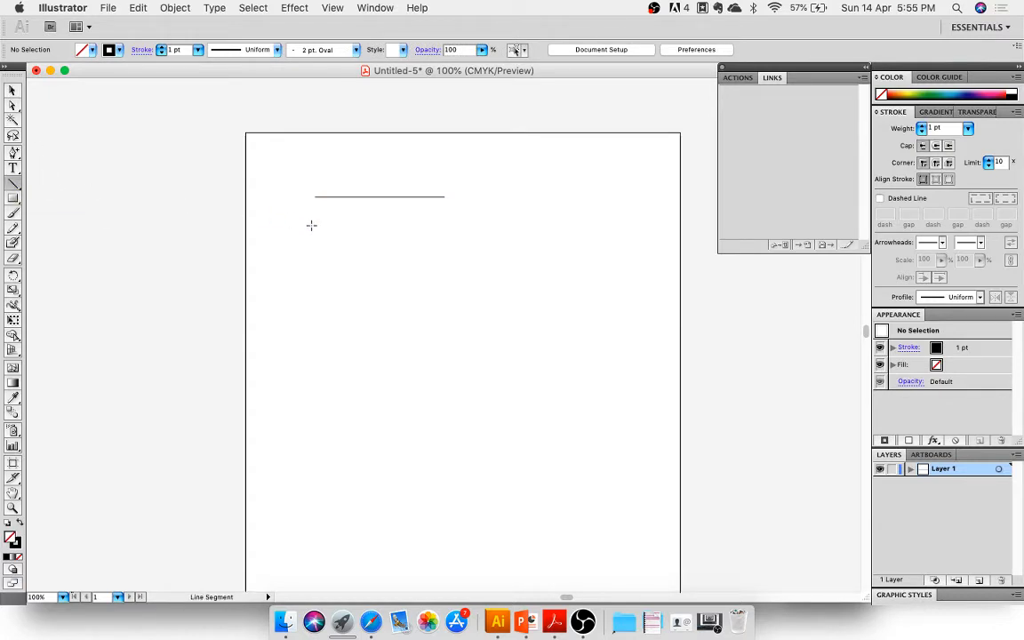
drag(311, 225, 365, 292)
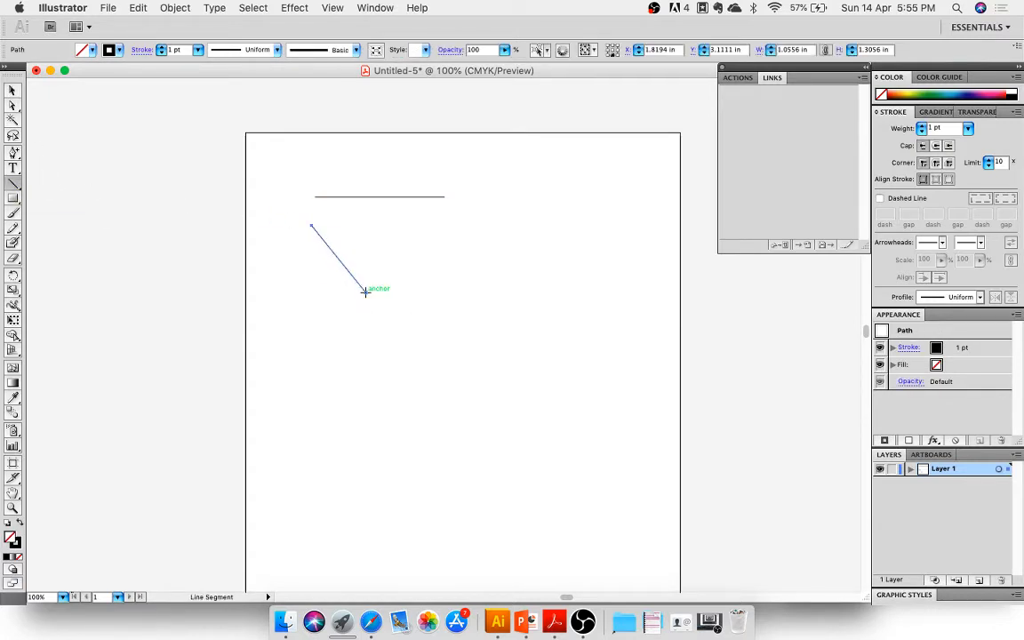
click(506, 265)
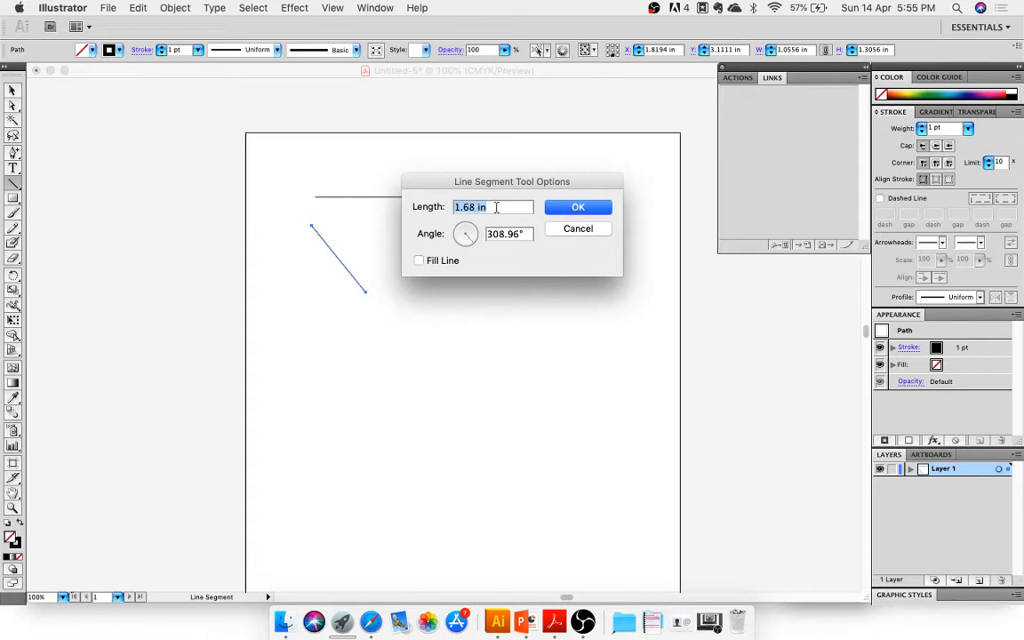
text(2)
key(Tab)
text(0)
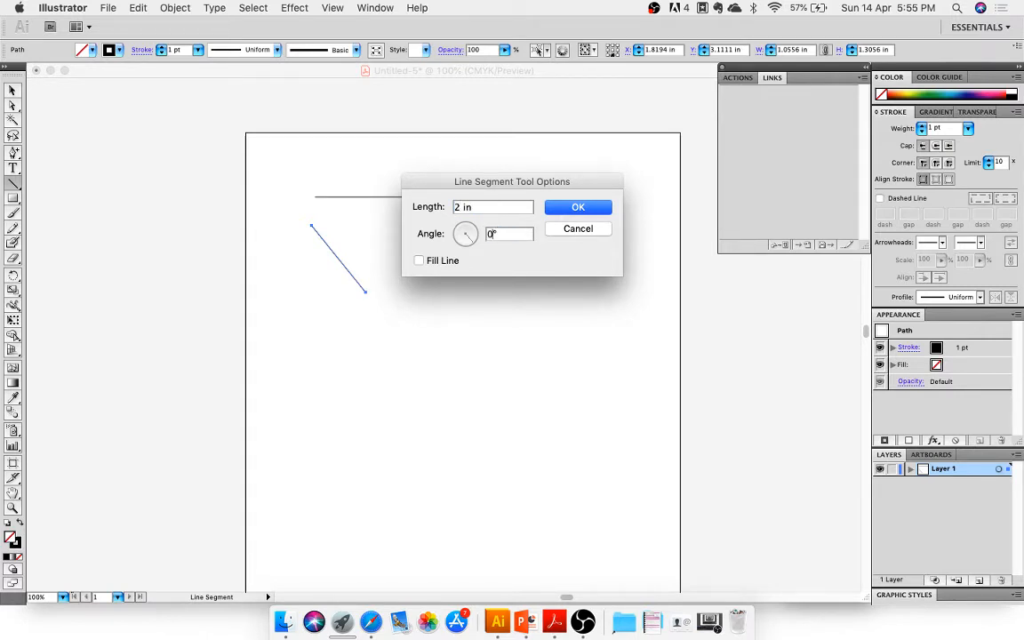
click(568, 208)
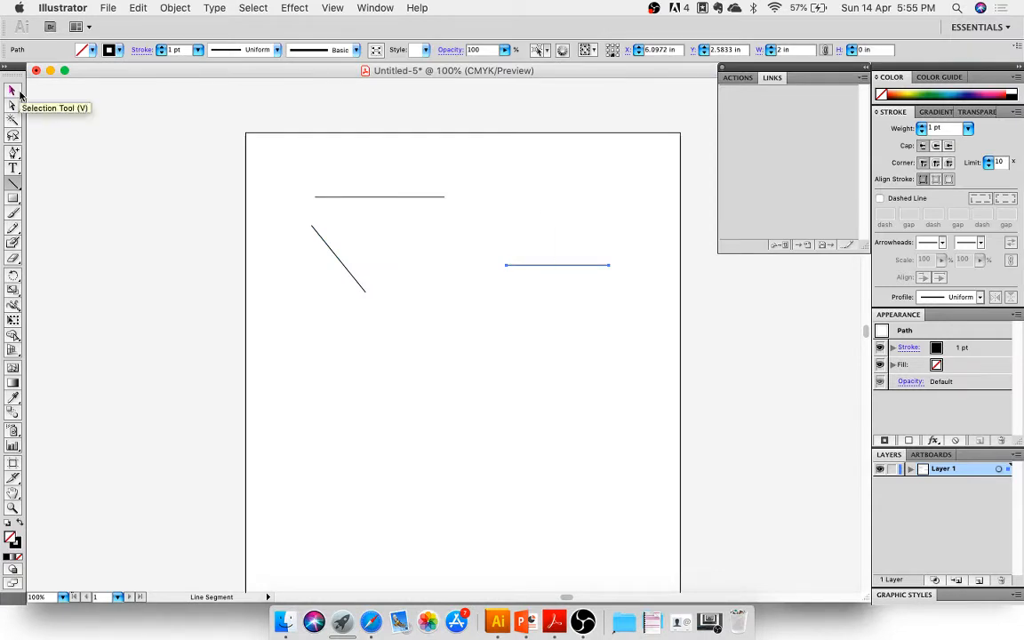
Move the 2 in line up and to the left, just below the first horizontal line, and deselect it
click(21, 92)
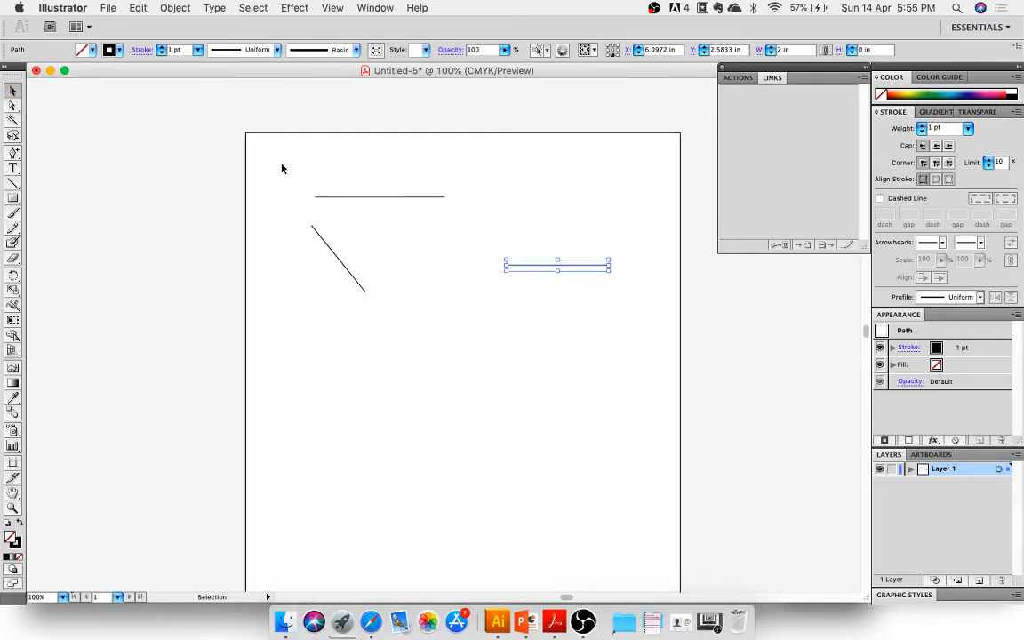
drag(545, 268, 412, 234)
click(164, 189)
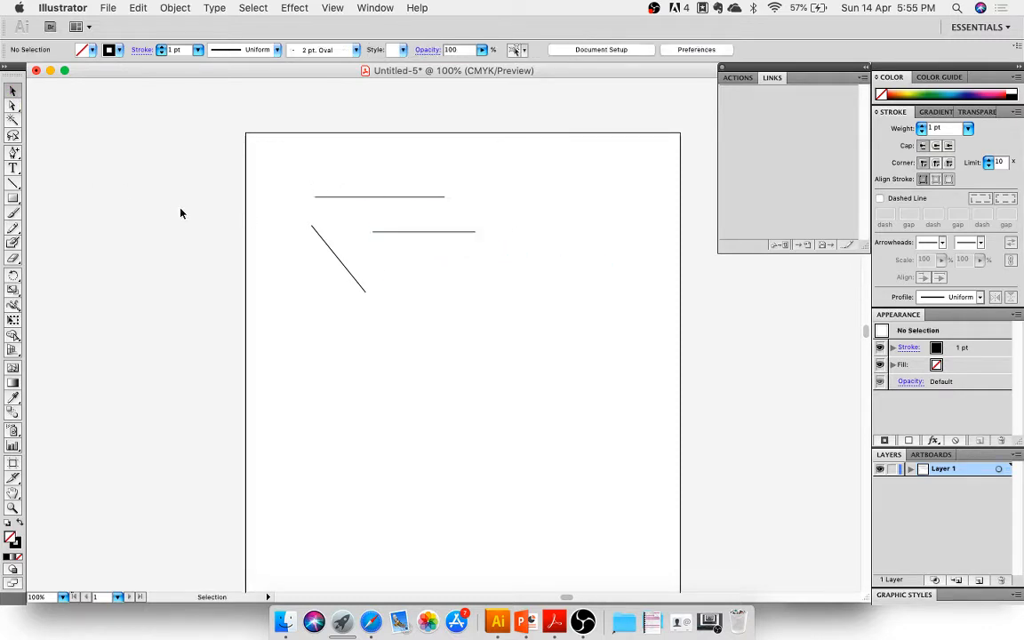
Draw three arcs right of the diagonal line: a small one, one about 2.08 × 1.36 in, and one about 1.83 × 1.96 in at the upper right
click(12, 185)
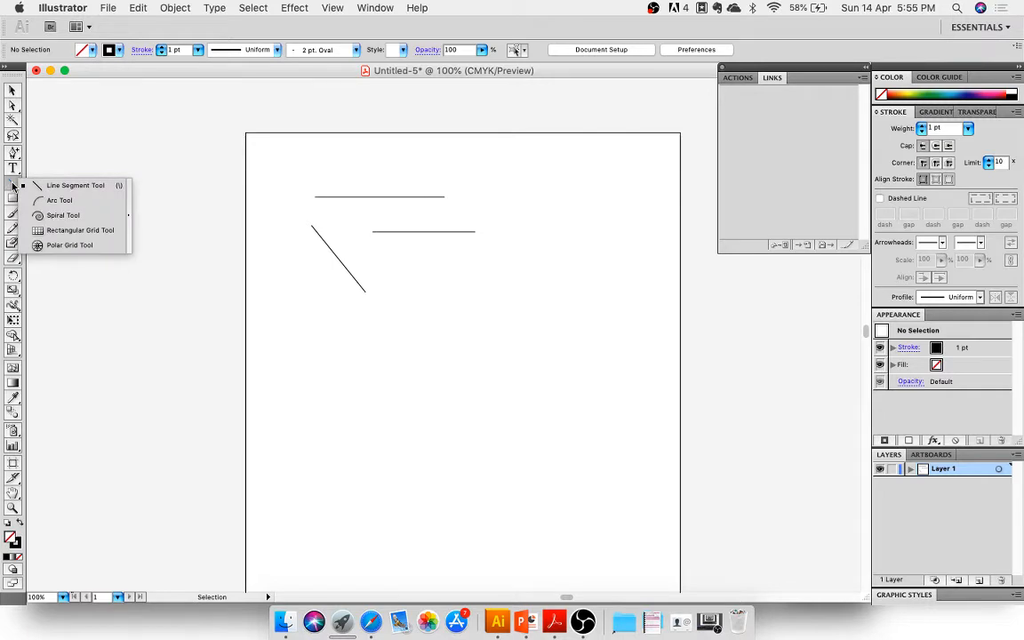
click(62, 201)
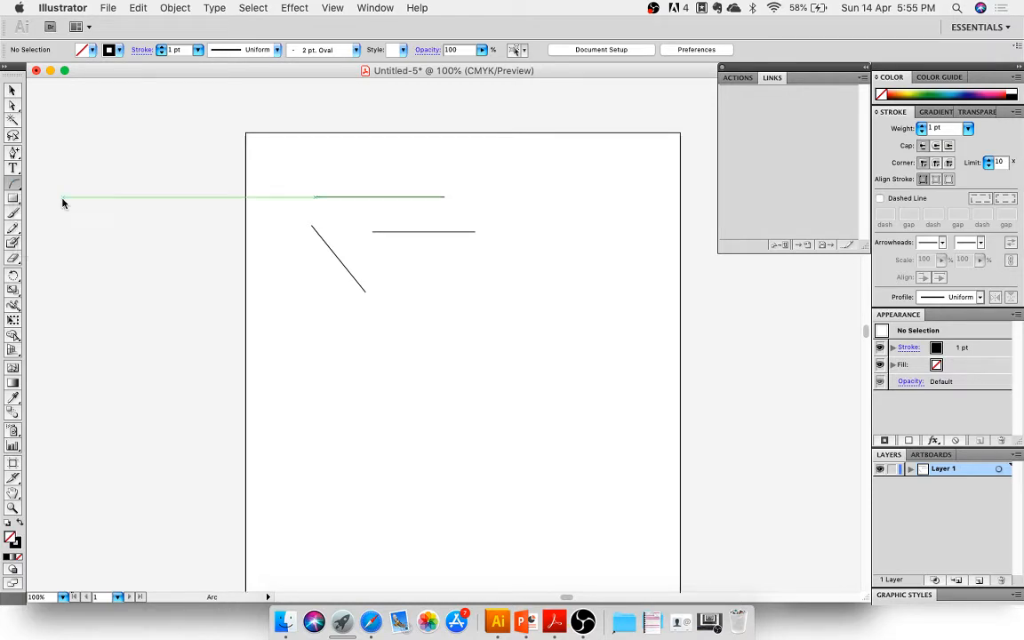
scroll(435, 312, up, 2)
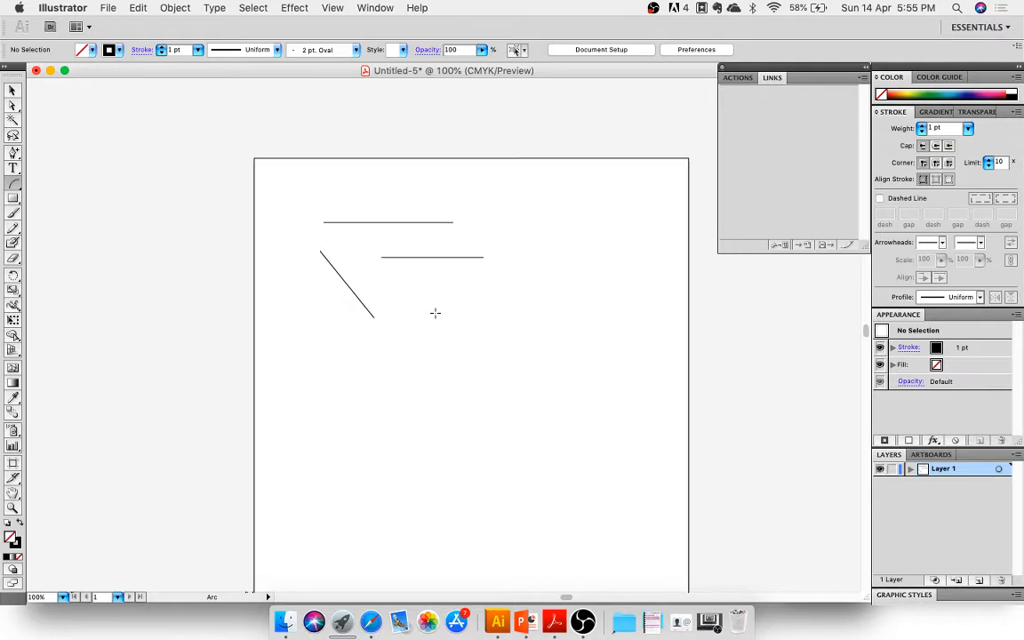
drag(421, 329, 462, 284)
drag(453, 353, 560, 421)
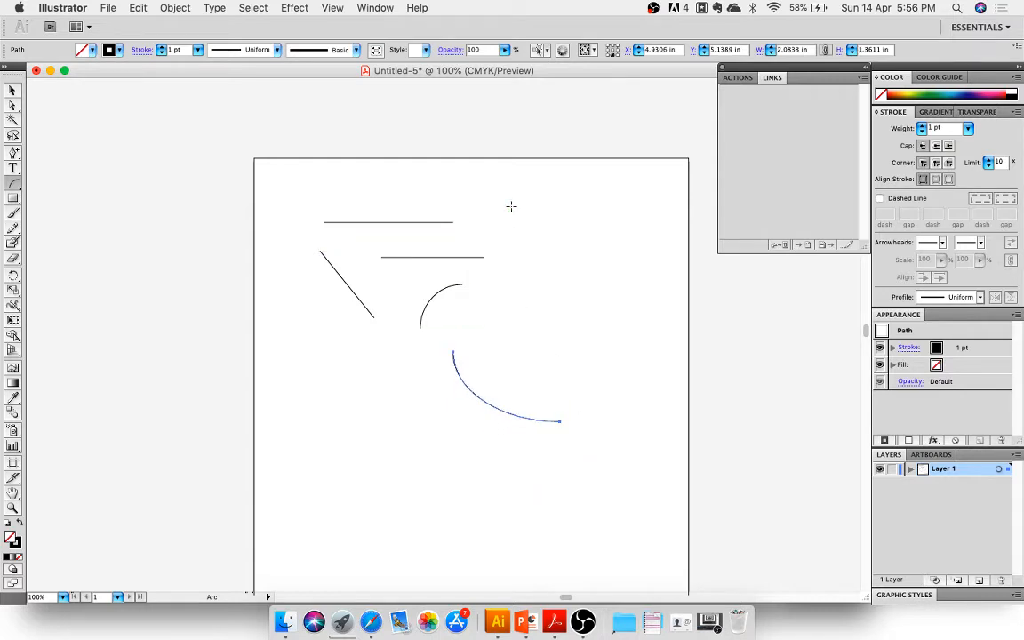
drag(512, 206, 606, 304)
Select the upper-right arc as a whole object, and show its direction handles by selecting its upper anchor point with Direct Selection
scroll(237, 192, up, 5)
scroll(237, 192, right, 5)
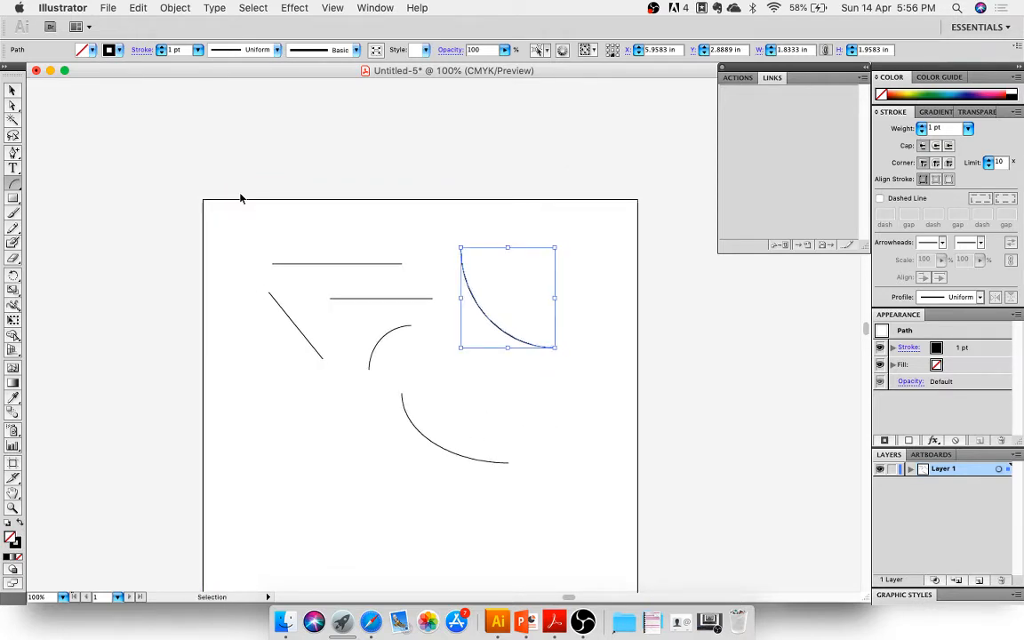
key(super+equal)
key(super+equal)
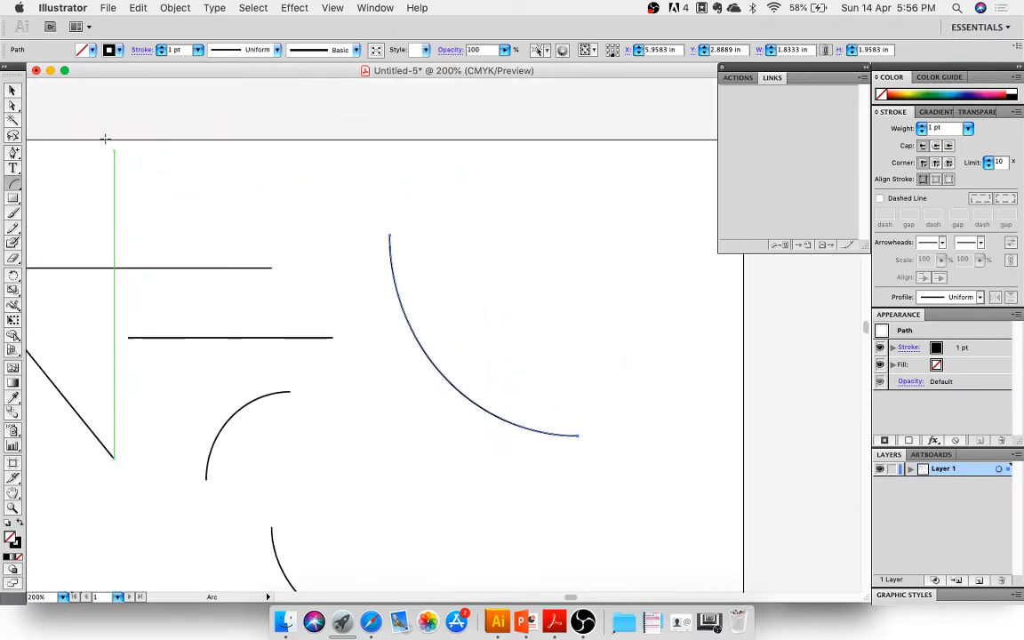
click(14, 90)
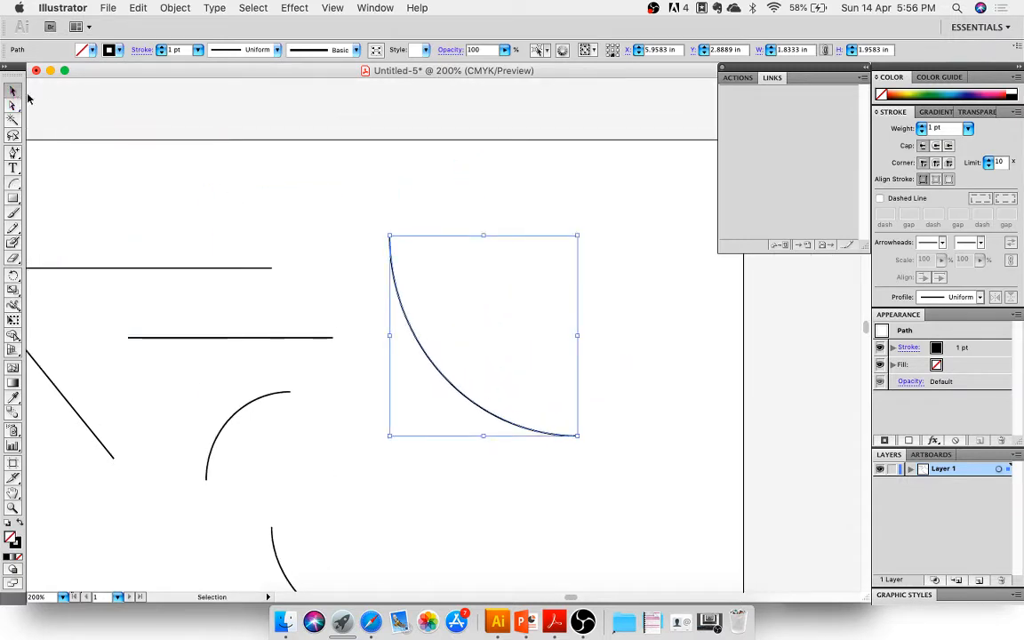
click(40, 89)
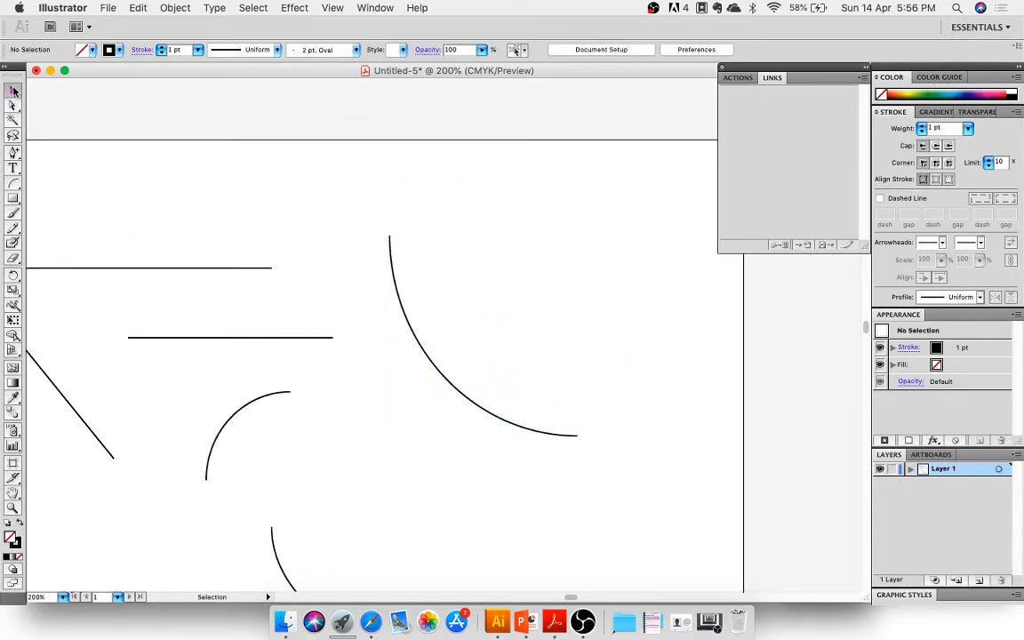
click(402, 289)
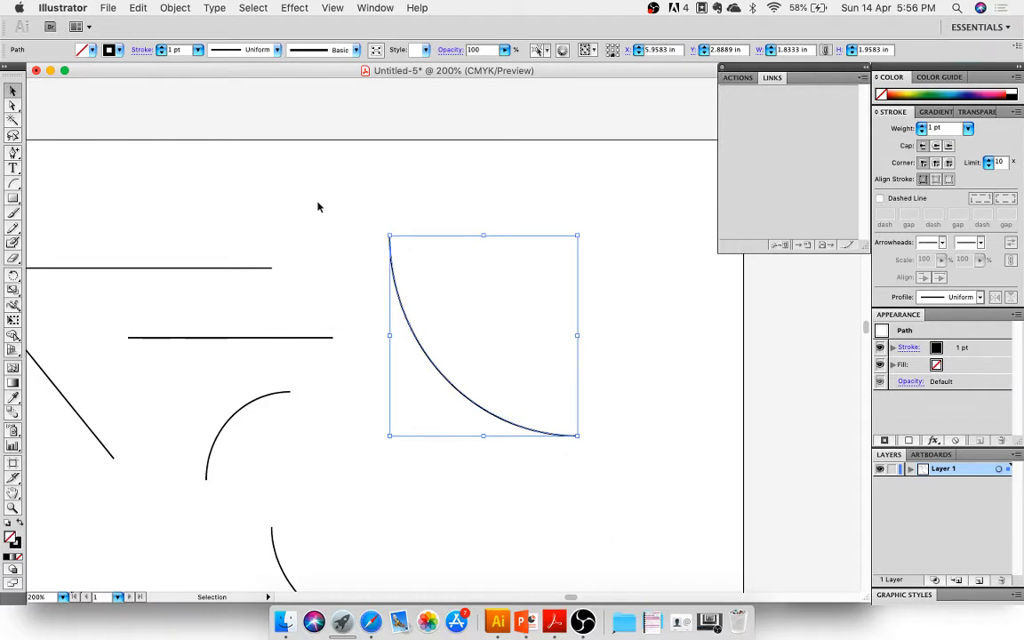
click(12, 107)
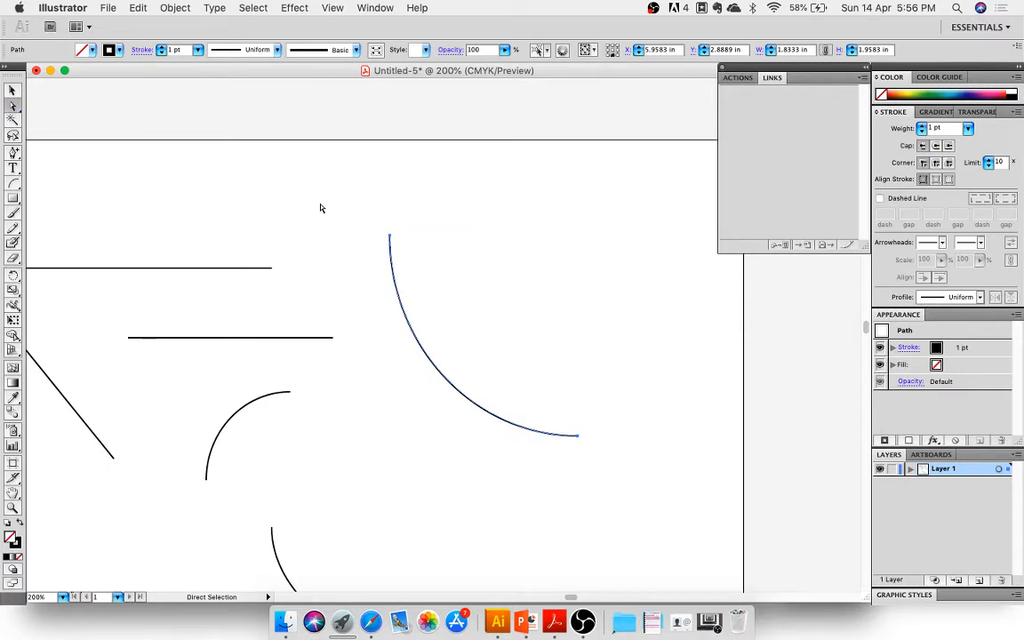
click(391, 238)
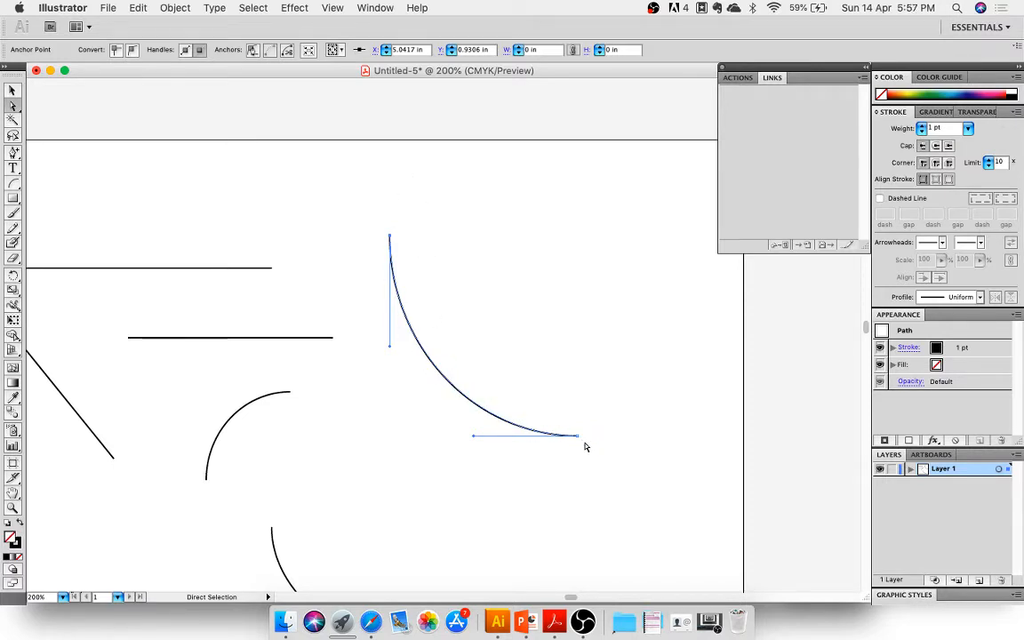
Reselect the whole upper-right arc and resize it by its bounding box to about 1.91 in wide and 1.71 in high
click(13, 90)
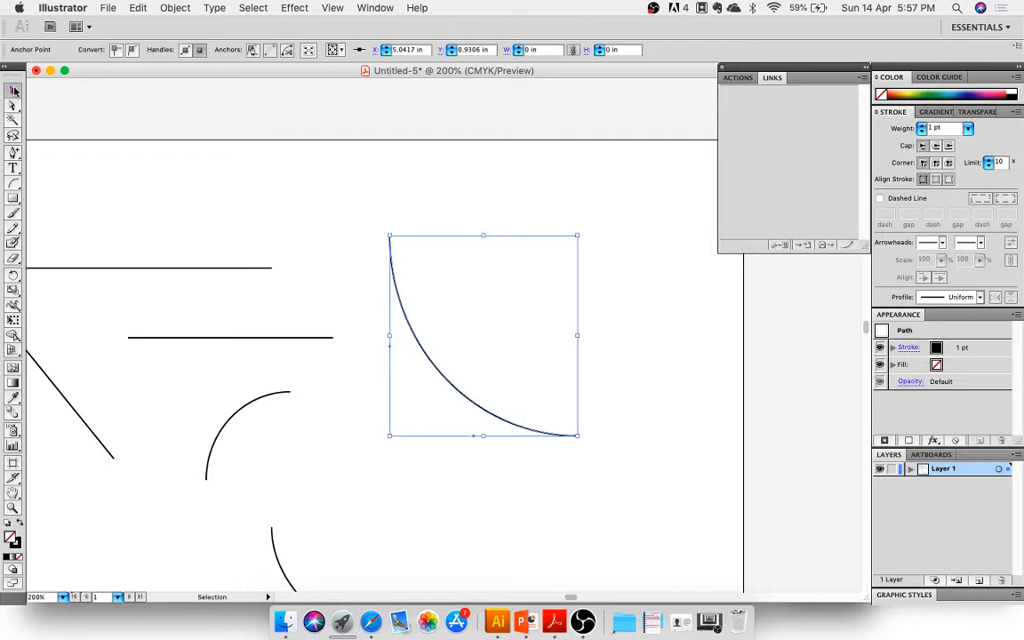
click(349, 223)
click(407, 307)
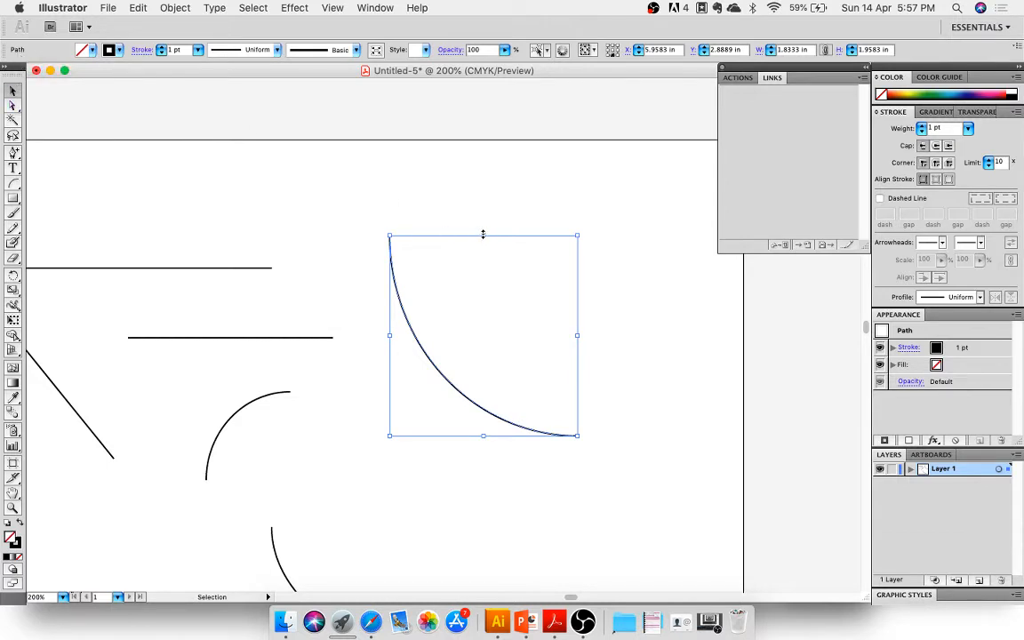
drag(485, 236, 485, 261)
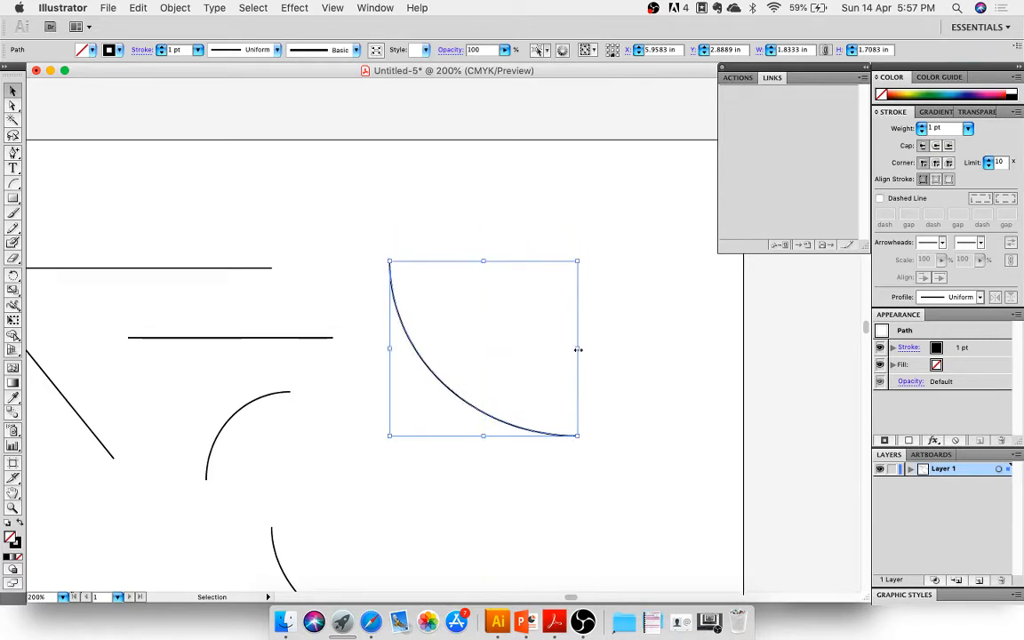
drag(578, 350, 584, 349)
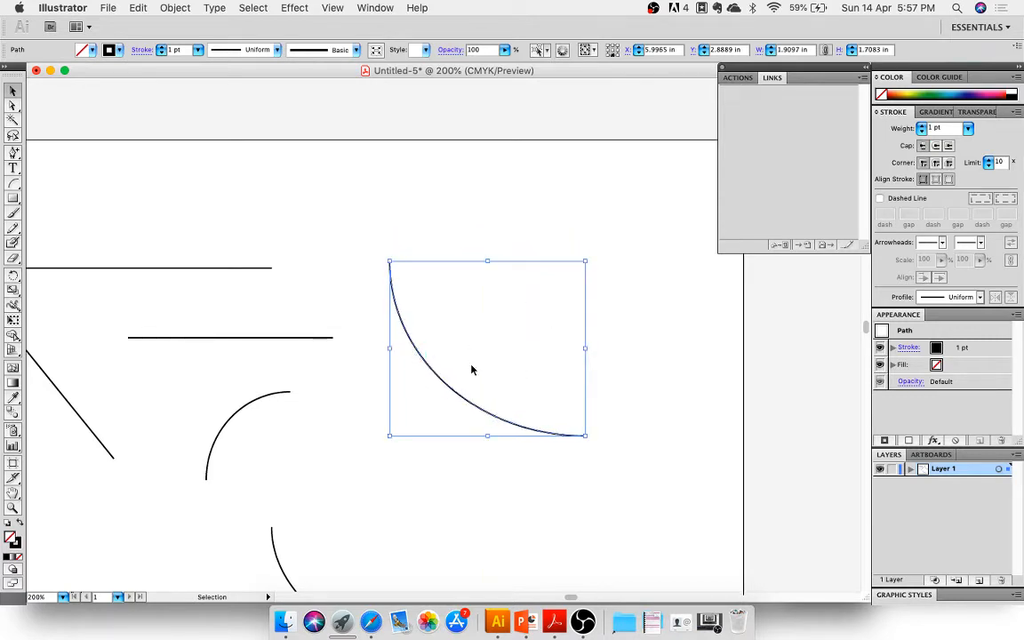
Reshape the upper-right arc into an S-curve by swinging its upper anchor's direction handle out horizontally to the right with Direct Selection
scroll(87, 142, up, 2)
scroll(87, 143, left, 3)
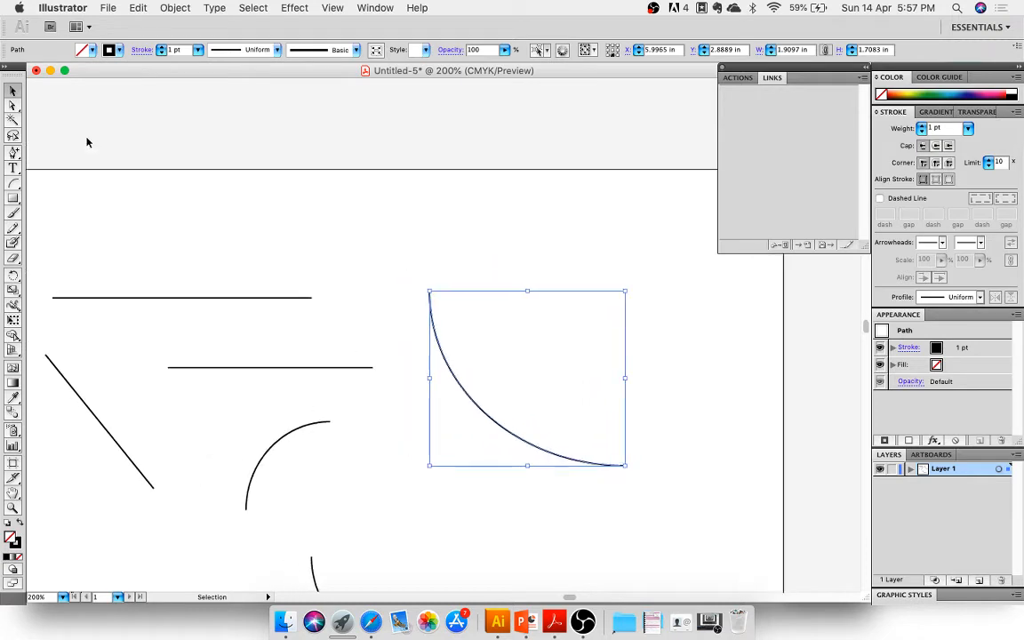
click(12, 105)
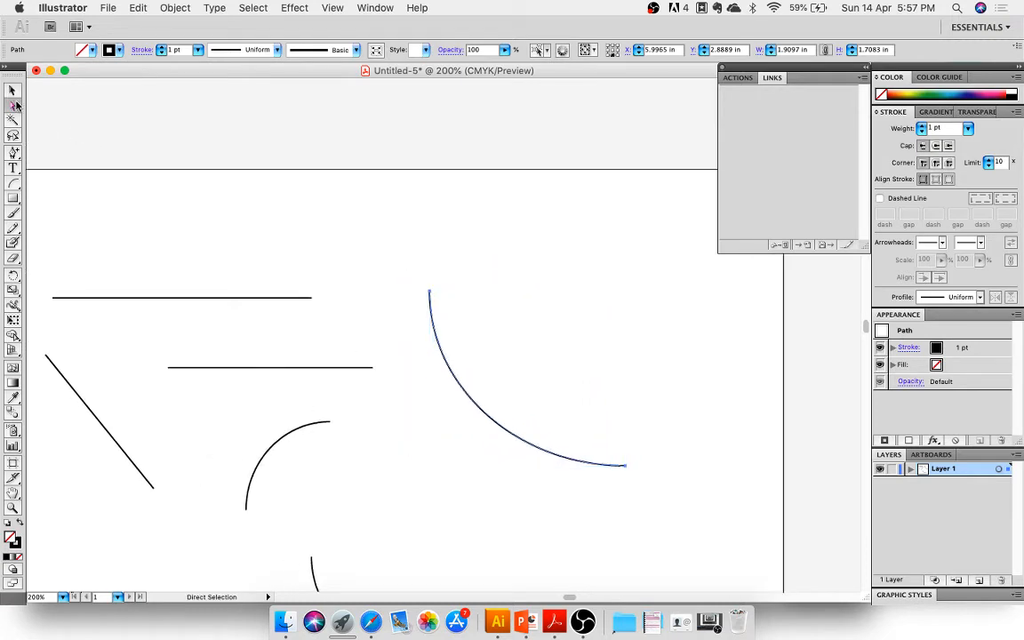
click(432, 293)
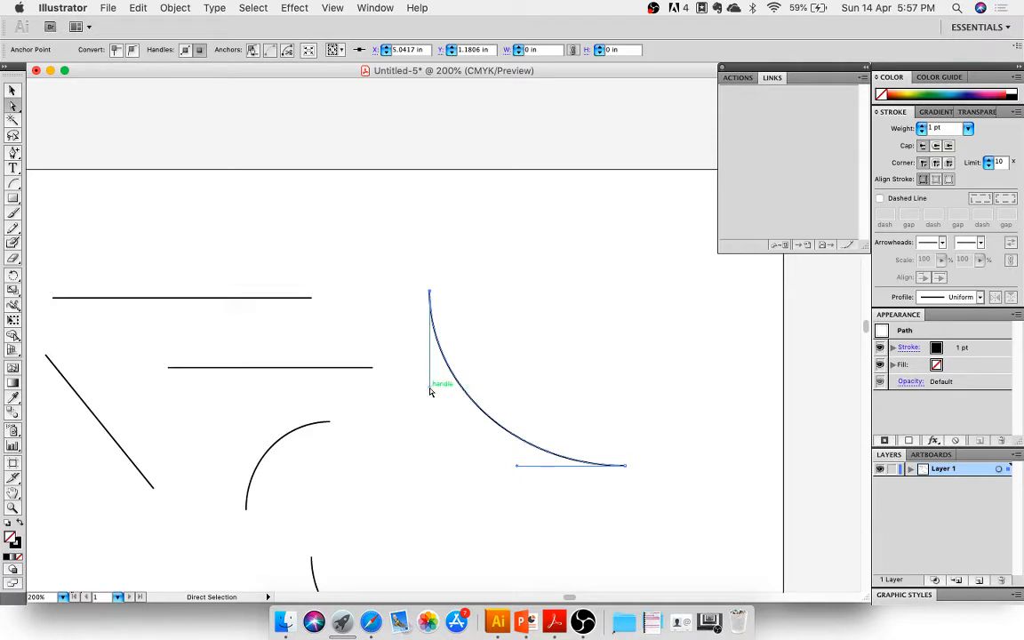
drag(430, 391, 618, 299)
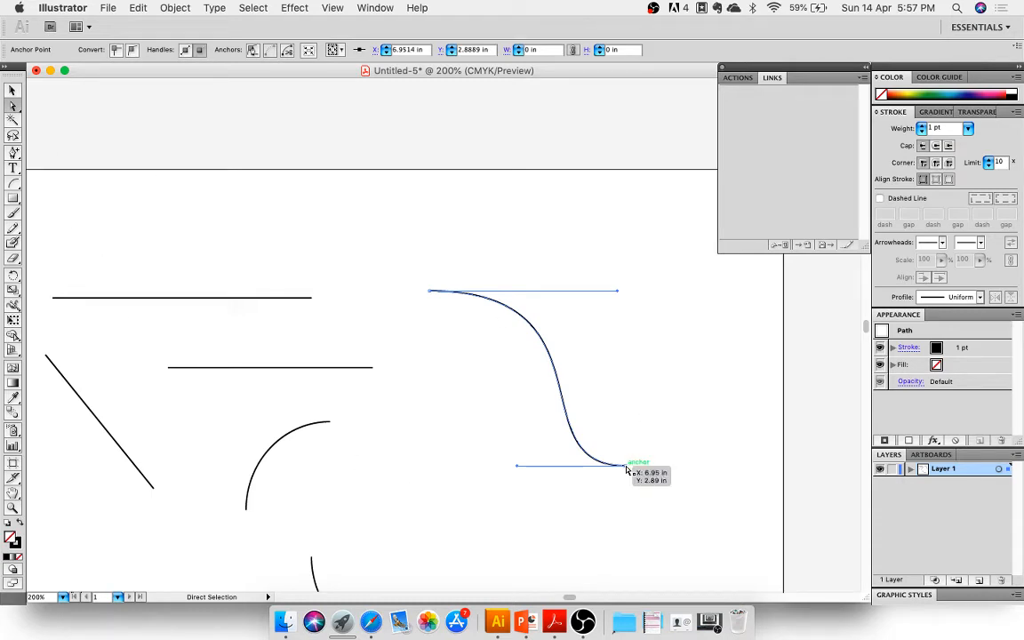
Move the curve's lower anchor point to about X 5.47 in, Y 2.78 in, swing its direction handle up and left, and deselect the curve
drag(626, 468, 473, 454)
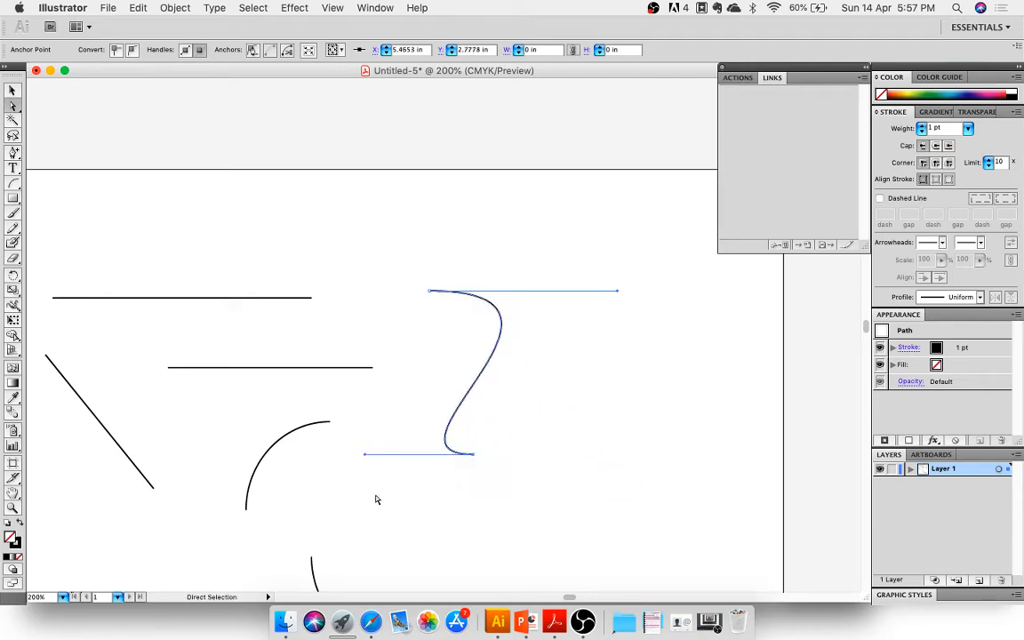
drag(364, 456, 391, 356)
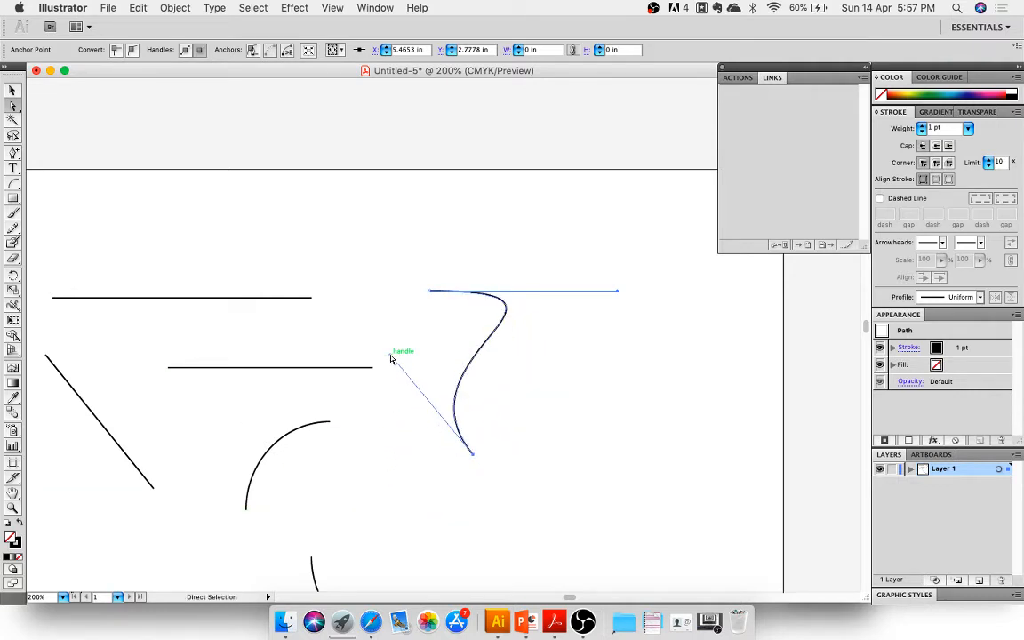
scroll(558, 264, left, 3)
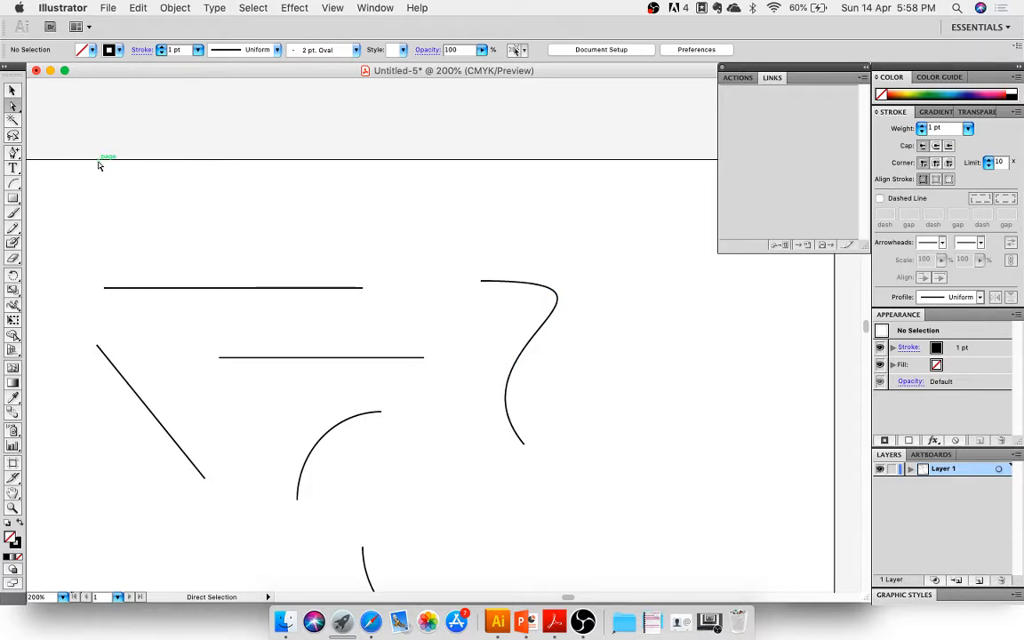
Add an anchor point near the middle of the S-curve, at about X 5.41 in, Y 1.93 in, with the Add Anchor Point tool
click(16, 158)
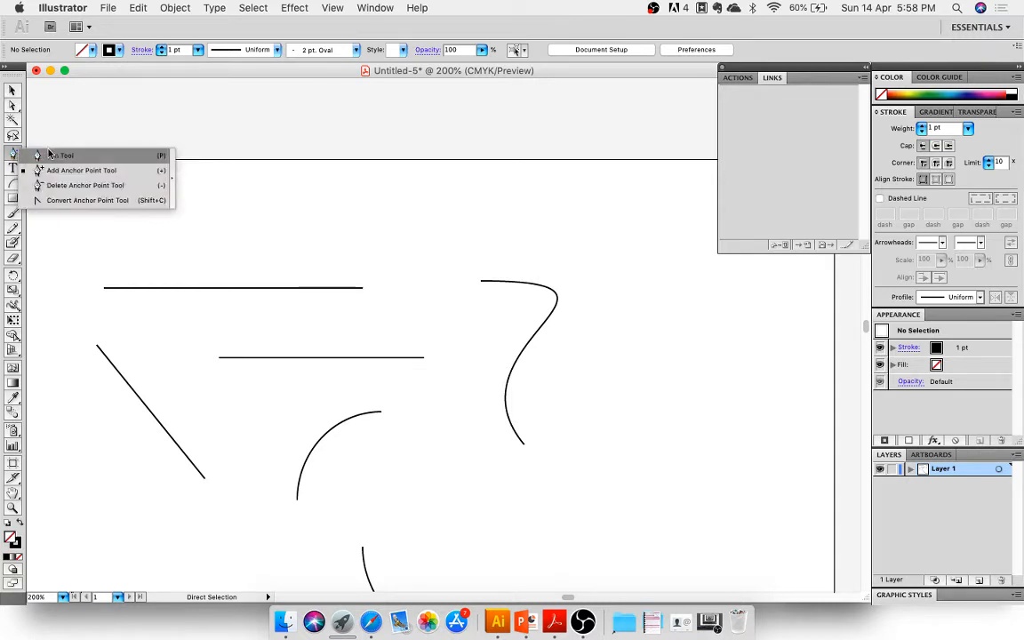
click(96, 175)
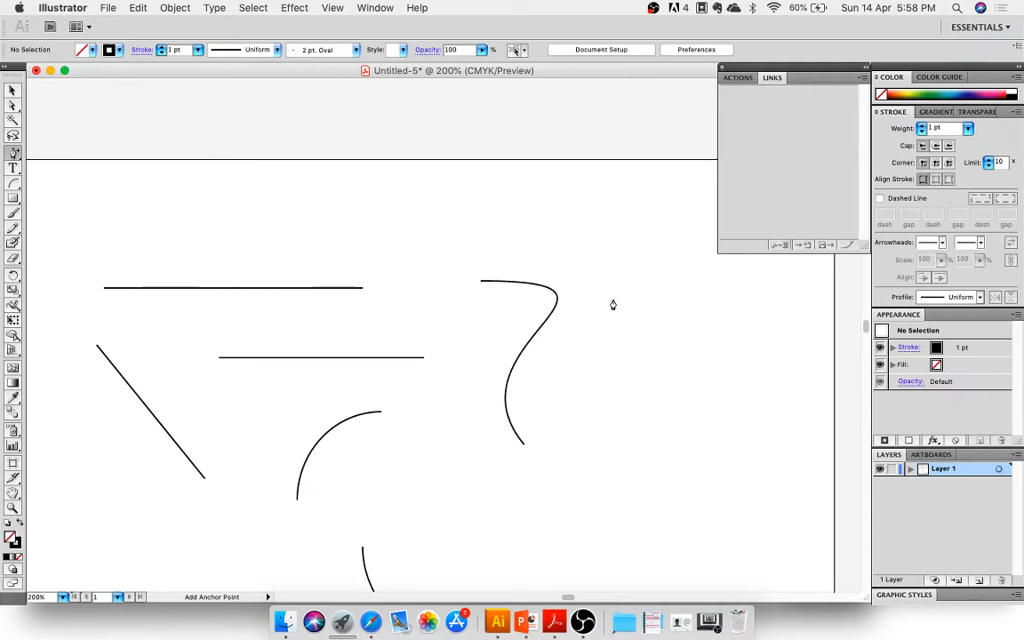
key(super+equal)
key(super+equal)
scroll(612, 301, right, 3)
scroll(613, 302, up, 1)
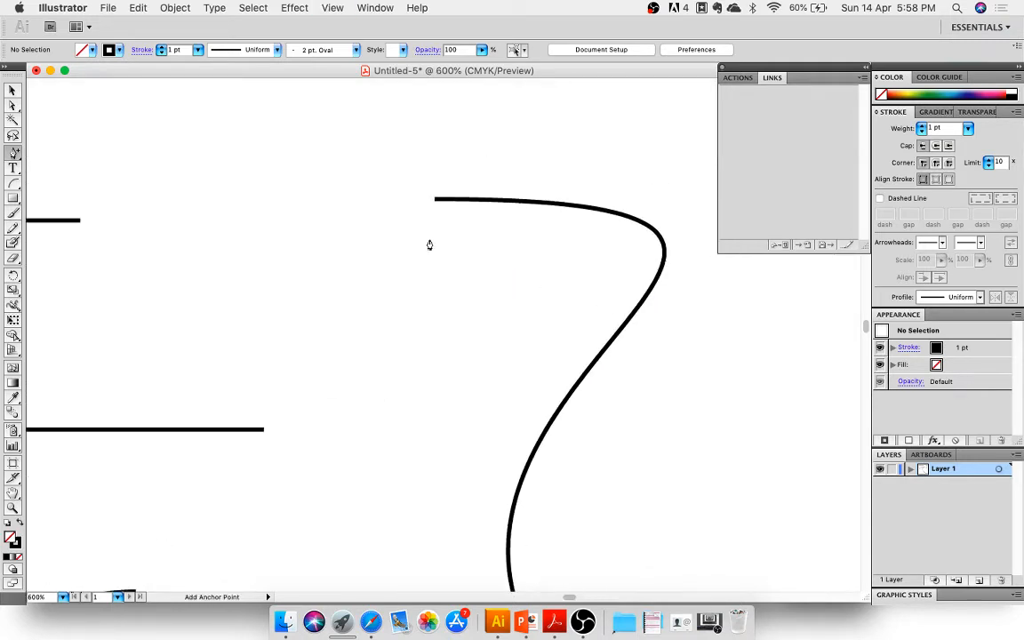
scroll(429, 244, down, 3)
key(super+minus)
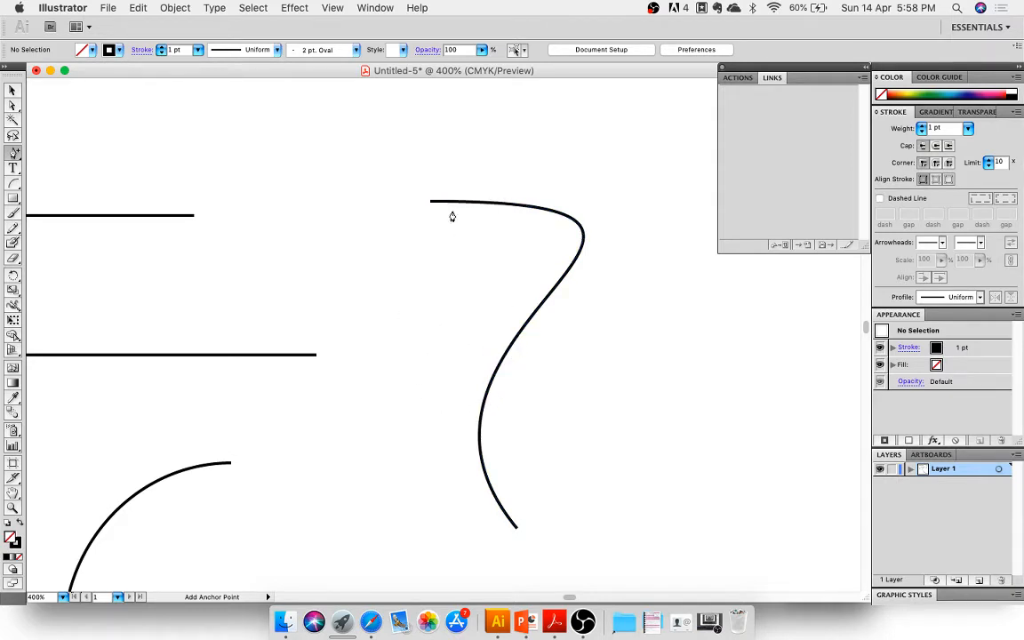
click(503, 358)
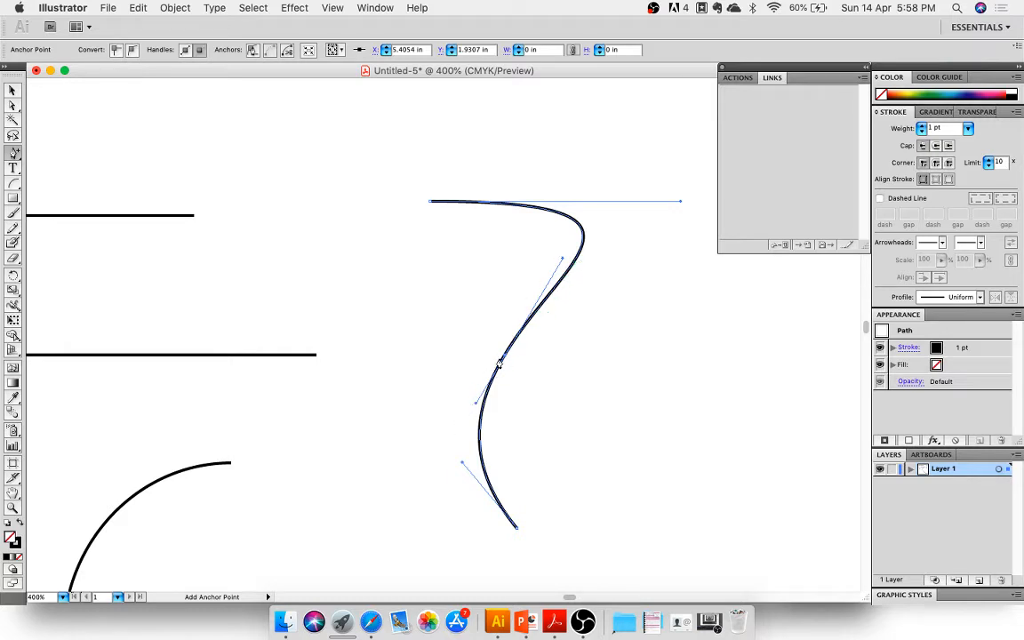
Move the new middle anchor point to about X 5.04 in, Y 1.91 in and swing its upper handle below it to form a small loop
click(13, 106)
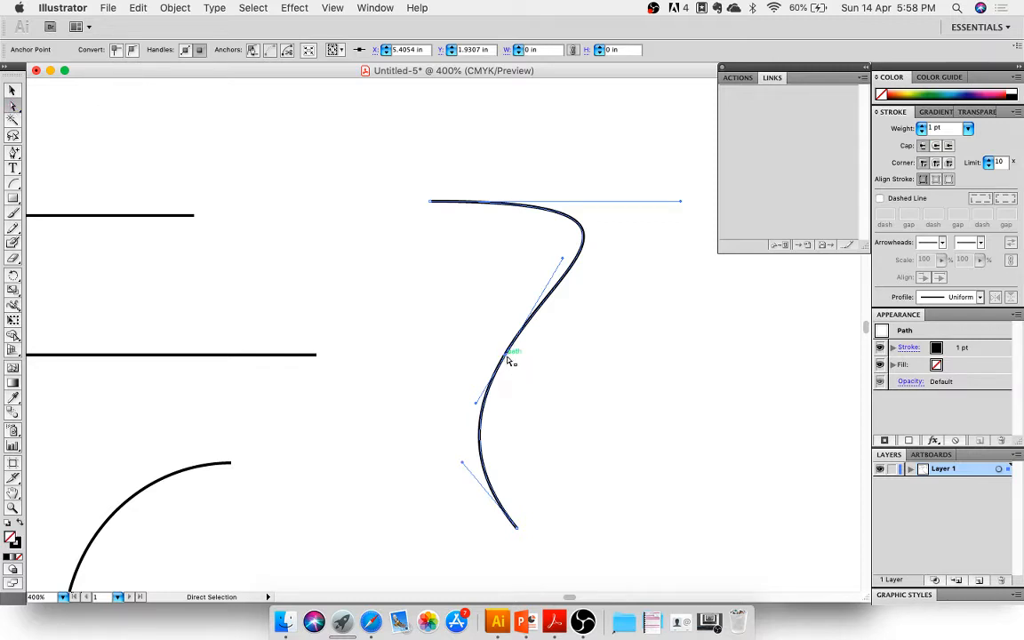
drag(505, 358, 427, 348)
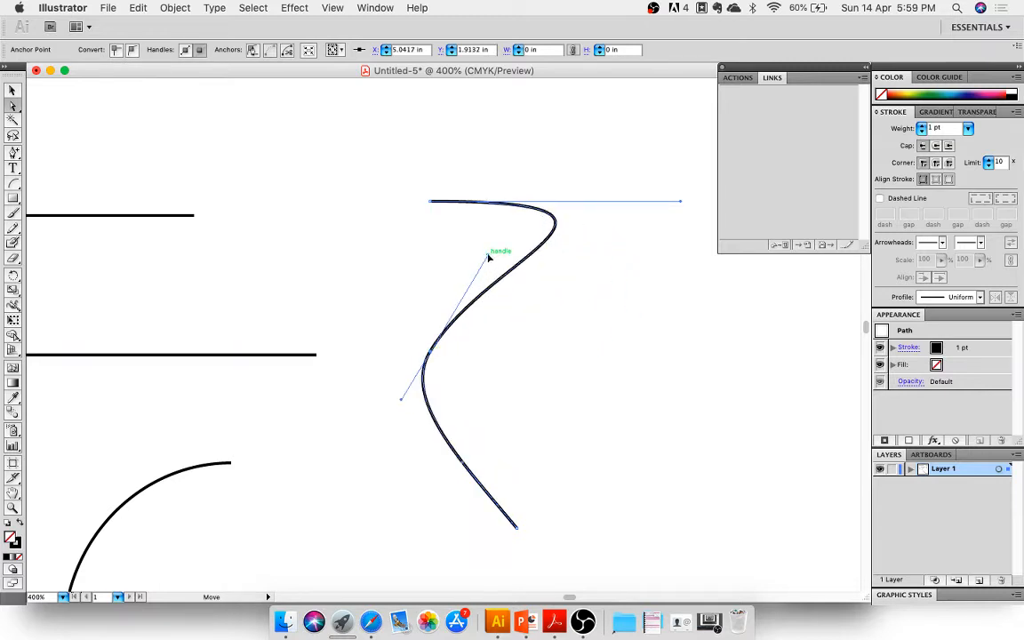
drag(490, 257, 425, 377)
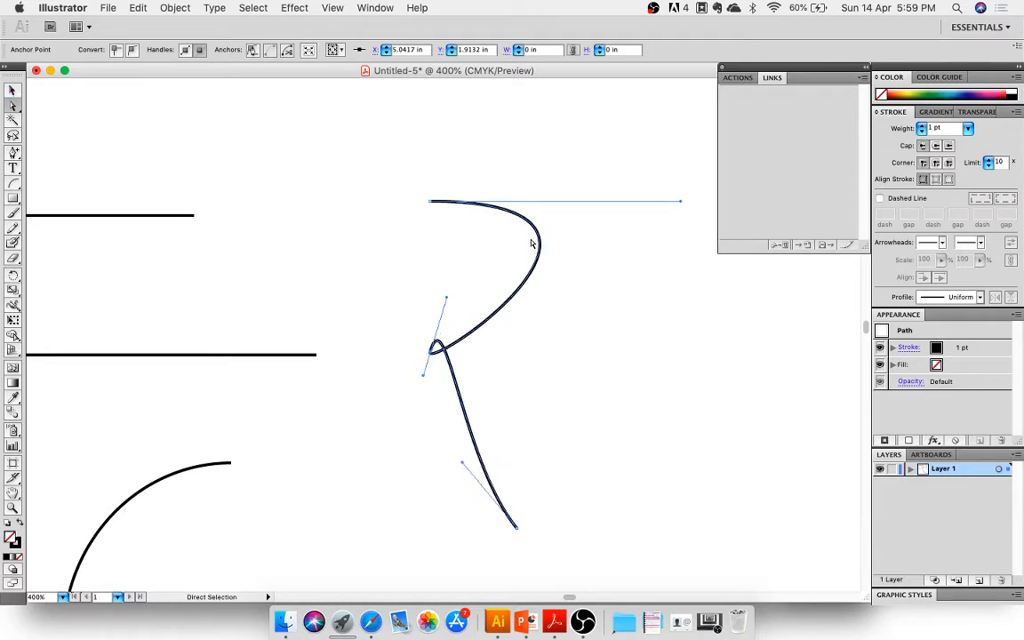
Remove the middle anchor point from the curve with the Delete Anchor Point tool
click(13, 153)
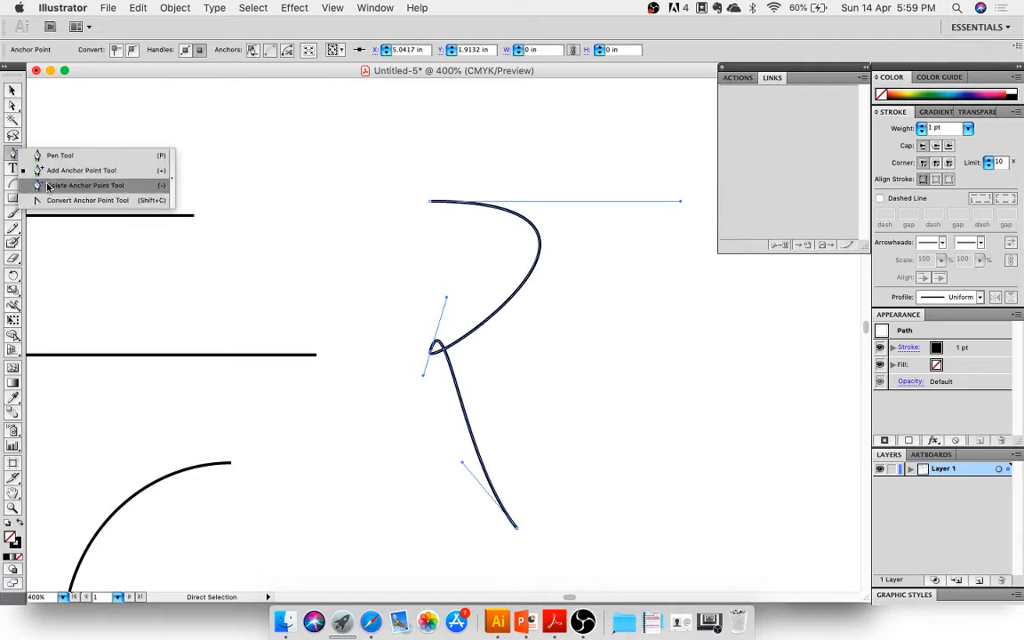
click(80, 185)
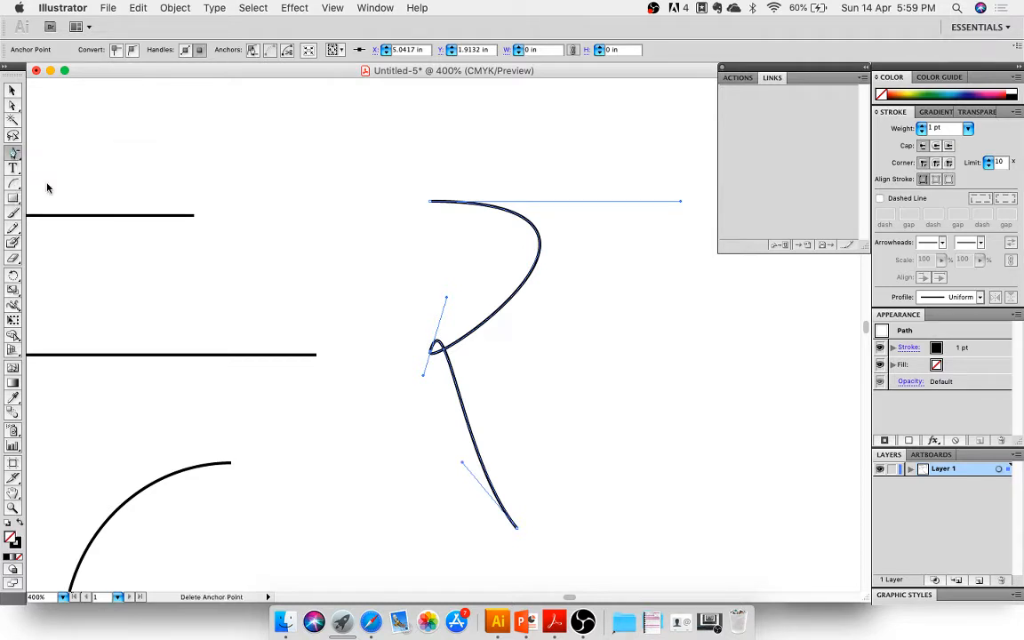
click(444, 354)
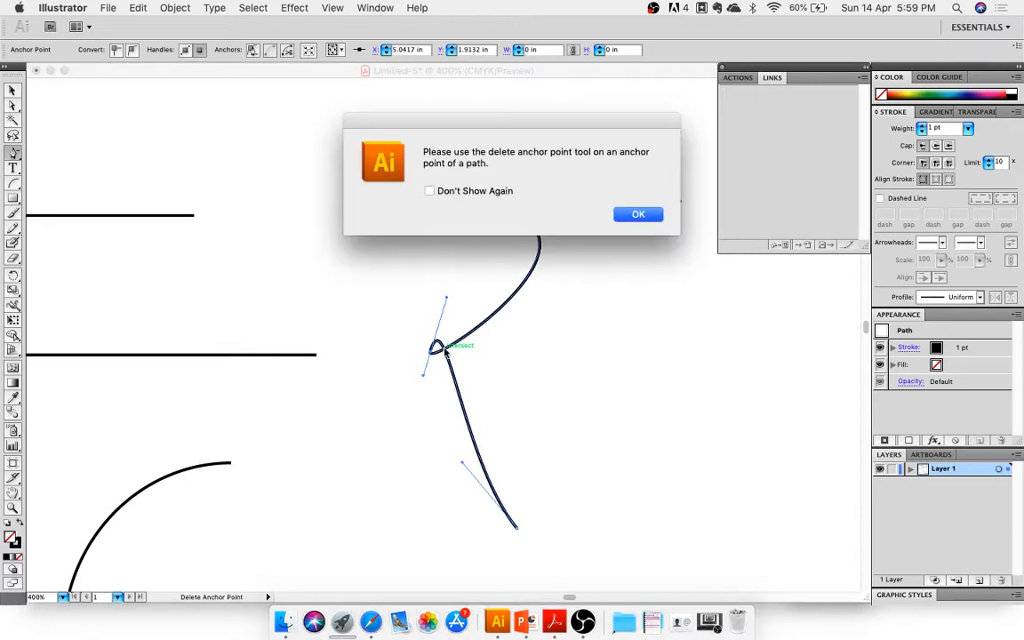
click(638, 215)
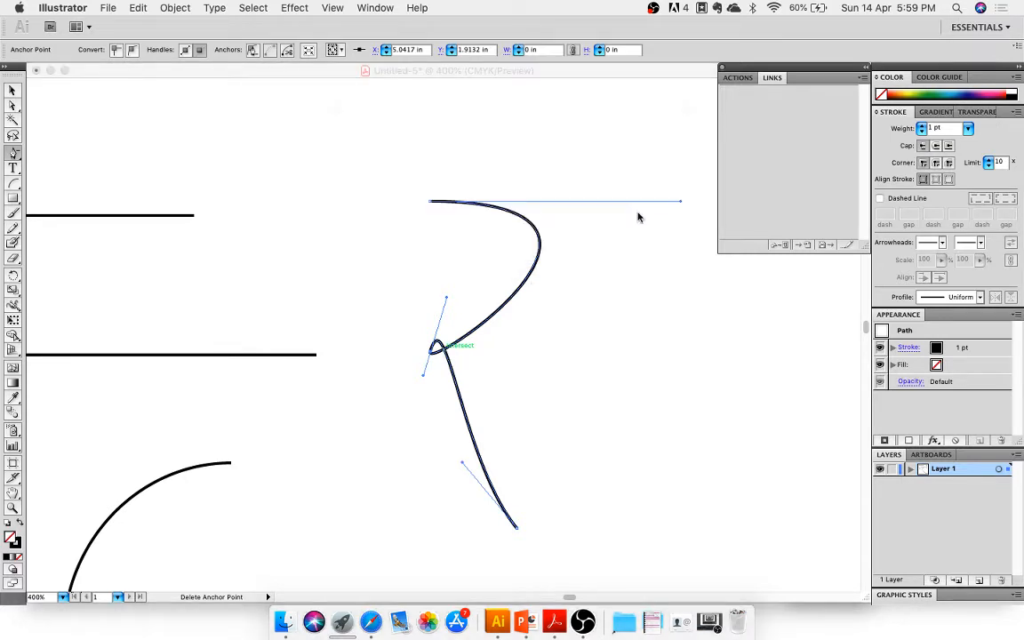
click(432, 349)
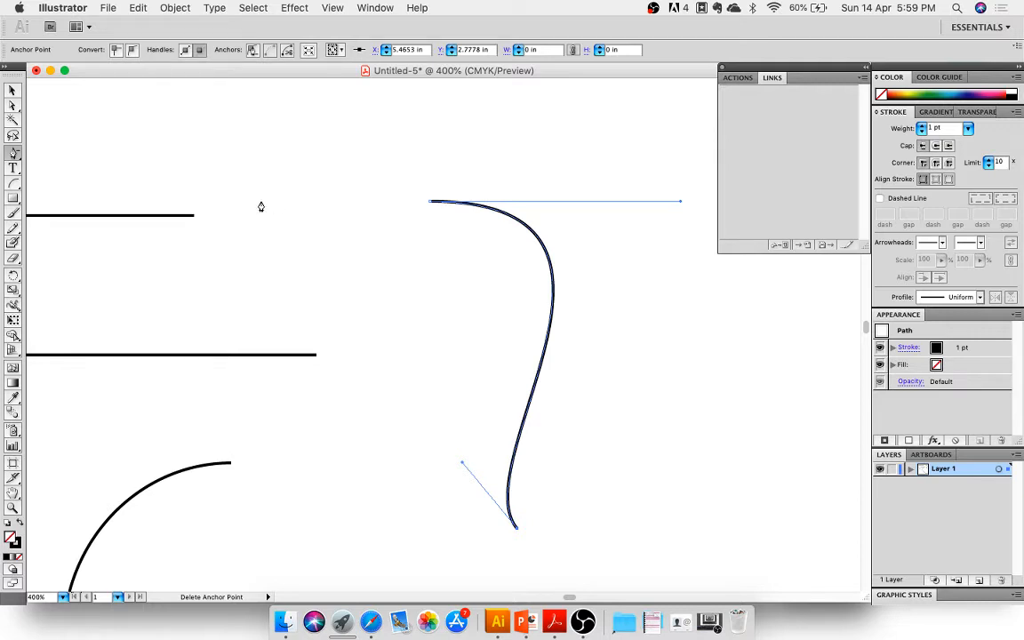
Clear the artboard by selecting and deleting all the lines and arcs
click(13, 185)
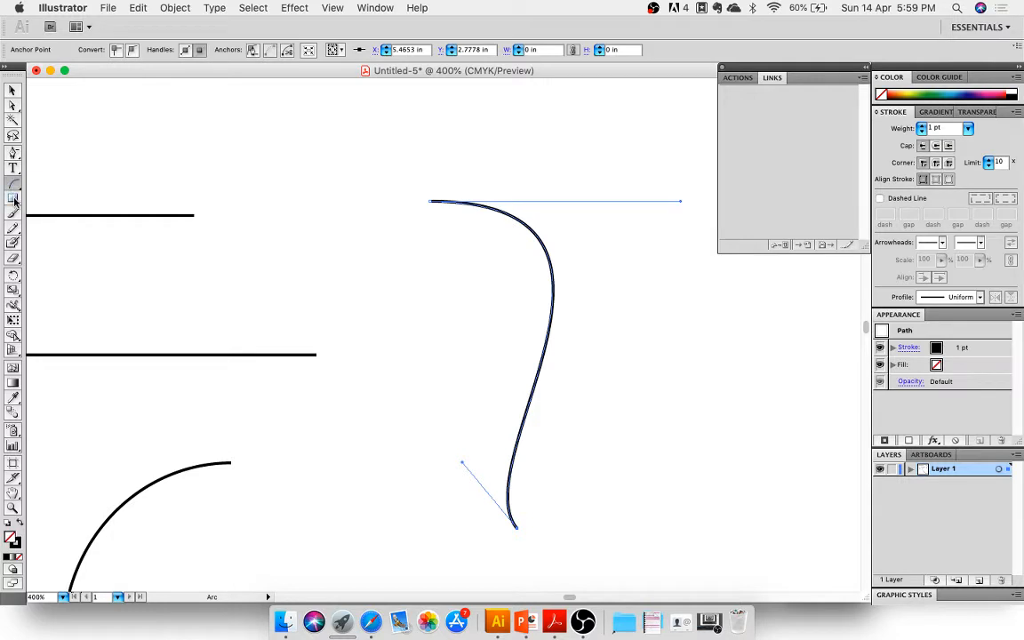
click(13, 199)
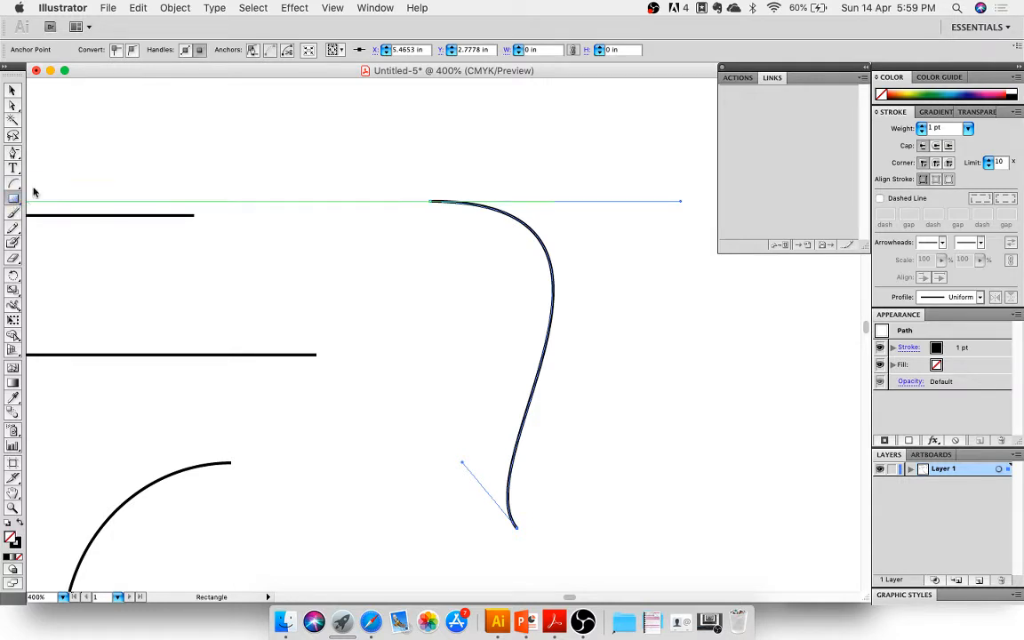
key(super+minus)
key(super+minus)
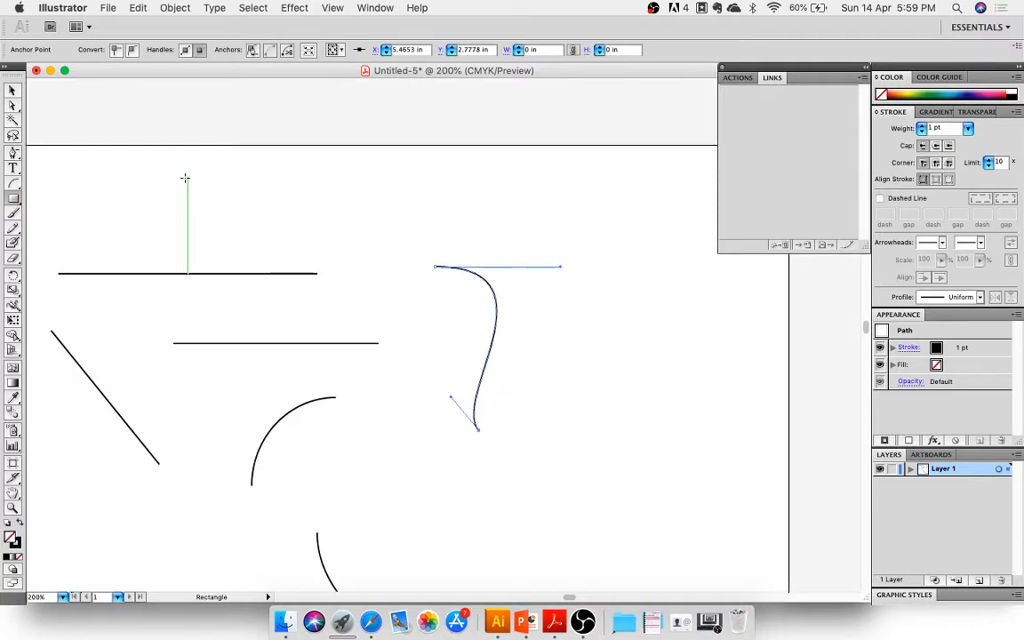
key(super+minus)
key(super+a)
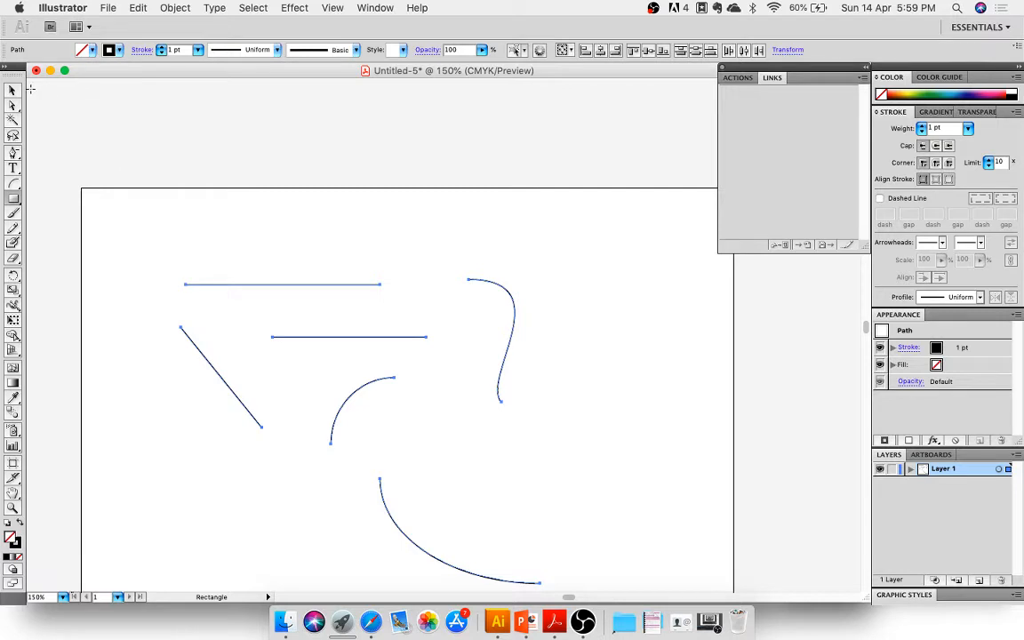
click(13, 90)
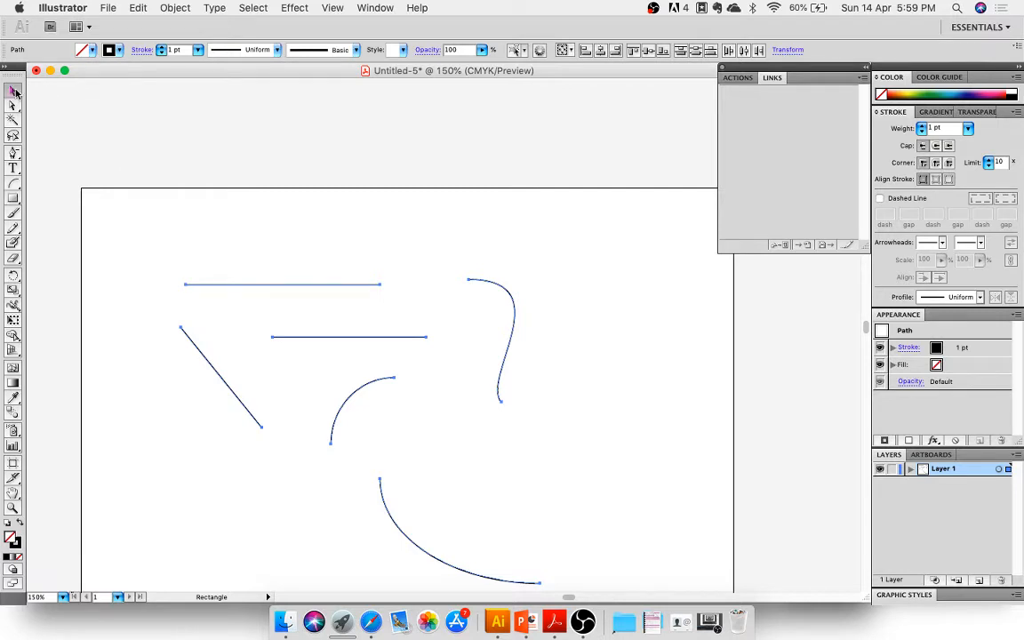
scroll(168, 202, down, 2)
click(168, 203)
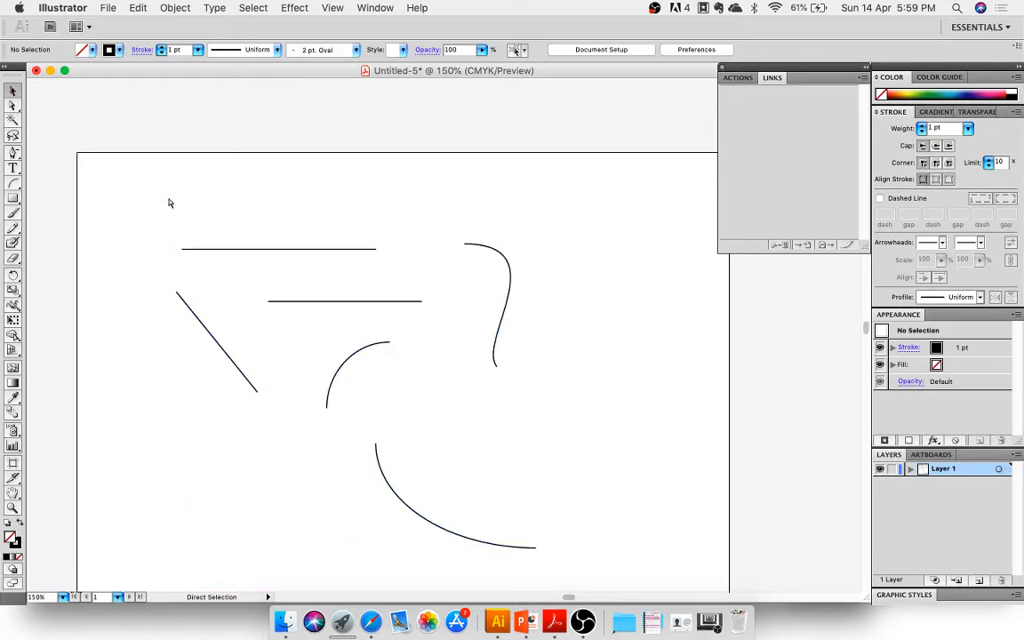
key(super+a)
key(Delete)
scroll(285, 270, left, 2)
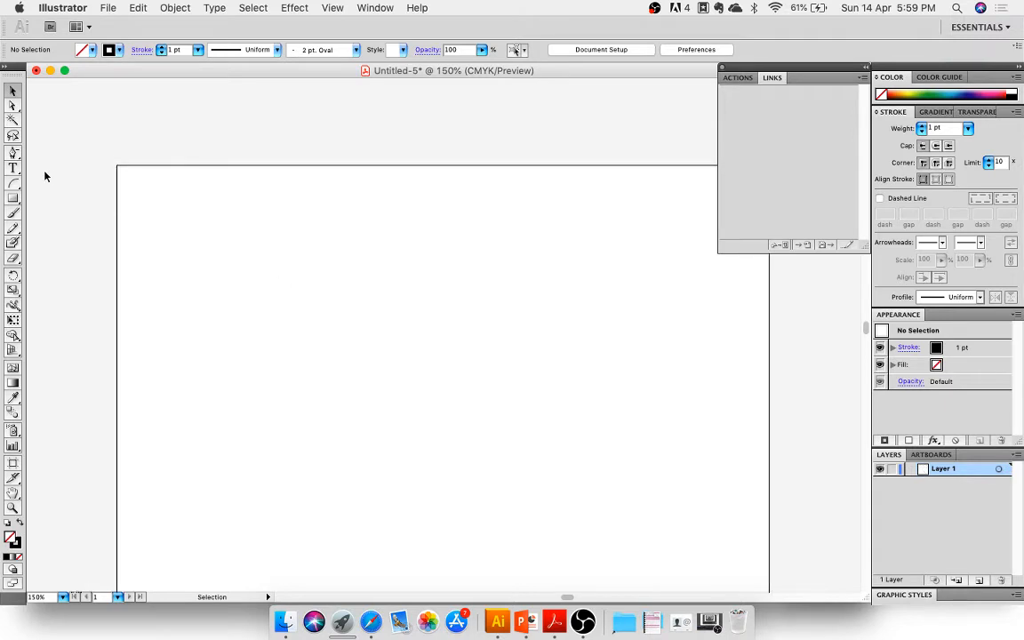
Draw a wide rectangle about 2.71 × 1.40 in near the artboard's upper left and a tall one about 1.19 × 2.17 in below it
click(13, 197)
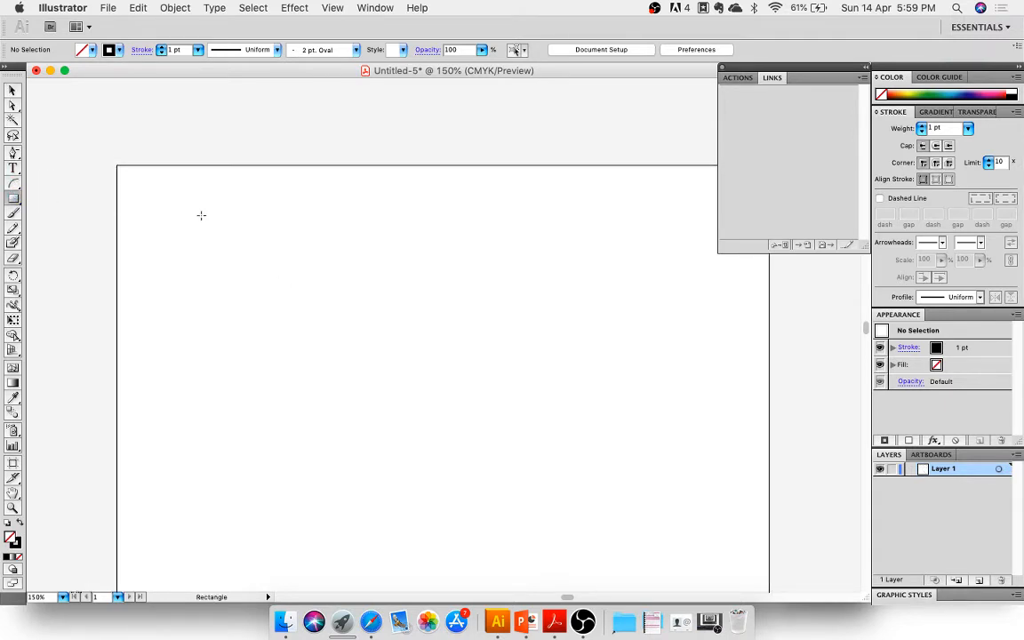
mouse_move(201, 215)
mouse_down()
mouse_move(410, 323)
mouse_move(419, 560)
mouse_move(452, 498)
mouse_up()
scroll(410, 322, left, 2)
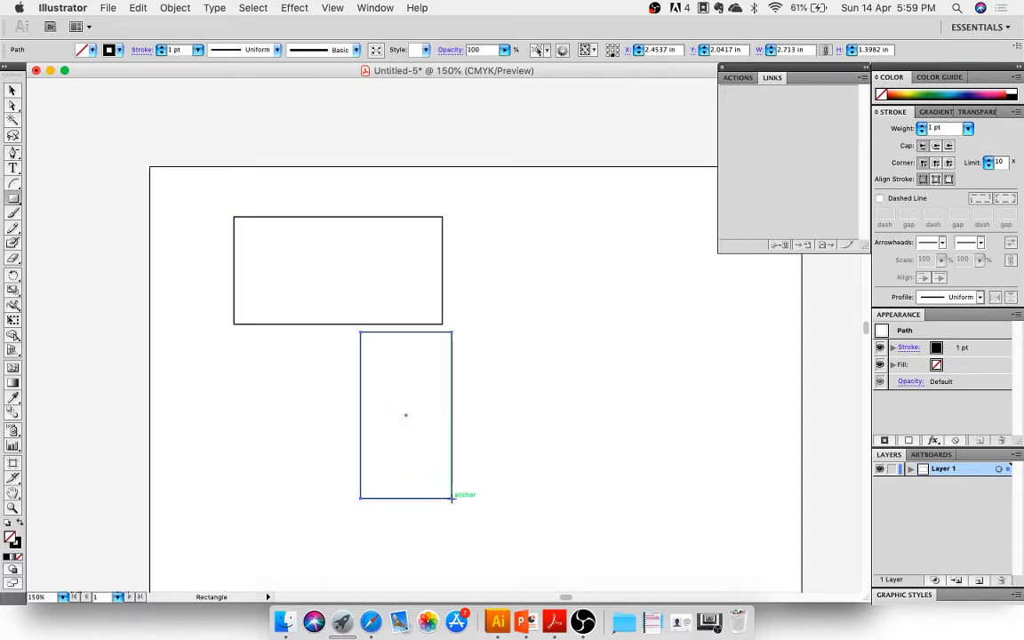
Select the wide rectangle, set its transform reference point to bottom center, and deselect it
click(13, 90)
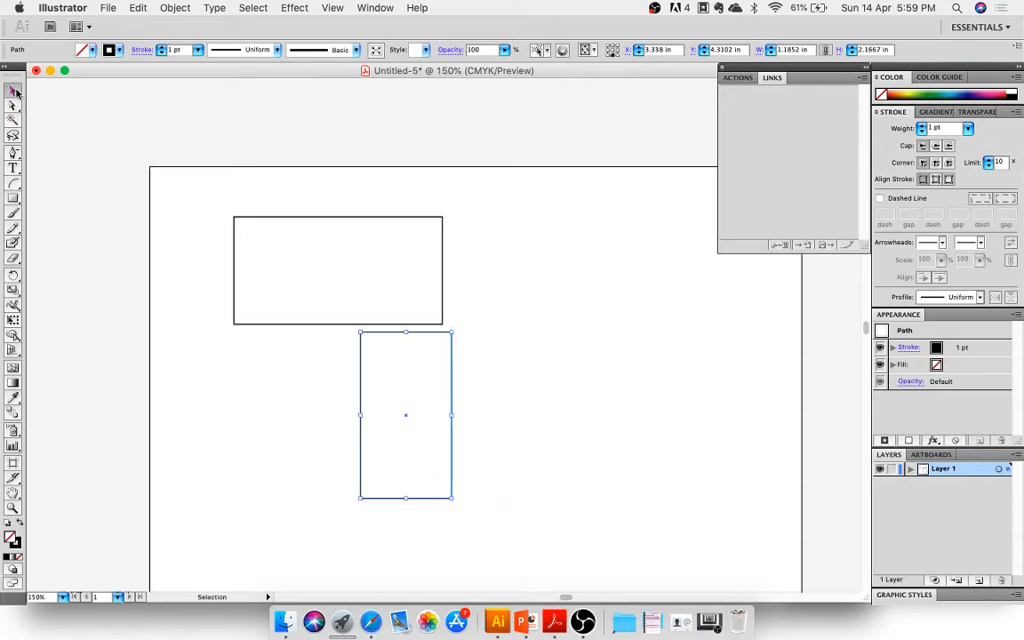
click(264, 220)
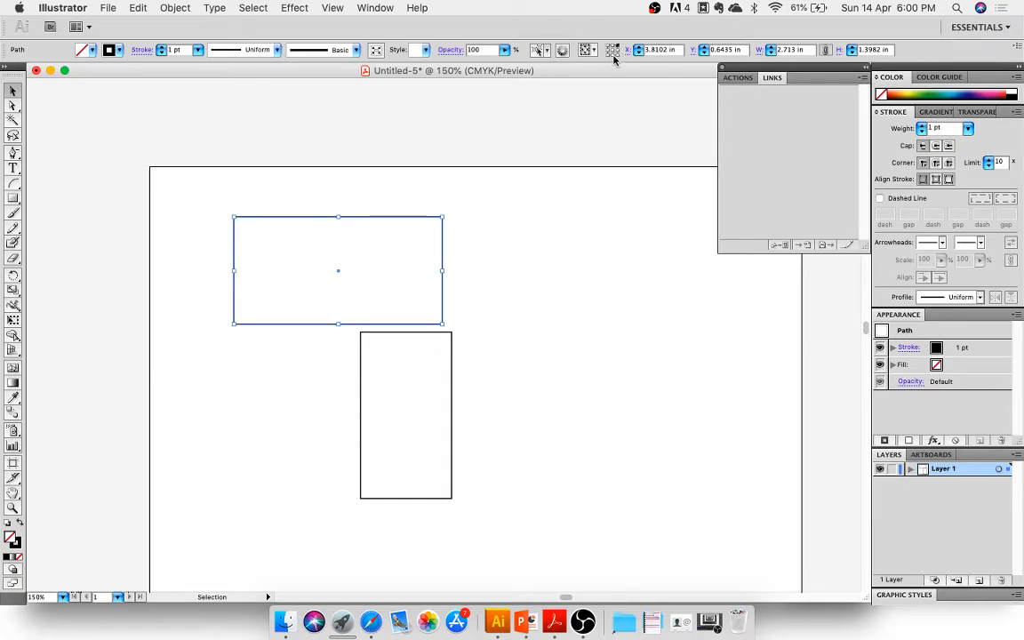
click(612, 56)
click(487, 414)
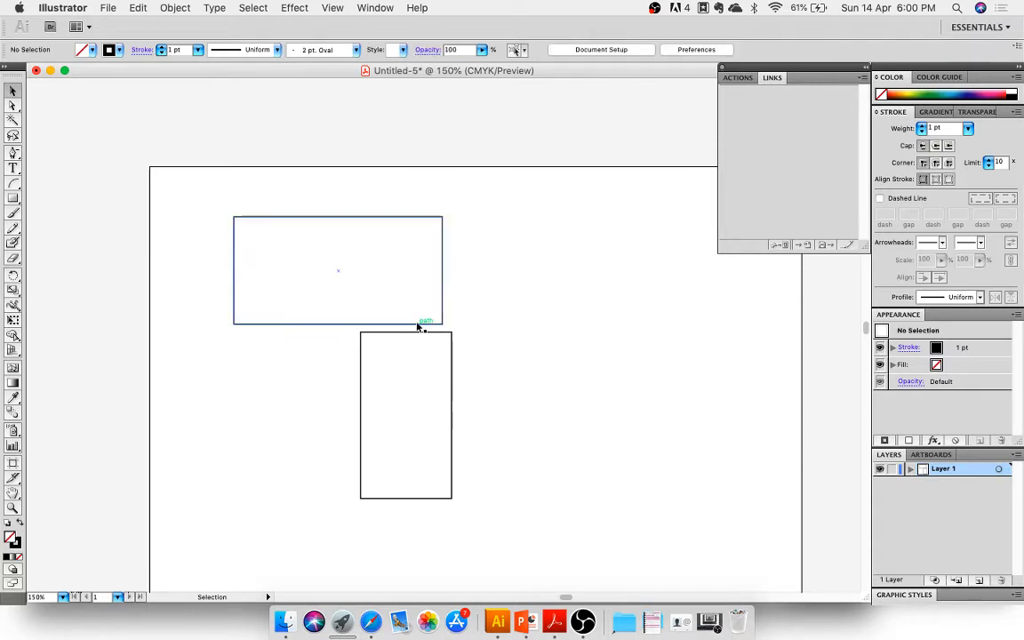
Move the tall rectangle so its top edge touches the wide rectangle's bottom edge, horizontally centered beneath it, and deselect it
click(367, 325)
click(450, 401)
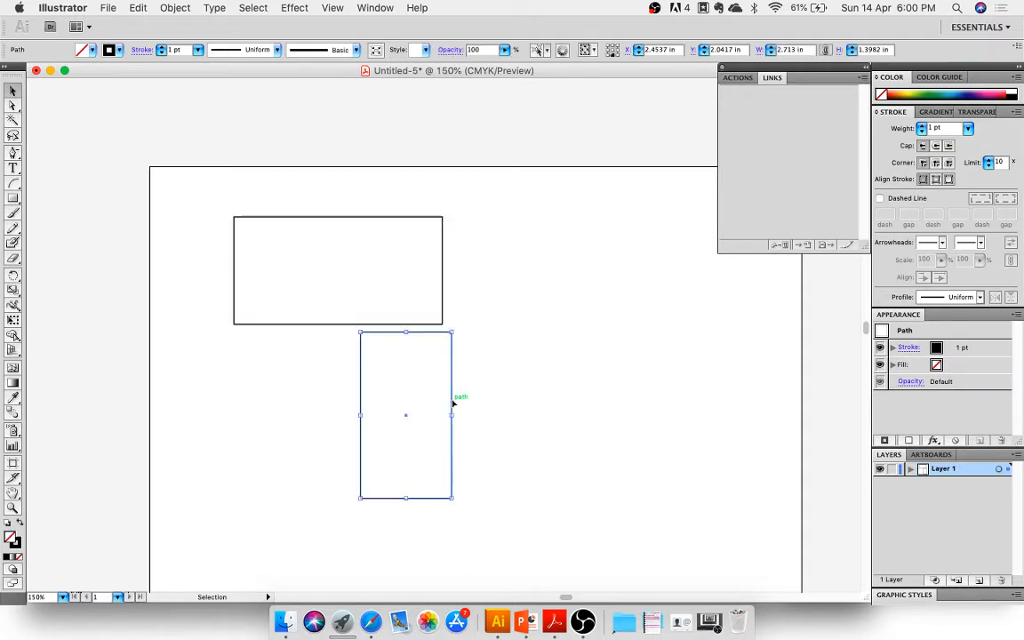
drag(451, 404, 338, 411)
click(418, 433)
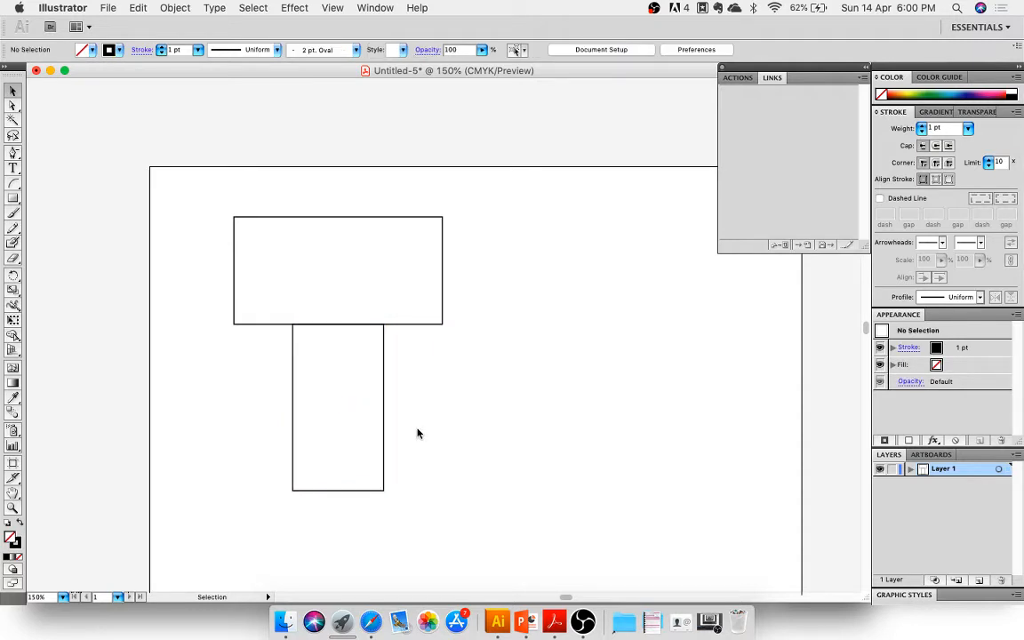
Select the tall rectangle, deselect it, and select the wide rectangle by its outline
click(384, 379)
click(397, 297)
click(421, 325)
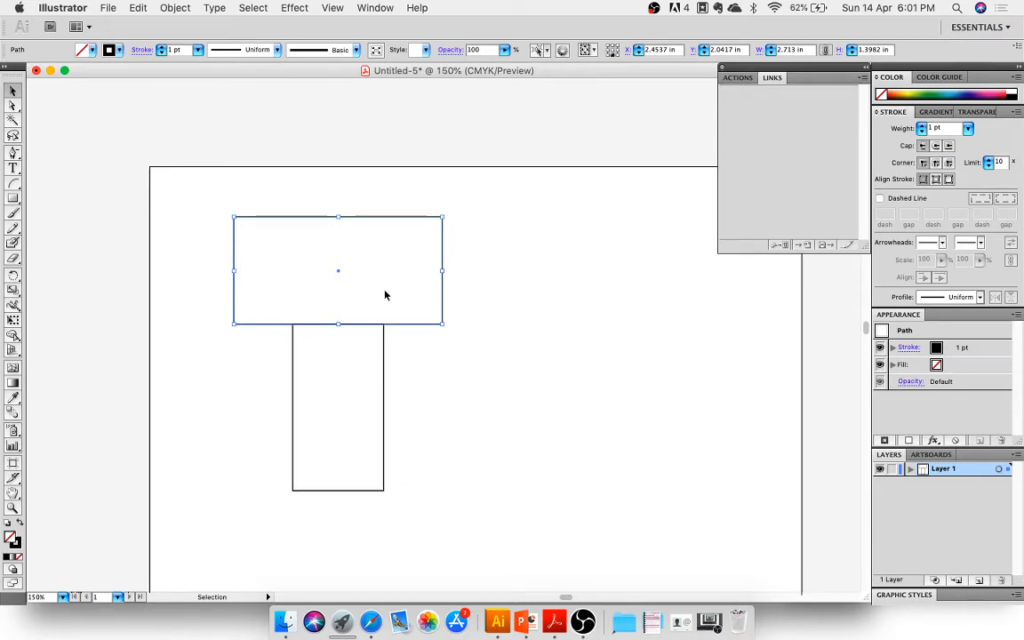
Reselect the wide rectangle by its outline, try enlarging it from its upper-right corner, and undo the resize
click(352, 342)
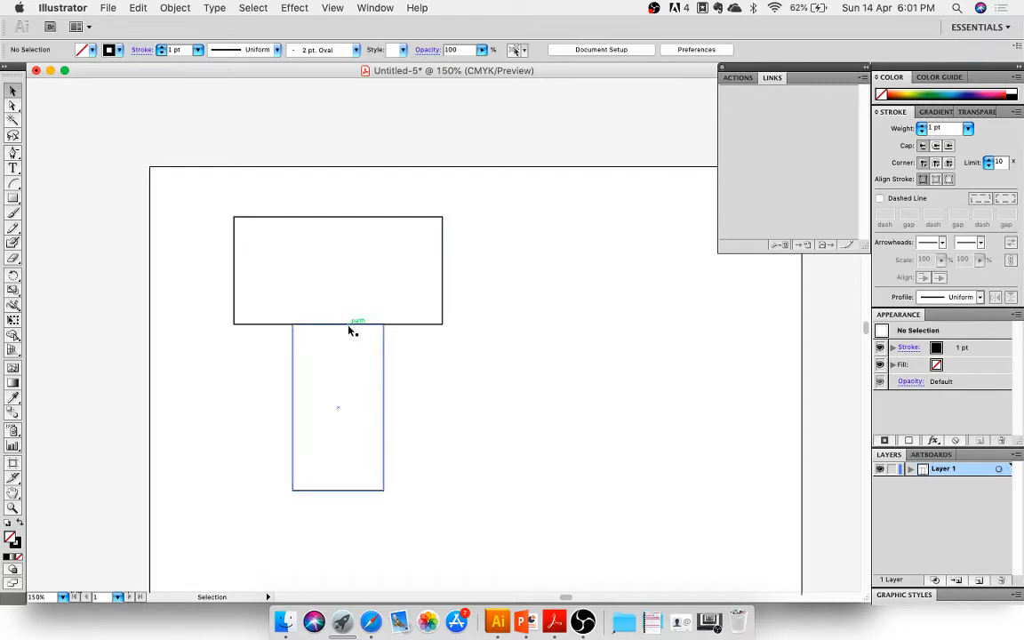
click(343, 326)
click(442, 311)
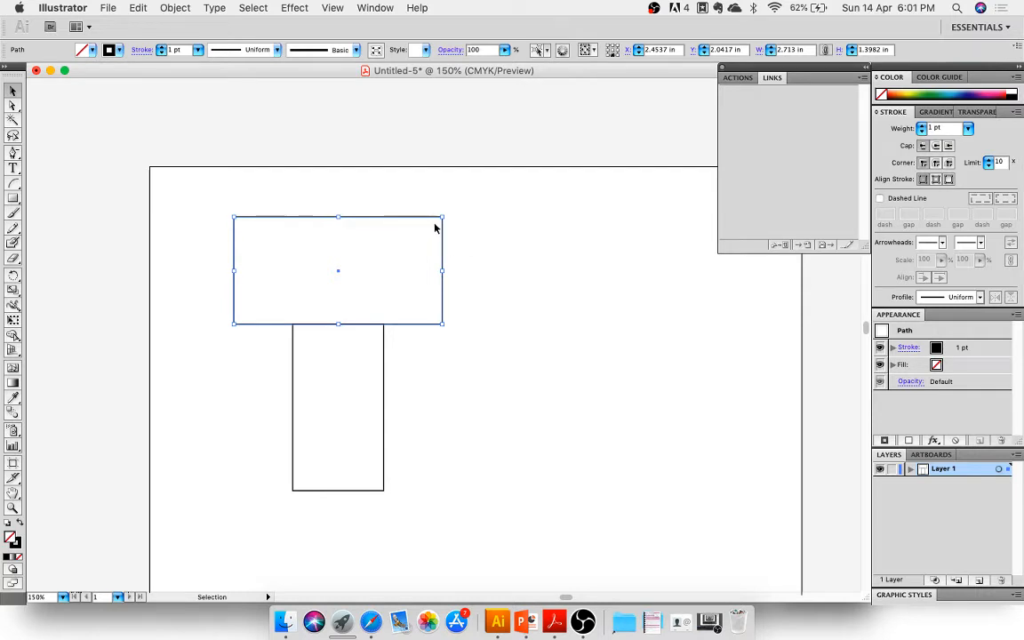
drag(444, 218, 511, 194)
key(super+z)
Set the wide rectangle's width to 4 in with the bottom-center reference point and deselect it
click(787, 50)
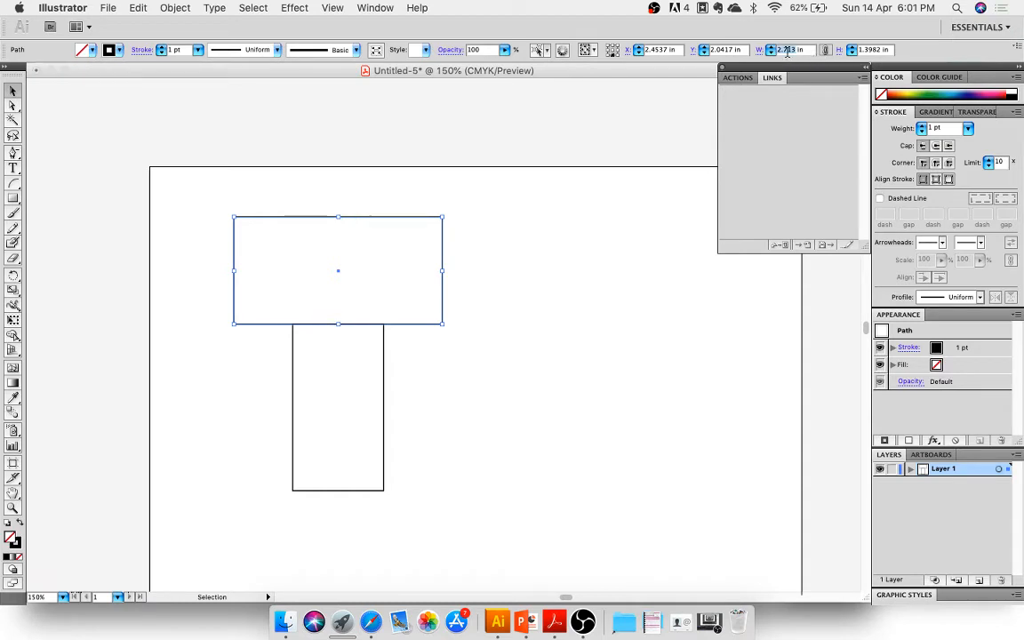
text(4)
key(Return)
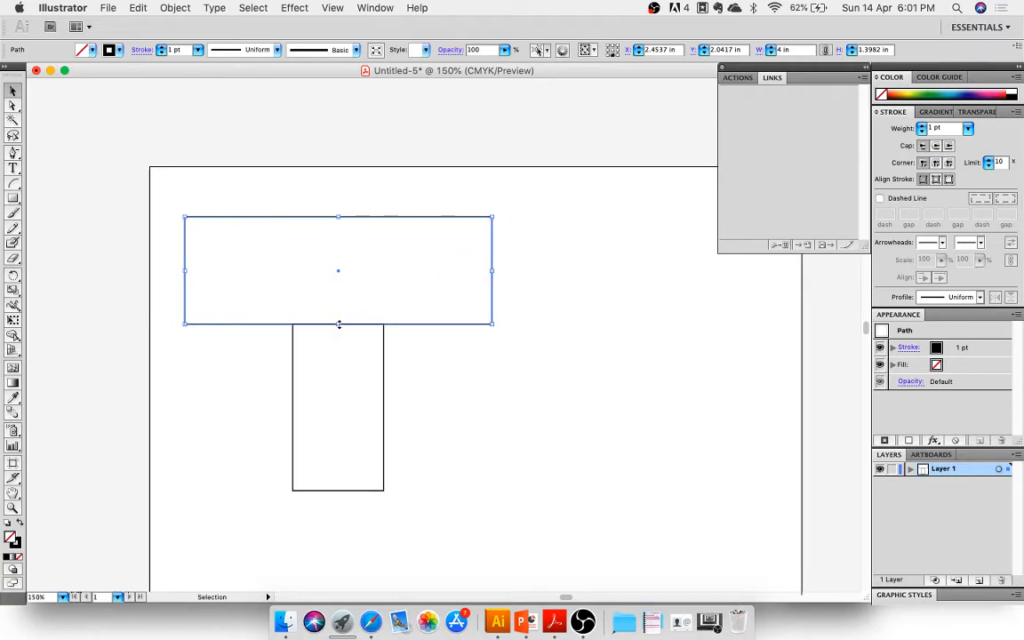
click(510, 411)
Switch the wide rectangle's reference point to bottom left, try a width of 8 in, and undo the width change
click(493, 324)
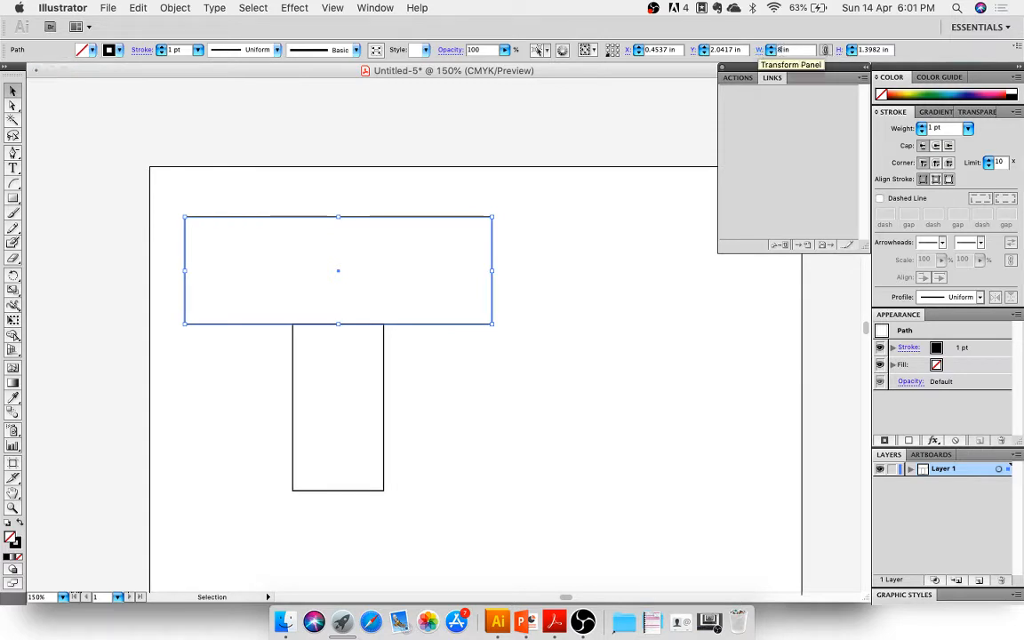
key(Return)
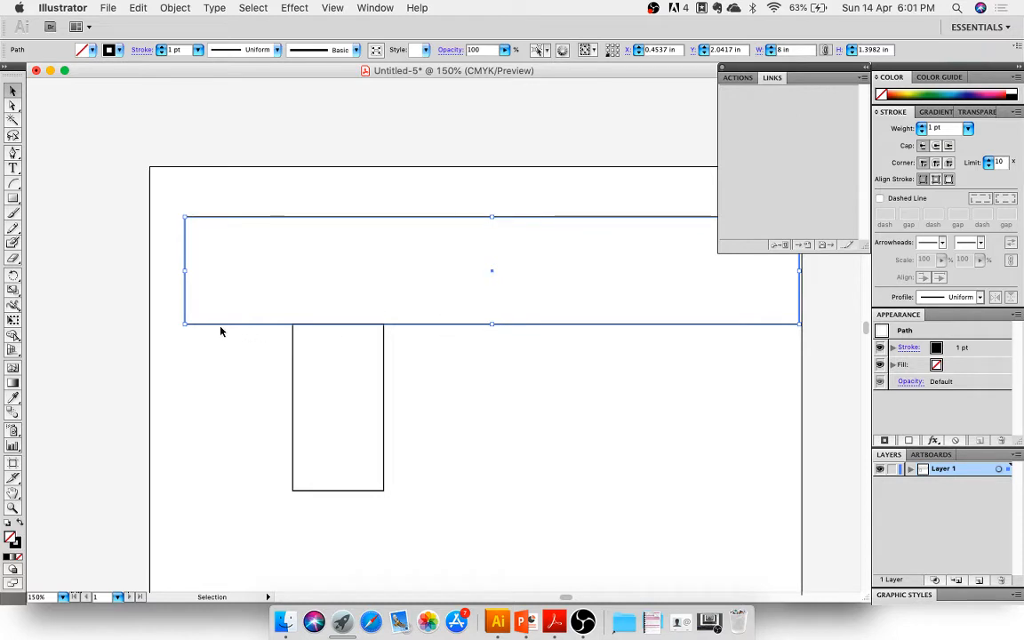
key(a)
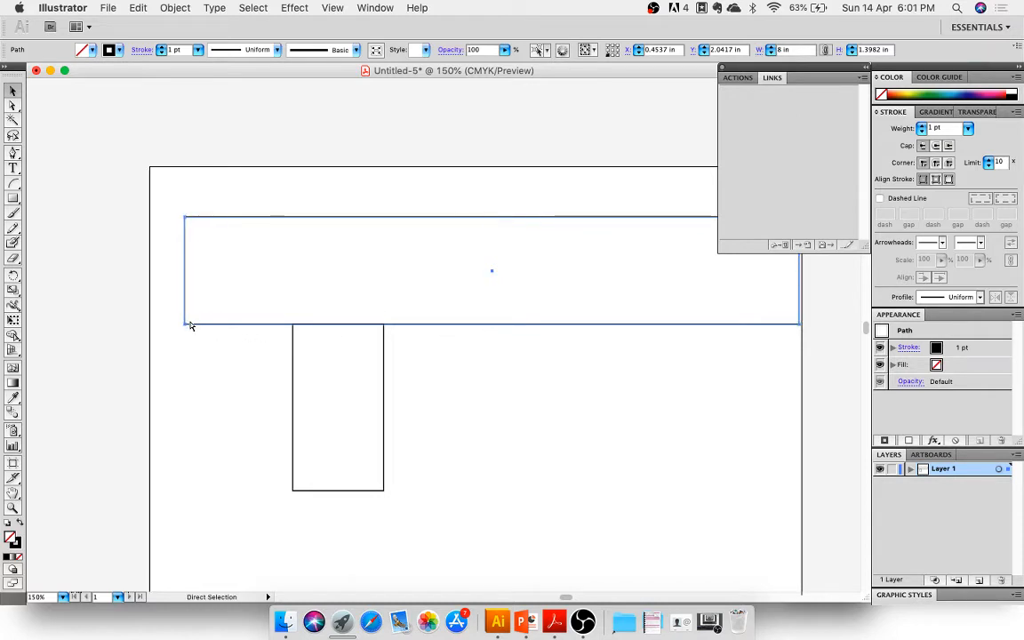
key(super+z)
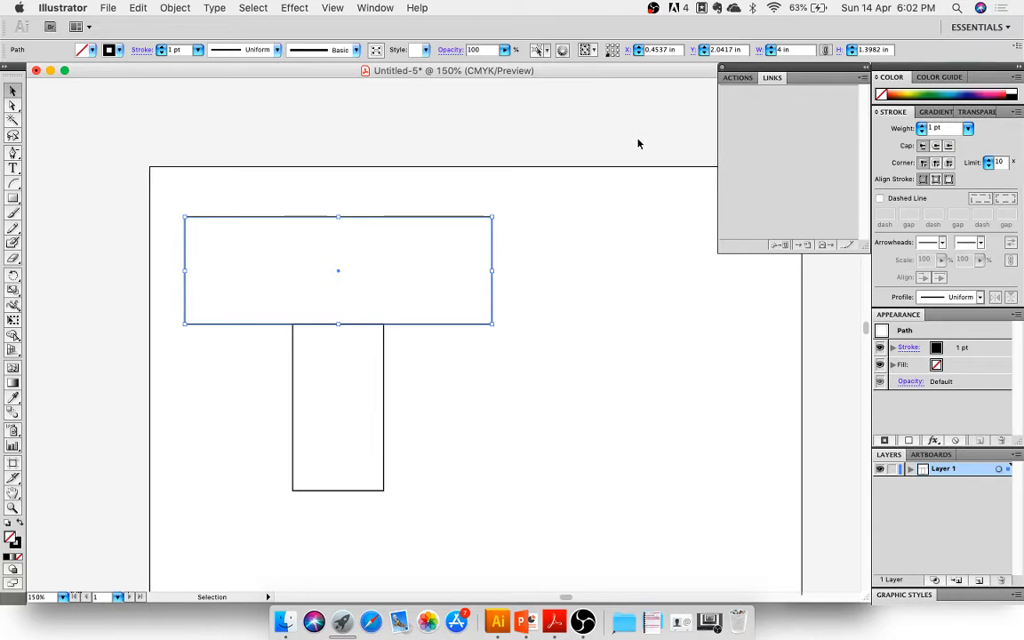
Constrain the wide rectangle's proportions, try a width of 5 in, and undo that resize, leaving nothing selected
click(826, 51)
key(Return)
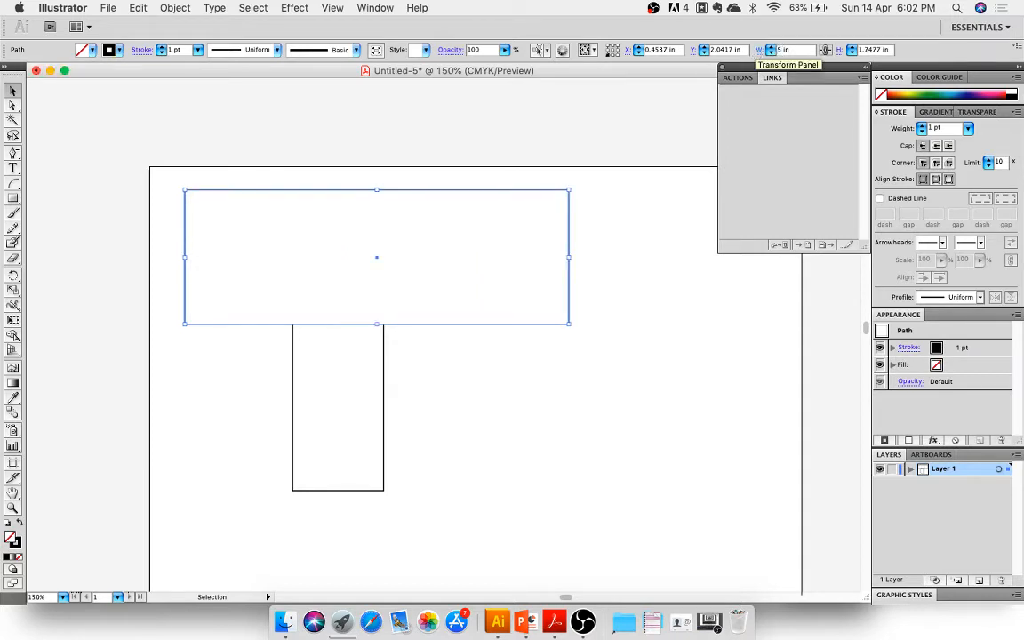
key(super+z)
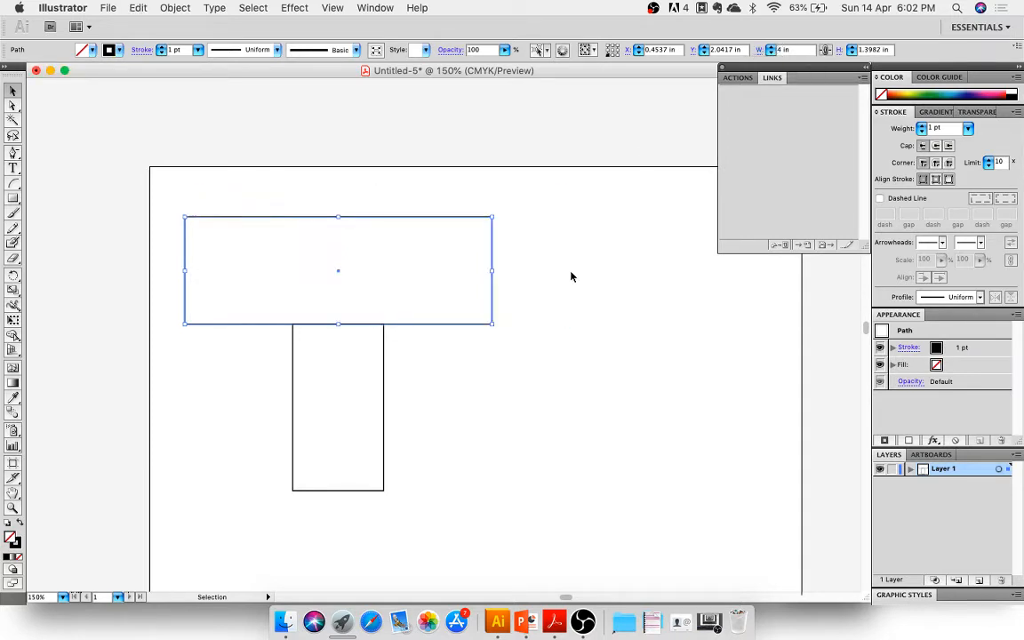
click(570, 276)
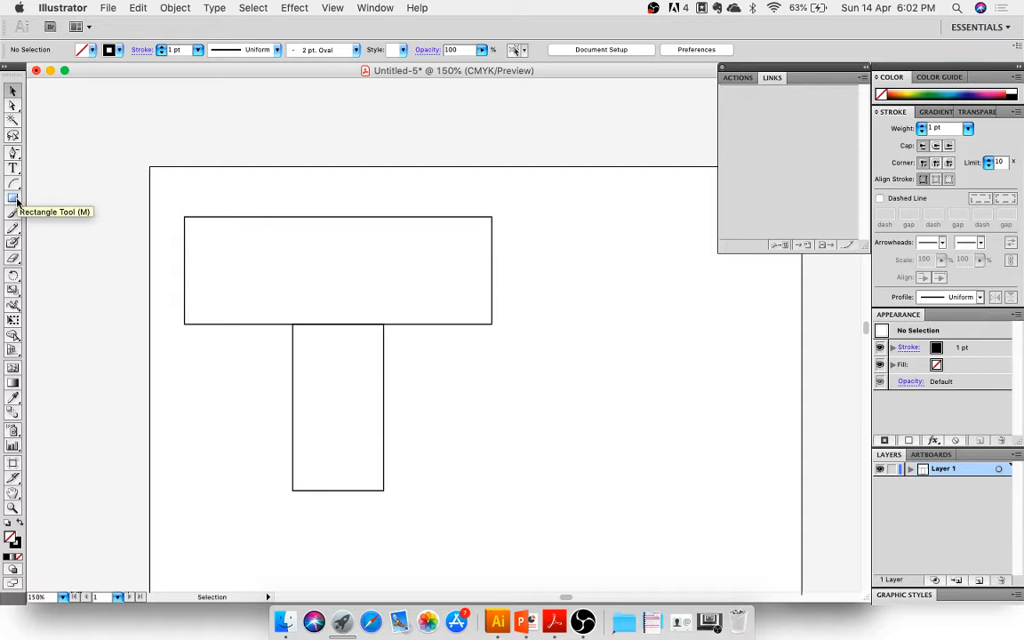
Draw an ellipse about 2.88 × 1.29 in beside the tall rectangle and a circle about 1.35 in across above it
drag(15, 199, 64, 229)
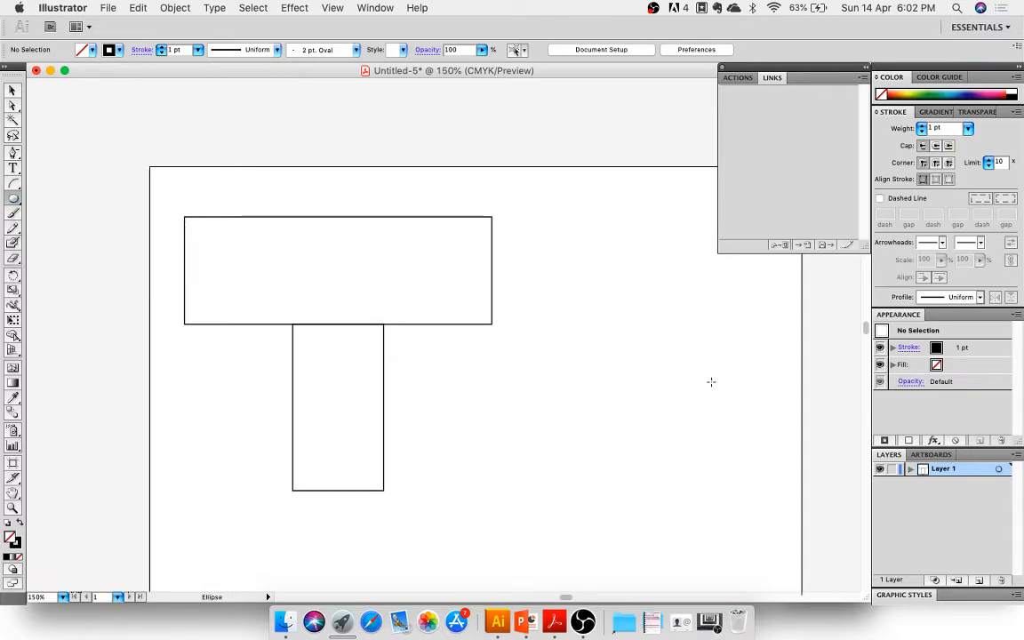
drag(475, 347, 697, 444)
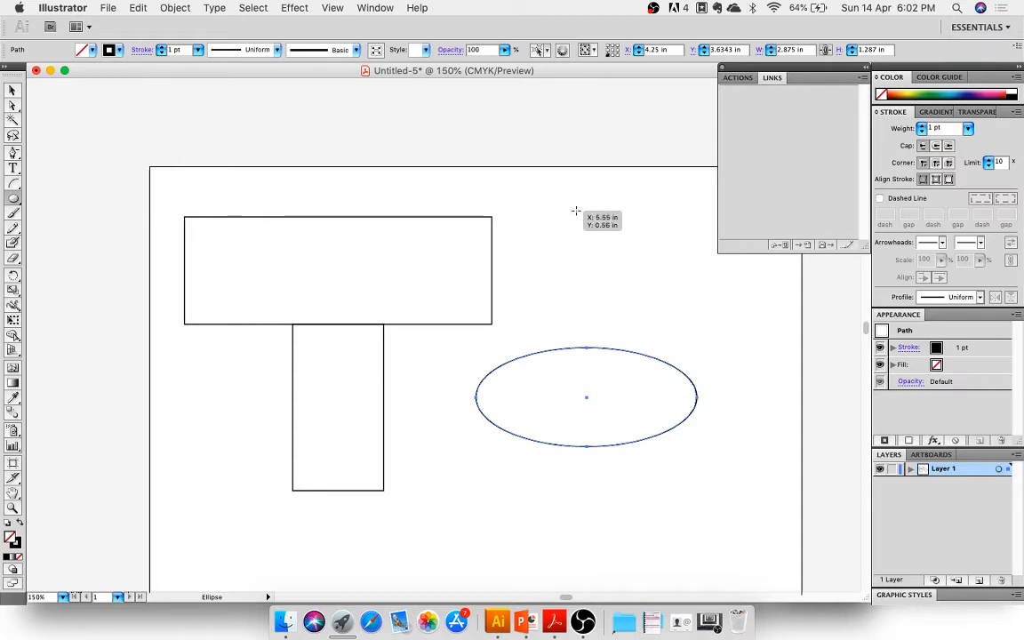
drag(576, 211, 658, 313)
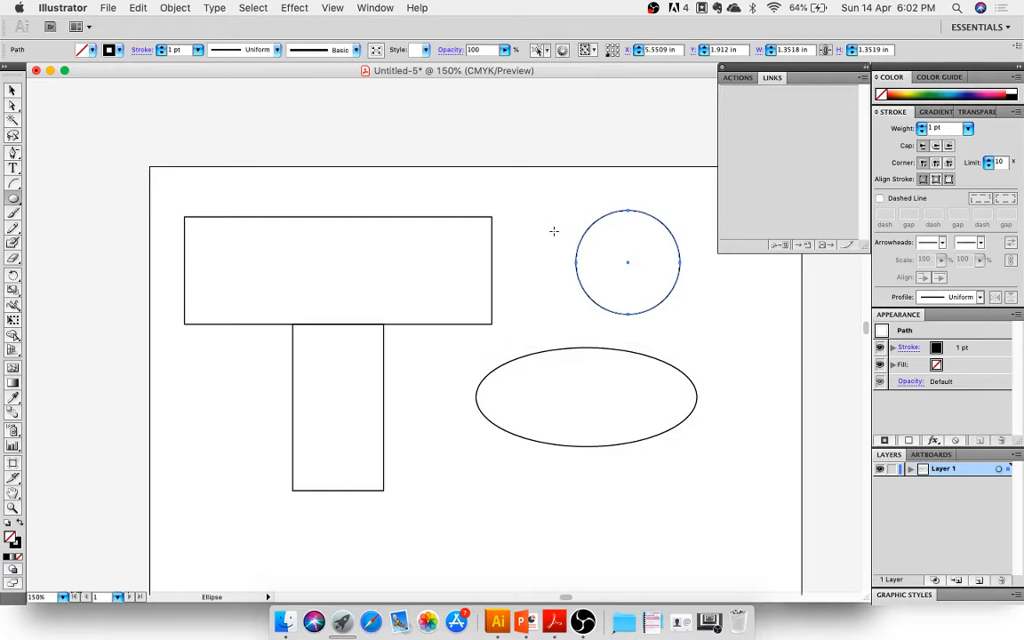
Try squashing the circle upward from its bottom-center handle and undo the resize
click(13, 88)
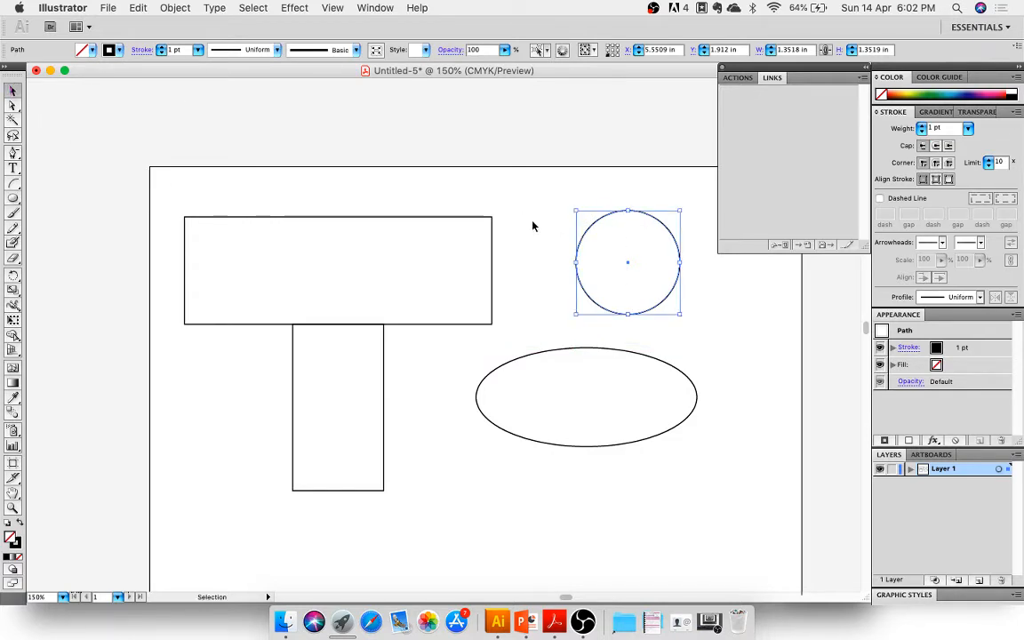
drag(628, 314, 633, 283)
key(super+z)
Add an anchor point on the upper-left arc of the circle
click(13, 153)
click(42, 169)
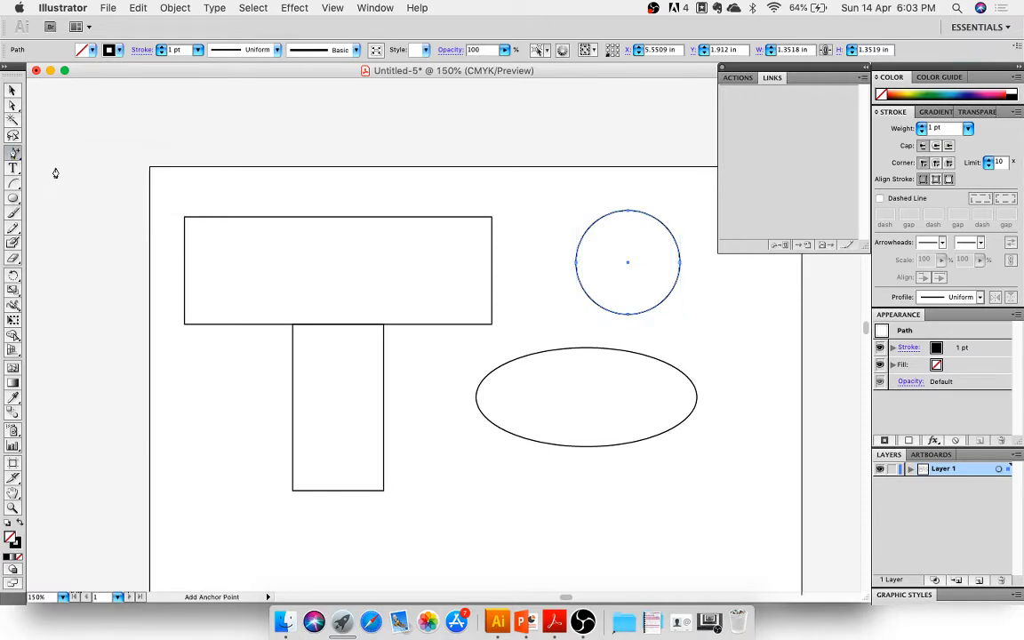
click(597, 225)
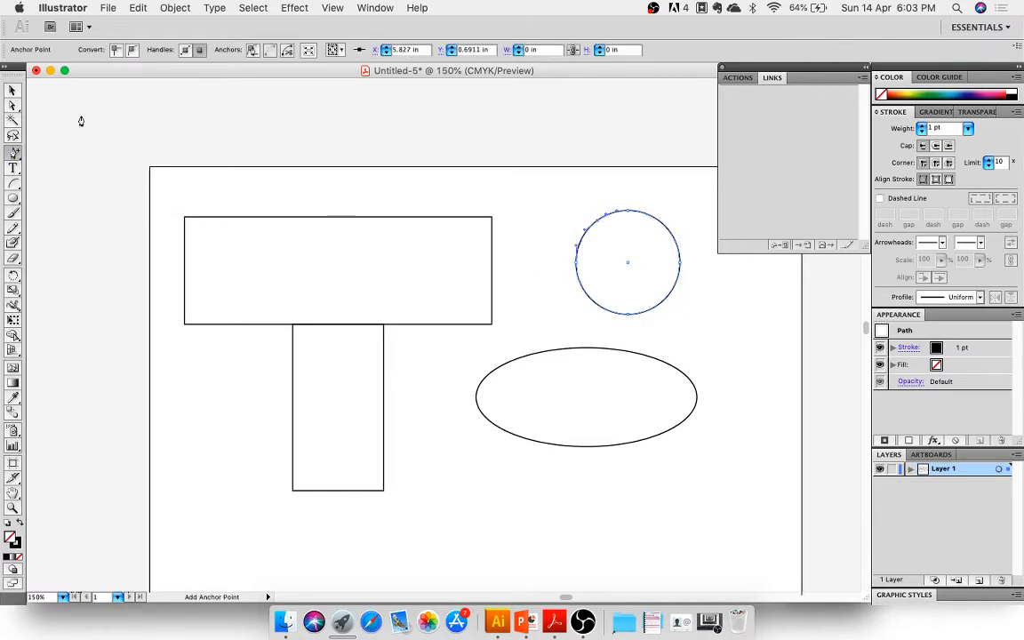
Pull the added anchor point up and outward and tilt its direction handle to form a teardrop-like tip
click(13, 104)
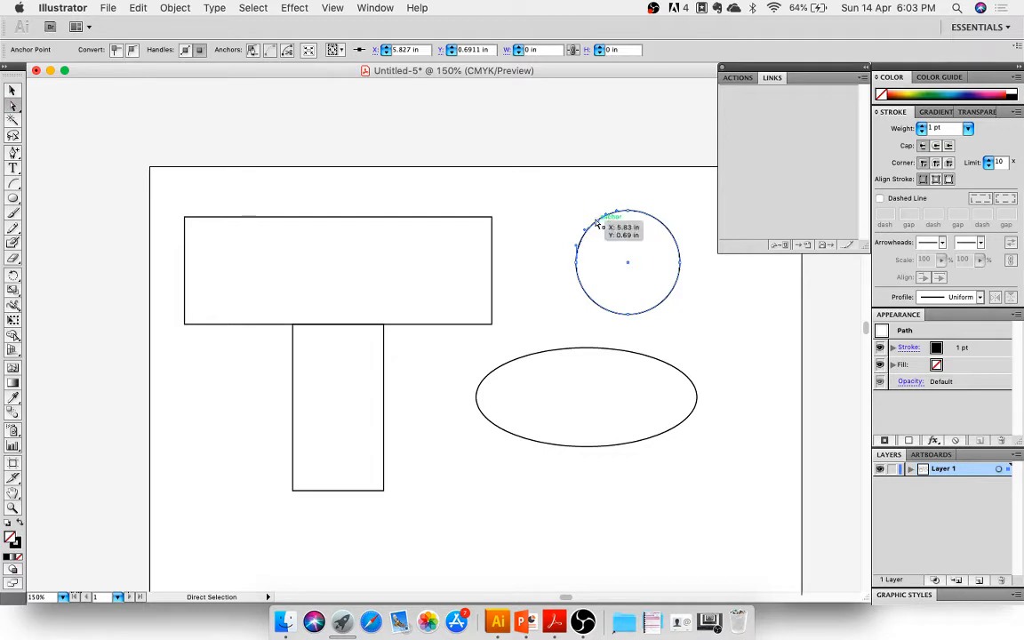
drag(600, 223, 573, 207)
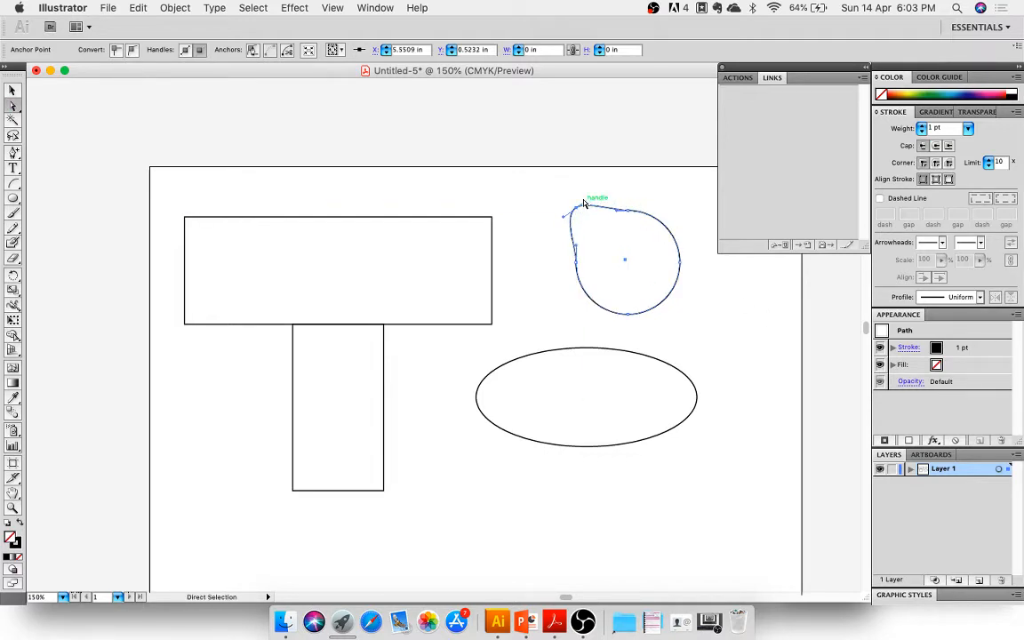
drag(583, 202, 600, 220)
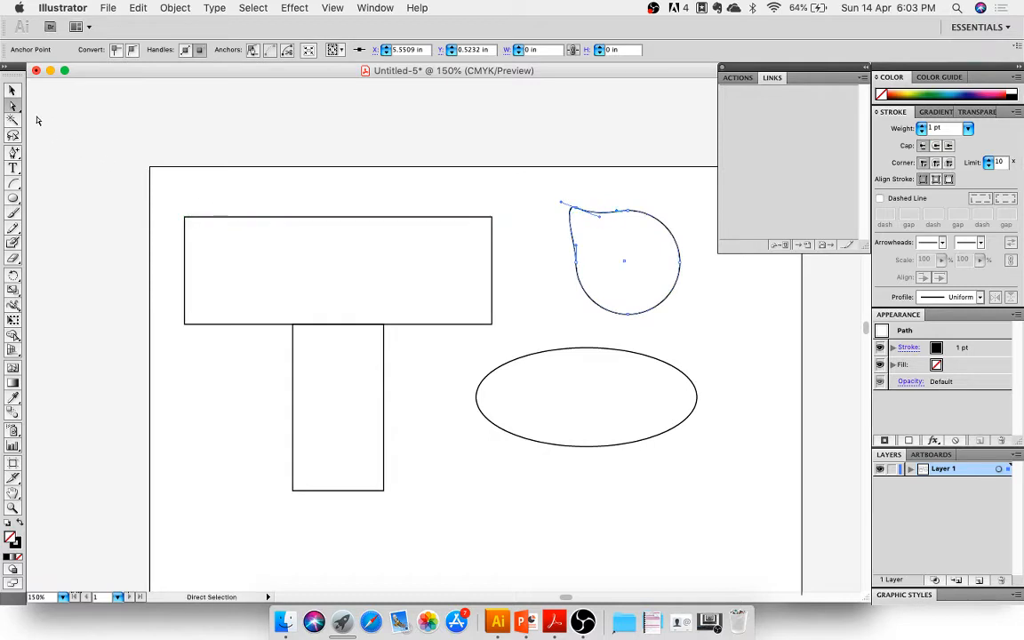
click(14, 92)
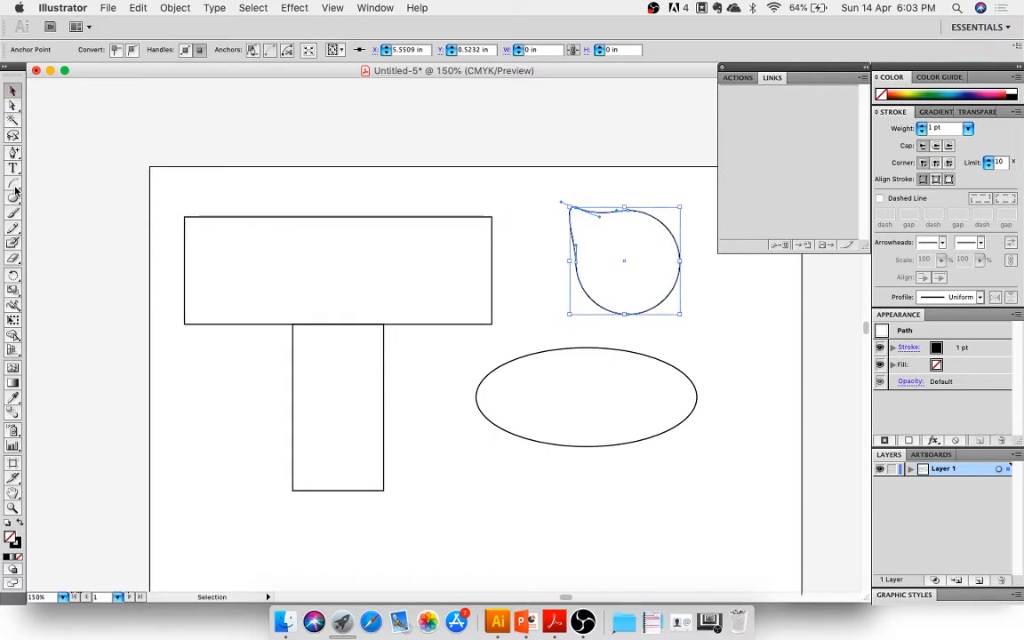
Delete every shape on the artboard and switch the arc tool back to the Line Segment tool
click(157, 187)
key(super+a)
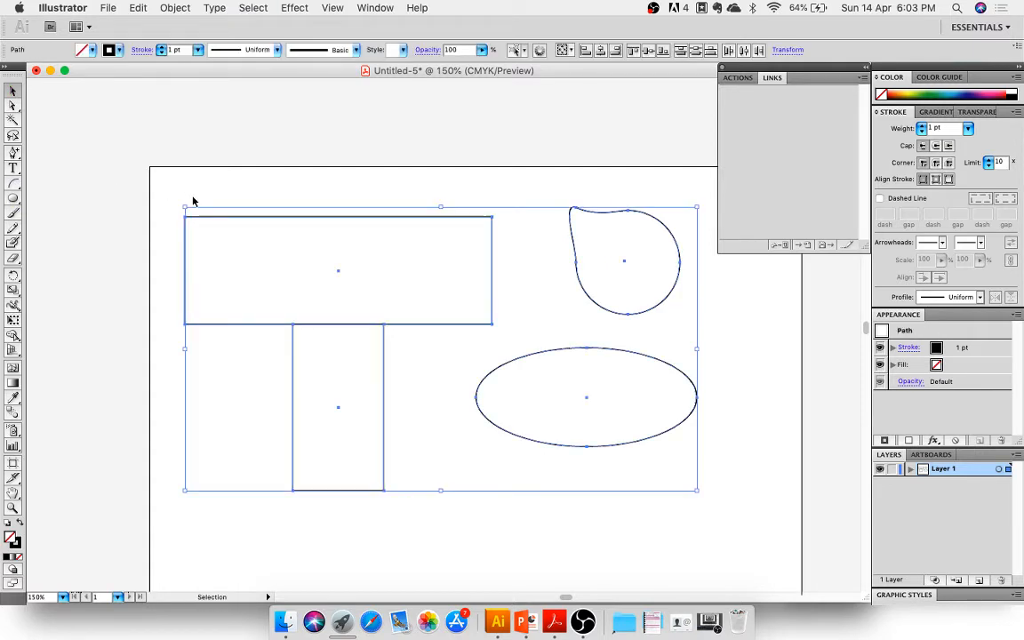
key(Delete)
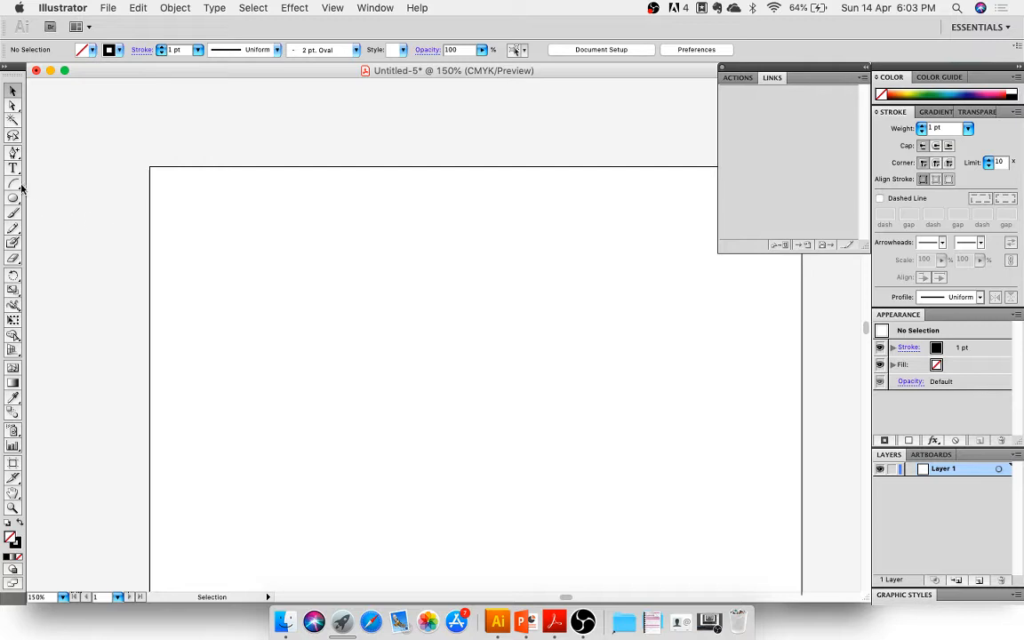
drag(18, 188, 40, 184)
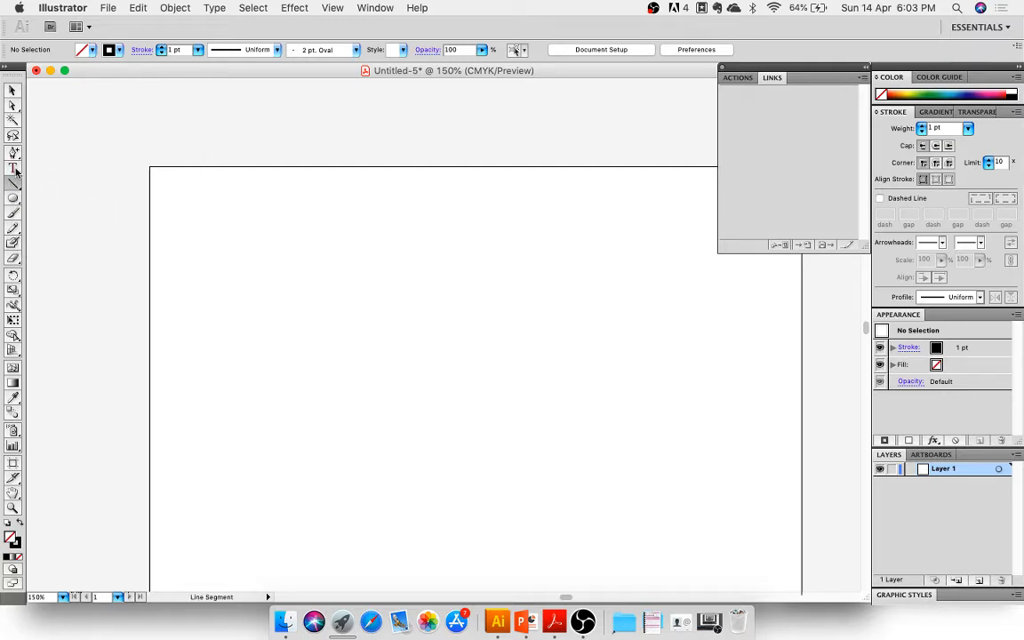
Draw a trial rectangle about 2.49 × 2.06 in near the artboard's middle and delete it
click(12, 200)
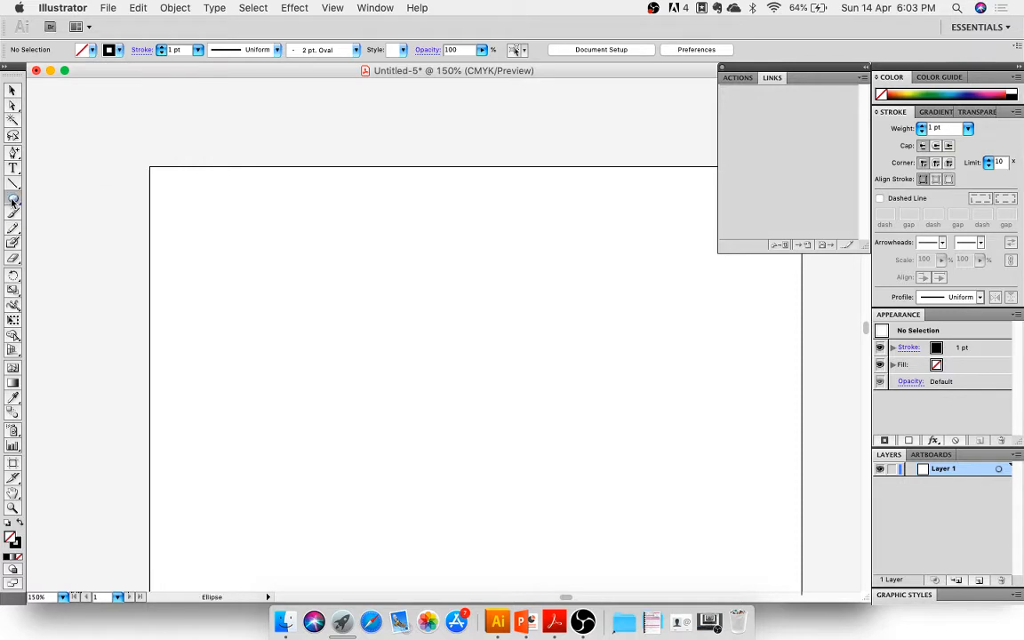
drag(12, 201, 62, 201)
drag(294, 253, 485, 411)
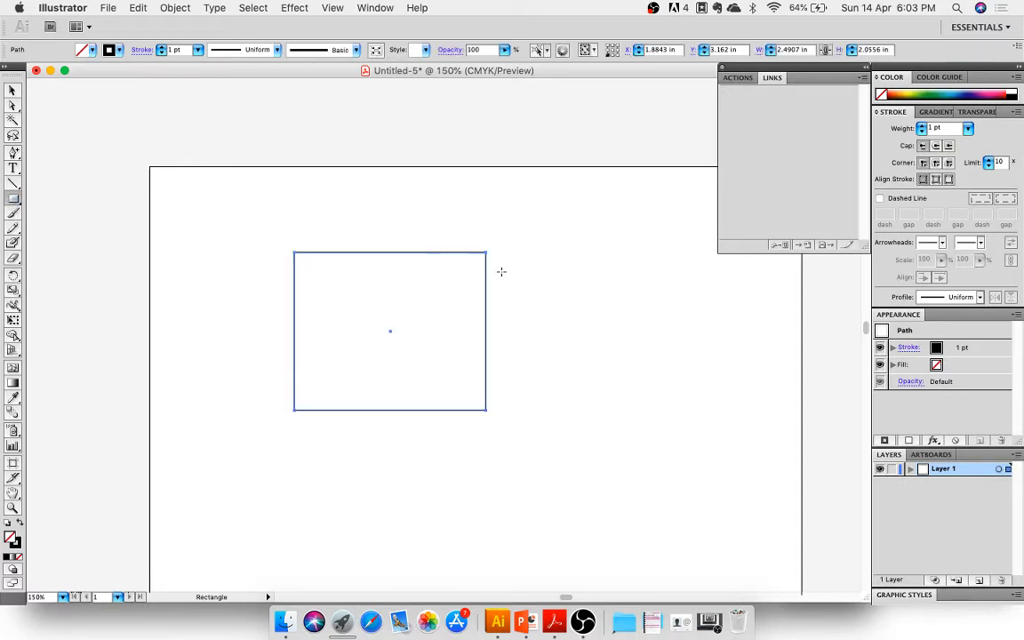
click(11, 91)
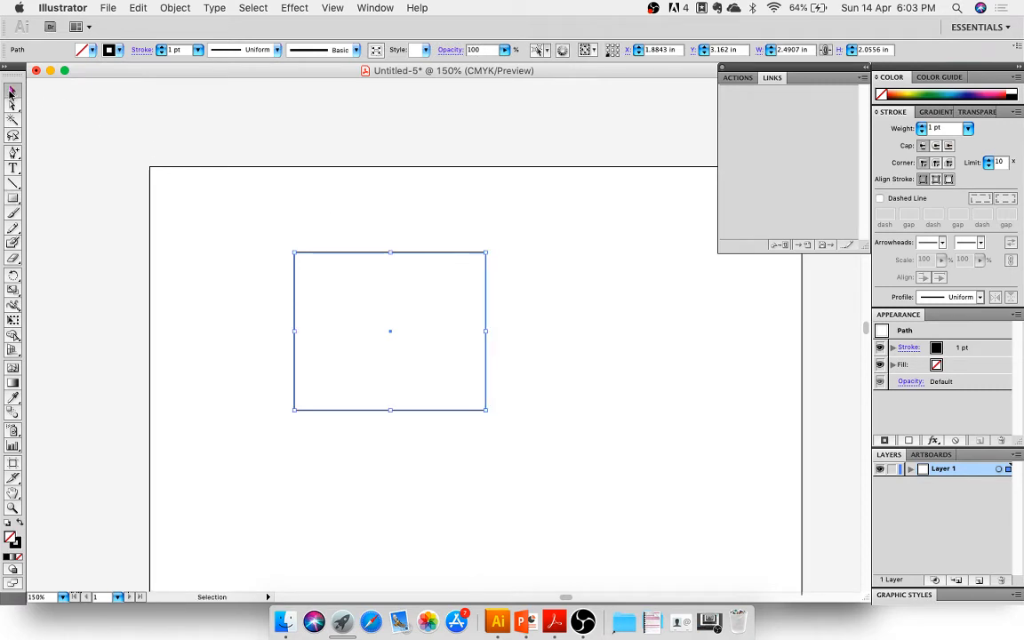
key(Delete)
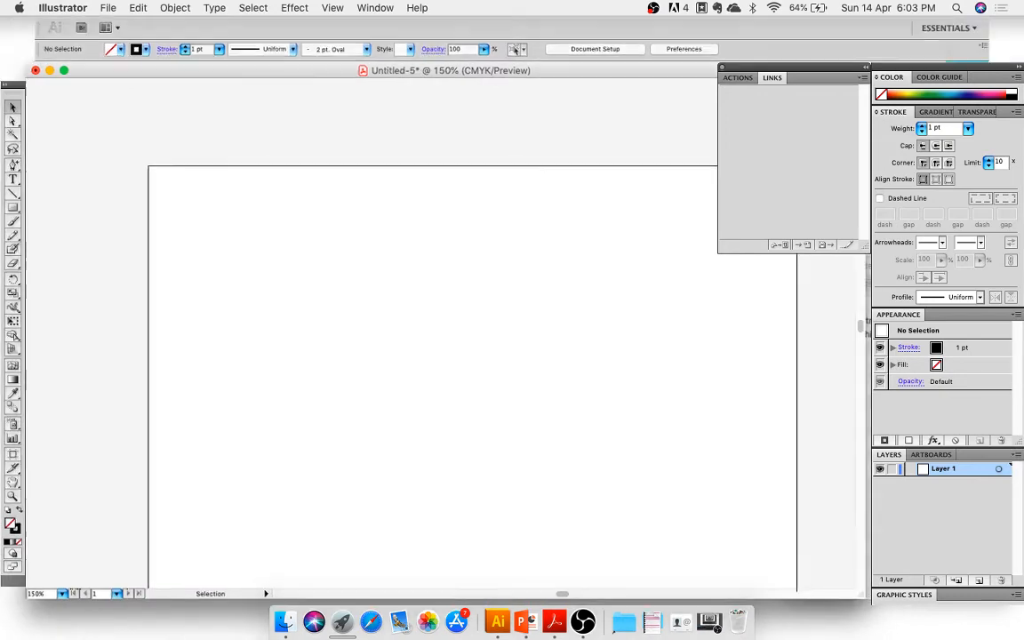
Switch to the Finder folder window and place Pink over white.jpg onto the Illustrator artboard
key(ctrl+Up)
click(805, 418)
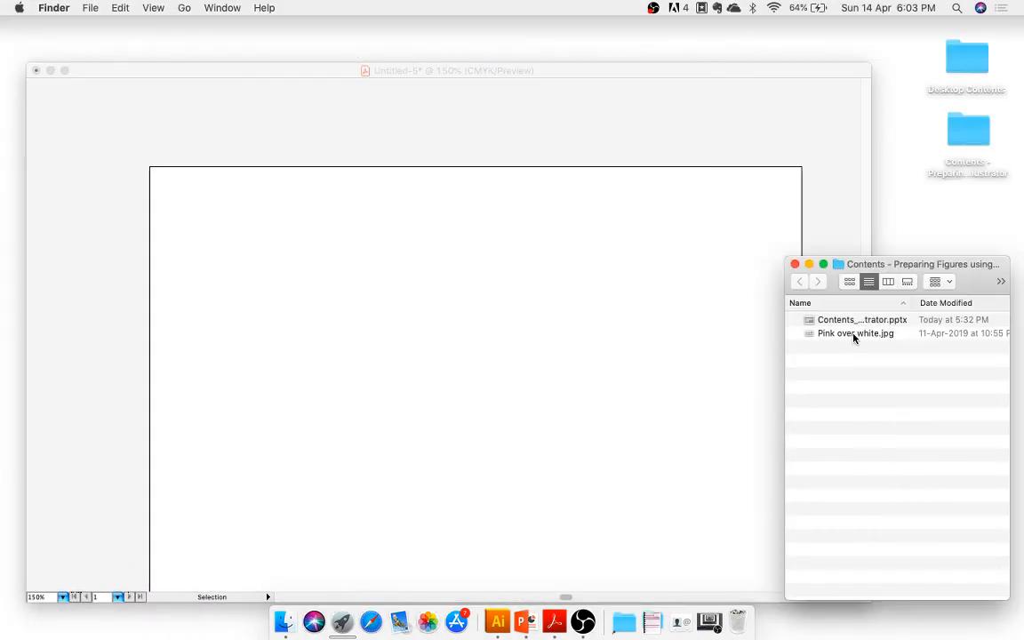
drag(854, 337, 441, 335)
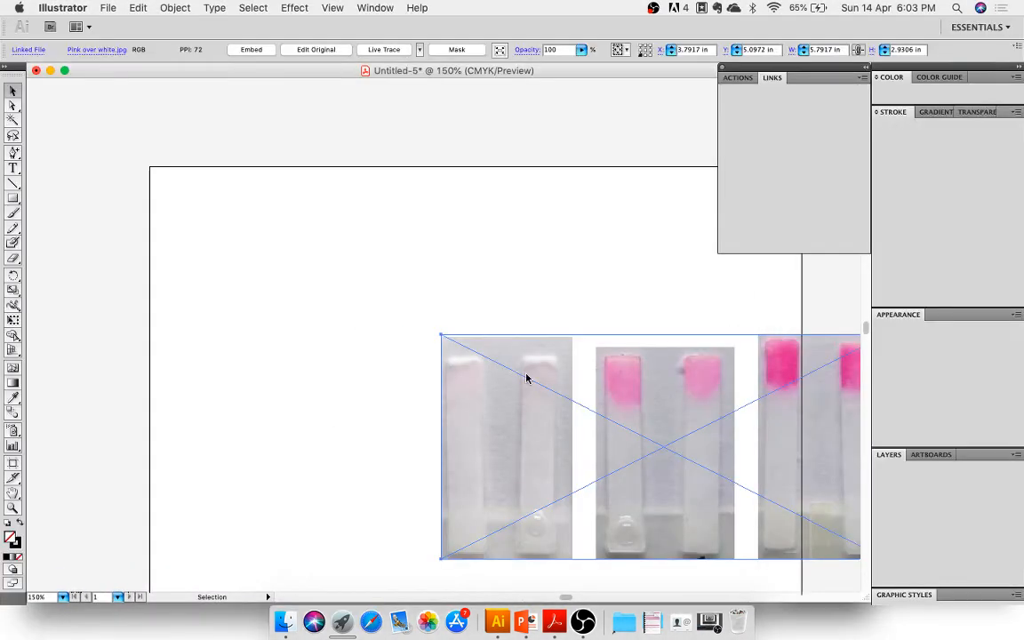
Move the placed image toward the artboard's upper left, scale it down proportionally, and deselect it
drag(526, 379, 298, 298)
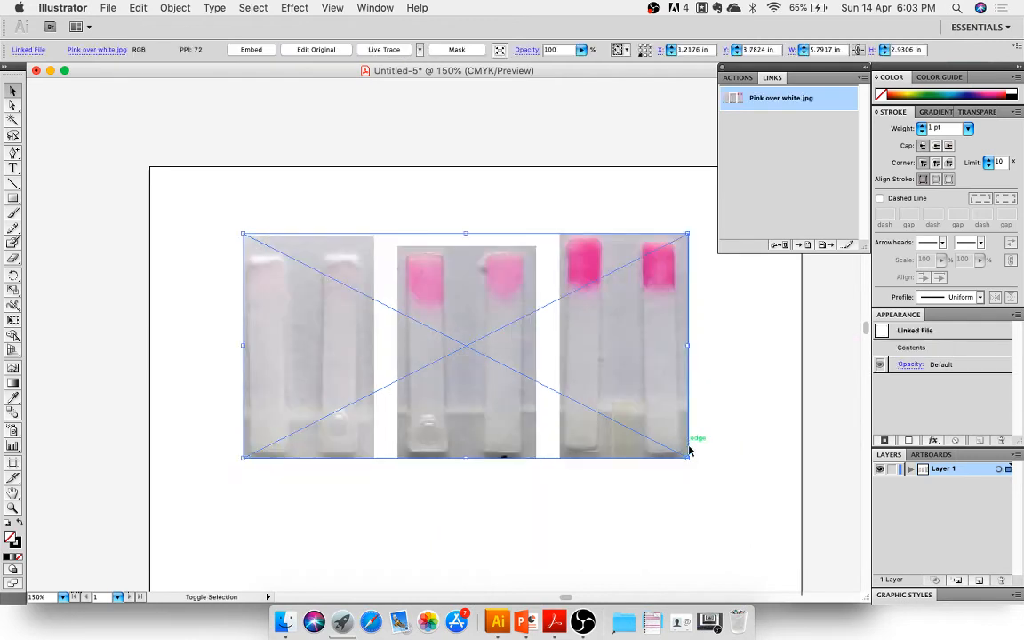
drag(690, 451, 496, 360)
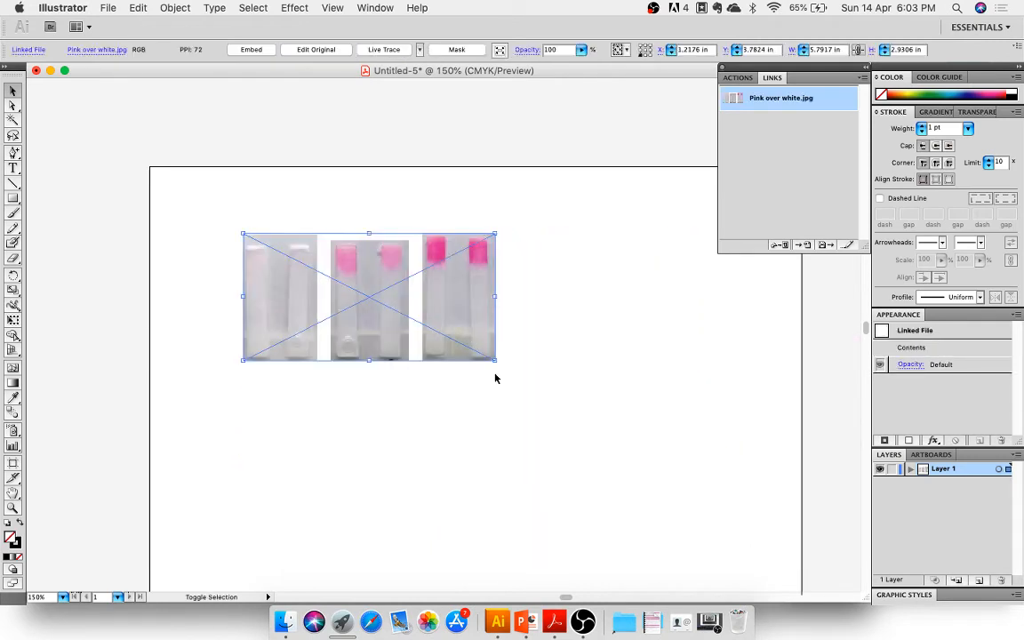
click(128, 179)
Draw a horizontal line about 0.47 in long from the rightmost strip's pink zone past the image's right edge, and deselect it
click(14, 182)
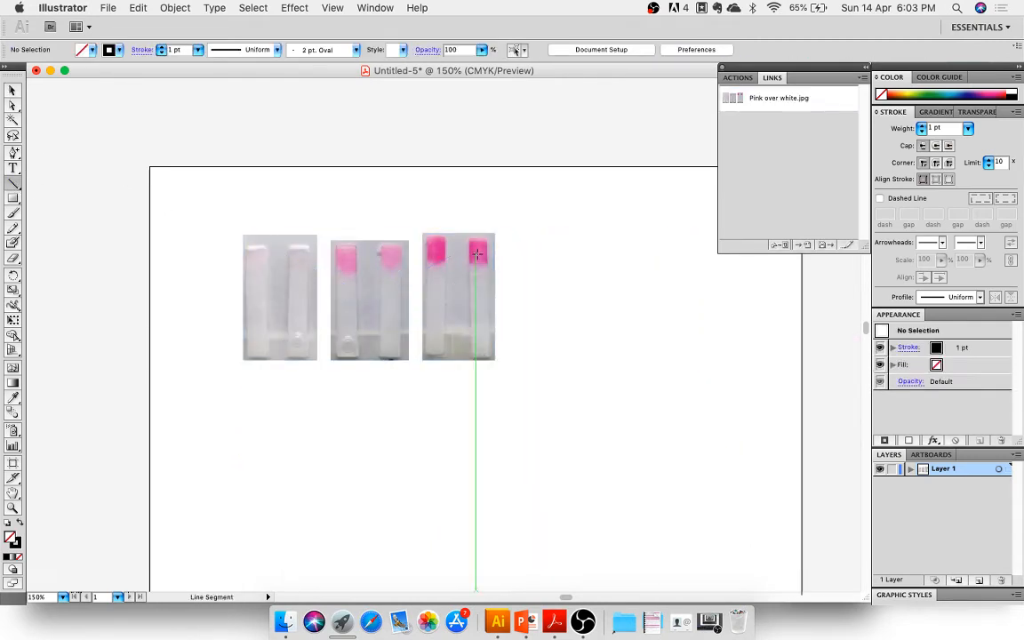
drag(477, 255, 512, 253)
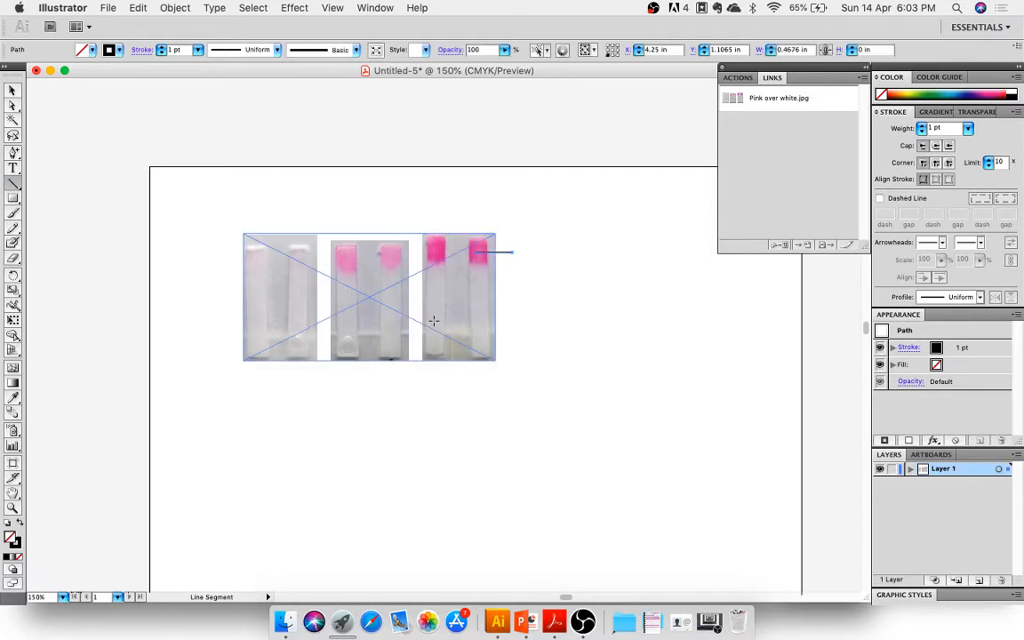
key(v)
click(499, 265)
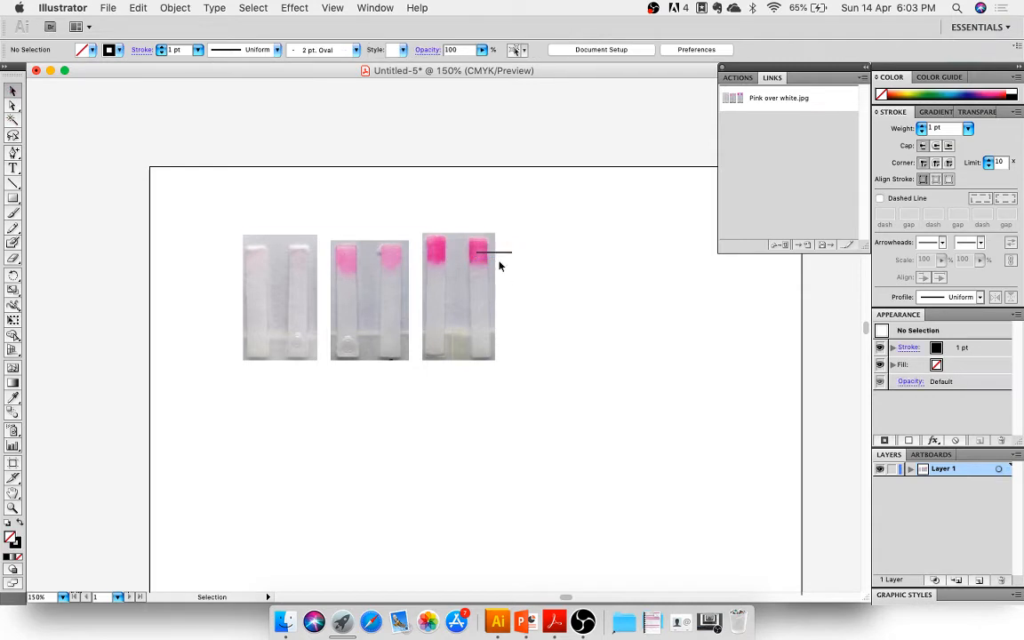
Make the line over the rightmost strip dashed with a 3 pt dash, and deselect it
click(507, 255)
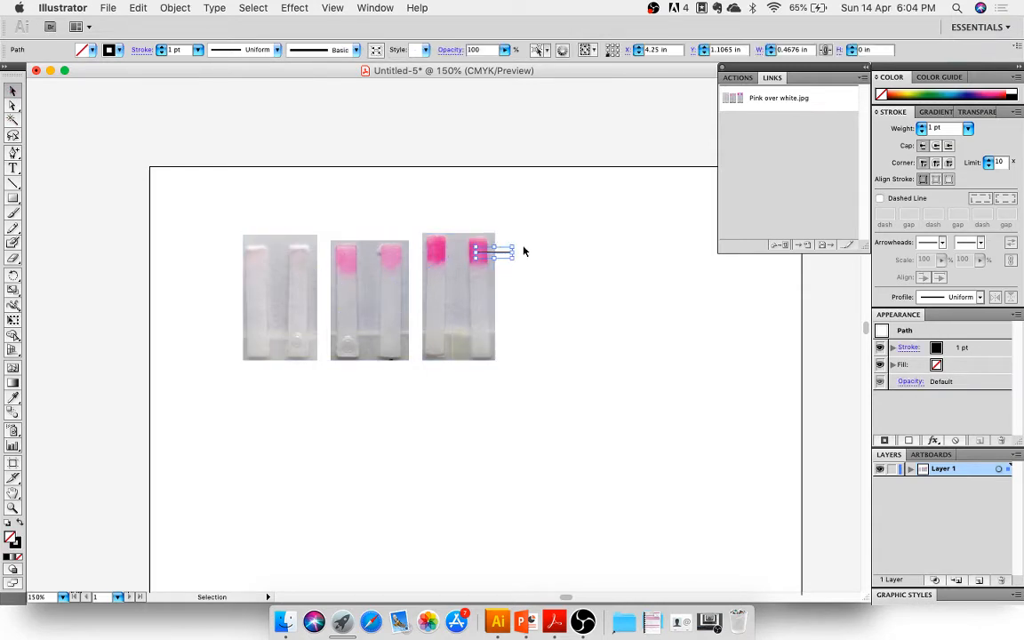
click(140, 52)
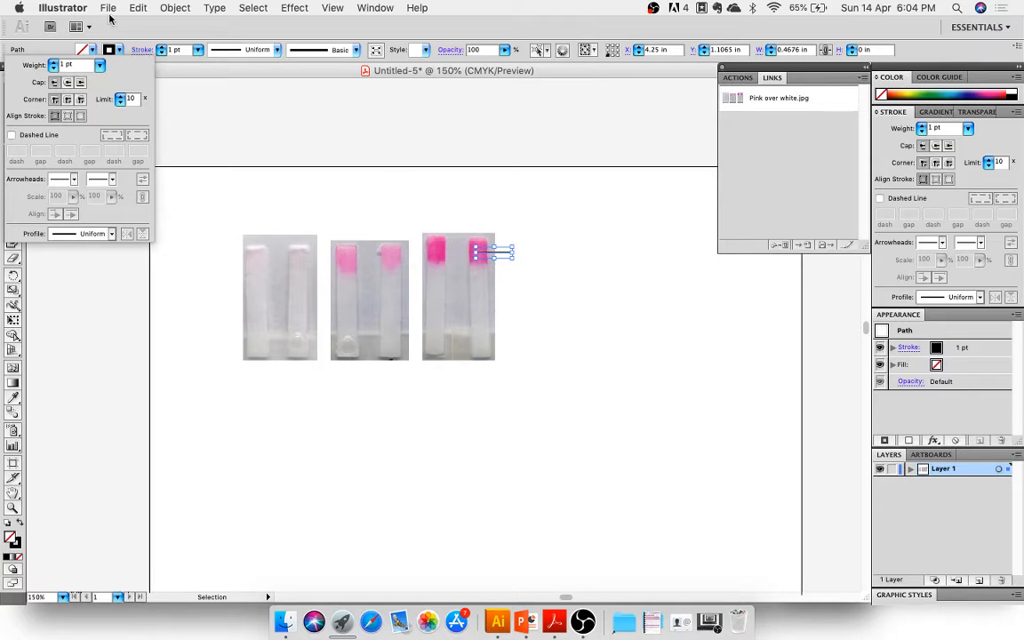
click(53, 64)
click(53, 68)
click(11, 135)
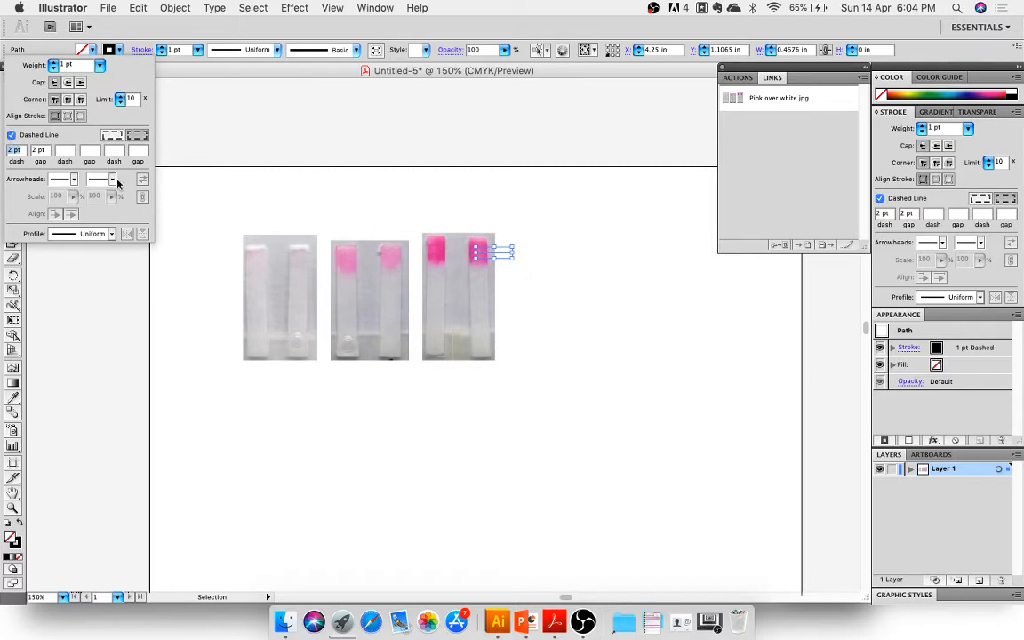
click(24, 151)
drag(29, 153, 14, 153)
click(564, 294)
click(542, 268)
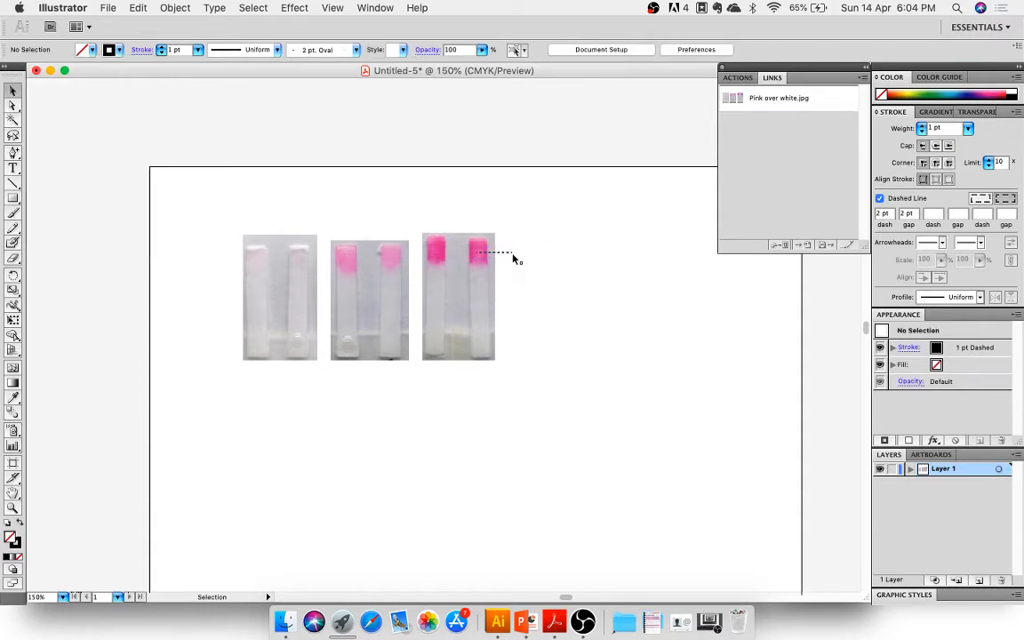
Set the gap of the dashed line to 3 pt and deselect the line
click(512, 254)
click(142, 50)
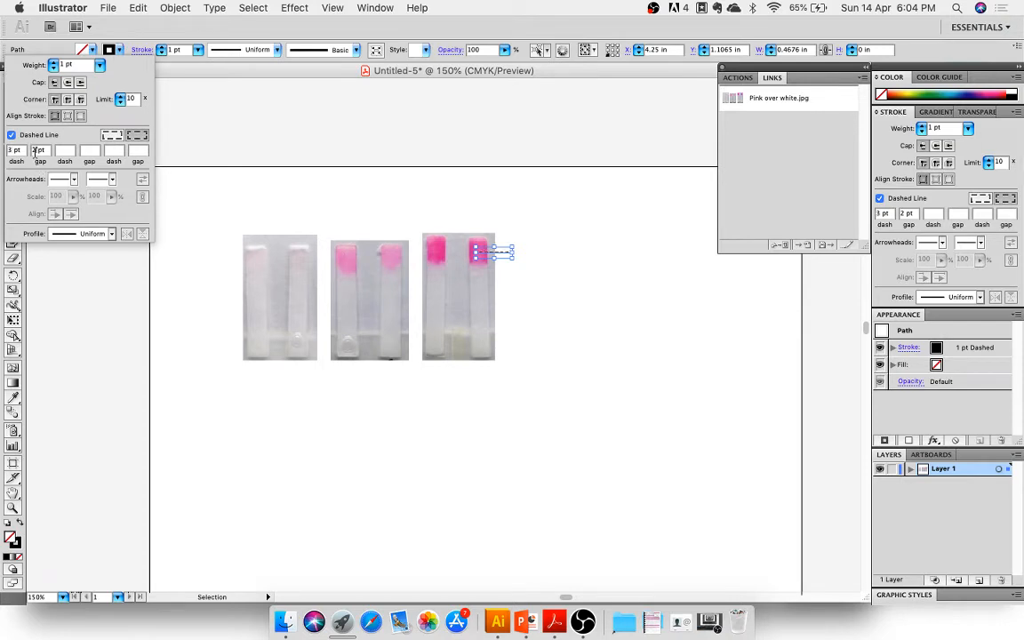
click(236, 170)
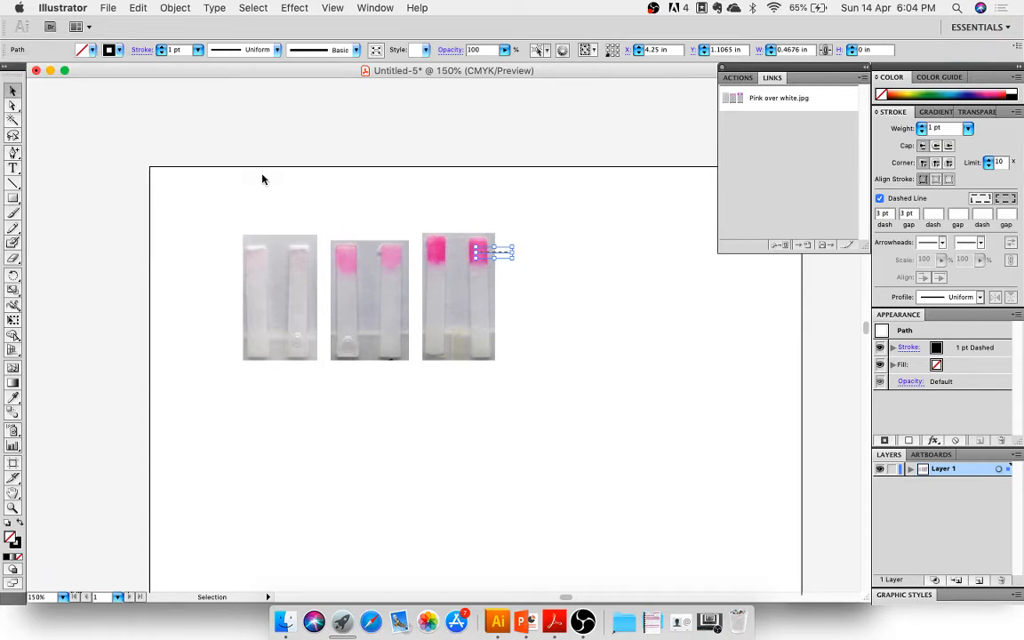
click(263, 178)
Turn off the line's dashes and add the Arrow 2 arrowhead at its outer end
click(503, 254)
click(141, 49)
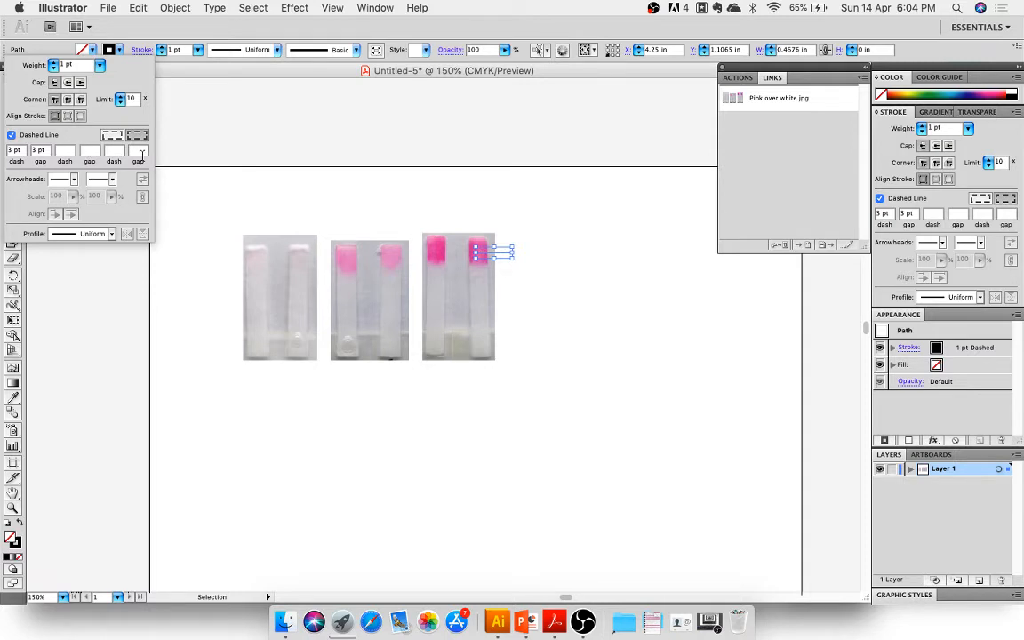
click(11, 134)
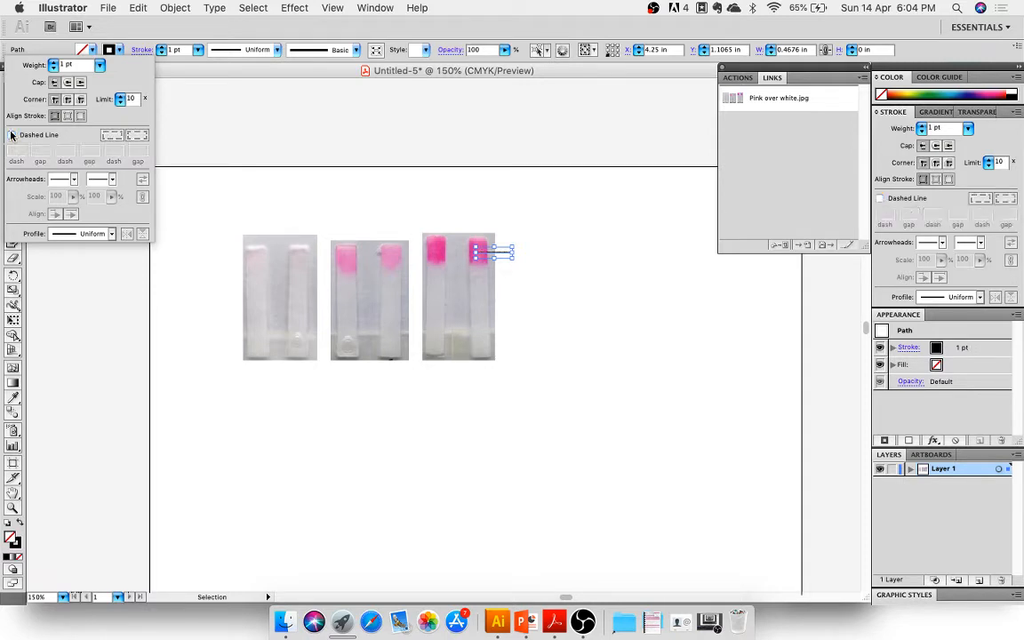
click(111, 181)
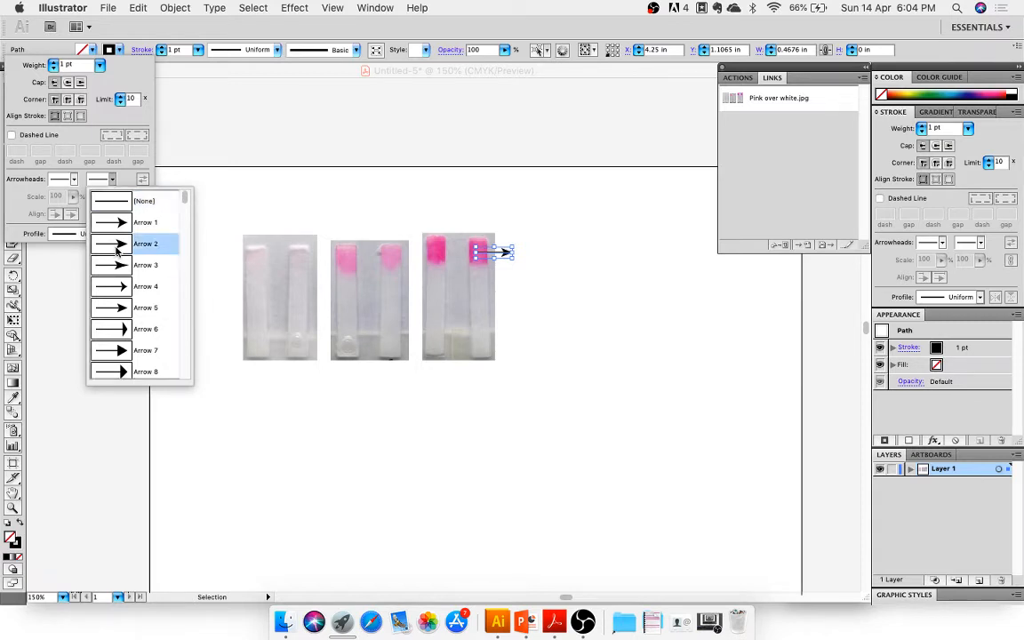
click(115, 249)
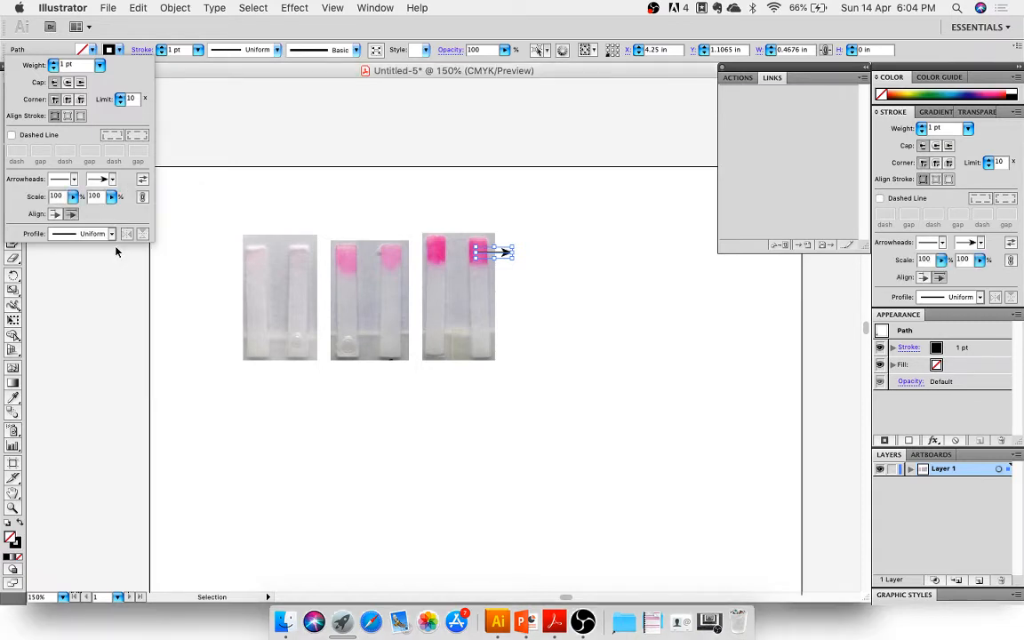
Add the Arrow 1 arrowhead at the line's start in the pink zone, and deselect the line
click(74, 182)
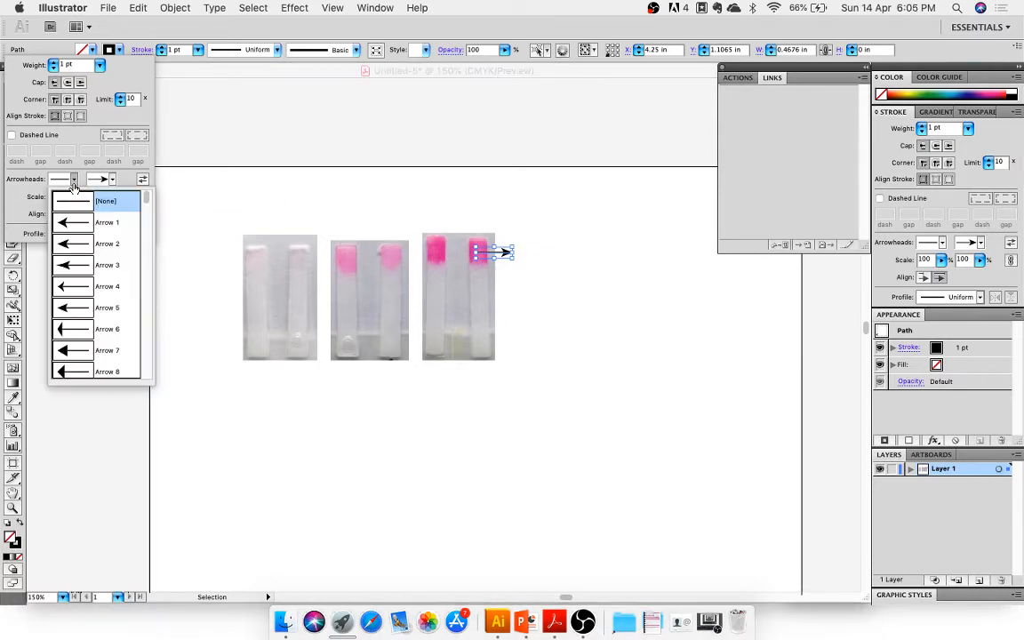
click(68, 222)
click(347, 176)
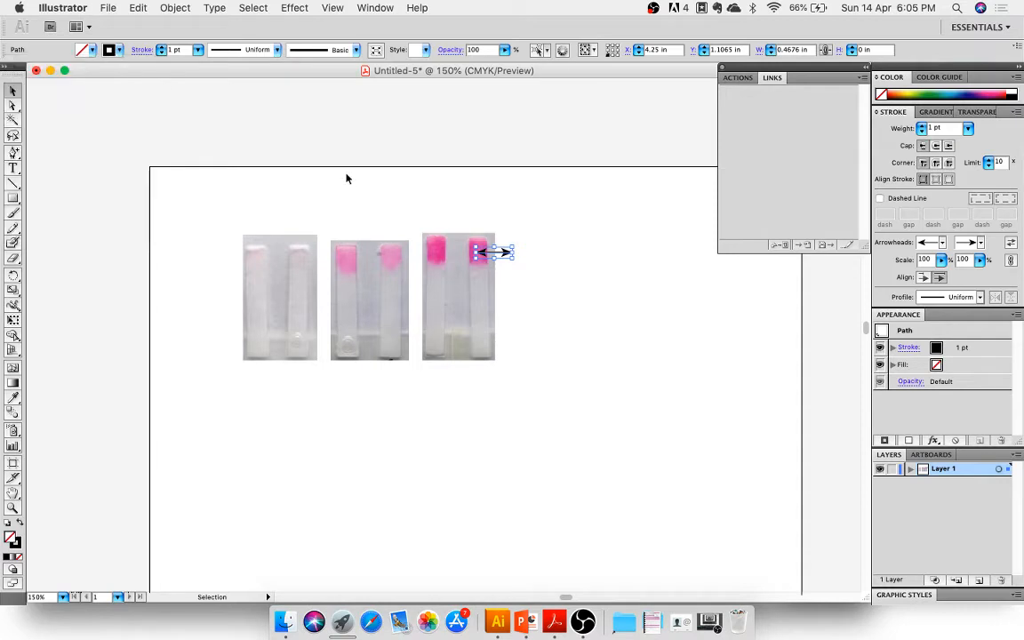
click(512, 256)
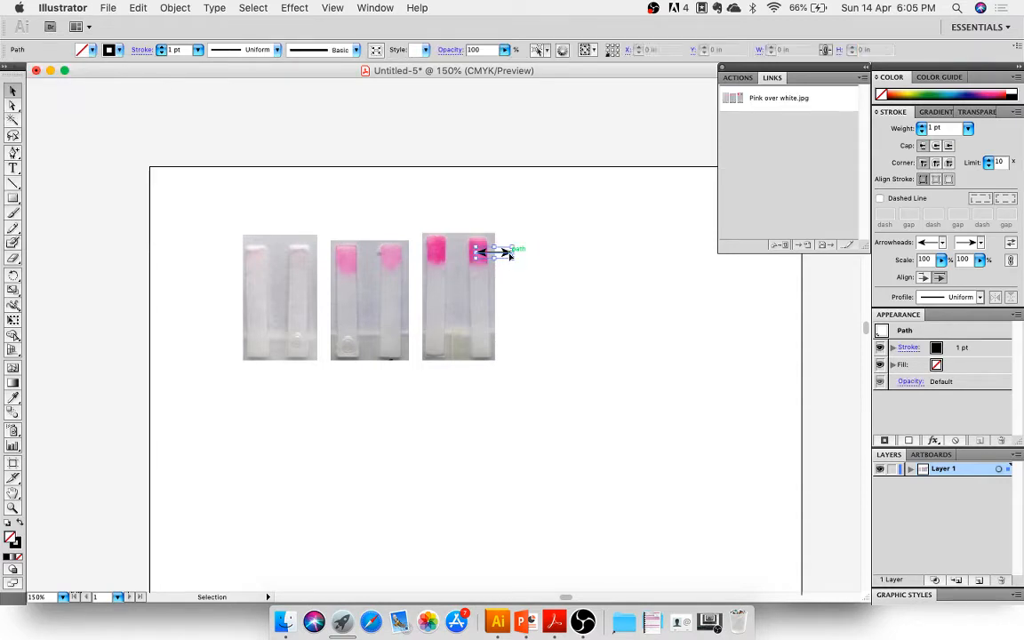
click(517, 327)
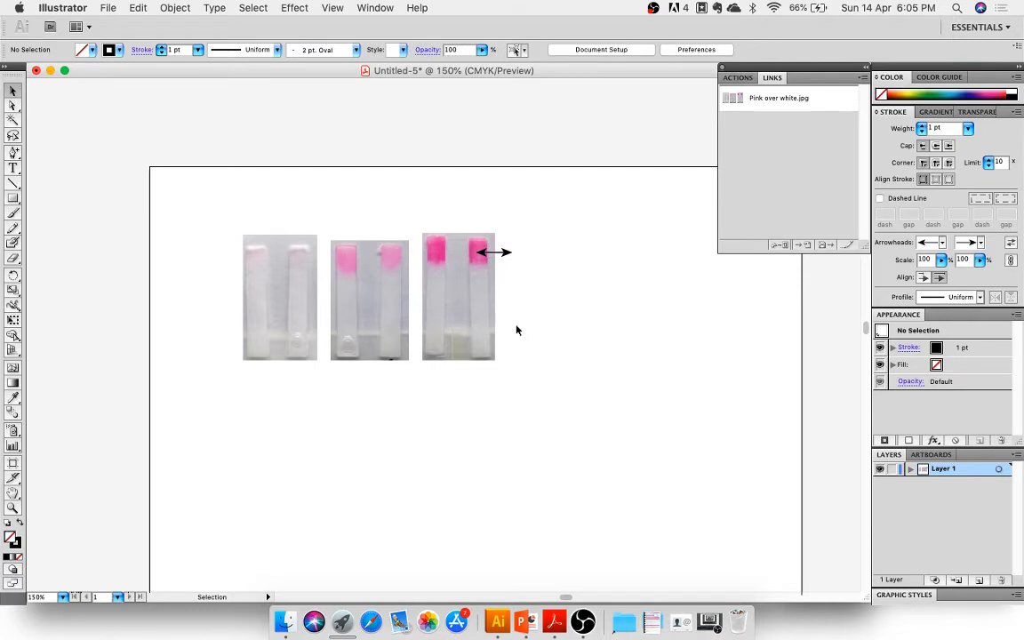
Add the text label "Signal generation area" beside the arrow, outside the image
click(13, 169)
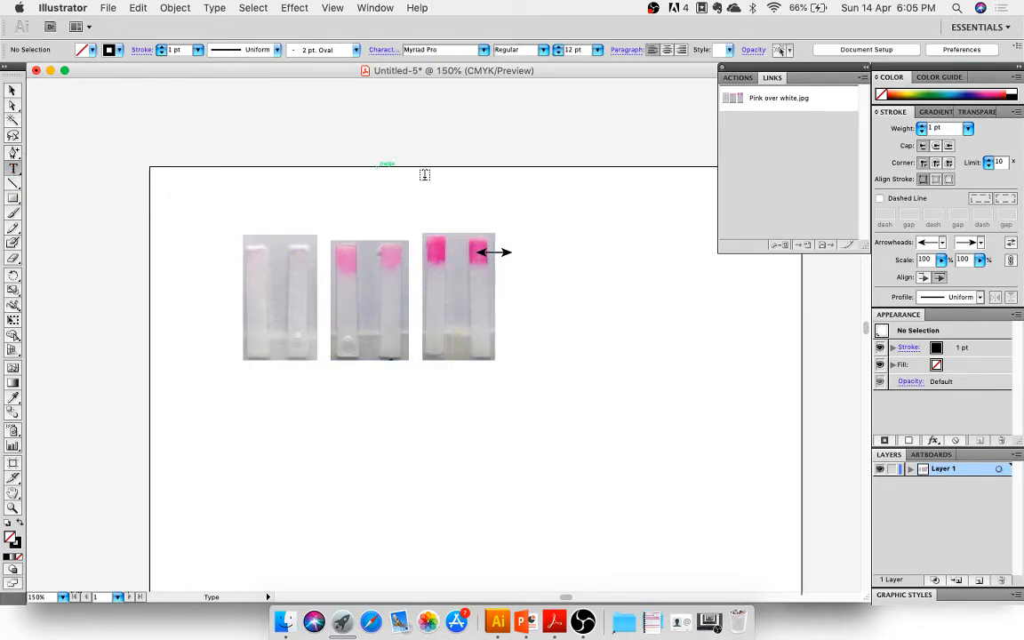
click(548, 251)
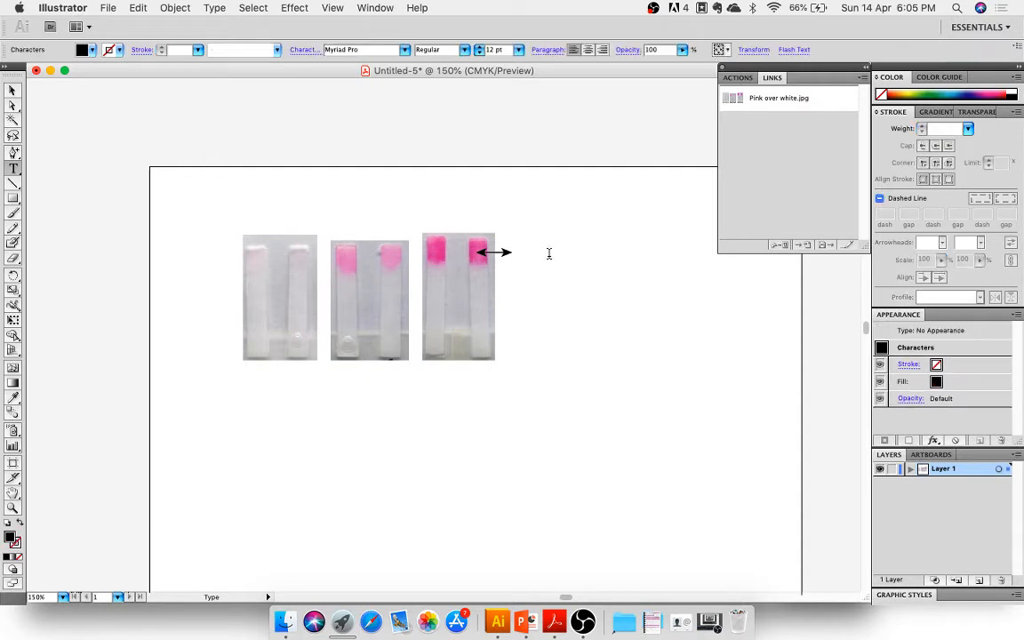
text(Signal generation area)
click(11, 91)
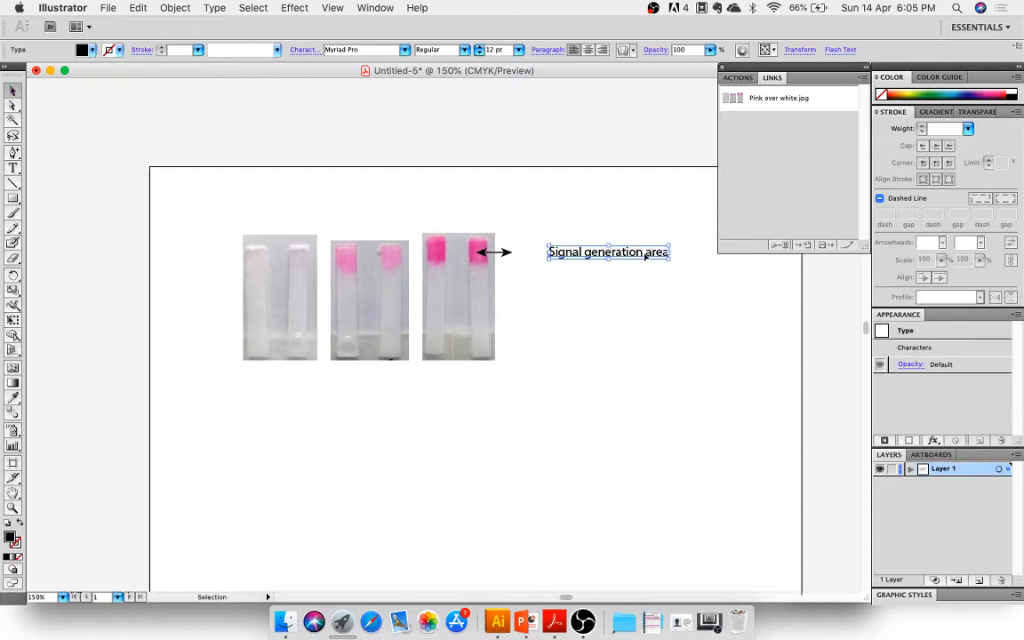
Move the text label close to the arrow's tip, nudge it down level with the line, and deselect it
drag(625, 253, 566, 251)
click(562, 320)
click(569, 253)
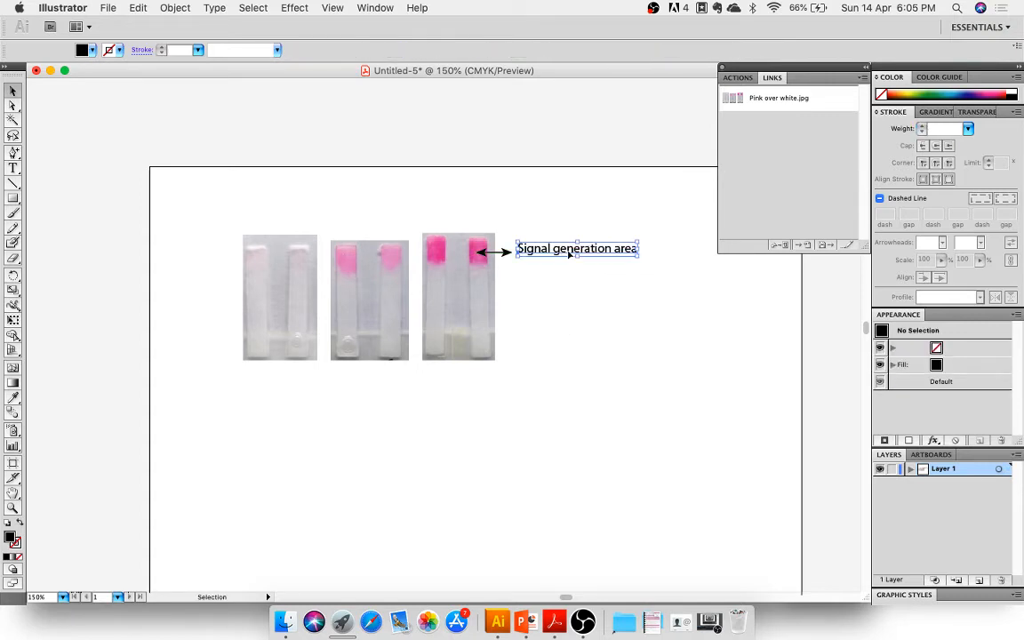
key(Down)
key(Down)
key(Down)
click(568, 304)
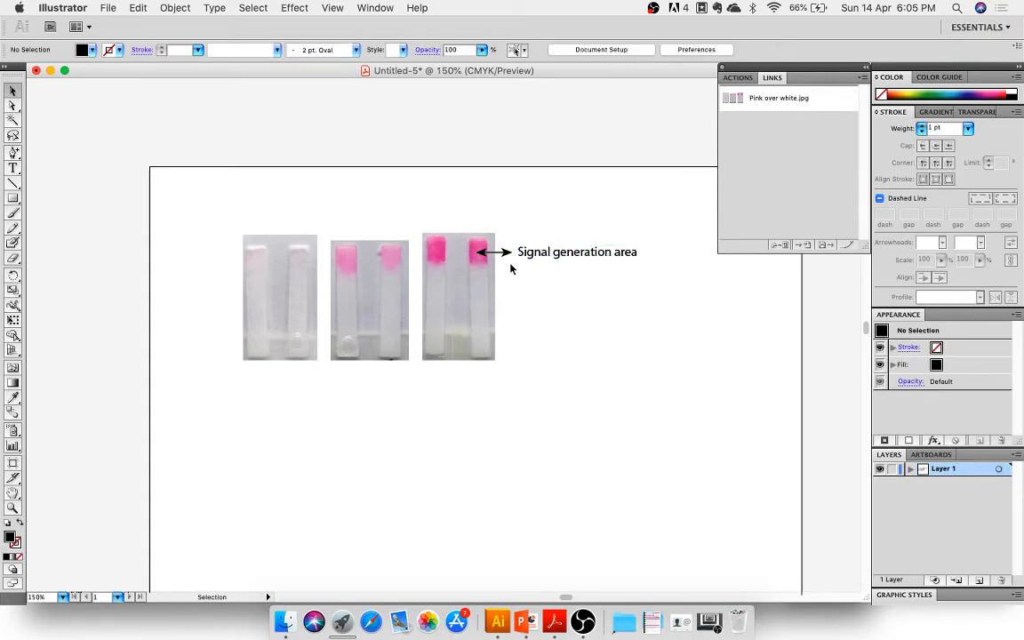
Remove the arrowhead at the line's start and scale the end arrowhead to 70%
click(482, 252)
click(140, 50)
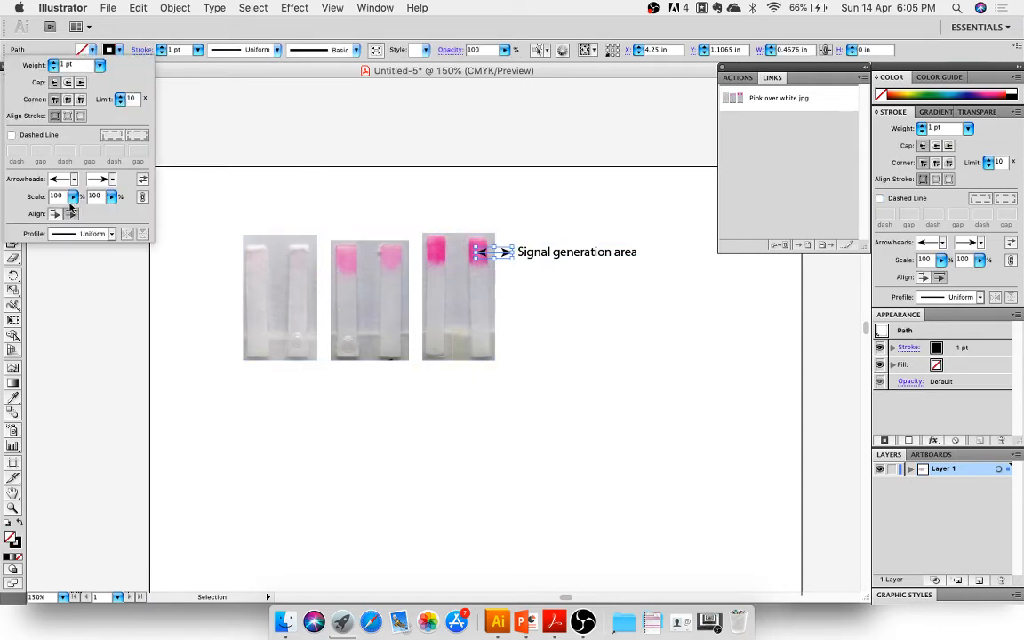
click(60, 179)
click(56, 206)
double_click(93, 199)
text(70)
key(Return)
click(577, 311)
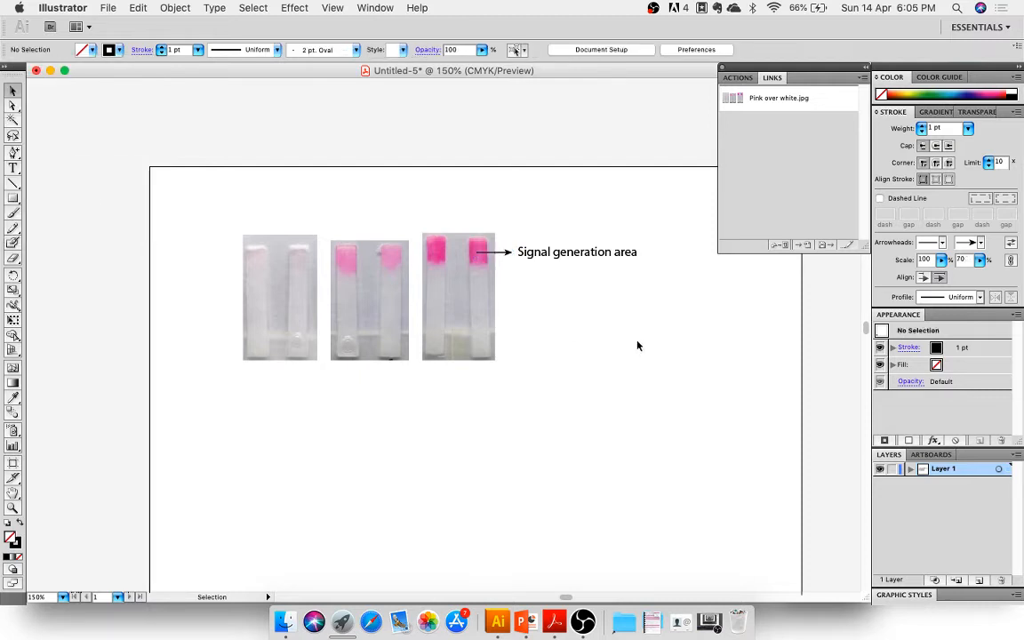
Nudge the text label slightly closer to the arrow's tip and deselect it
click(566, 252)
click(557, 318)
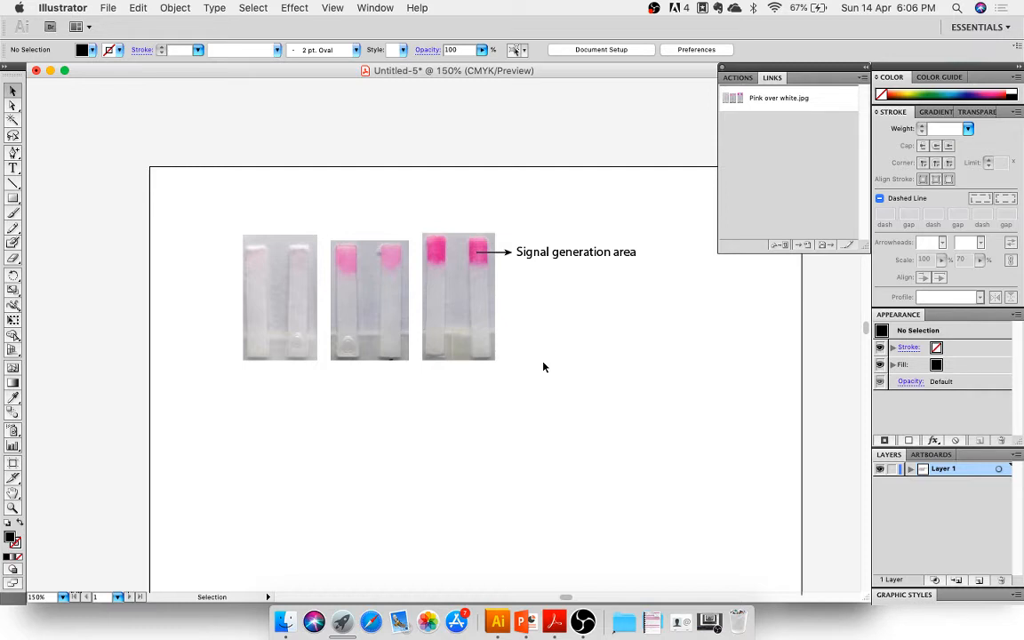
click(494, 253)
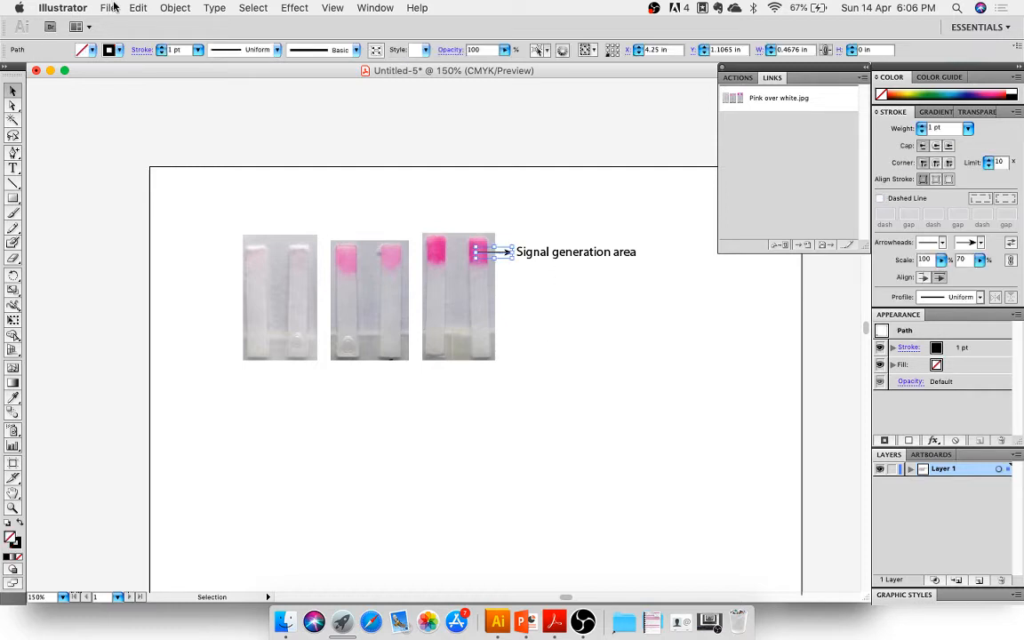
click(142, 52)
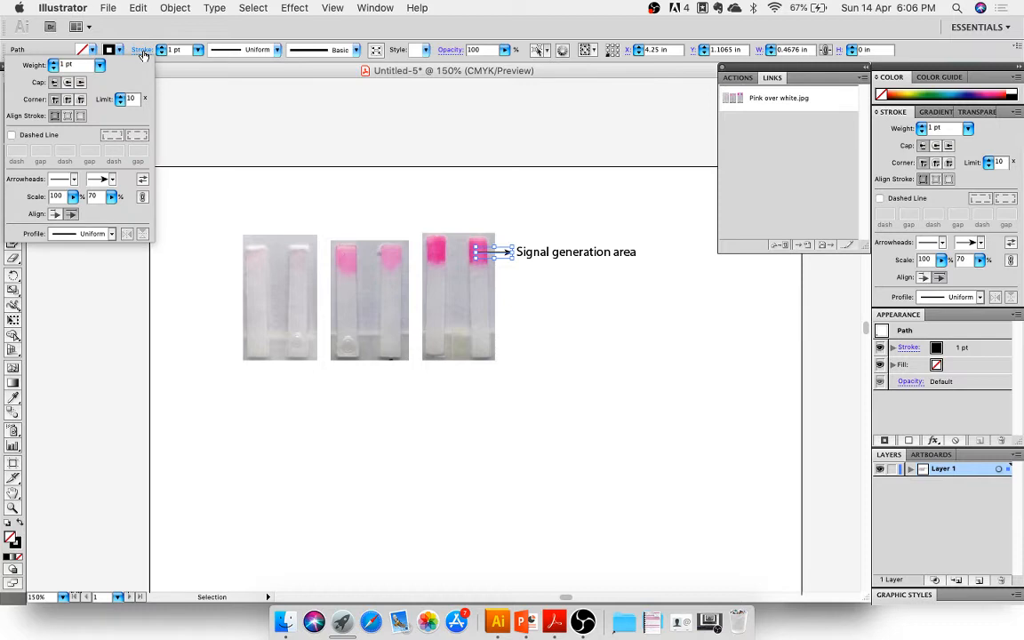
click(247, 166)
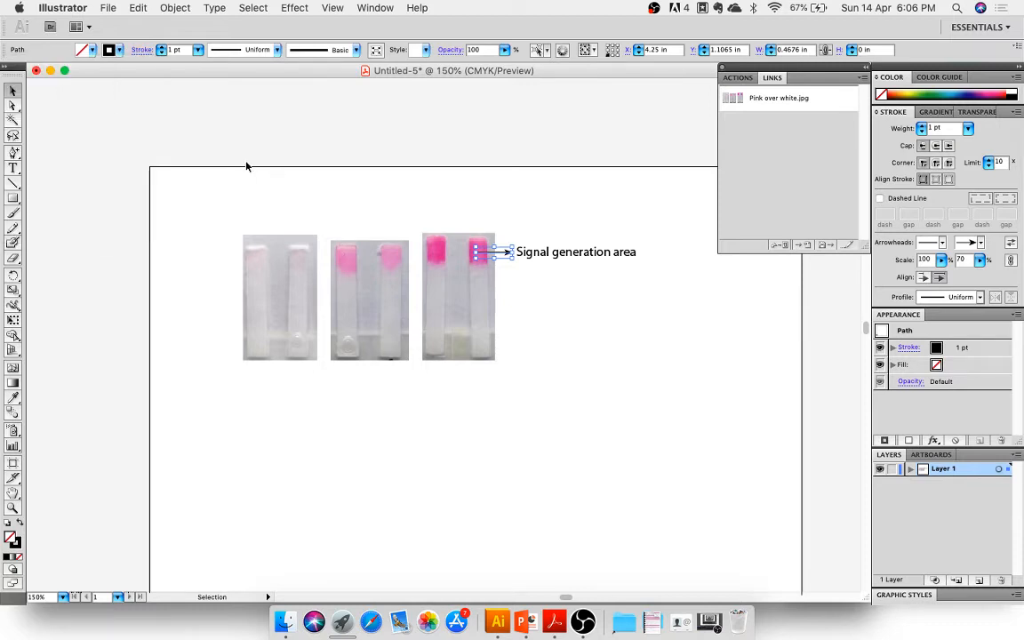
click(246, 165)
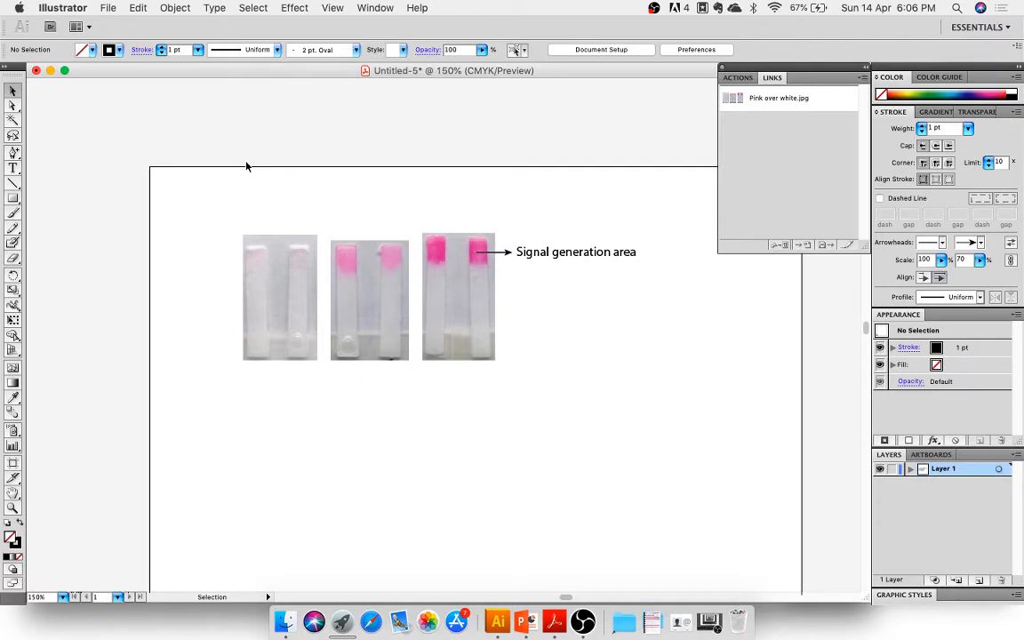
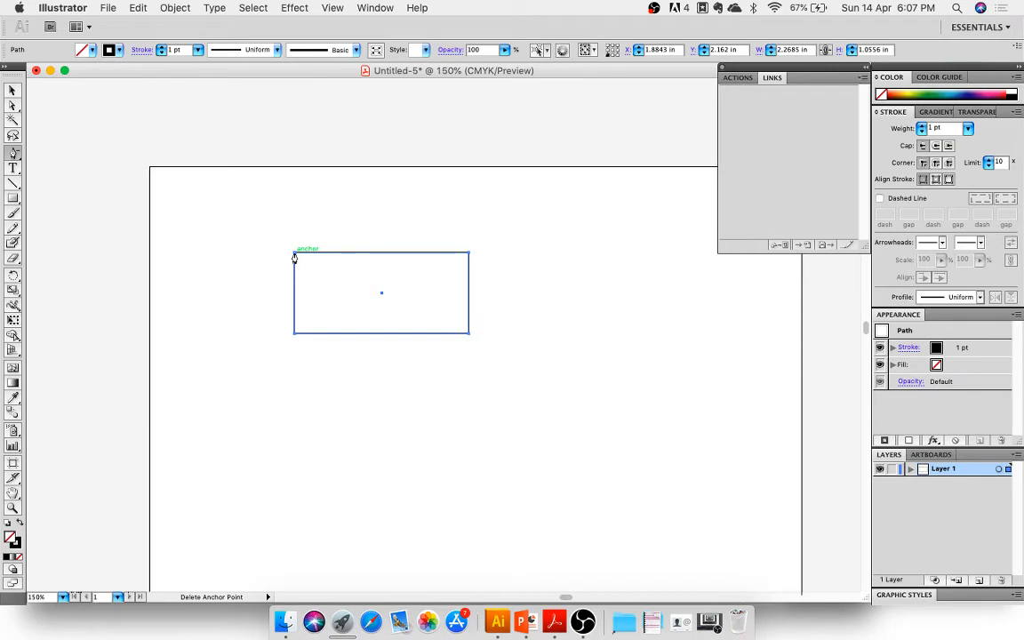
Delete the rectangle's upper-left anchor point and add two anchor points along the lower half of the slanted side
click(294, 254)
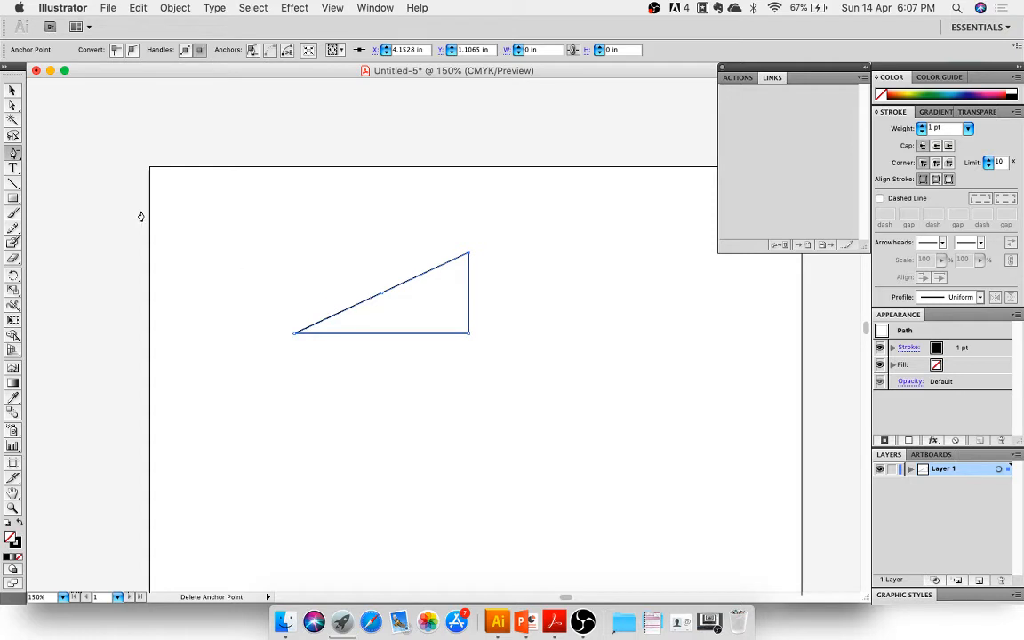
drag(13, 153, 39, 169)
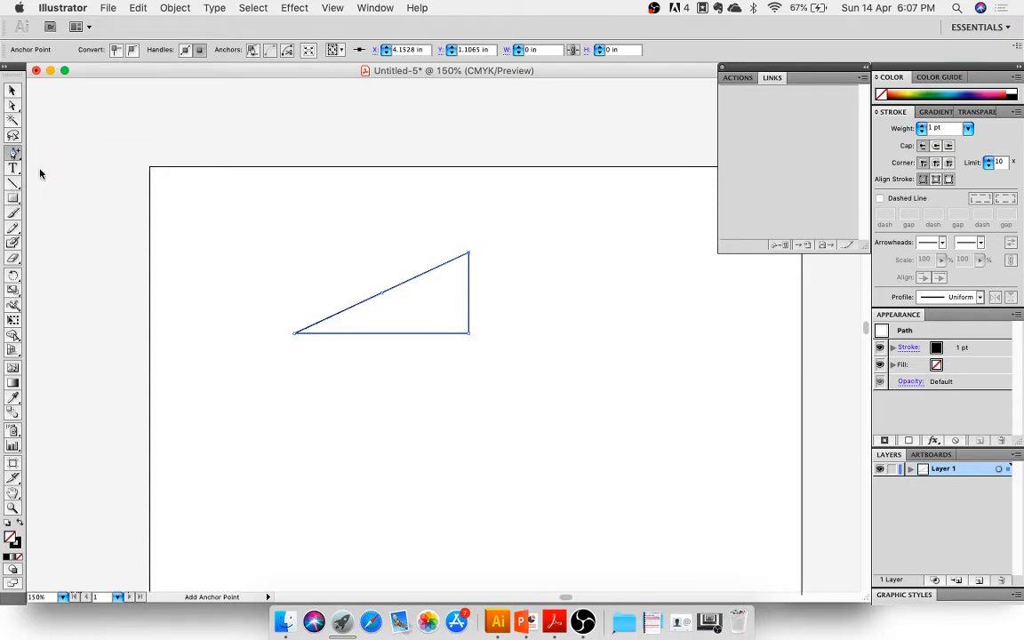
click(312, 325)
click(344, 310)
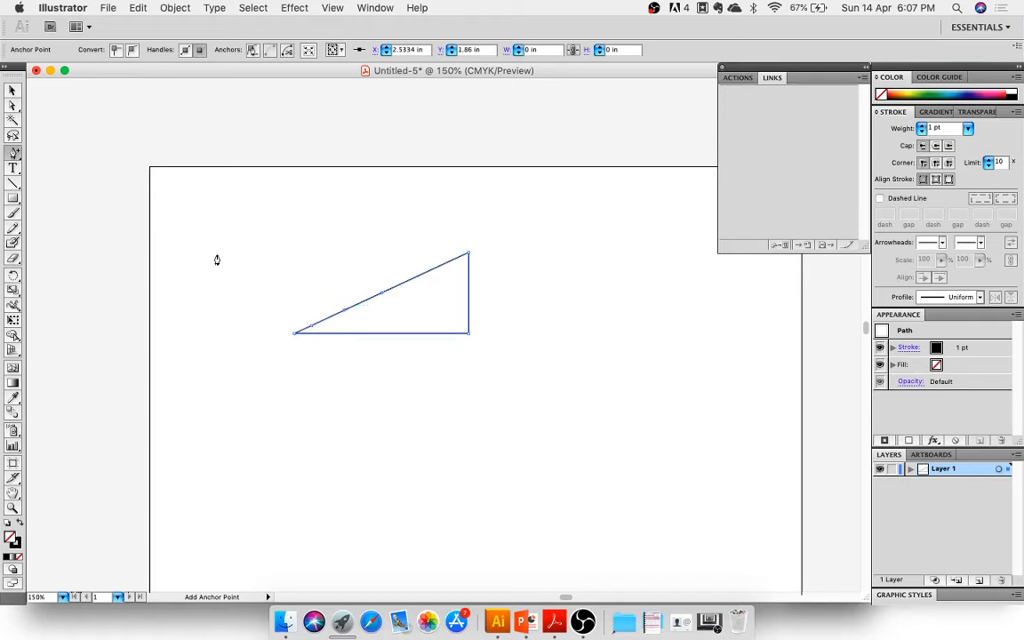
Move the two added anchor points, one just above the lower-left corner and one to about X 3.27 in, Y 2 in, and deselect the shape
click(16, 107)
drag(312, 325, 402, 322)
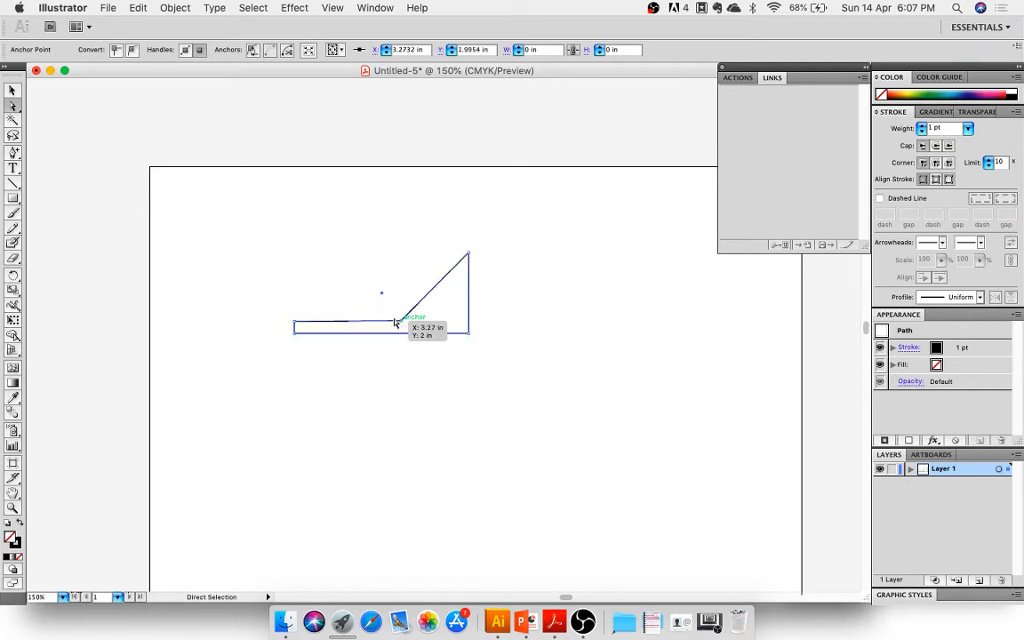
click(161, 246)
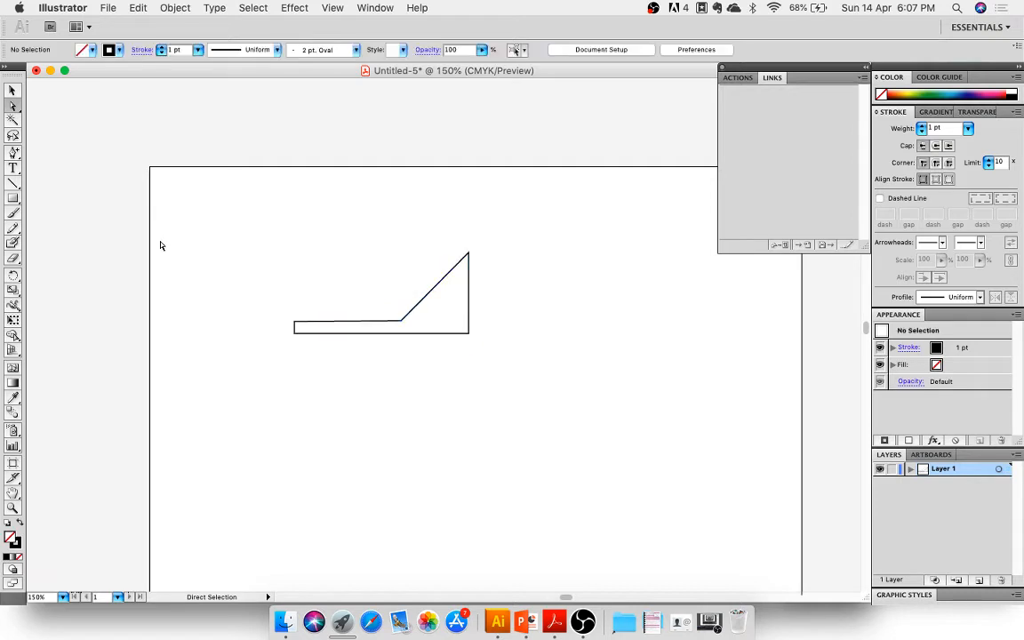
Move the reshaped outline to the artboard's upper-left corner and deselect it
click(13, 90)
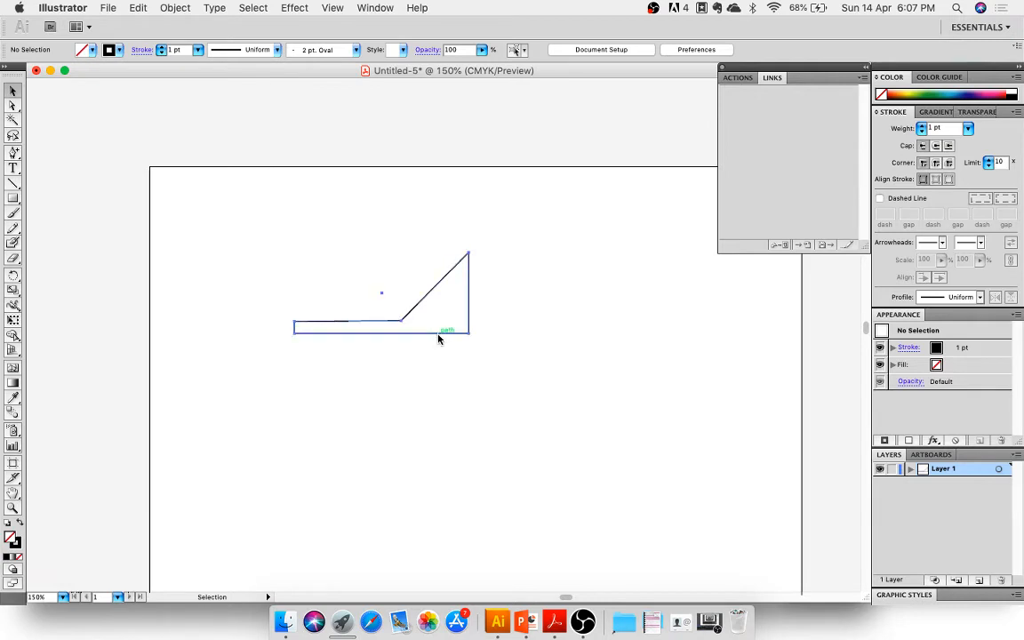
drag(439, 337, 319, 261)
click(393, 325)
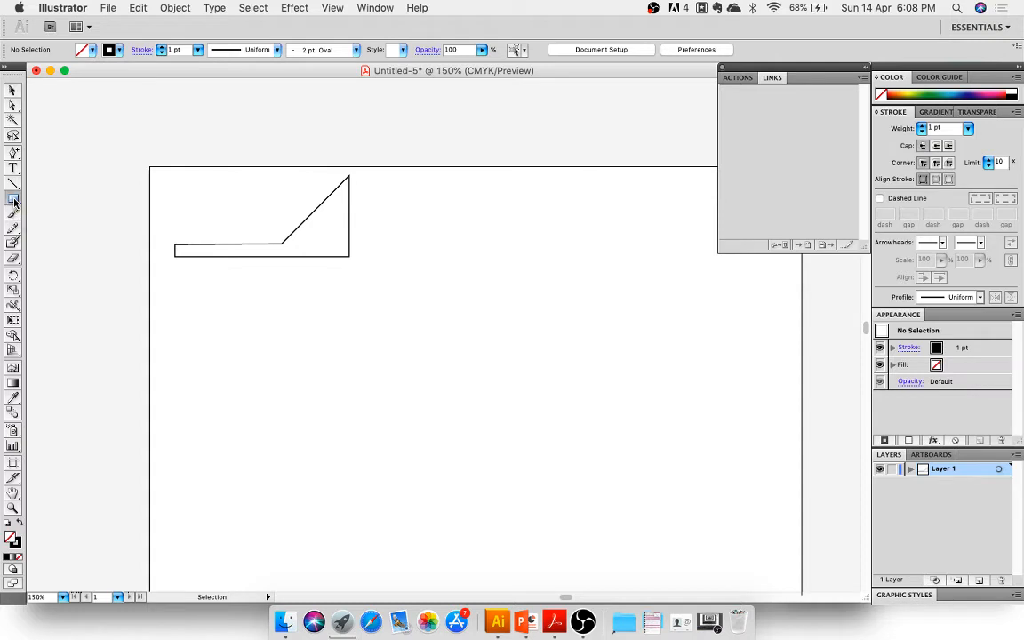
Draw a circle about 1.22 in across near the artboard's centre with the Ellipse tool, fill it yellow and deselect it
drag(14, 202, 45, 230)
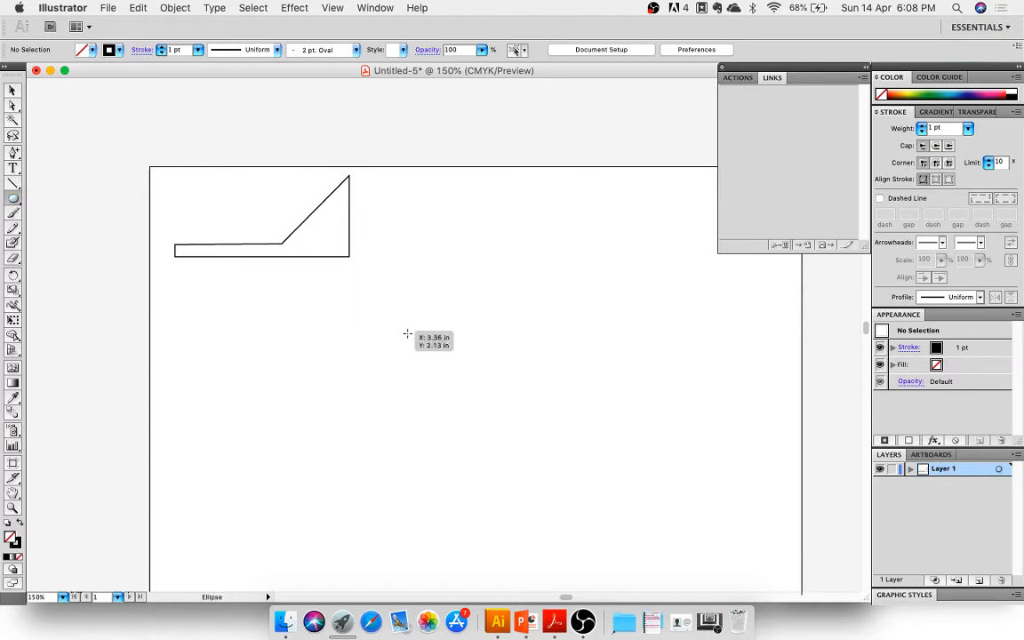
drag(407, 333, 501, 426)
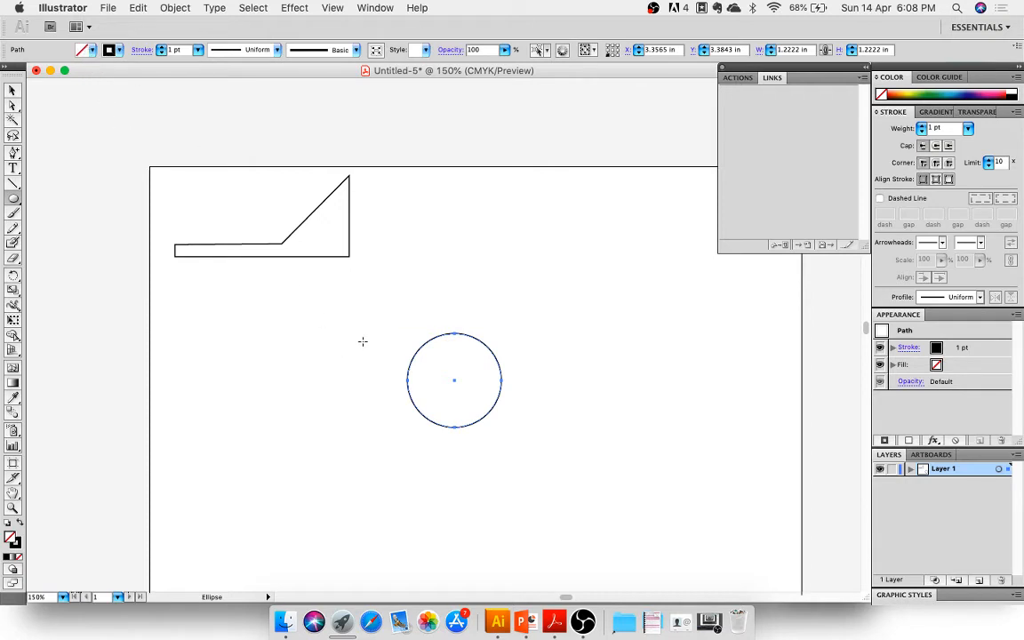
click(92, 51)
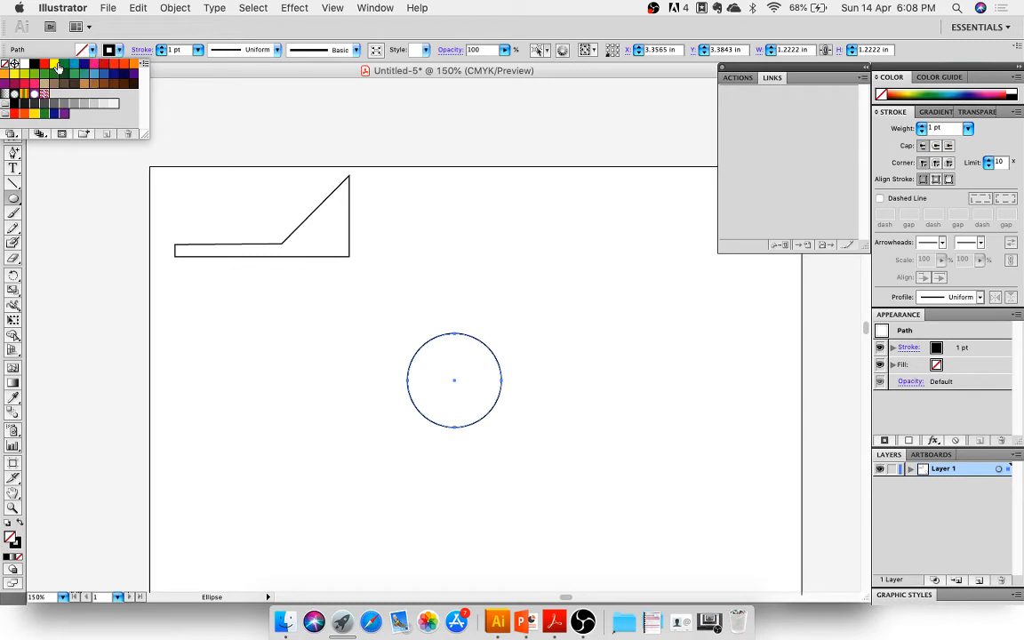
click(55, 65)
key(Escape)
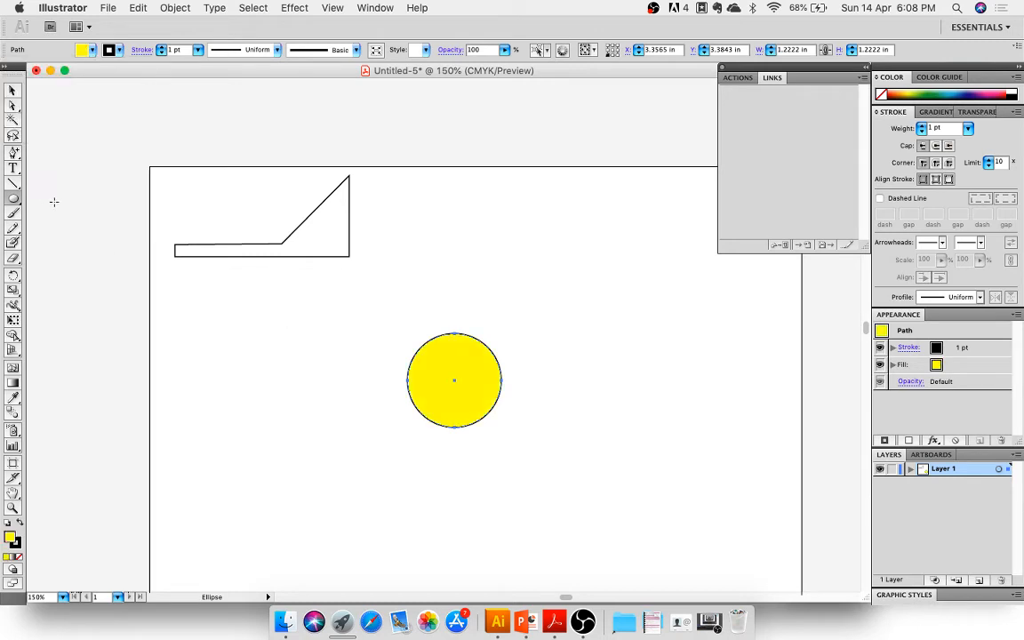
key(v)
click(86, 238)
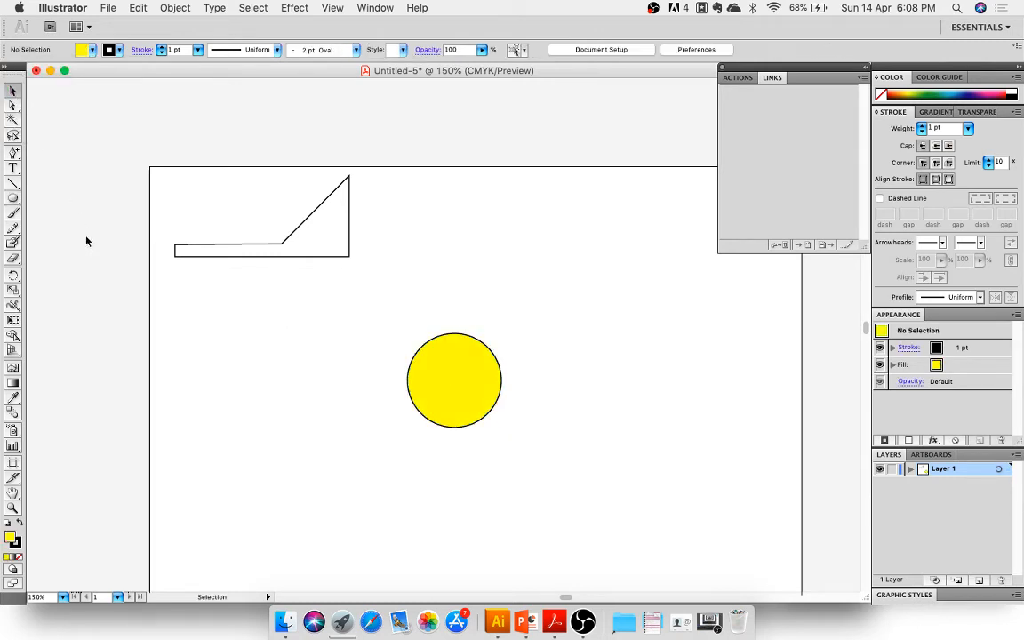
Draw a second circle about 0.91 in across below the yellow circle and fill it green
click(14, 198)
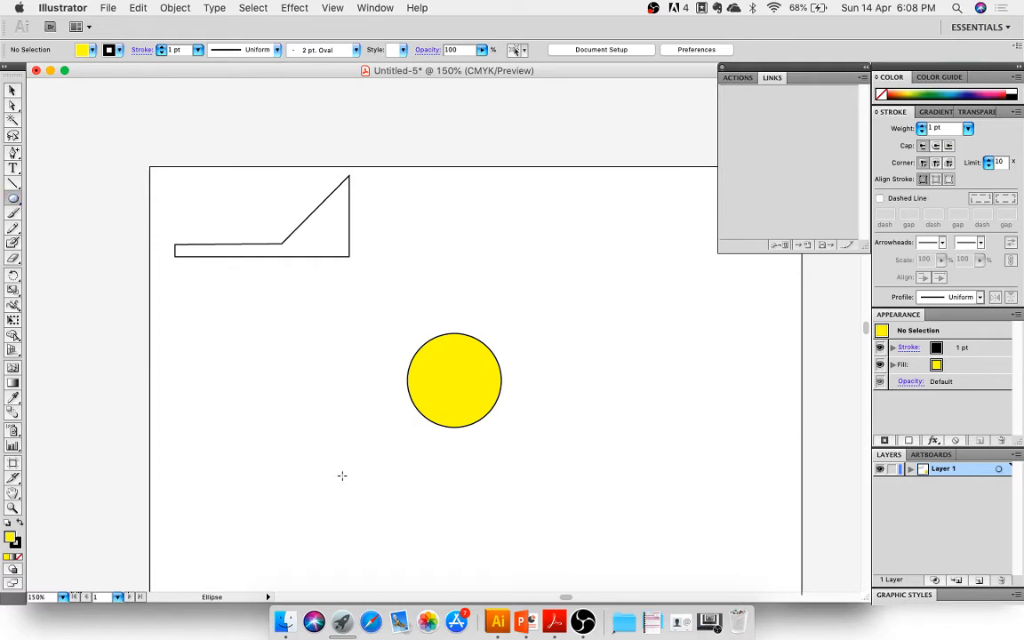
drag(351, 480, 419, 547)
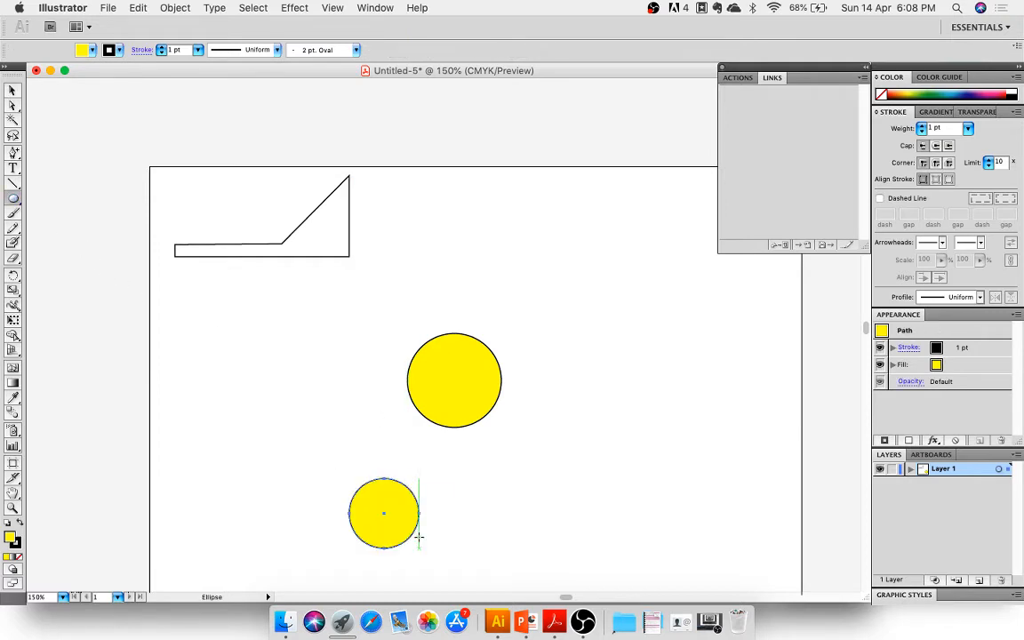
click(86, 53)
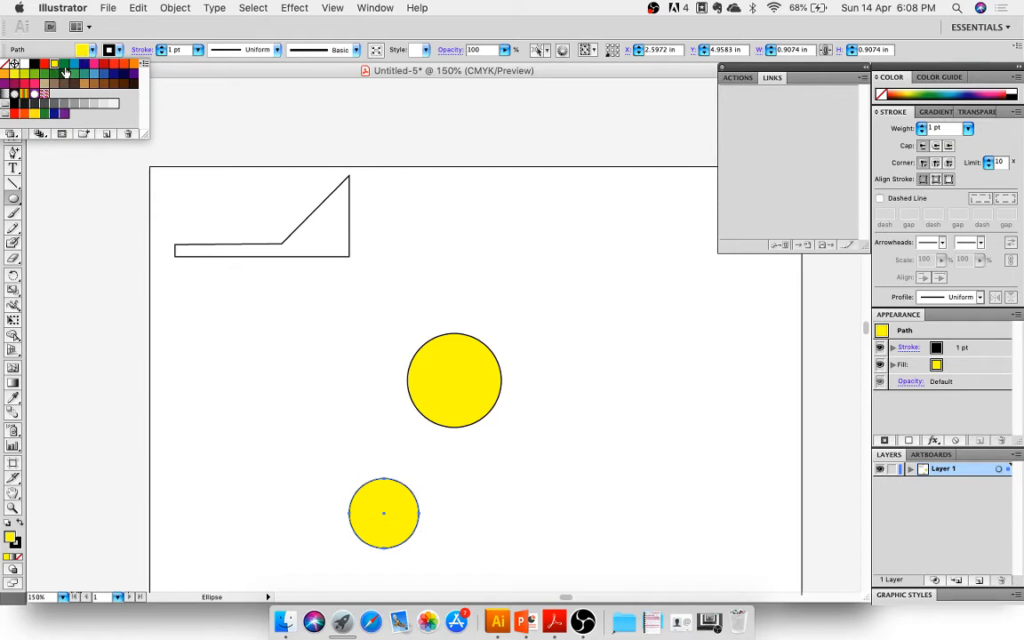
click(64, 64)
click(260, 74)
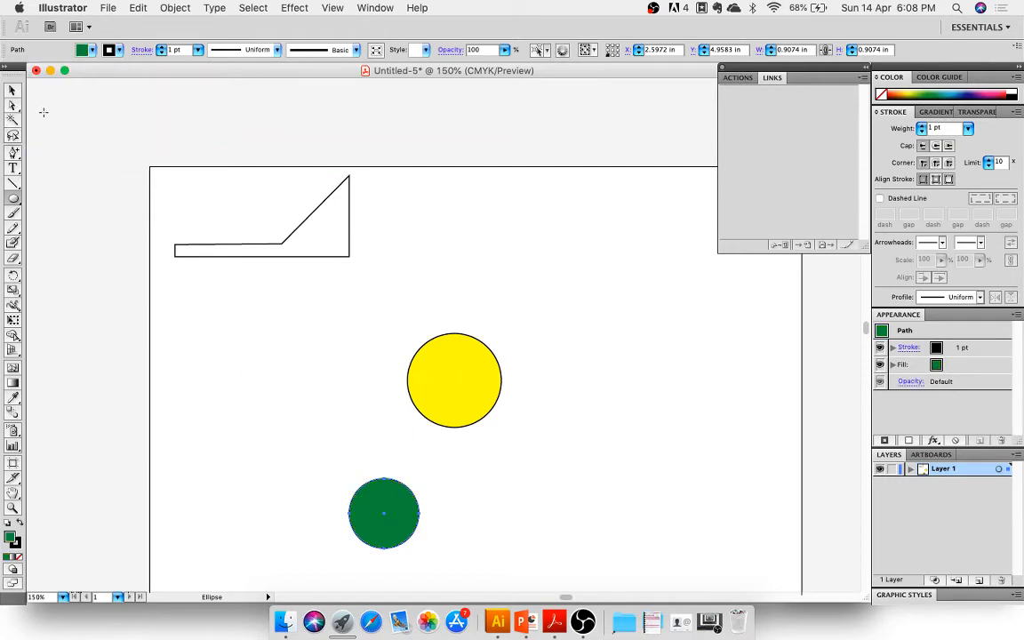
Move the green circle onto the yellow circle so that their centres coincide, and deselect it
click(12, 90)
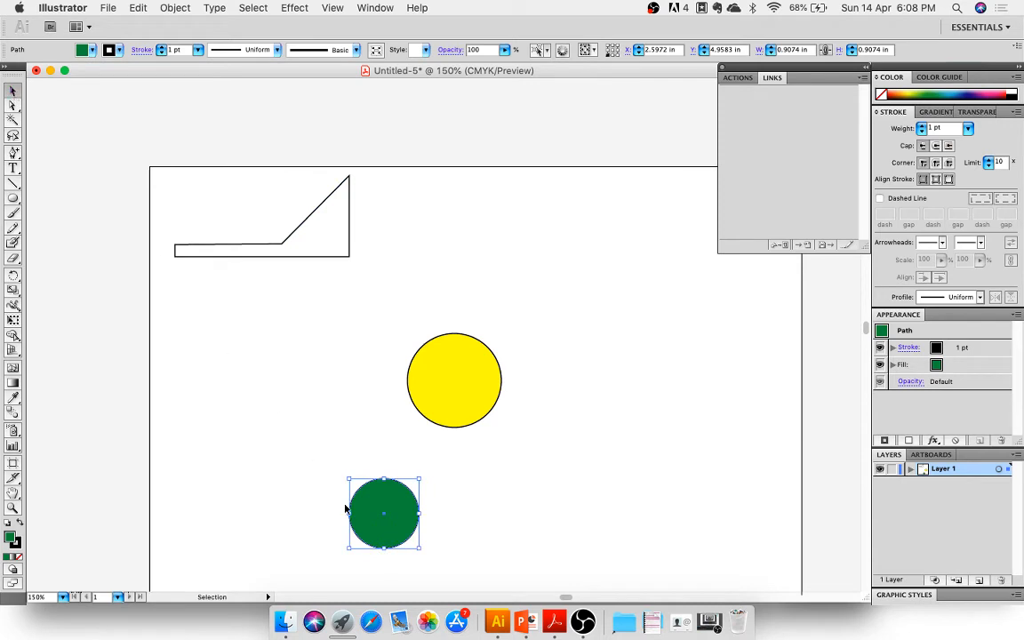
drag(384, 518, 456, 385)
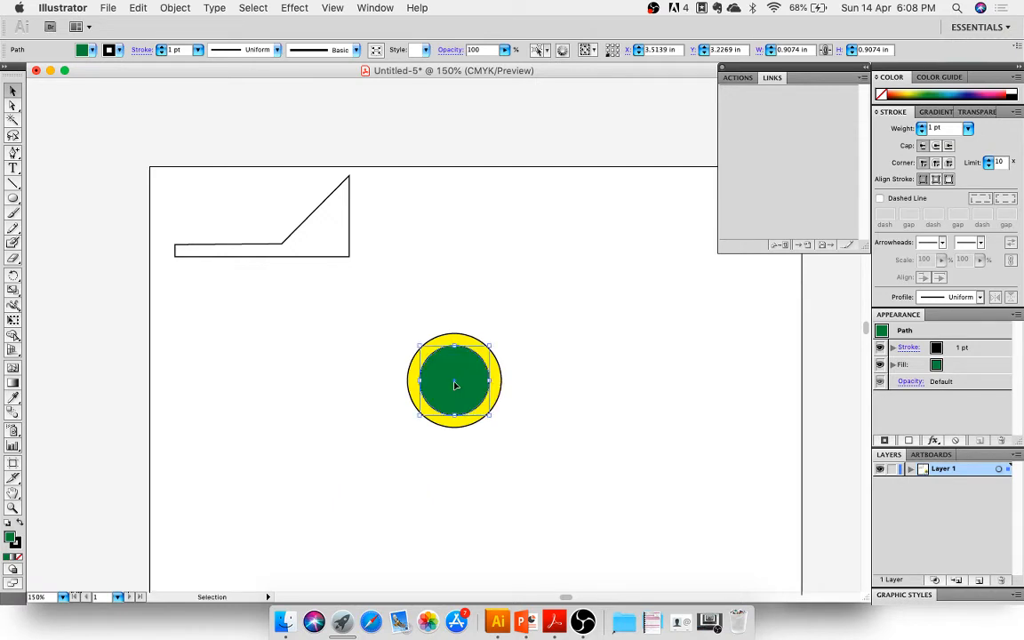
click(521, 409)
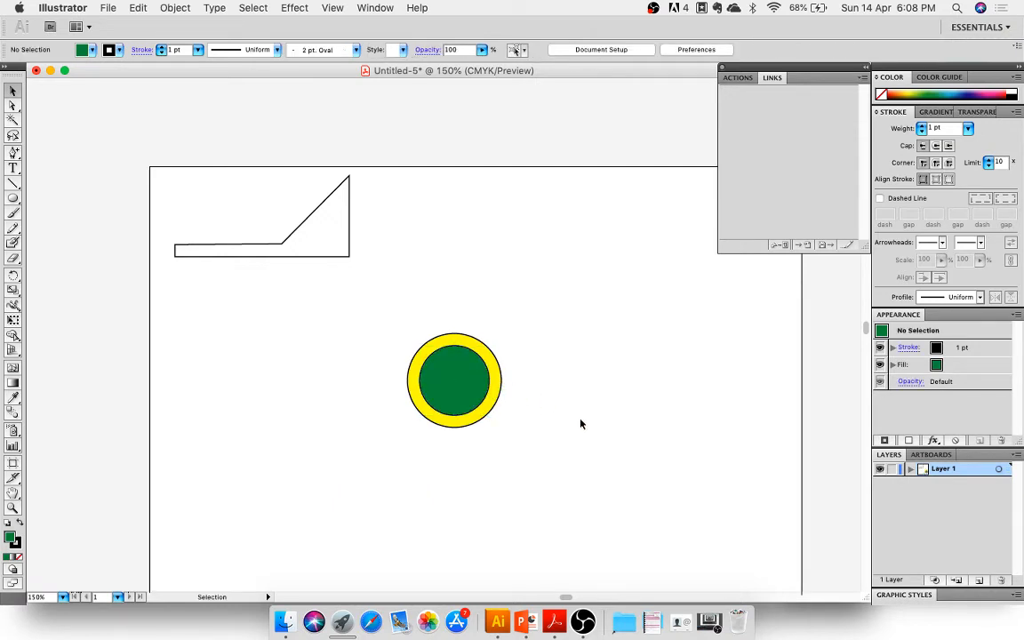
Send the green circle to the back of the stacking order and deselect it
click(470, 398)
right_click(470, 398)
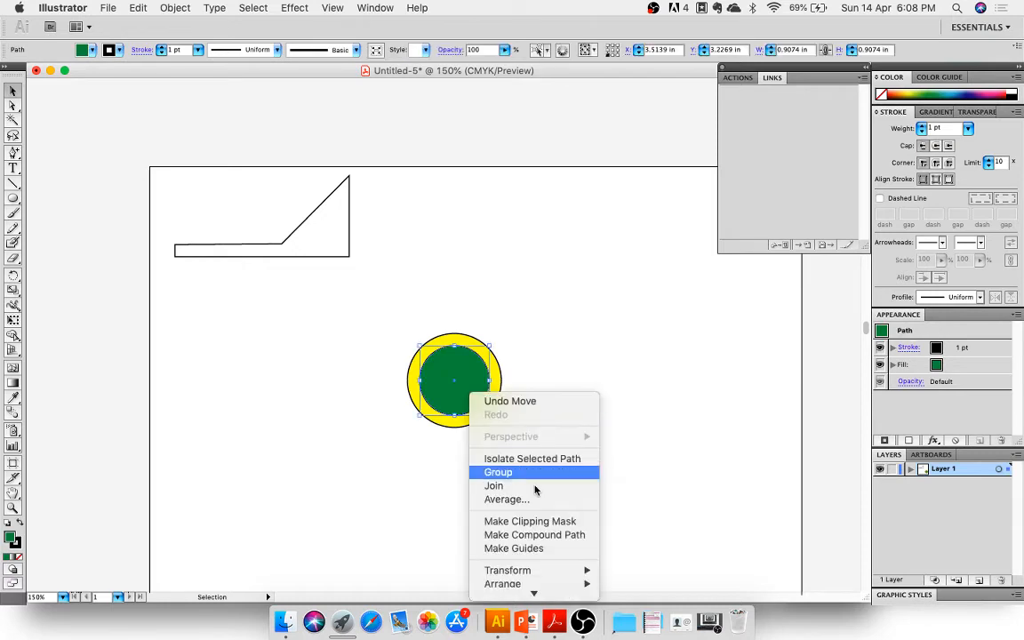
mouse_move(555, 577)
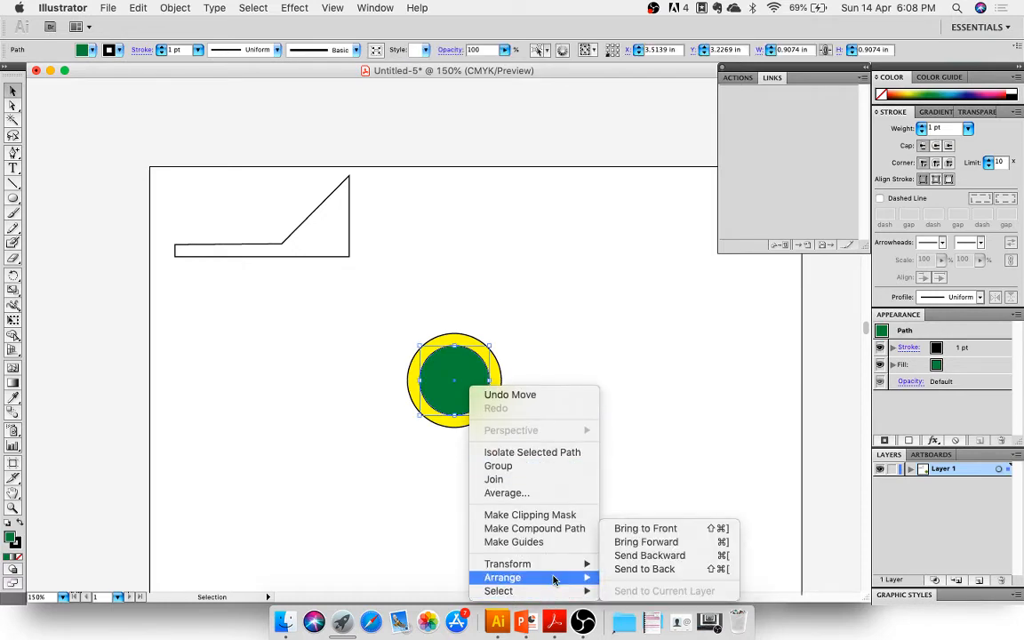
click(653, 569)
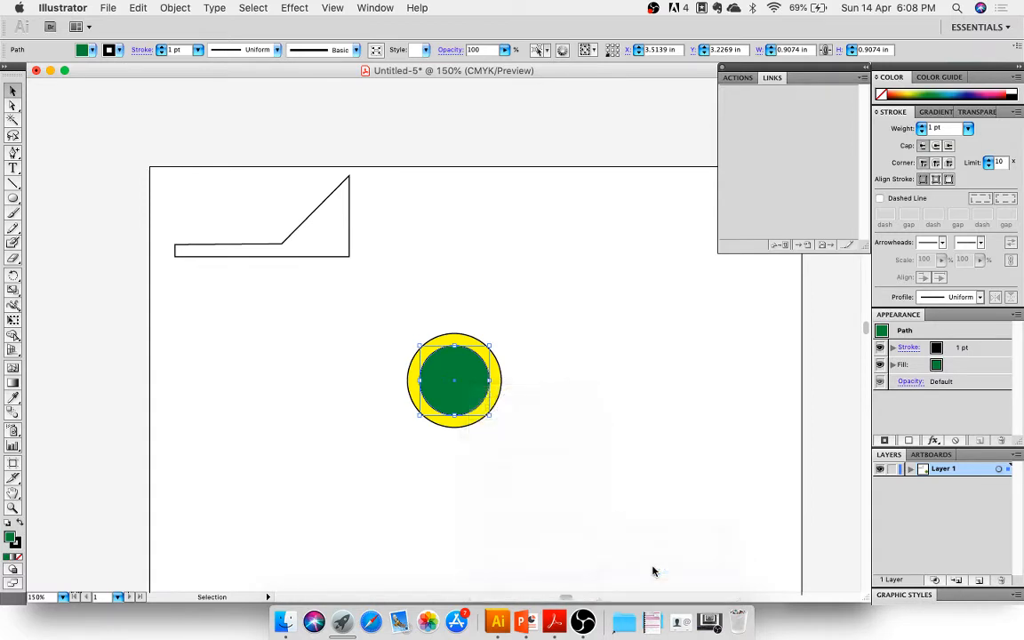
click(597, 459)
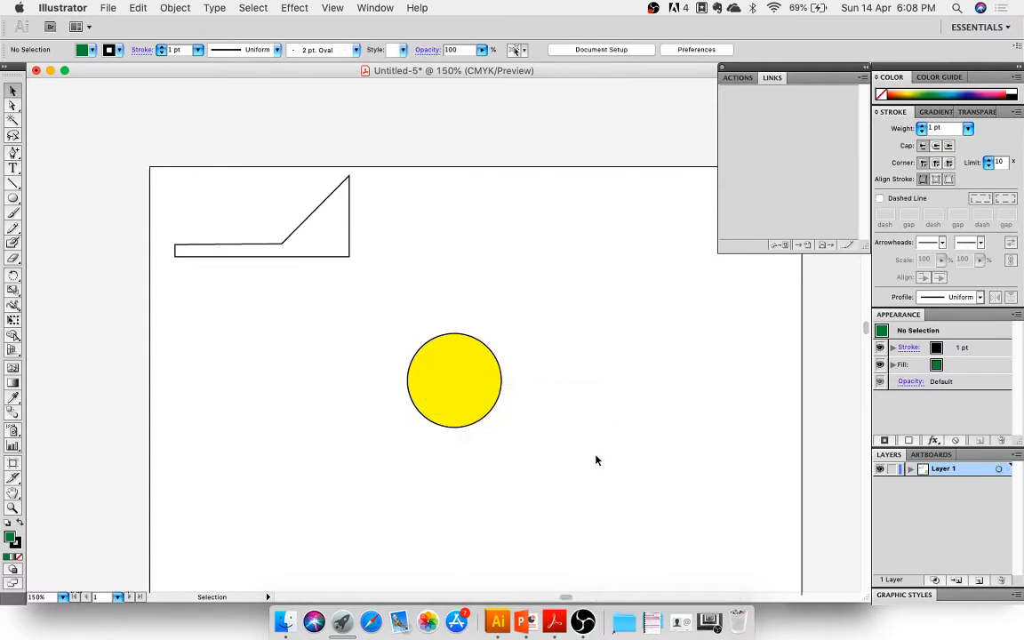
Send the yellow circle to the back, behind the green circle, and deselect it
click(478, 418)
right_click(478, 419)
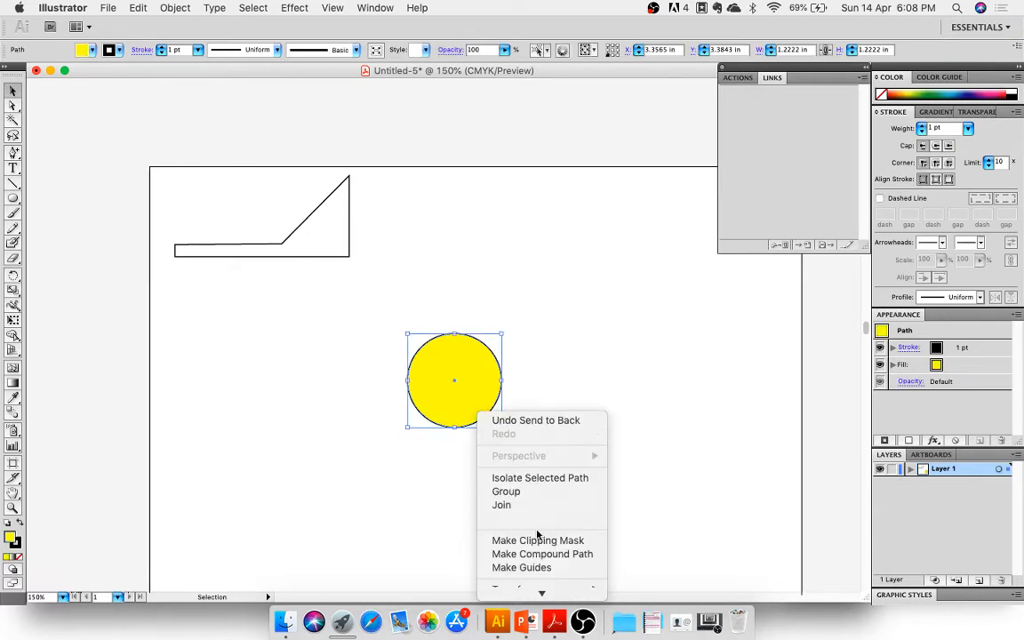
mouse_move(550, 592)
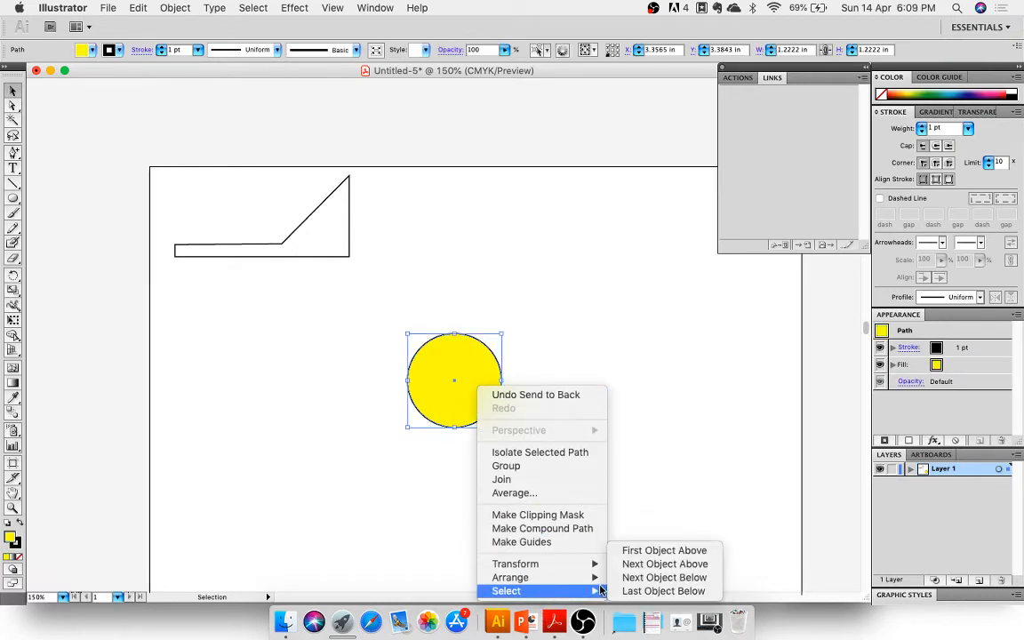
mouse_move(595, 584)
click(649, 569)
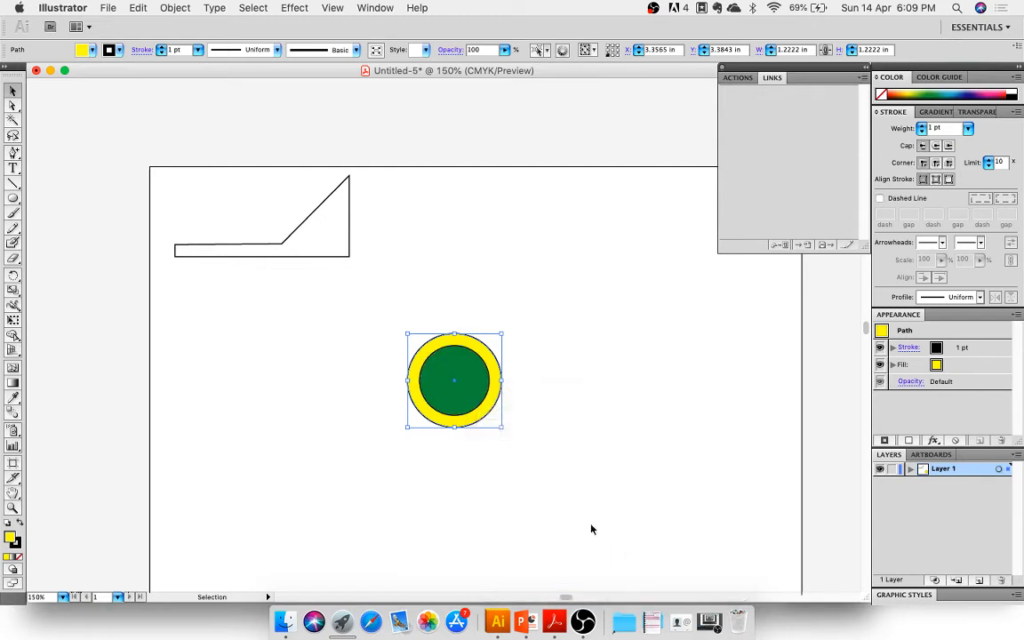
click(541, 484)
Select both concentric circles and show the Pathfinder options
drag(391, 327, 523, 452)
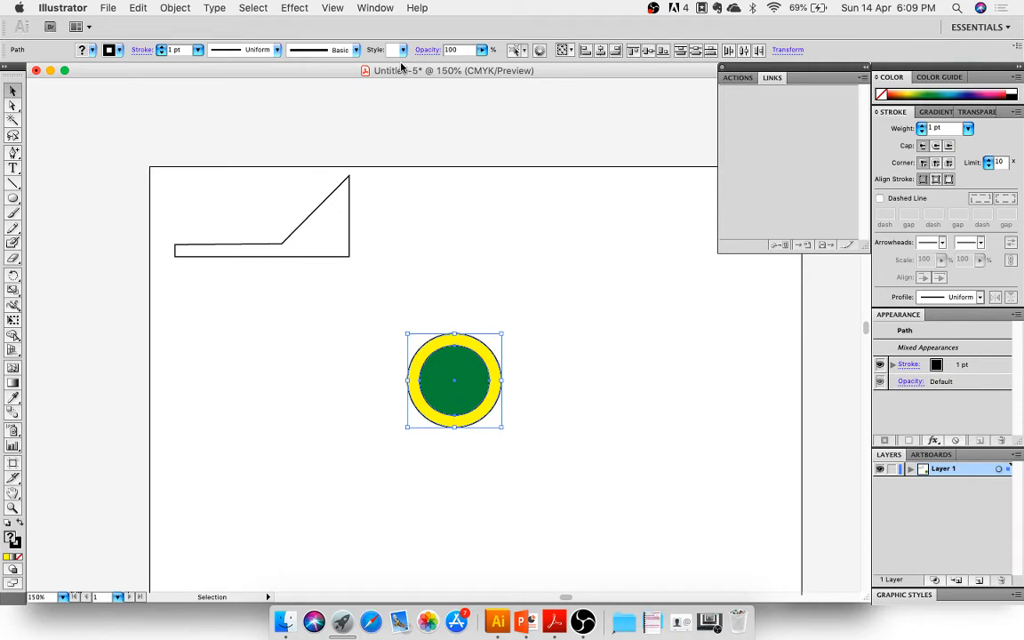
click(388, 8)
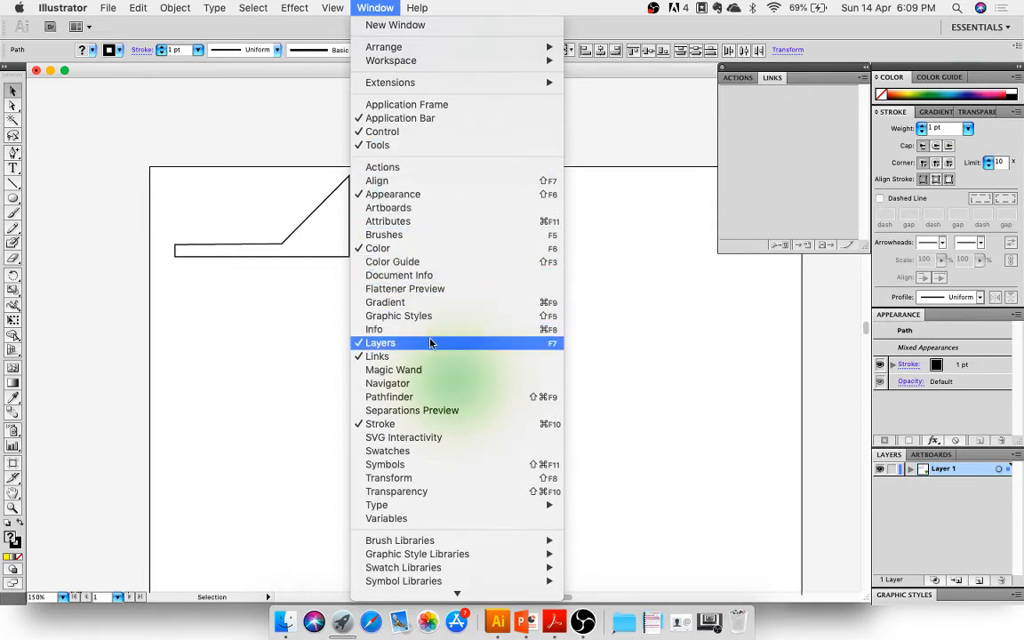
click(433, 399)
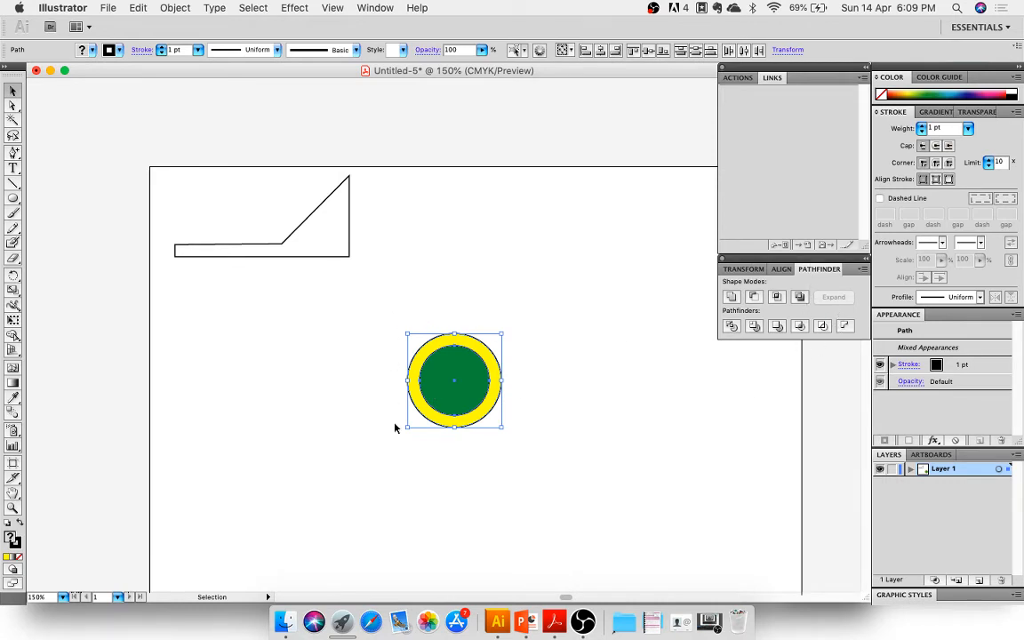
Subtract the green circle from the yellow one with Minus Front, select the resulting ring to check it, and undo the subtraction
click(756, 298)
click(580, 425)
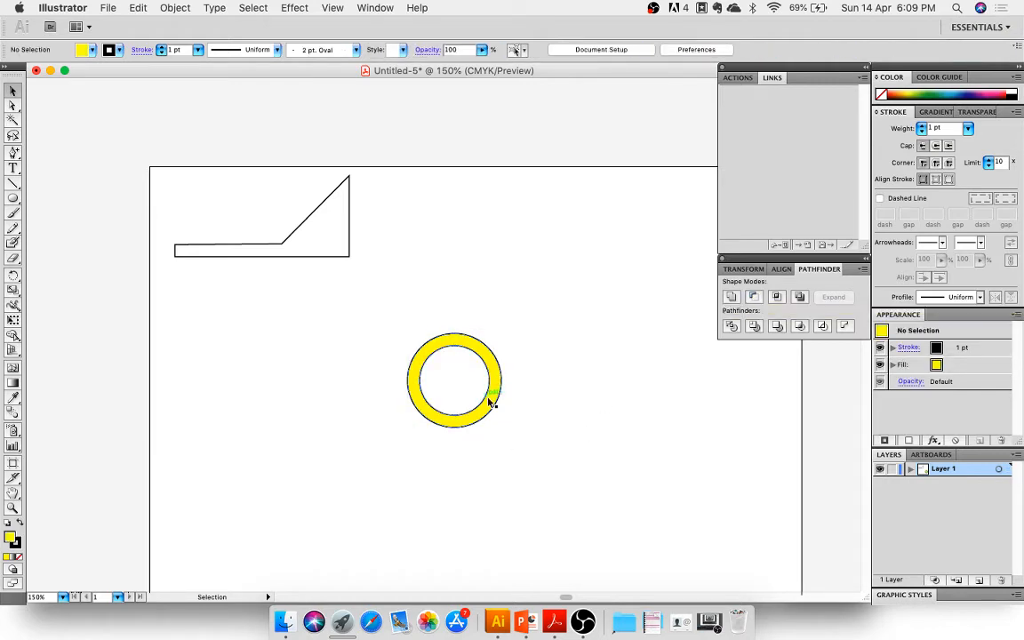
click(485, 343)
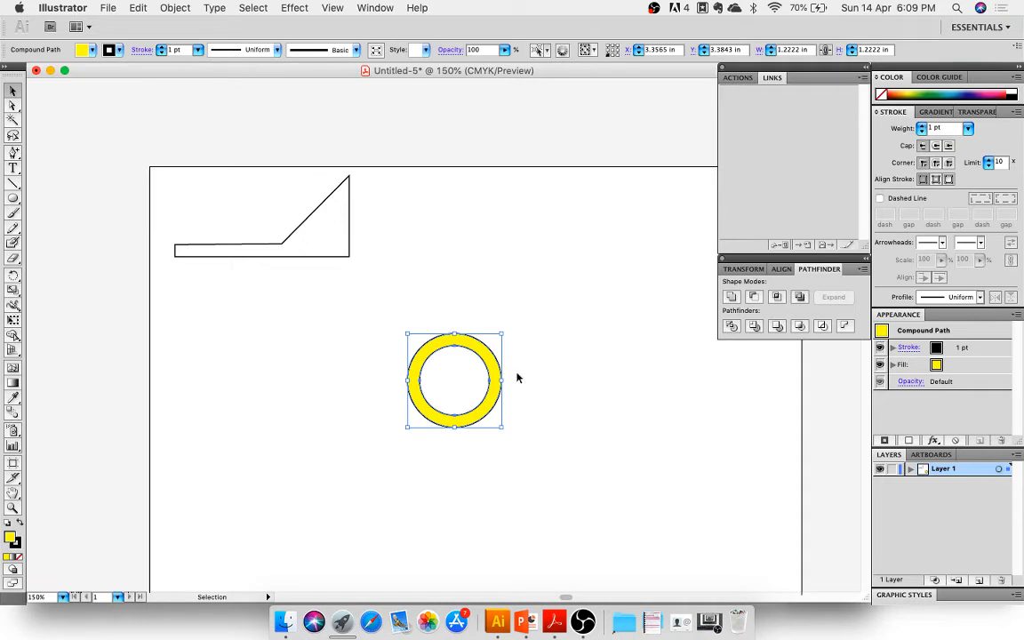
key(super+z)
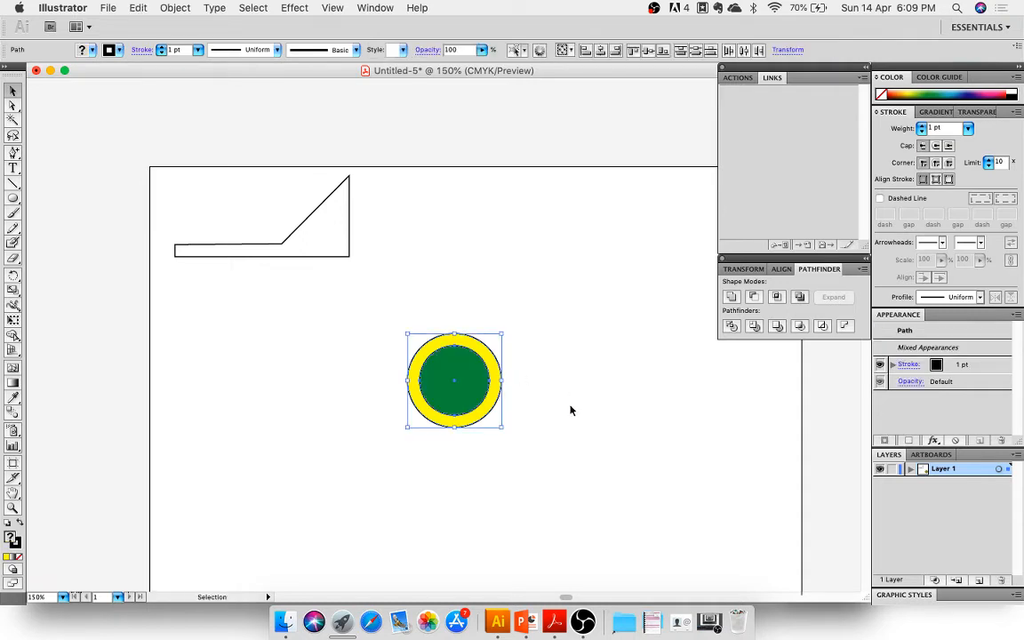
Move only the green circle sideways so it partly overlaps the yellow circle's right edge, and deselect it
click(567, 410)
click(468, 395)
drag(465, 397, 528, 400)
click(516, 463)
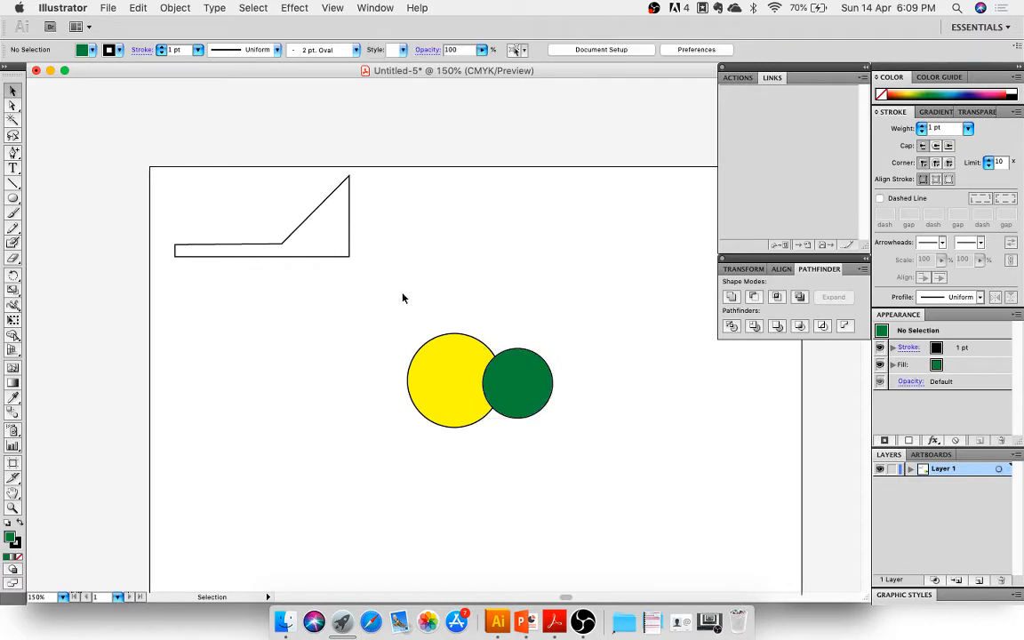
Combine the two overlapping circles into one shape with Unite, and undo the union
drag(396, 302, 580, 487)
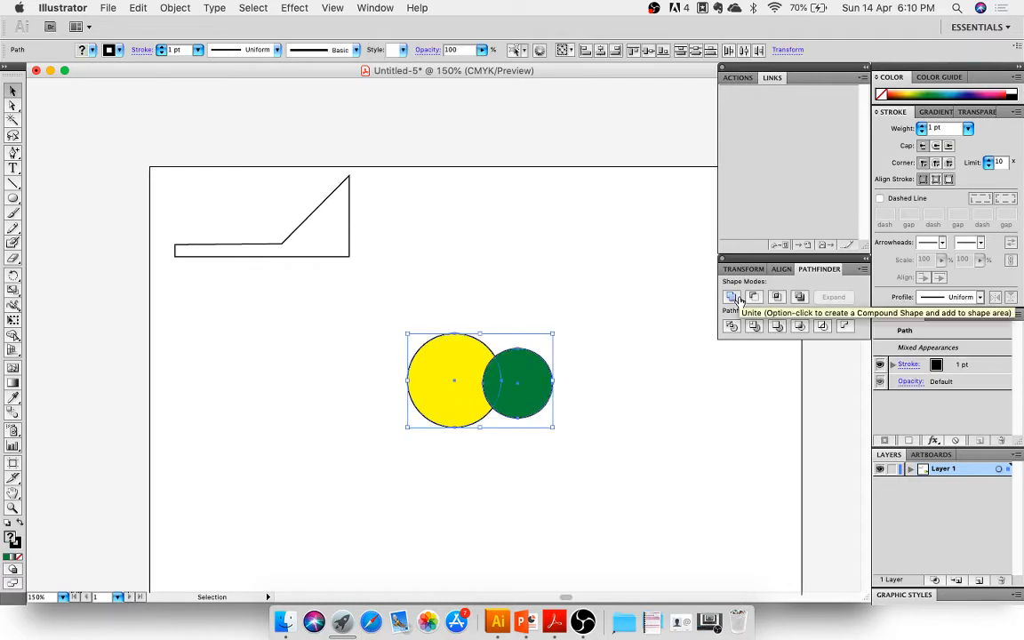
click(732, 297)
click(588, 462)
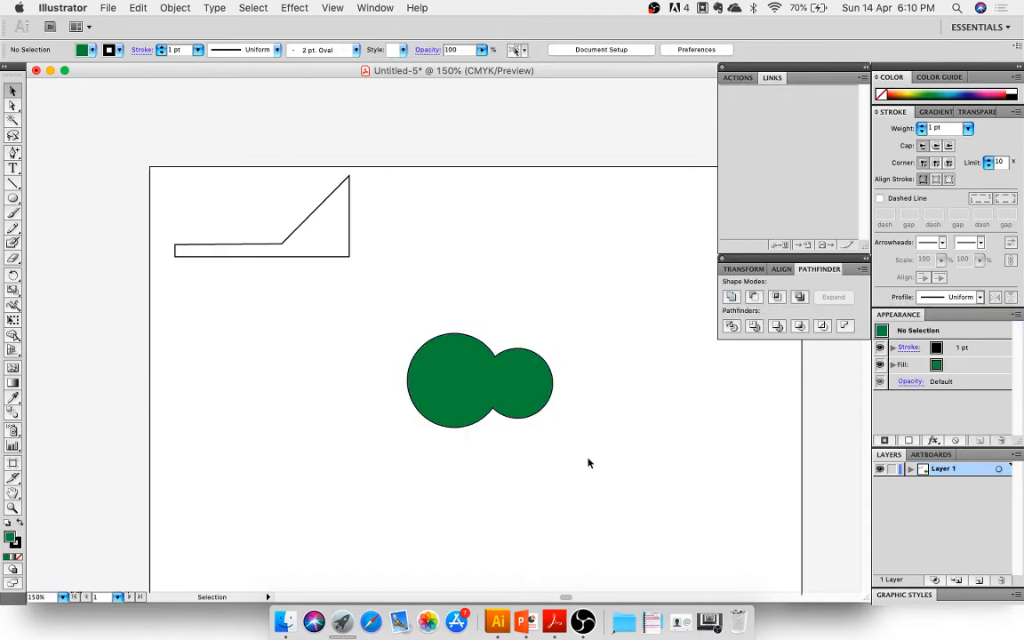
key(super+z)
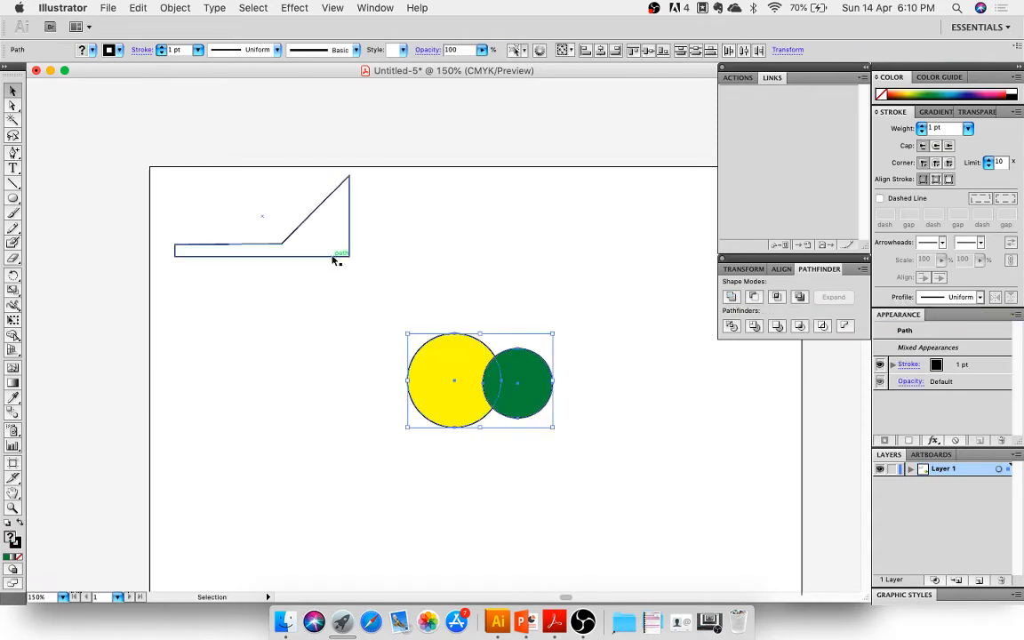
Move the angular outline onto the top of the yellow circle and unite it with both circles into one shape
drag(341, 257, 454, 345)
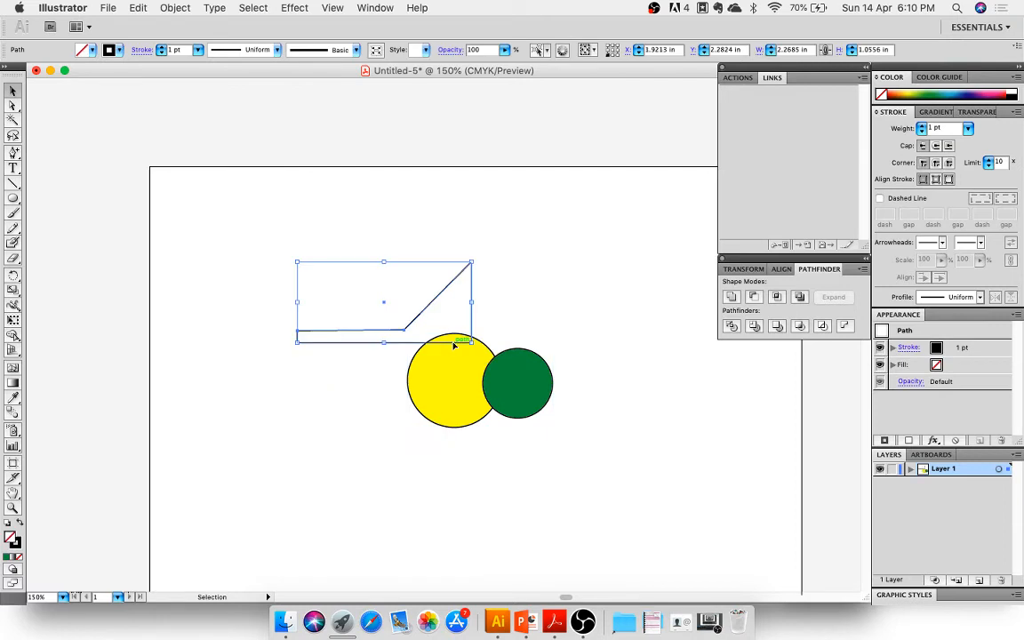
drag(250, 214, 612, 485)
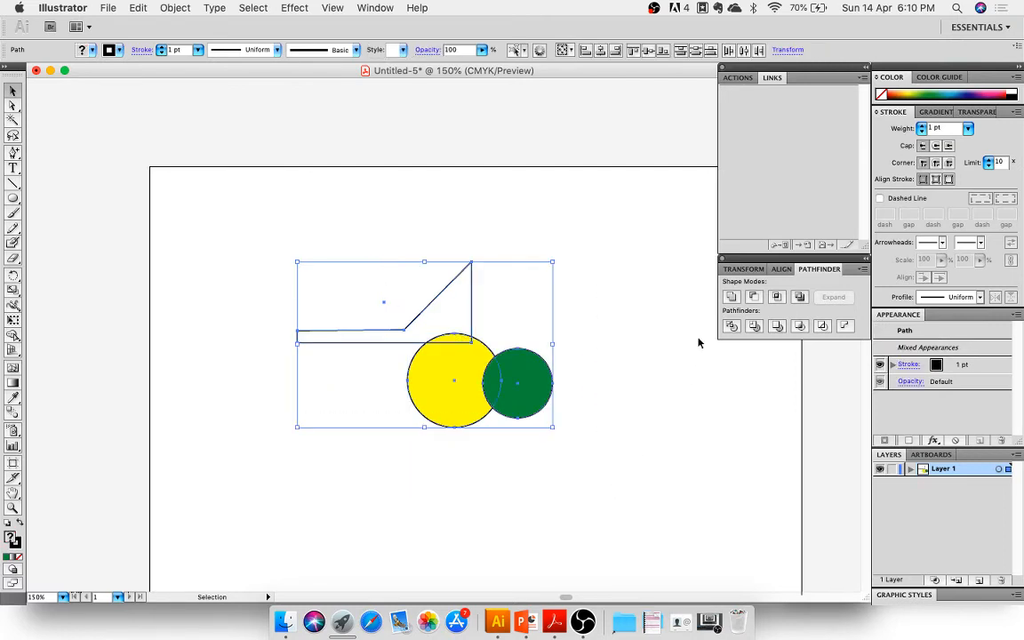
click(730, 297)
click(573, 462)
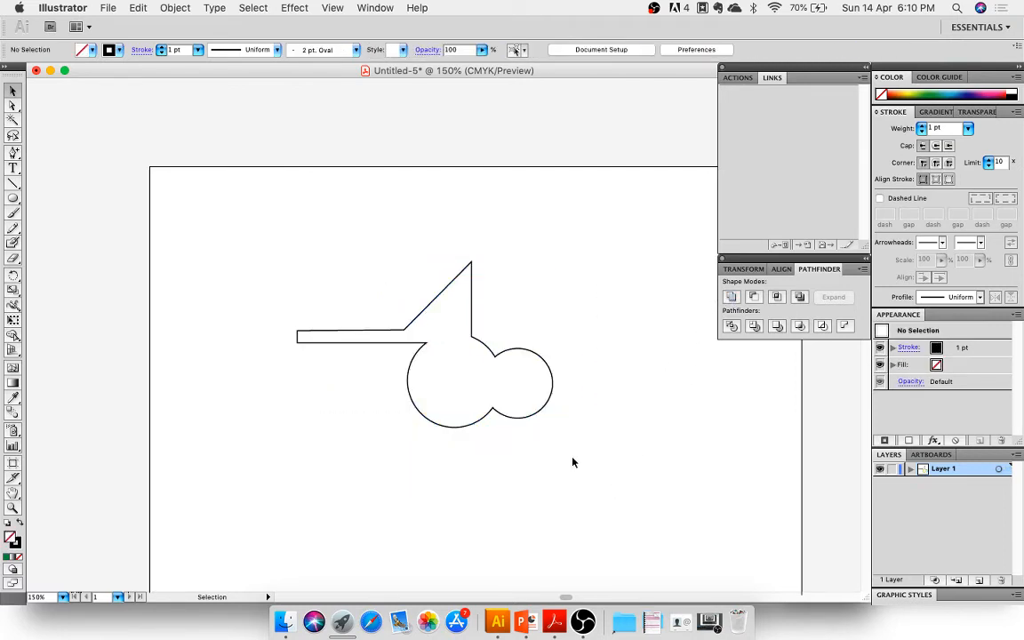
Undo the three-shape union and the moves of the outline and the green circle, and deselect everything
key(super+z)
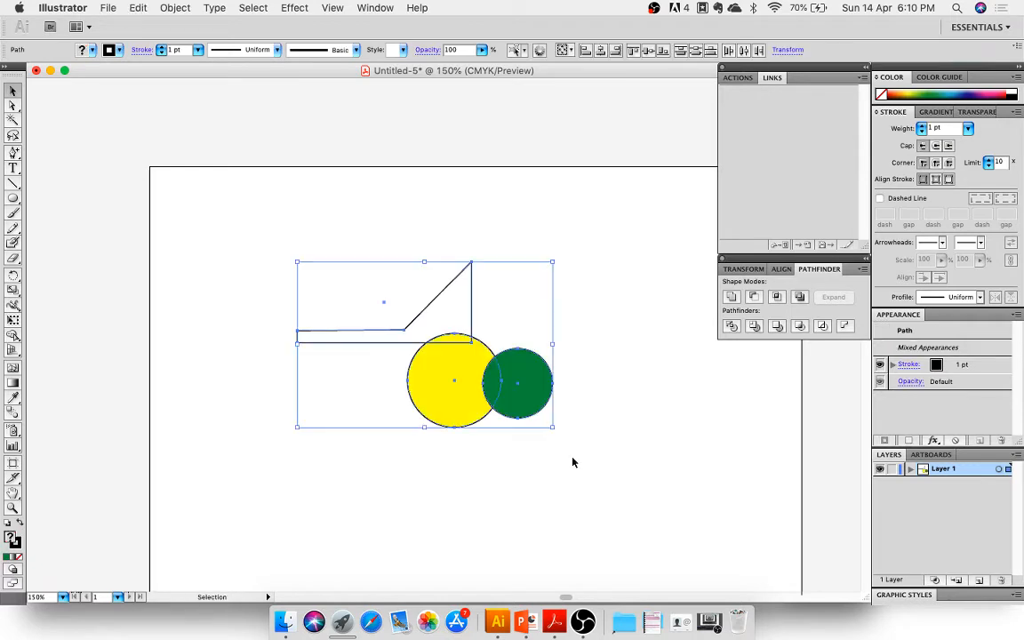
key(super+z)
key(super+z)
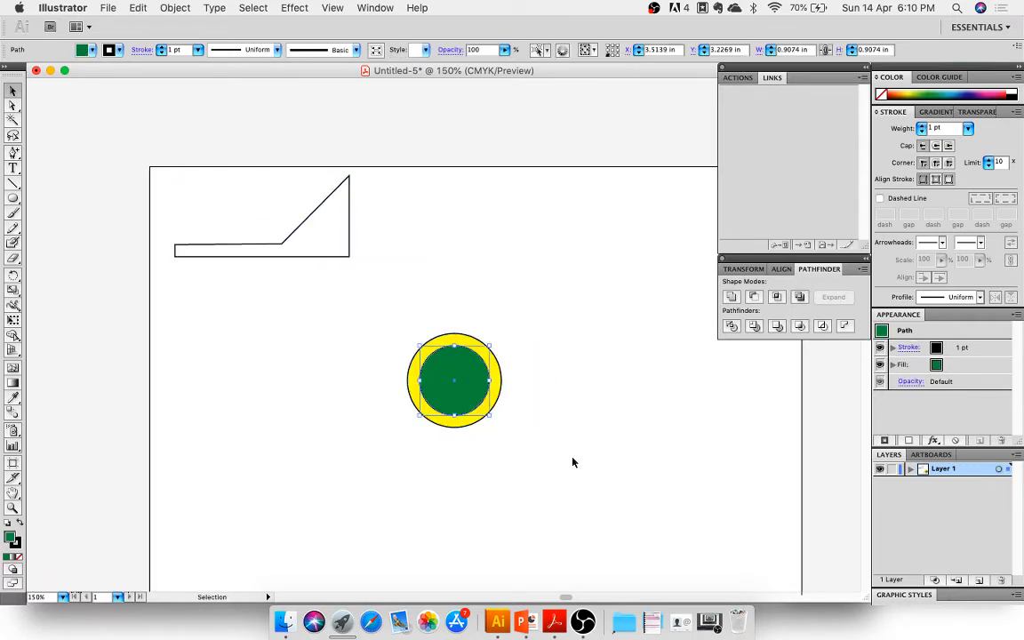
click(573, 462)
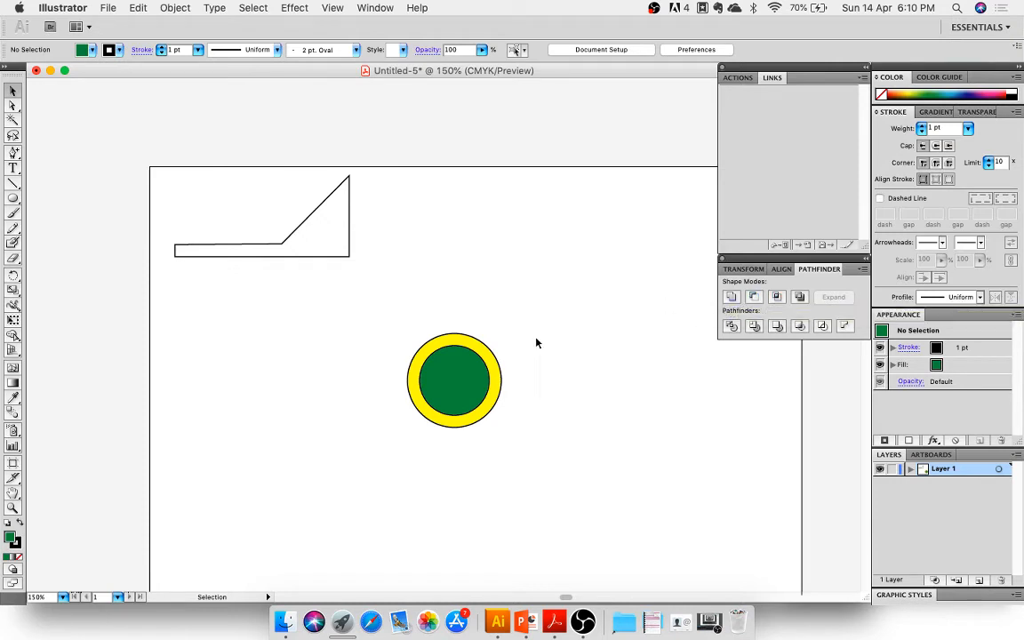
Overlap the green circle with the yellow circle's right edge, then reduce both to their shared area with Intersect and undo it
drag(465, 381, 530, 388)
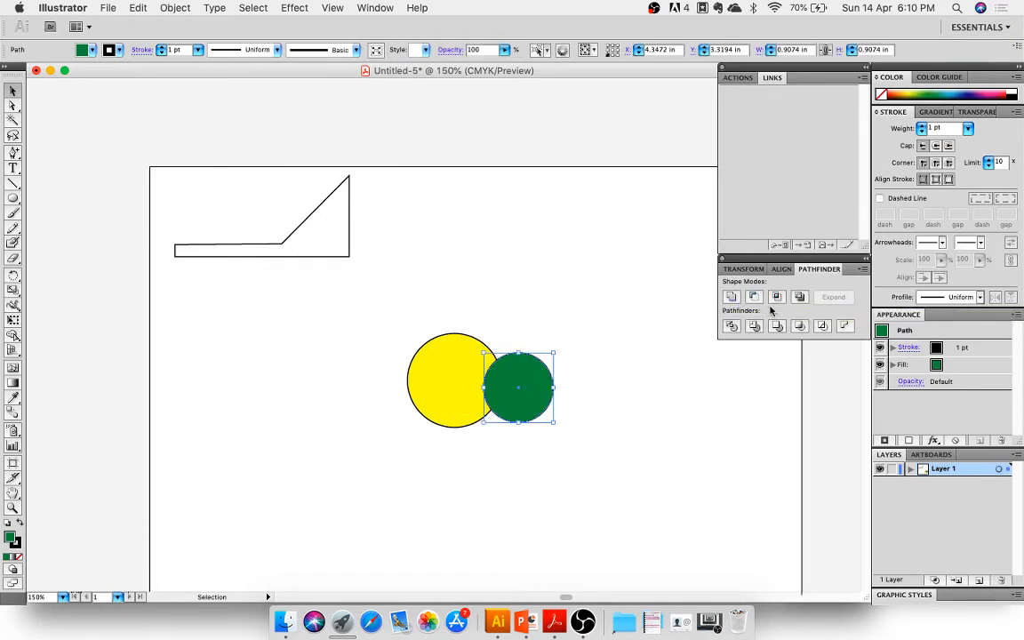
drag(397, 311, 546, 440)
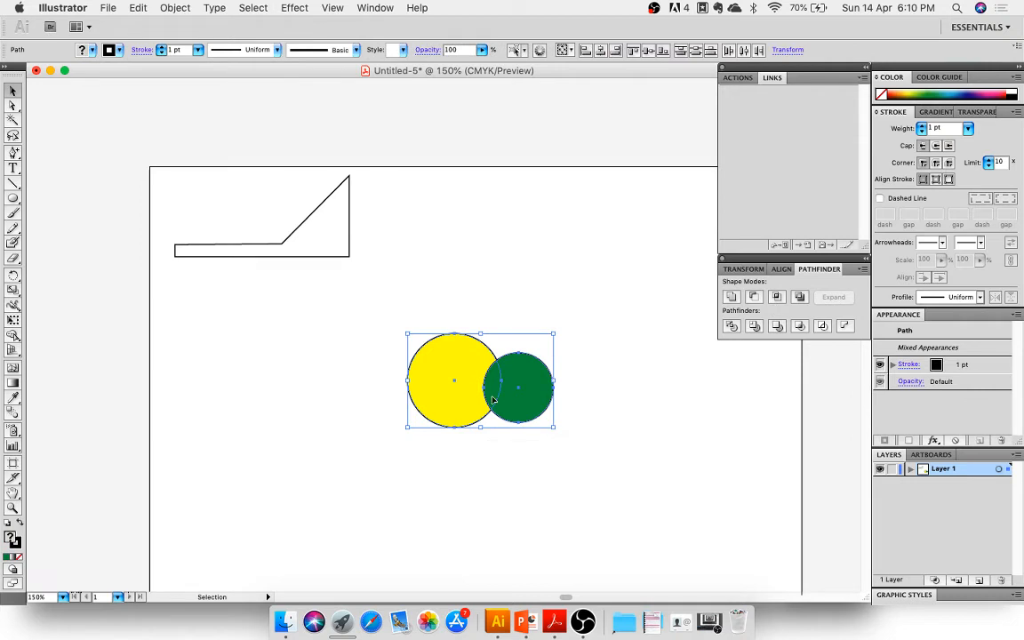
click(776, 297)
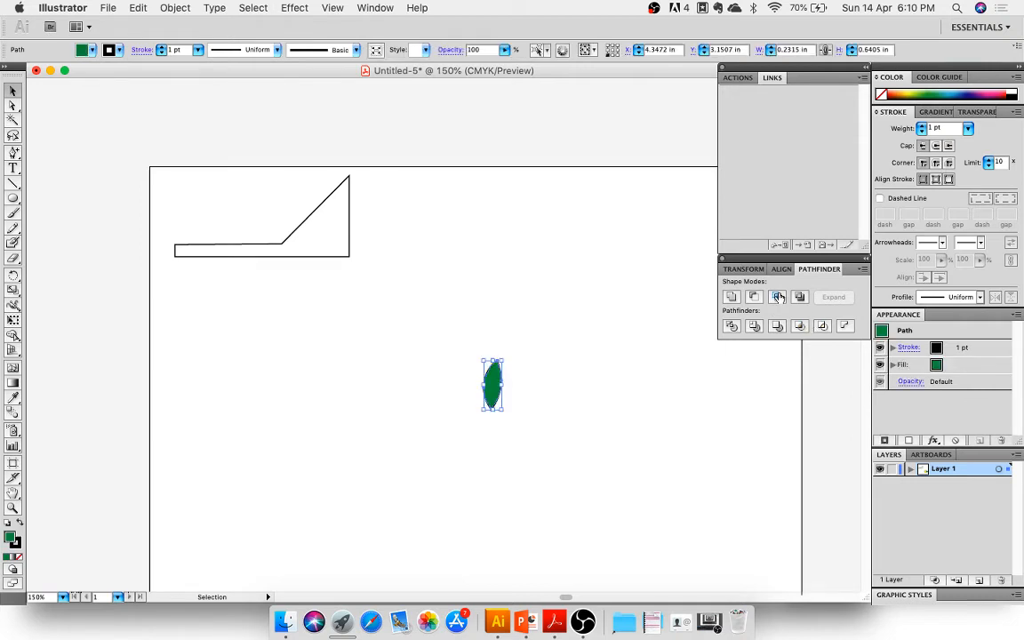
click(632, 422)
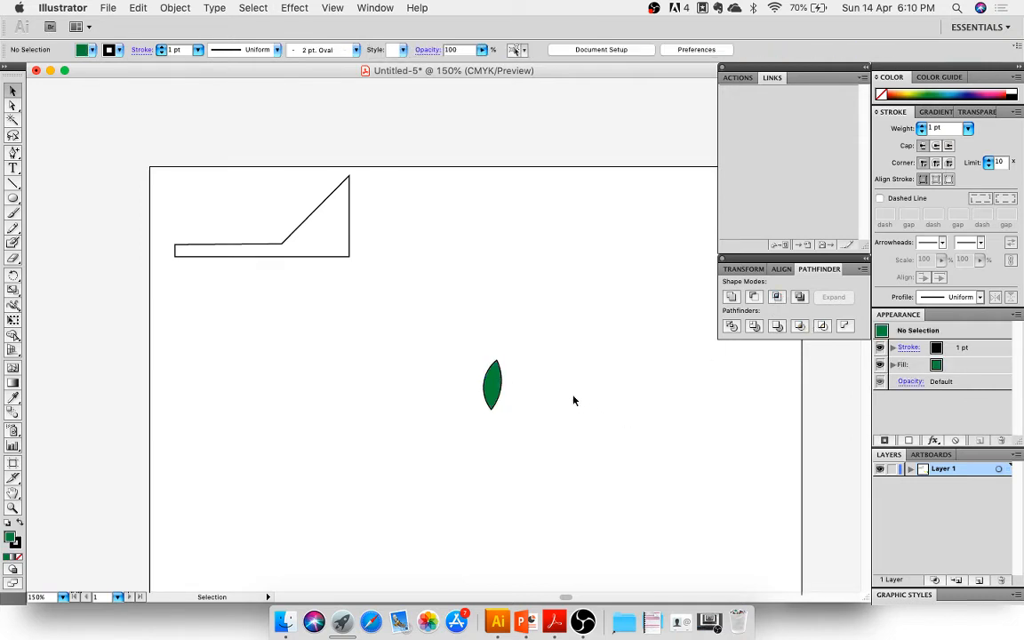
key(super+z)
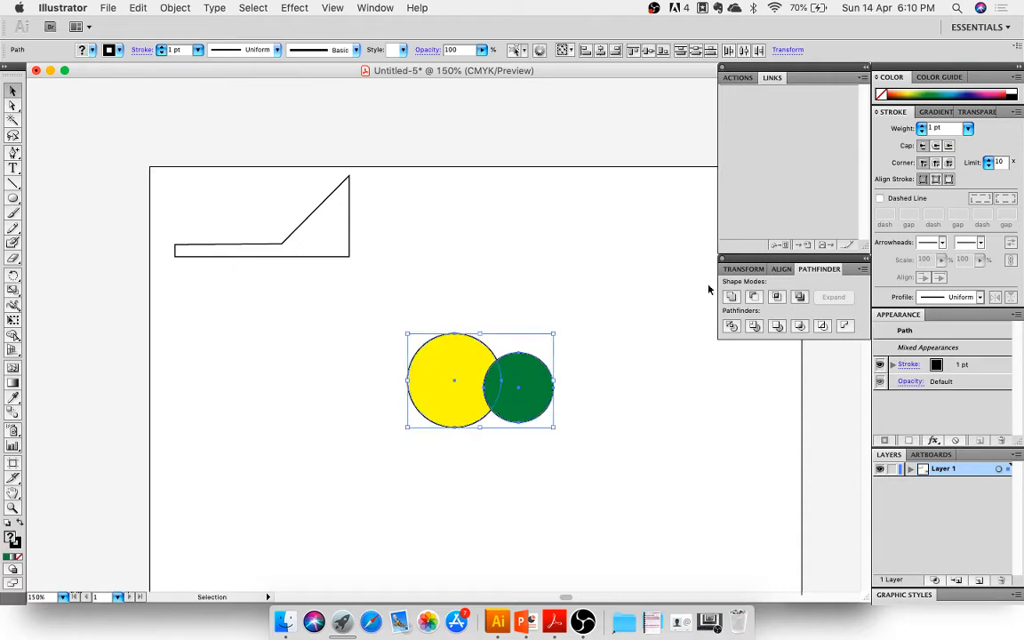
click(630, 323)
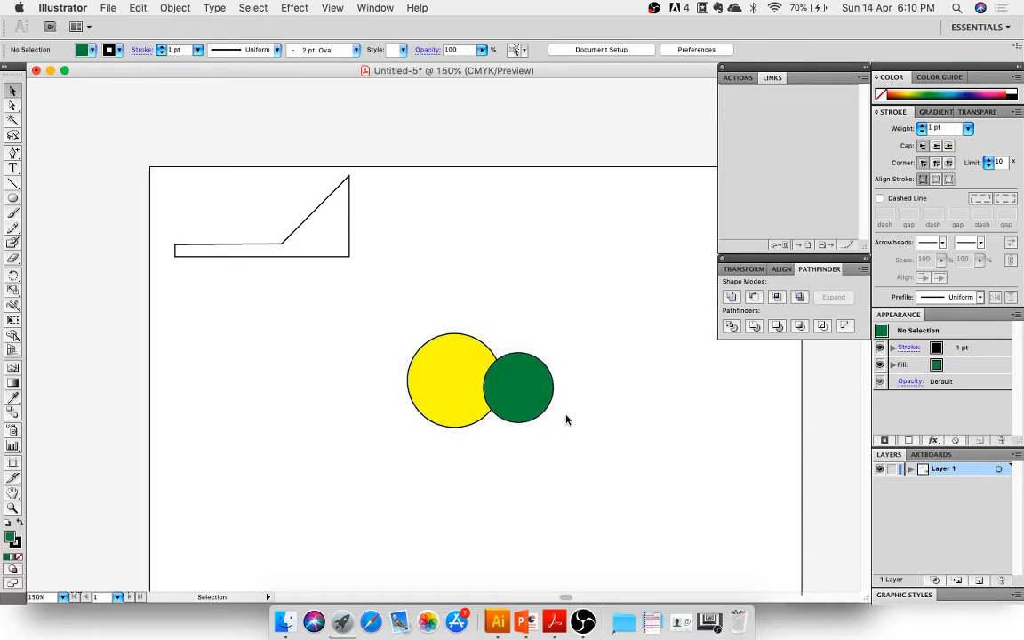
Move the green circle clear of the yellow circle, to its right and slightly above its centre
drag(537, 394, 598, 397)
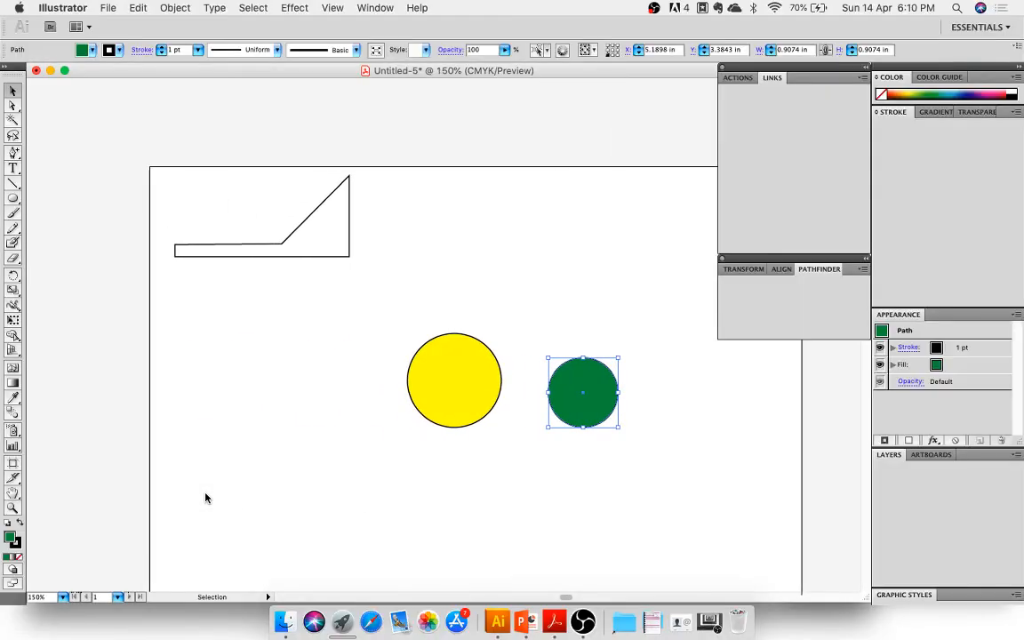
click(240, 463)
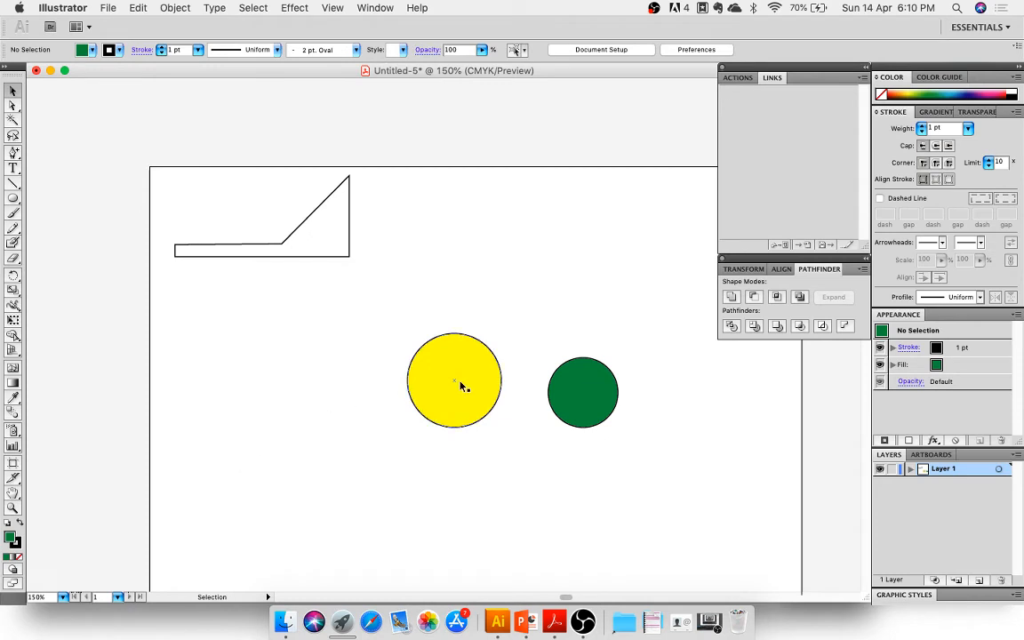
drag(576, 389, 573, 363)
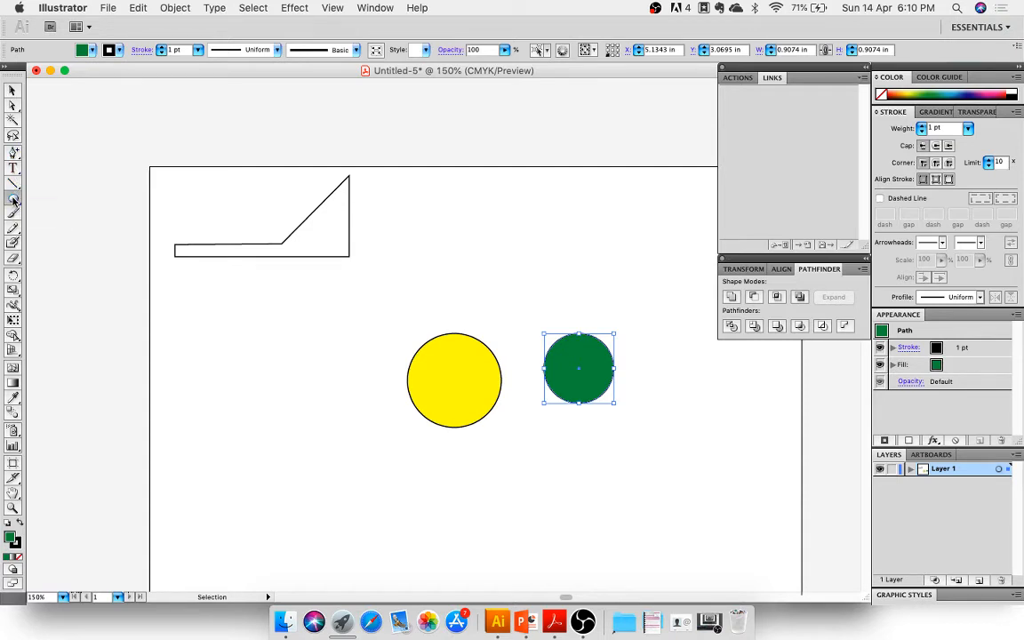
Draw a green rectangle about 0.75 by 0.77 in and place it to the left of the yellow circle
drag(14, 199, 40, 185)
drag(272, 454, 330, 514)
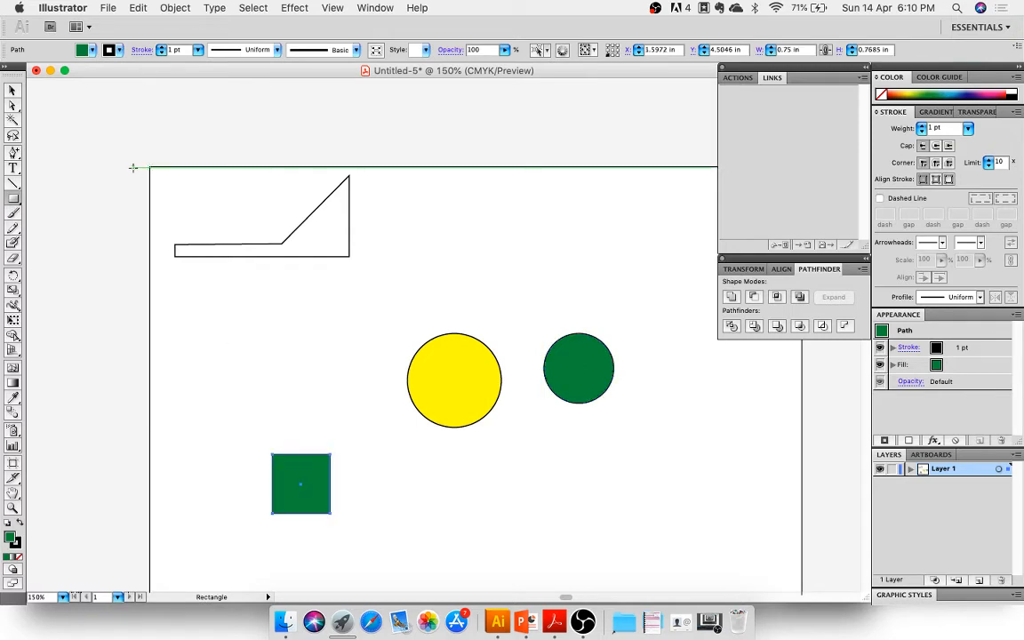
click(11, 89)
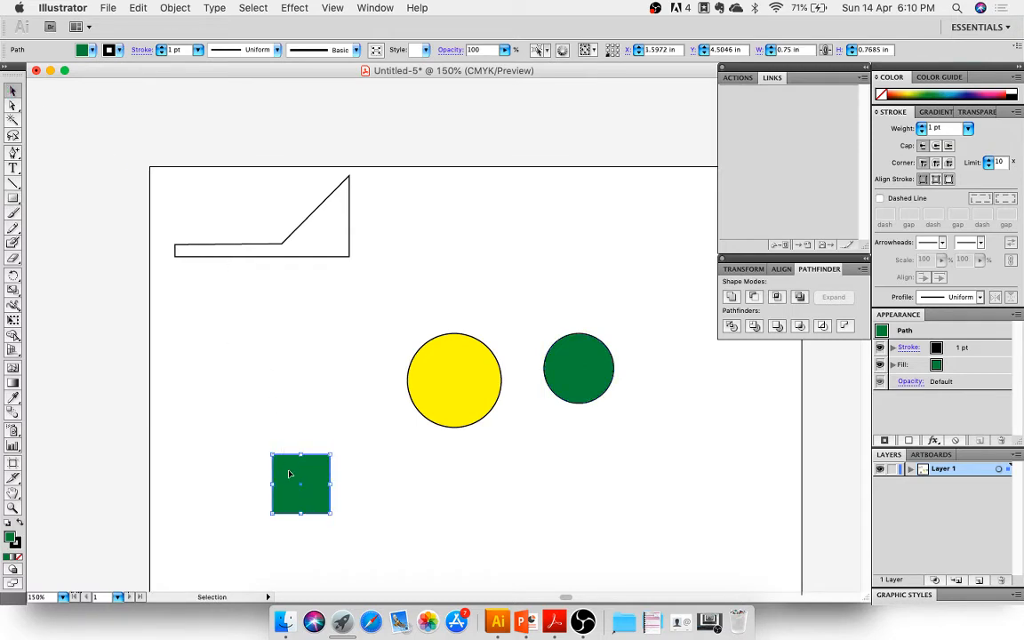
drag(289, 474, 303, 357)
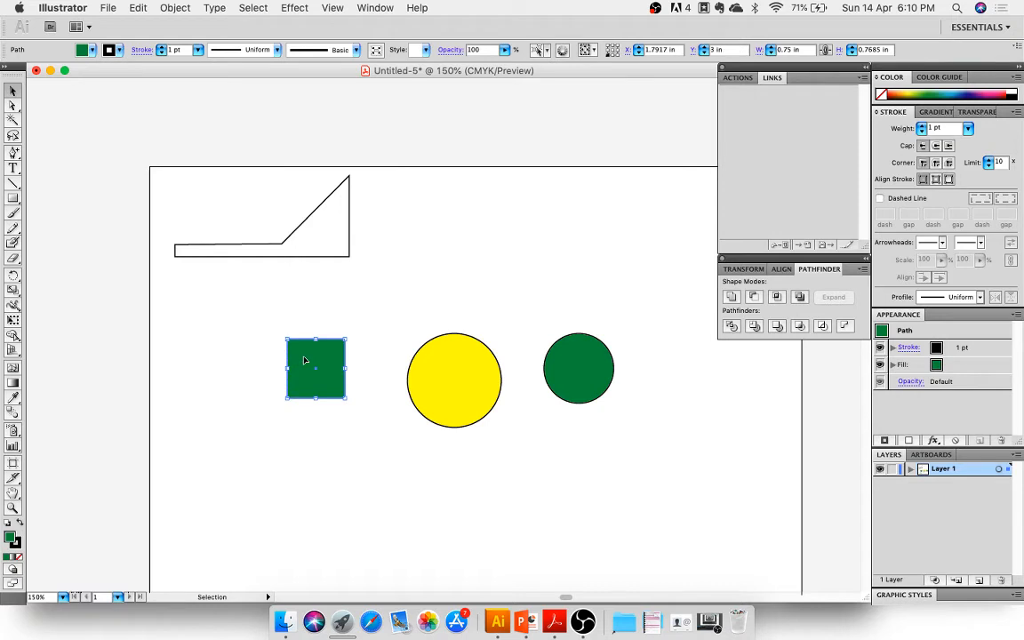
click(298, 7)
mouse_move(310, 93)
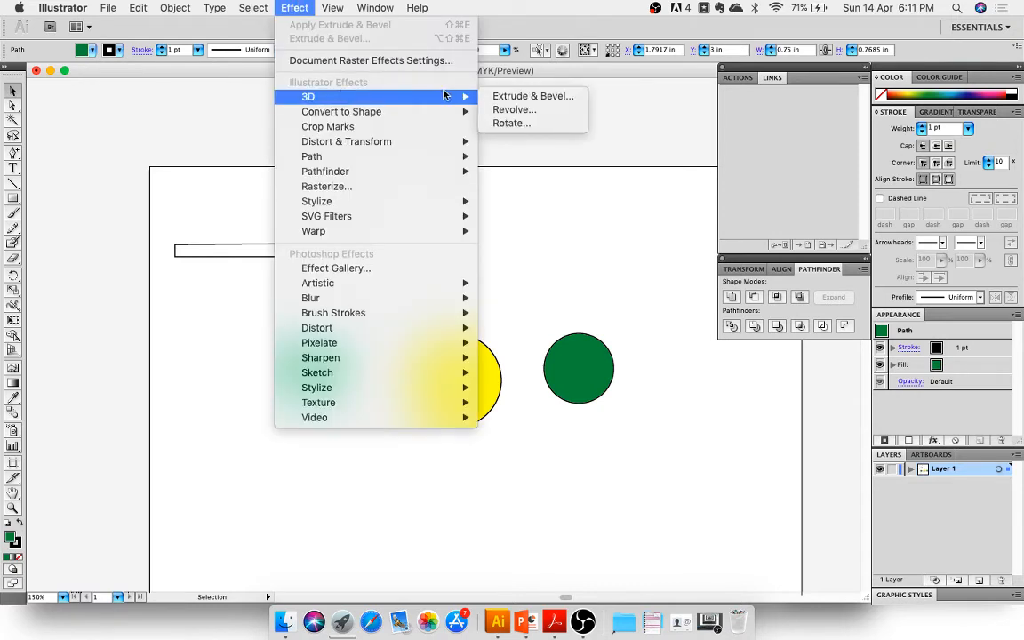
click(524, 110)
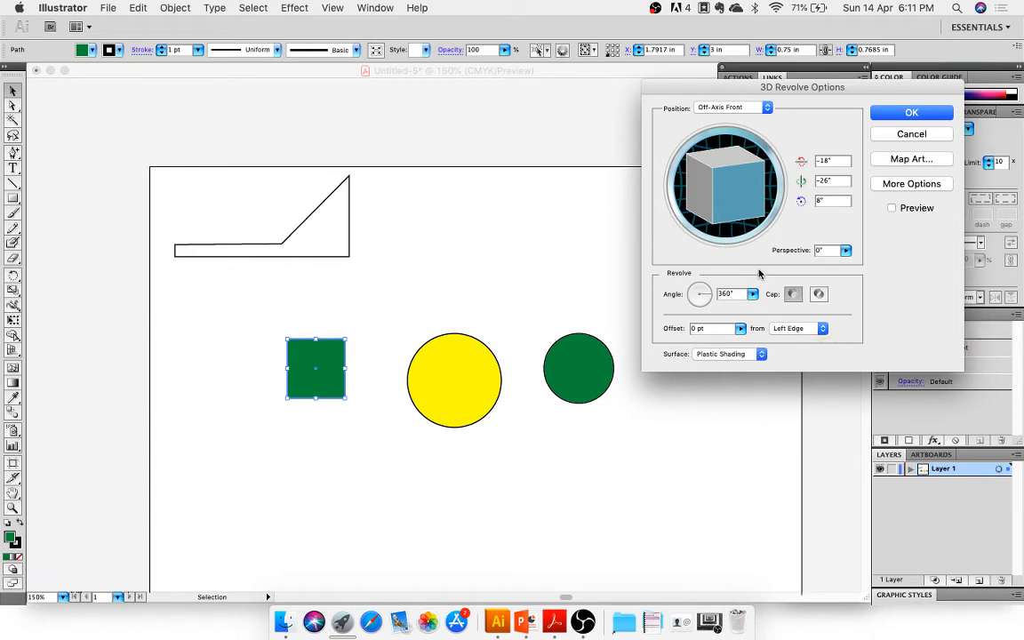
click(892, 208)
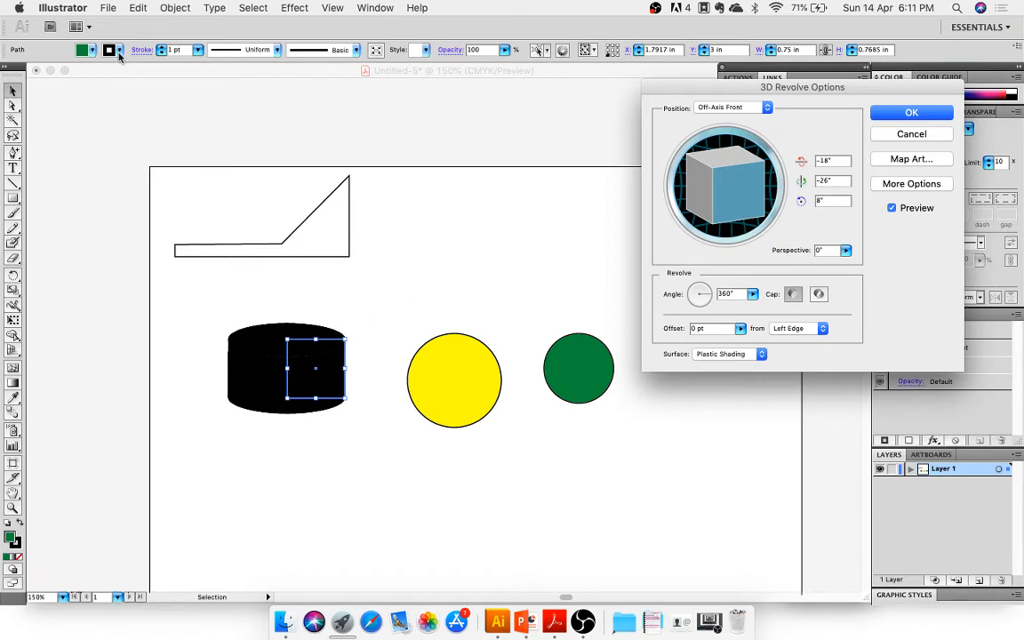
click(906, 207)
click(908, 132)
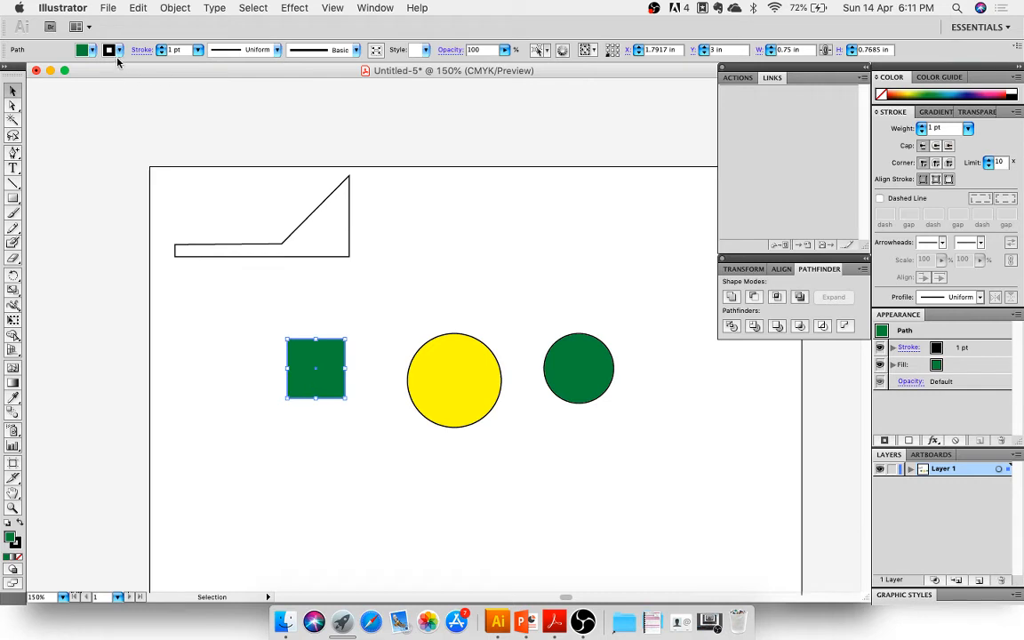
click(258, 388)
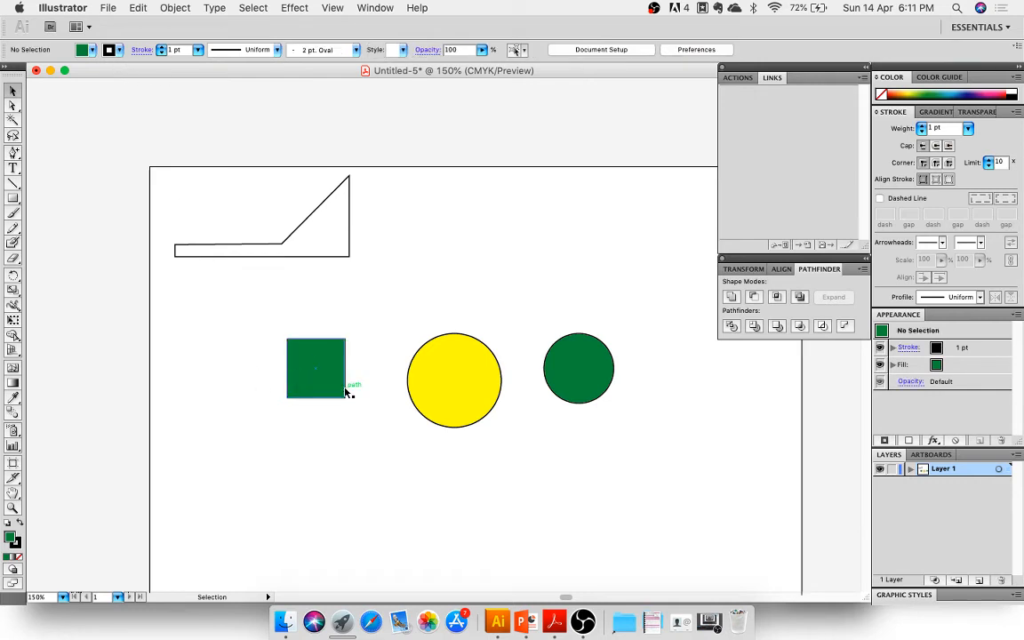
Remove the stroke from the green rectangle by setting its stroke colour to None
click(347, 393)
click(108, 49)
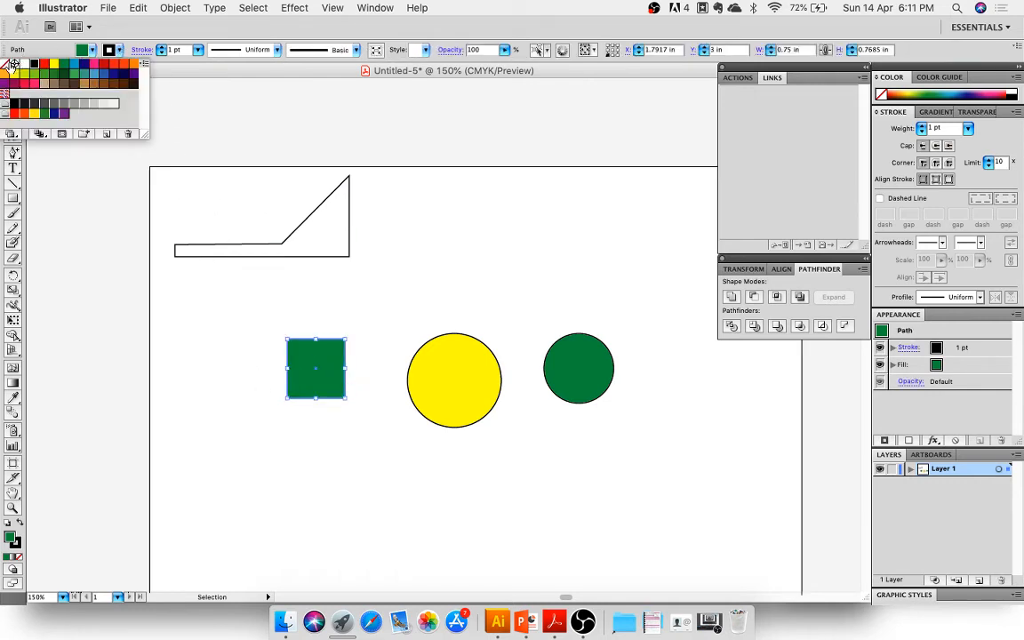
click(13, 64)
click(183, 329)
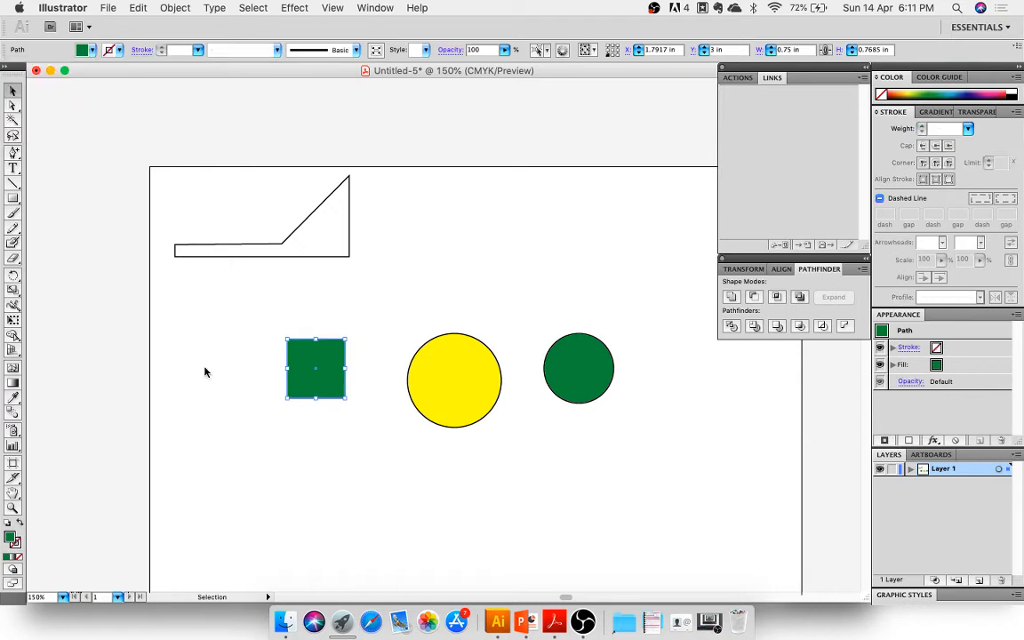
Apply a 3D Revolve effect to the green rectangle, 360° around its left edge with Off-Axis Front position and 0 pt offset
click(320, 384)
click(294, 7)
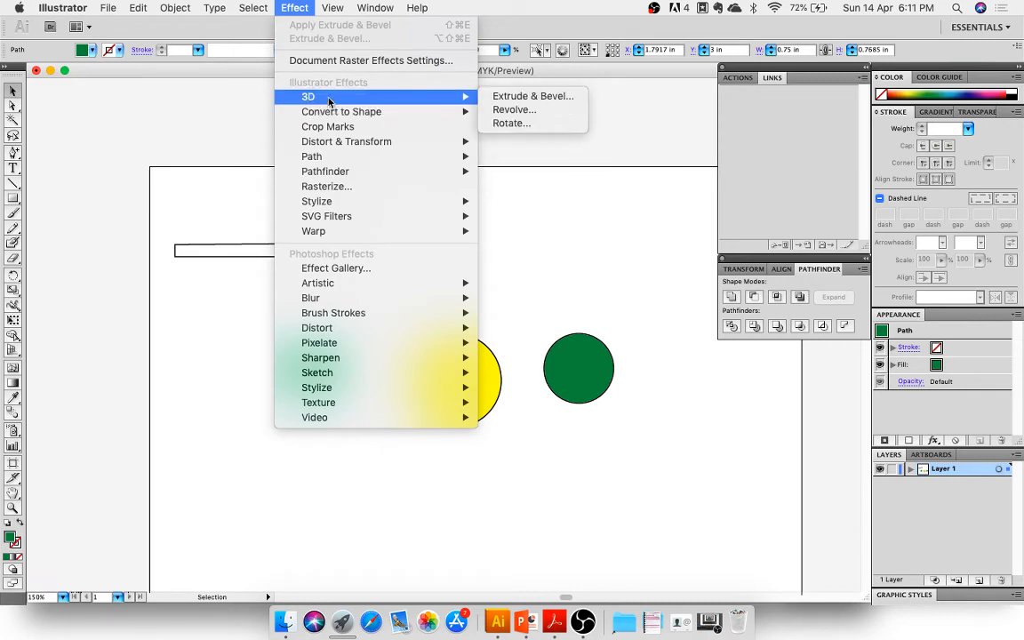
click(499, 110)
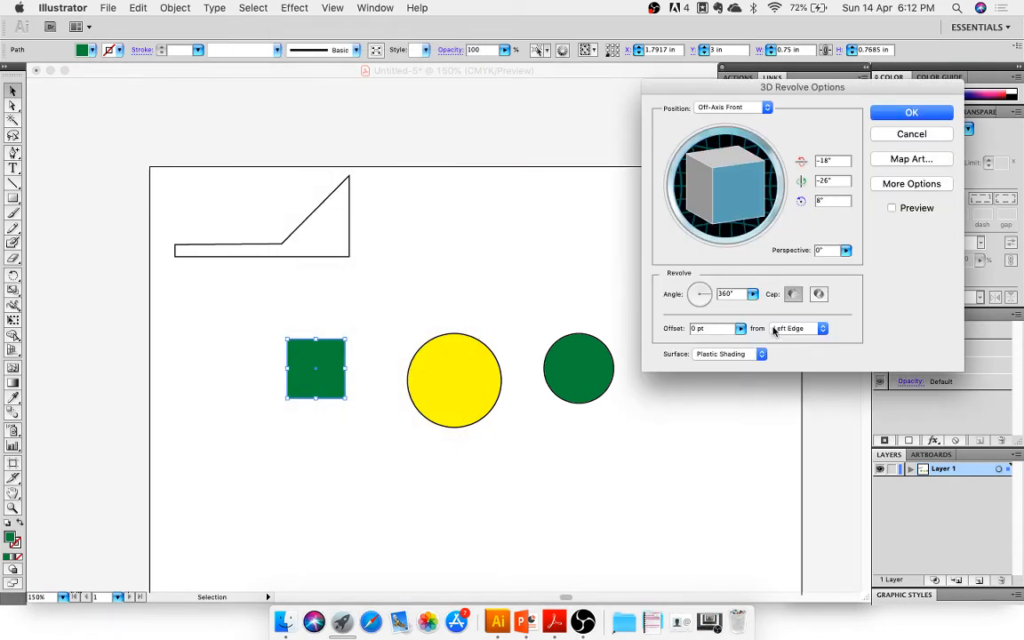
click(921, 209)
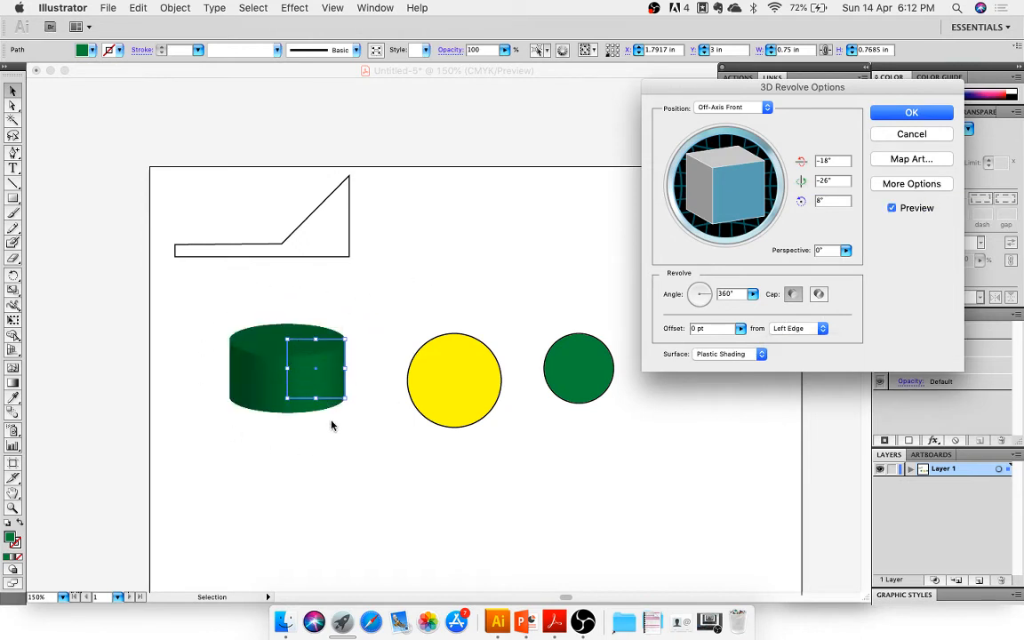
click(912, 112)
click(516, 468)
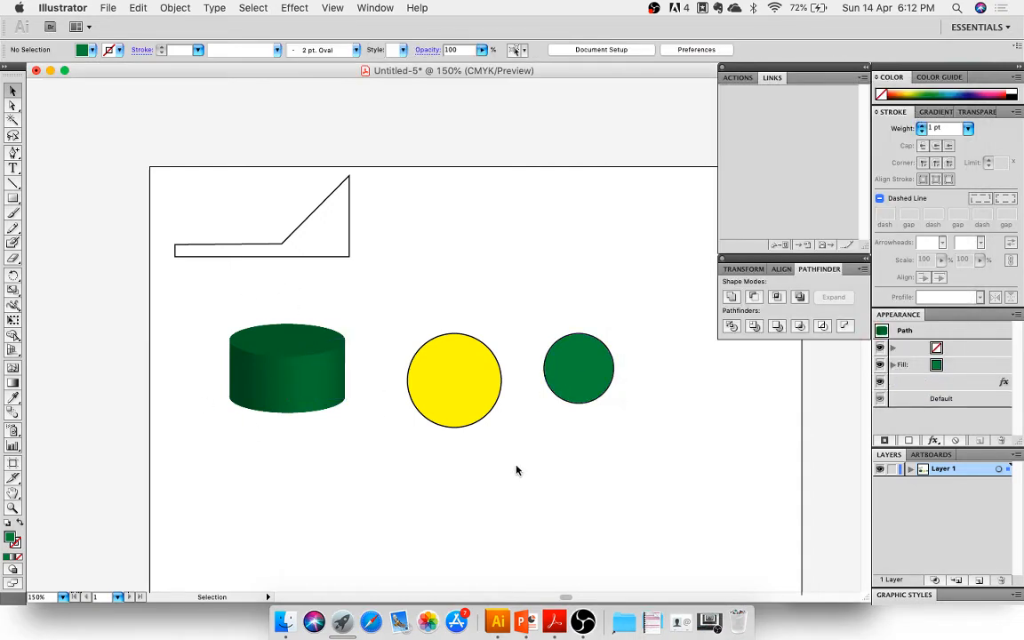
Remove the stroke from the green circle by setting its stroke colour to None
scroll(384, 435, up, 1)
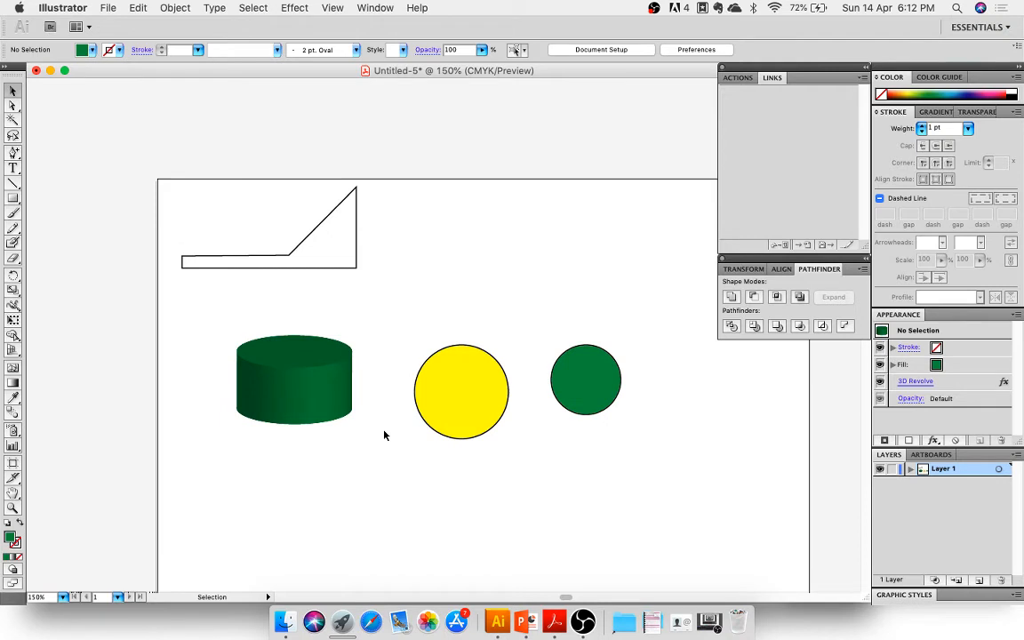
click(592, 406)
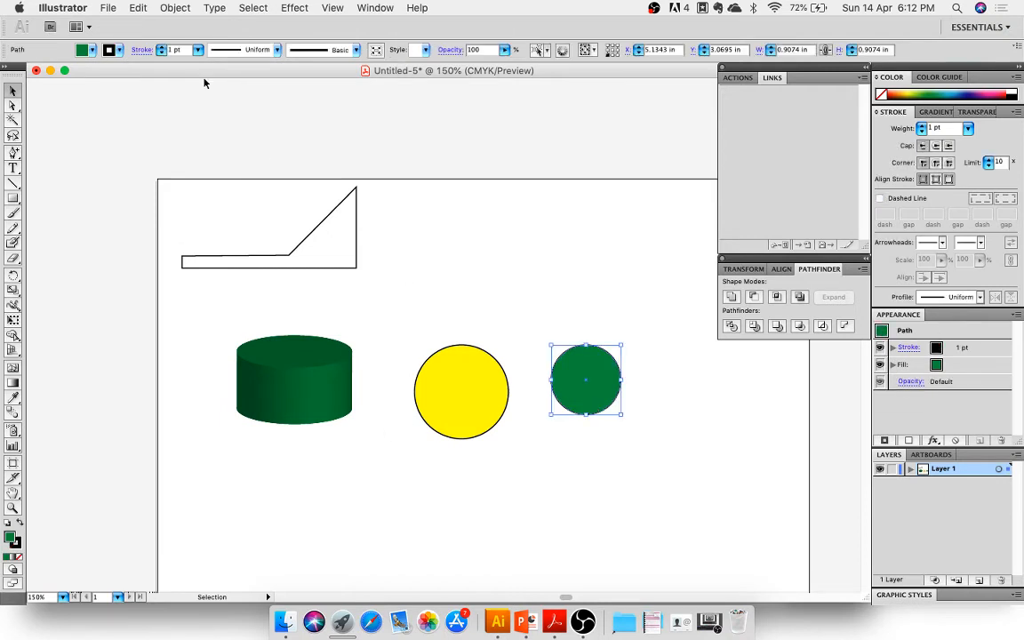
click(94, 49)
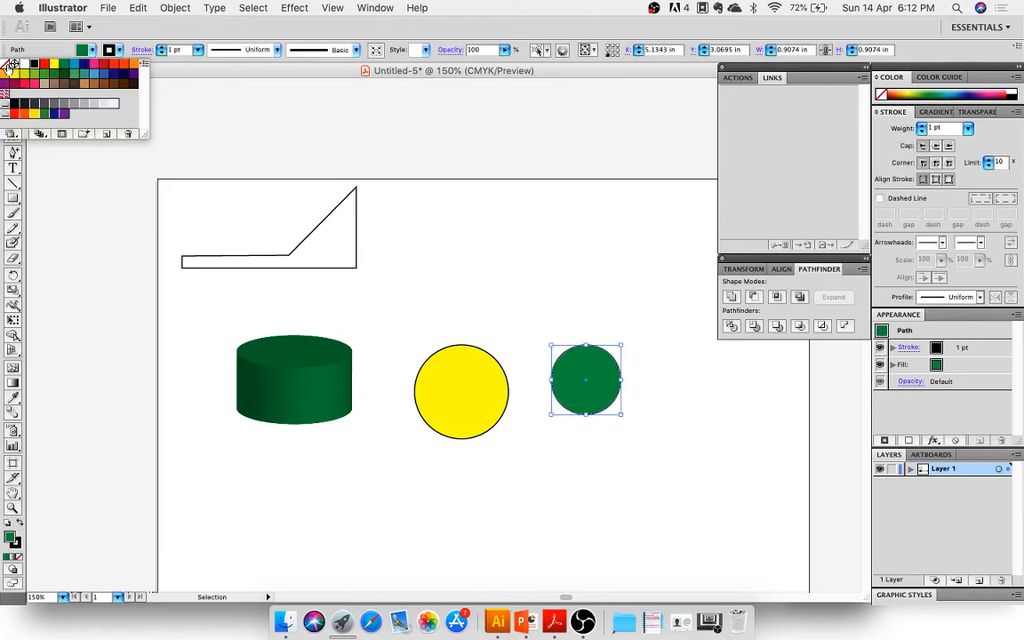
click(7, 64)
click(578, 330)
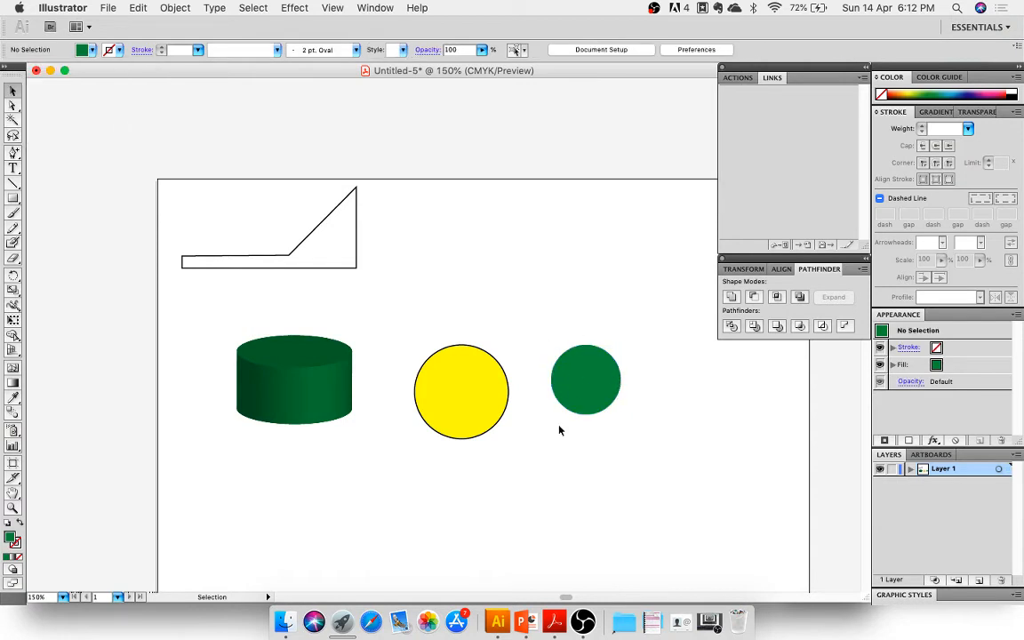
Apply a 3D Revolve effect to the green circle, 360° around its left edge with 0 pt offset
click(576, 392)
click(295, 7)
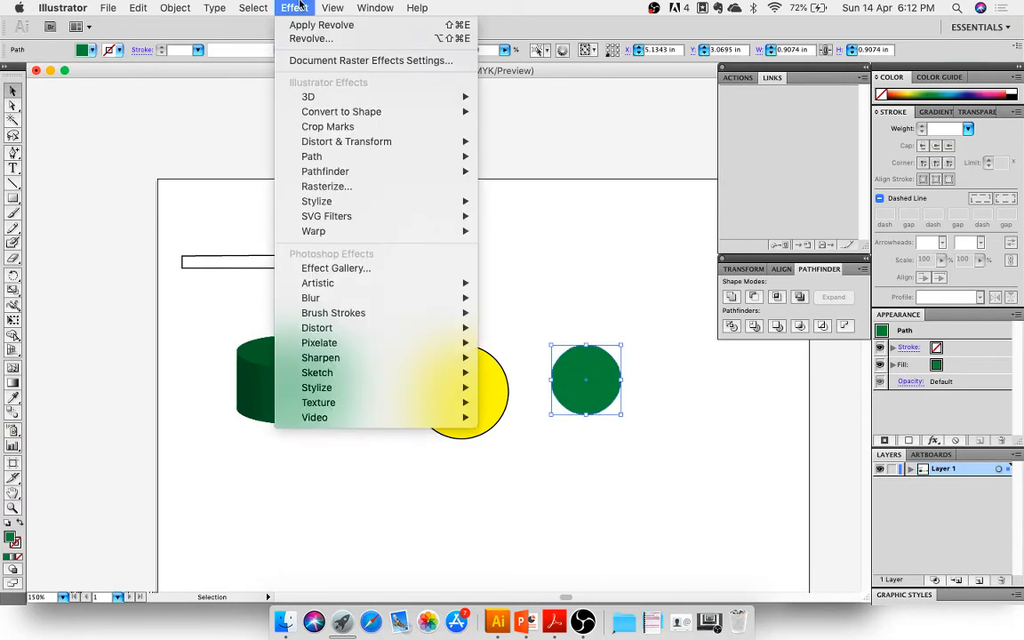
mouse_move(330, 92)
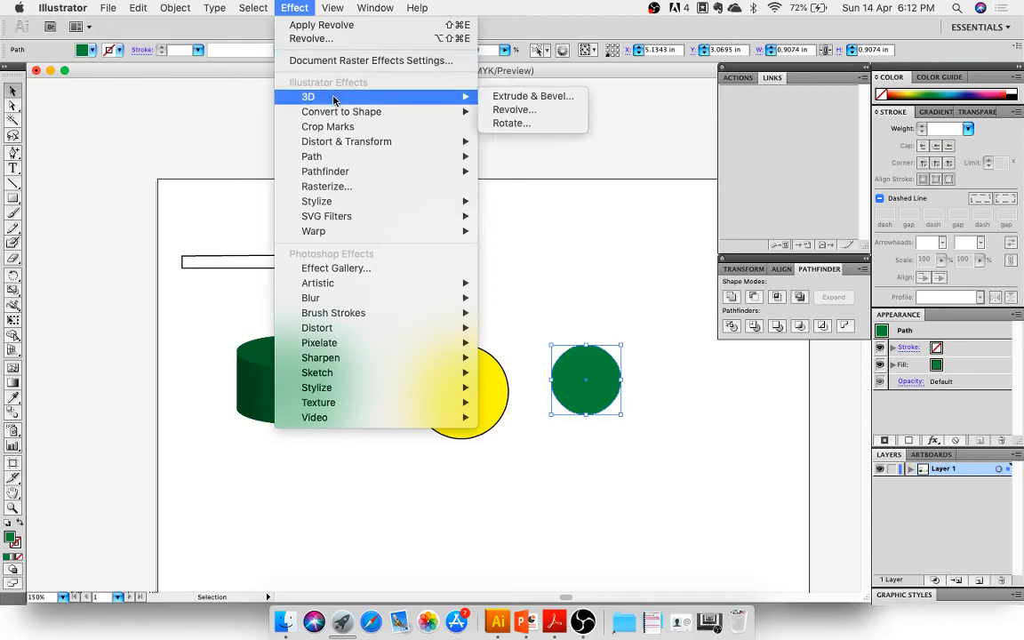
click(519, 109)
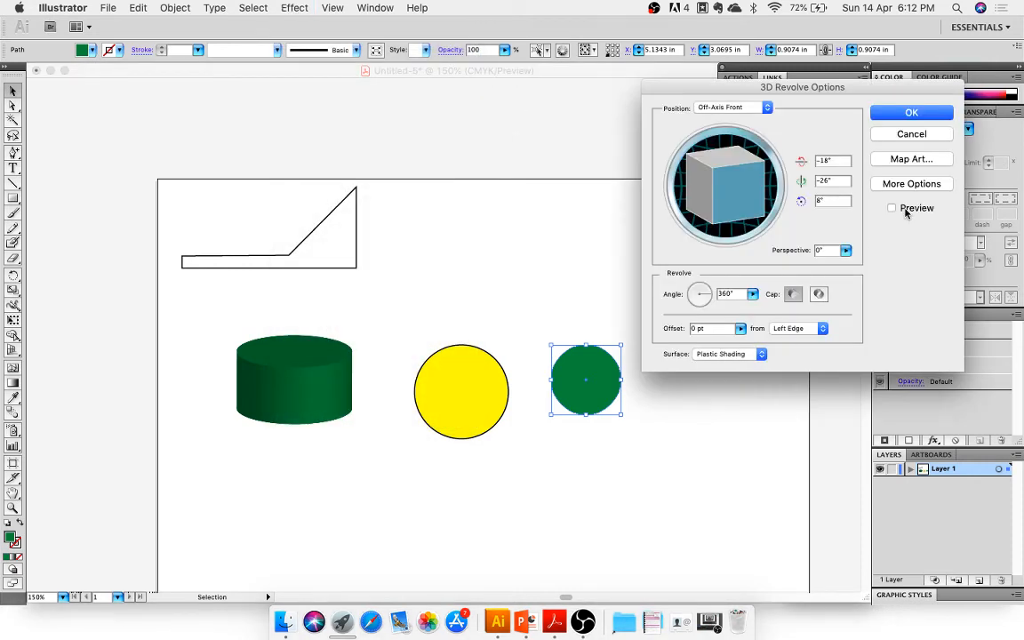
click(907, 210)
click(911, 113)
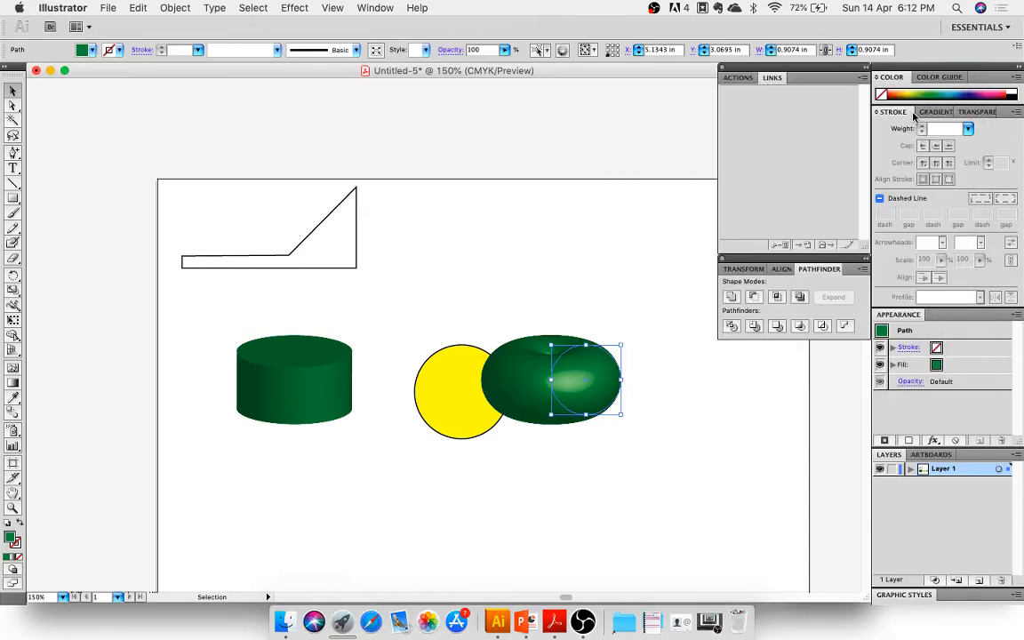
Move the revolved green circle to the right, clear of the yellow circle, and deselect it
drag(560, 400, 657, 390)
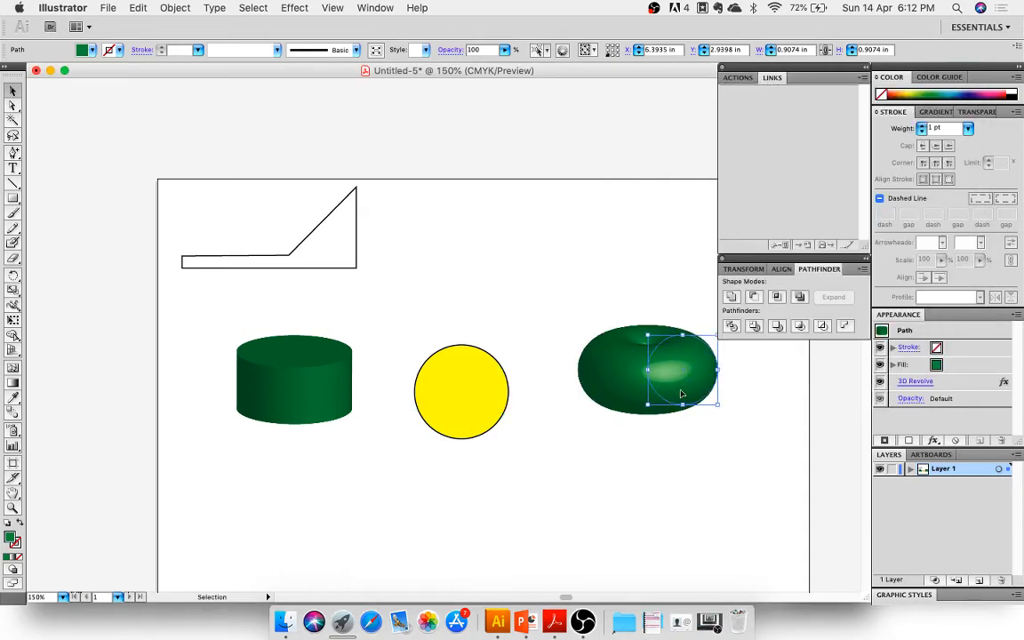
scroll(671, 387, up, 2)
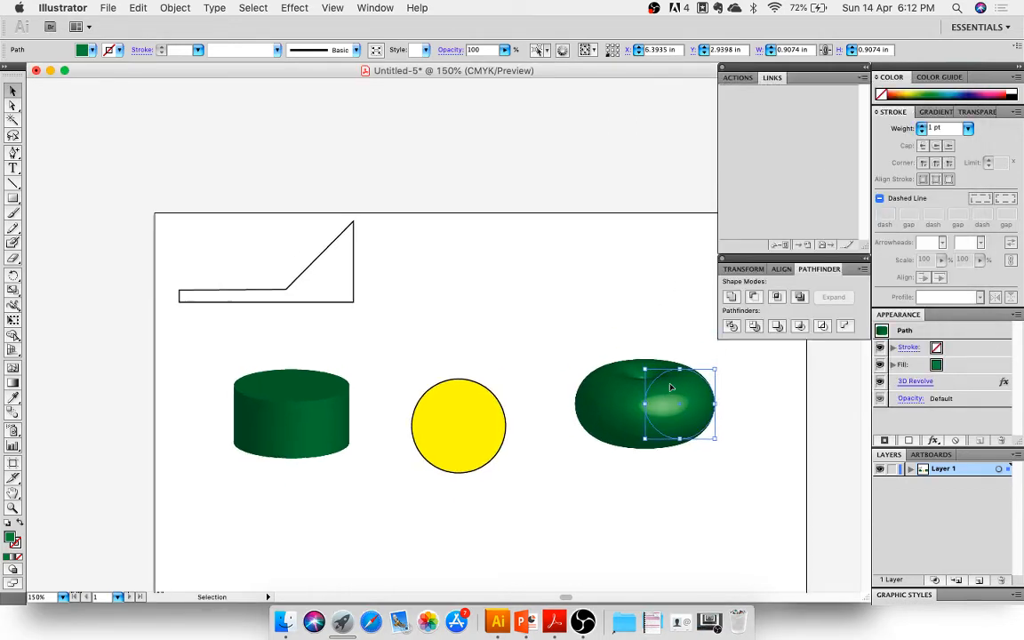
click(679, 487)
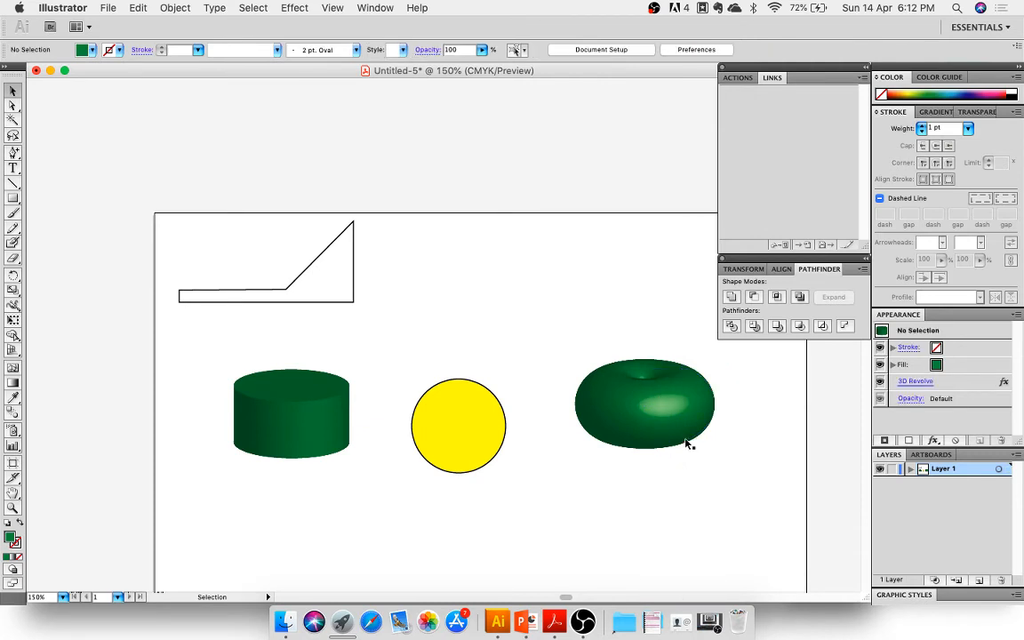
Fill the angled outline above the green cylinder with yellow and set its stroke to None
click(280, 301)
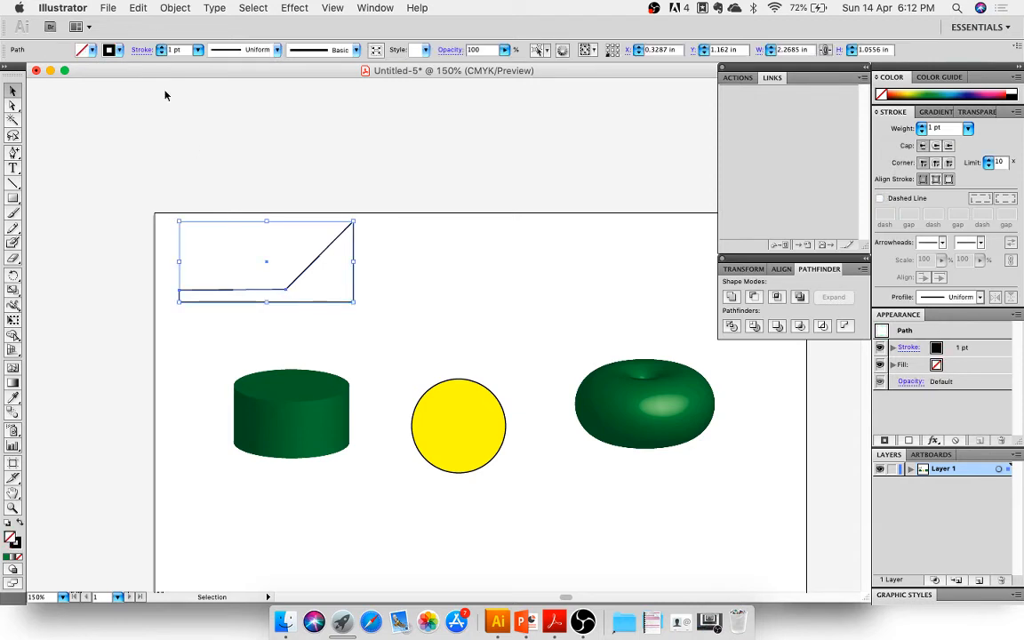
click(89, 52)
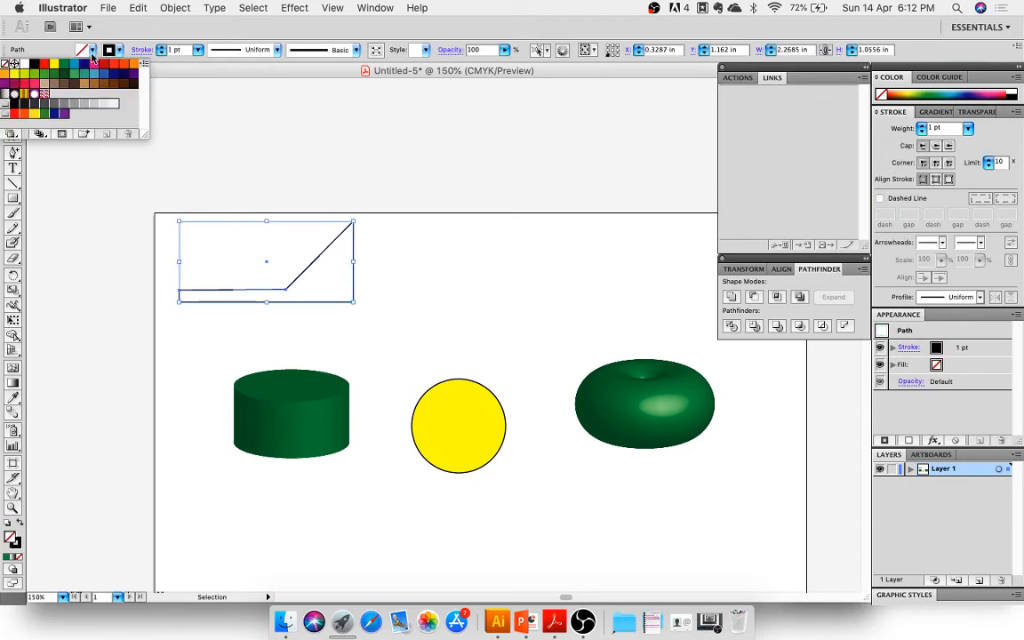
click(55, 65)
click(105, 46)
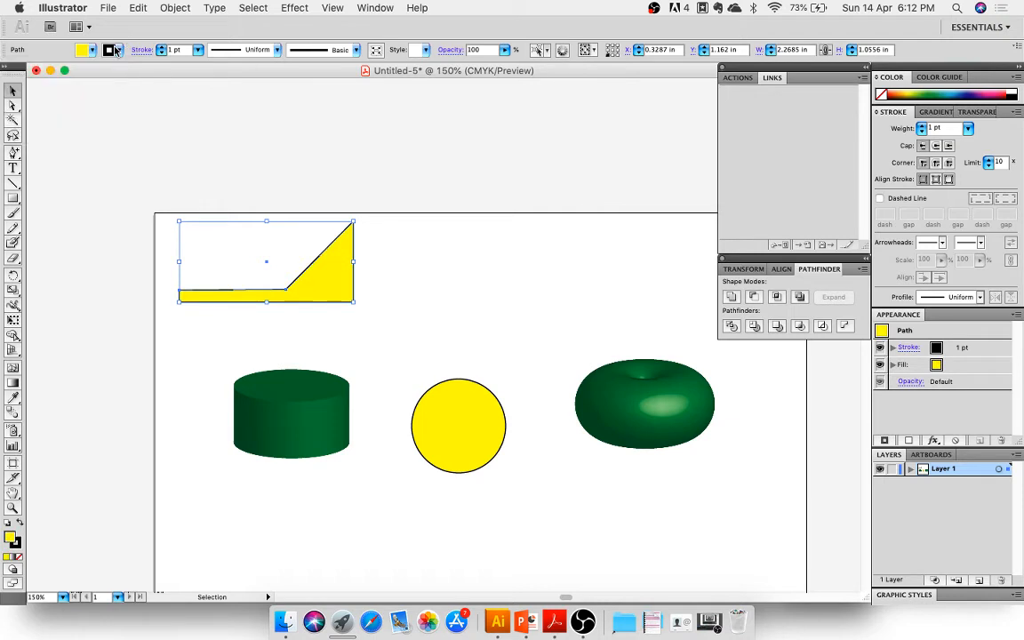
click(107, 47)
click(6, 64)
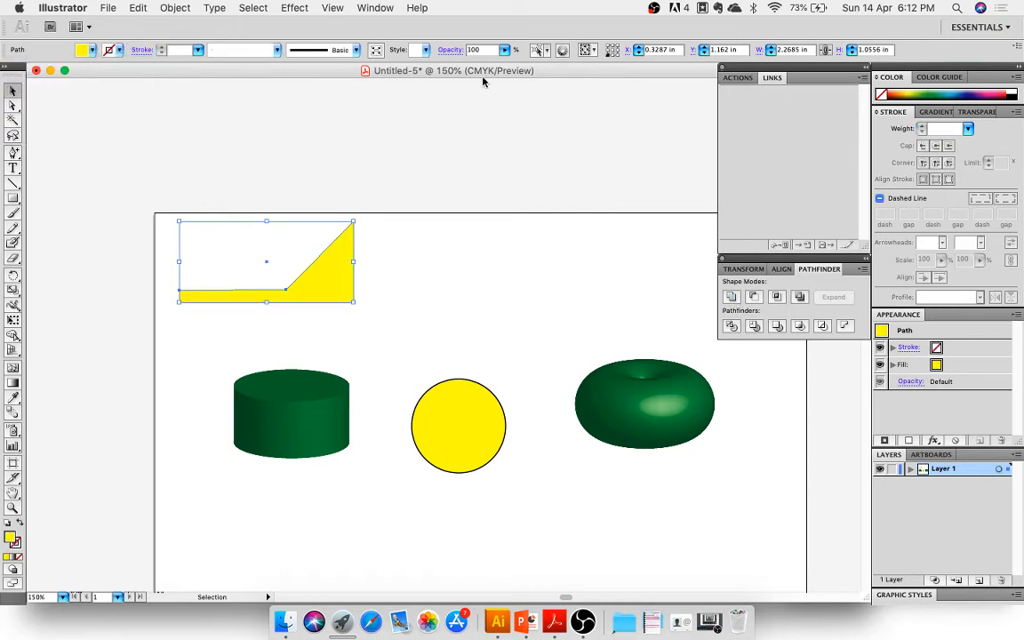
click(294, 8)
mouse_move(342, 97)
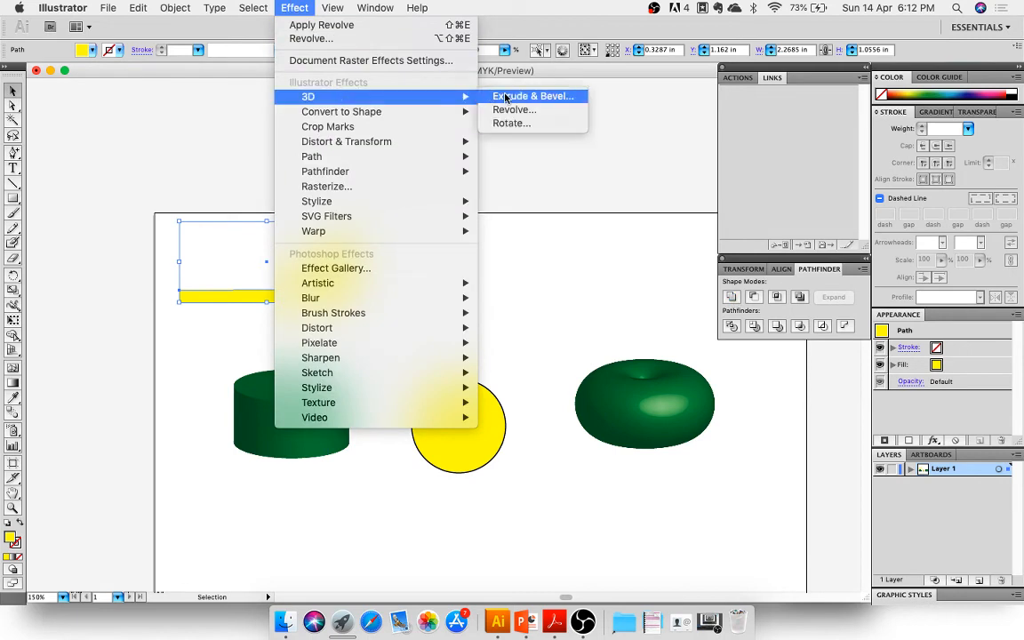
click(511, 96)
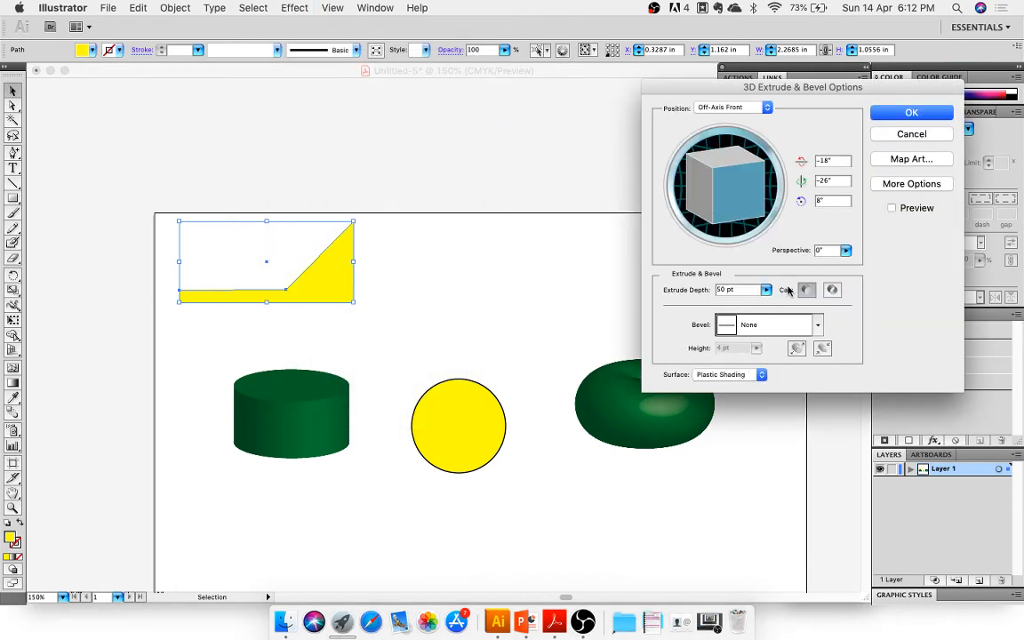
click(916, 115)
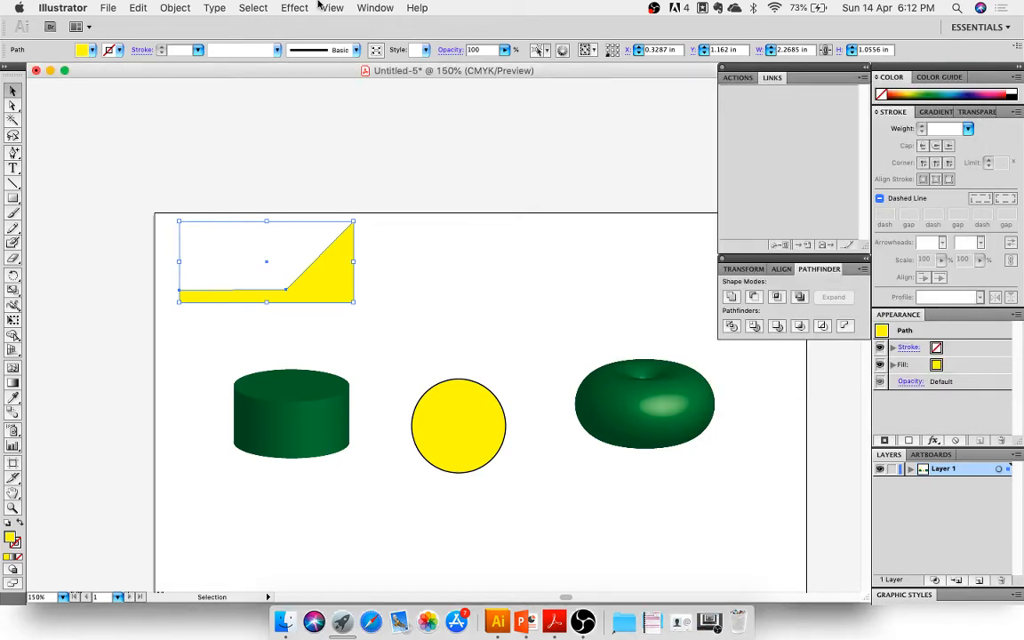
Apply a 3D Revolve effect to the yellow angled shape, 360° around its left edge with Off-Axis Front position and 0 pt offset
click(280, 7)
mouse_move(302, 92)
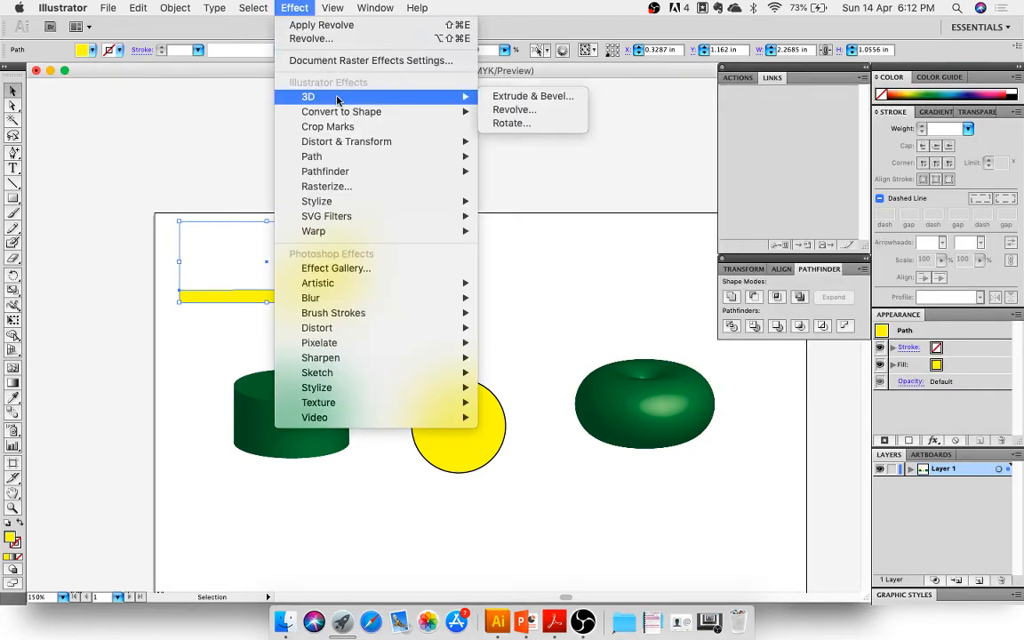
click(514, 109)
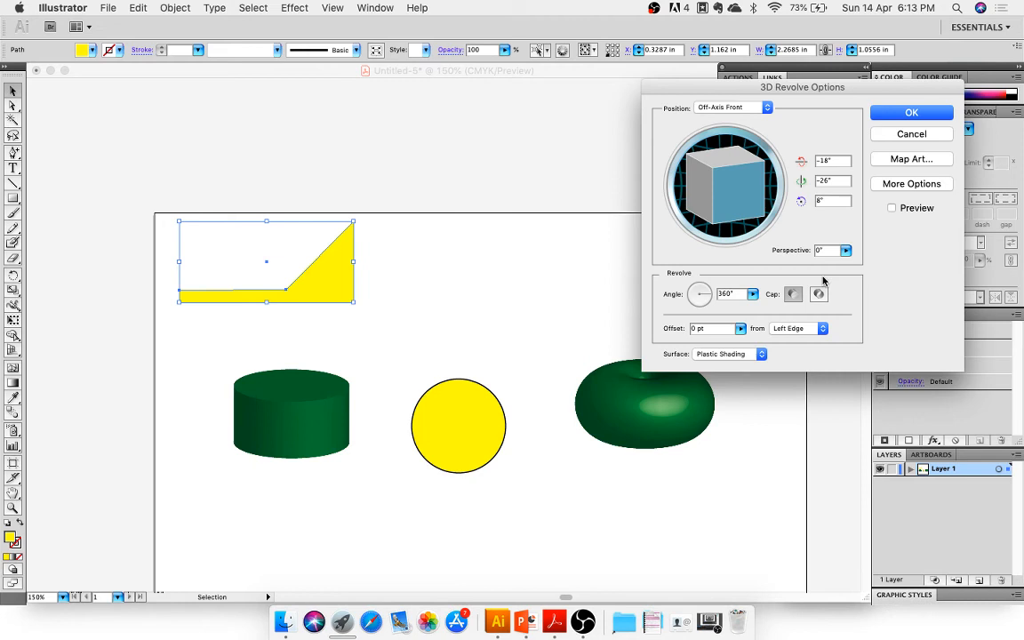
click(903, 208)
click(911, 112)
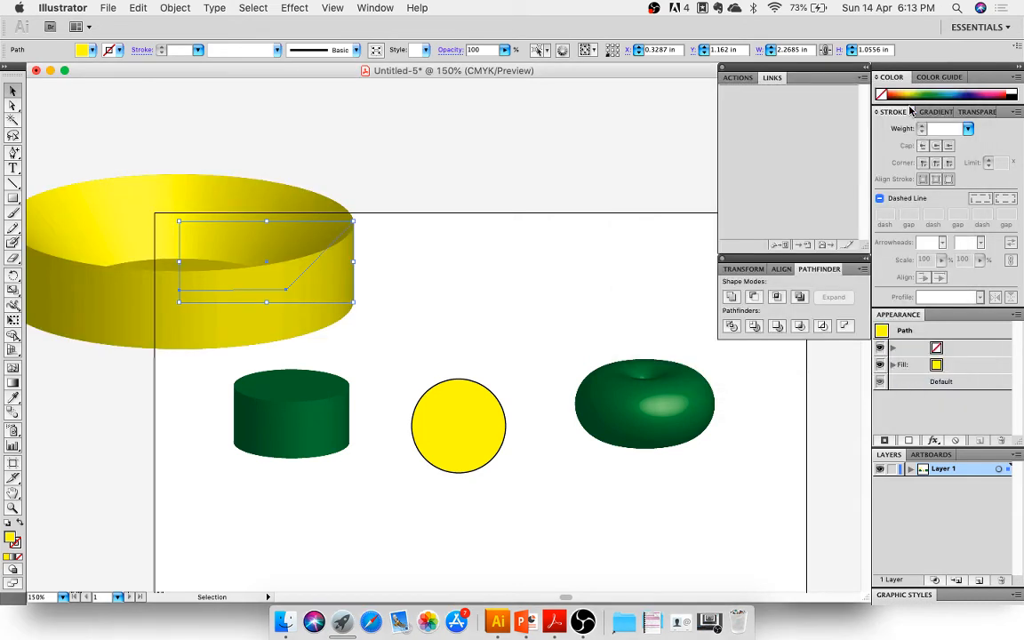
Move the revolved yellow ring to the right over the artboard, and select the yellow circle
drag(222, 299, 395, 305)
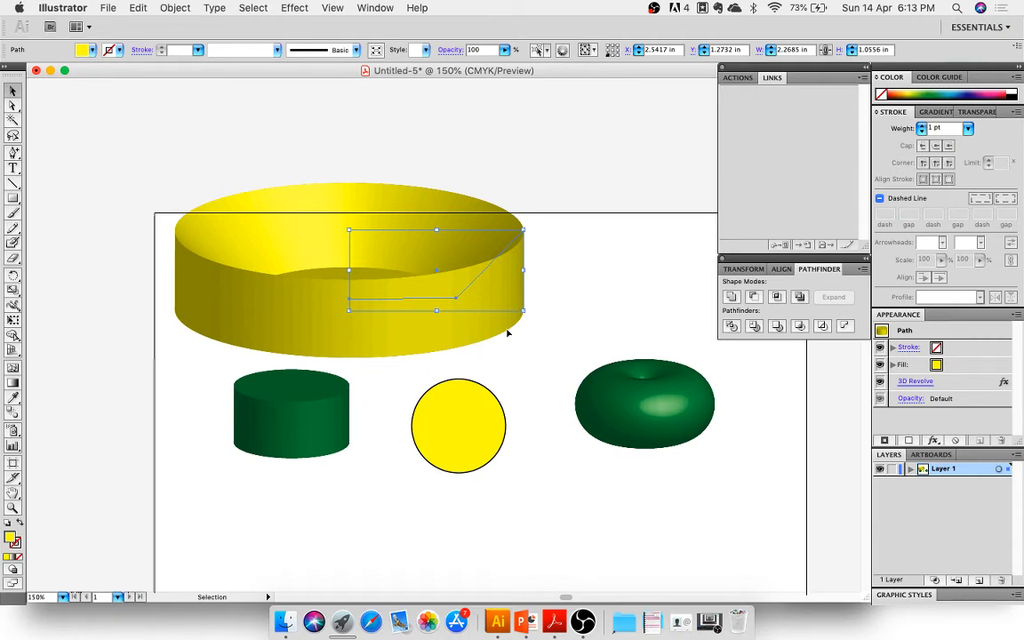
click(512, 379)
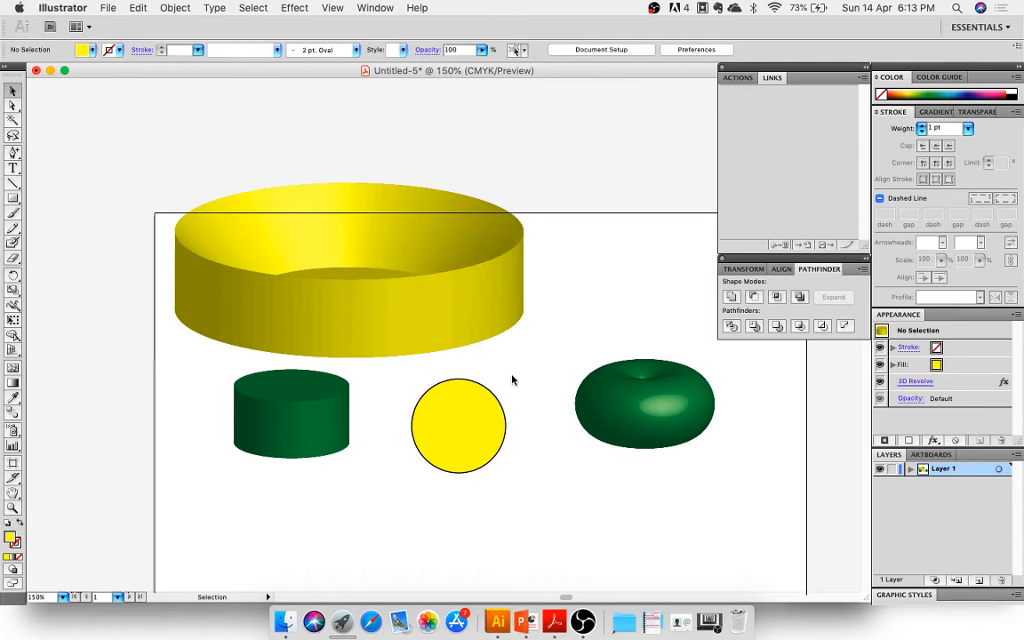
click(391, 298)
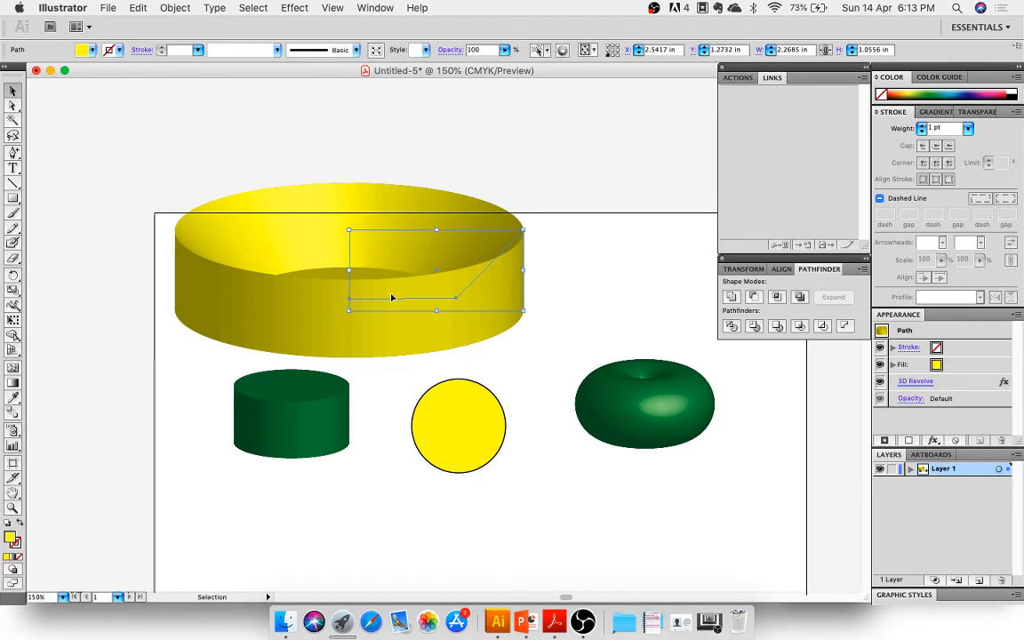
click(476, 394)
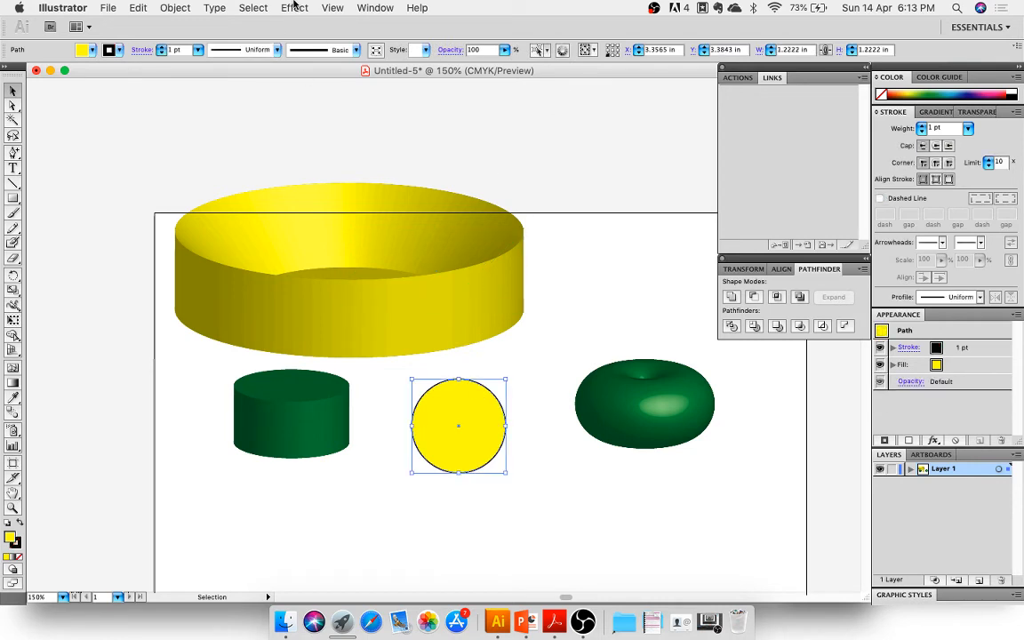
click(280, 6)
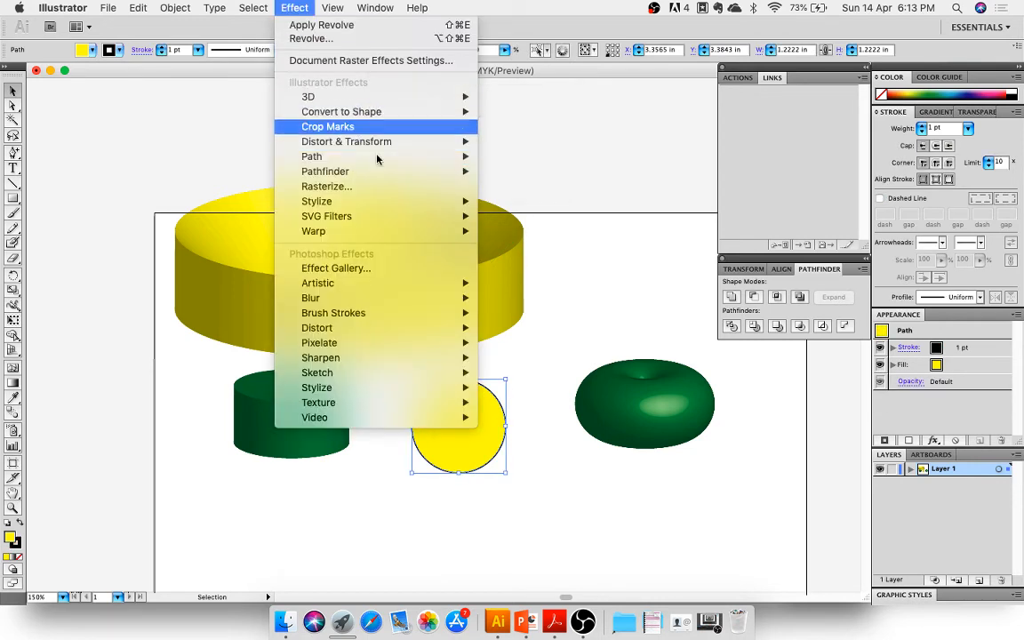
mouse_move(355, 96)
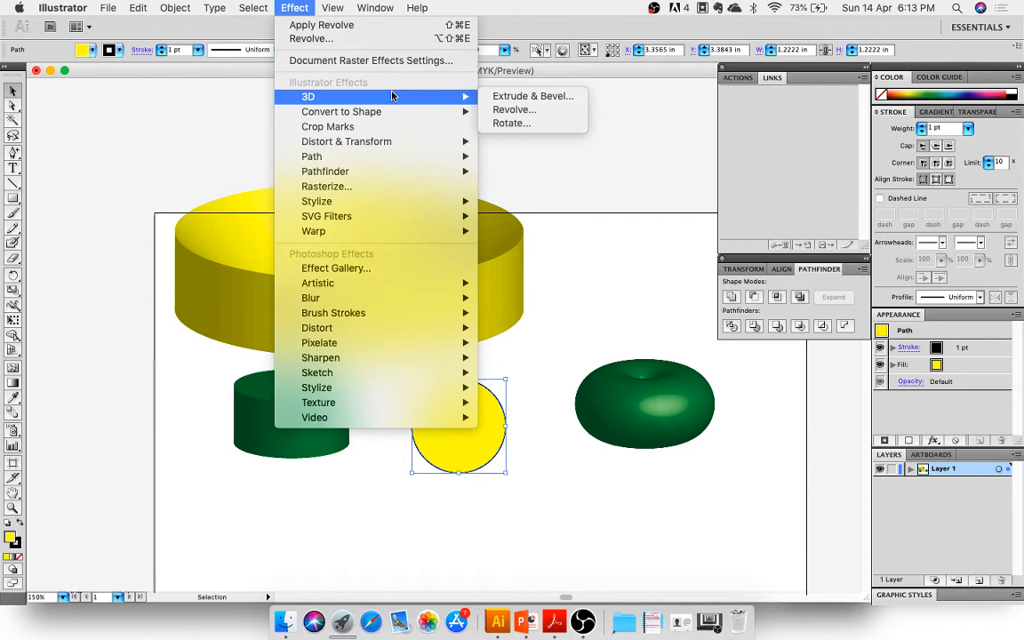
click(520, 125)
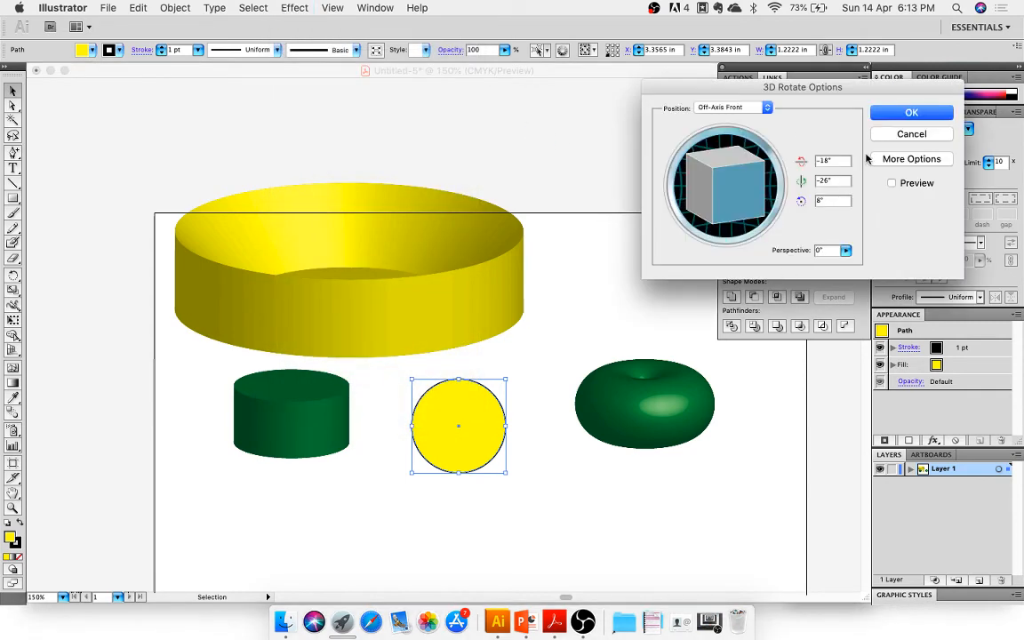
click(911, 134)
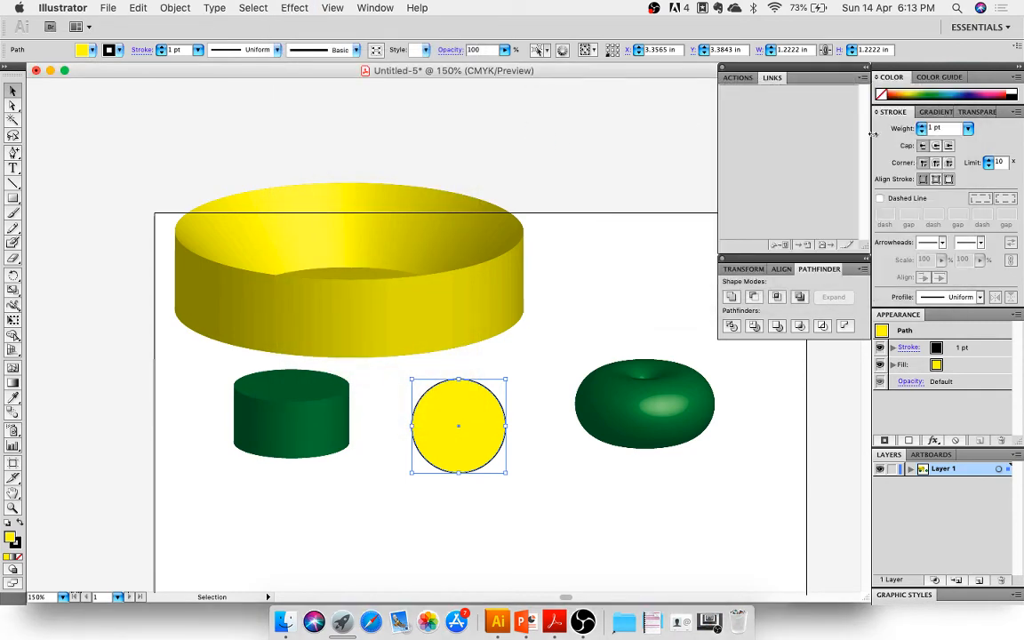
Apply a 3D Revolve effect to the yellow circle, 360° with a 10 pt offset from its left edge
click(279, 7)
mouse_move(368, 97)
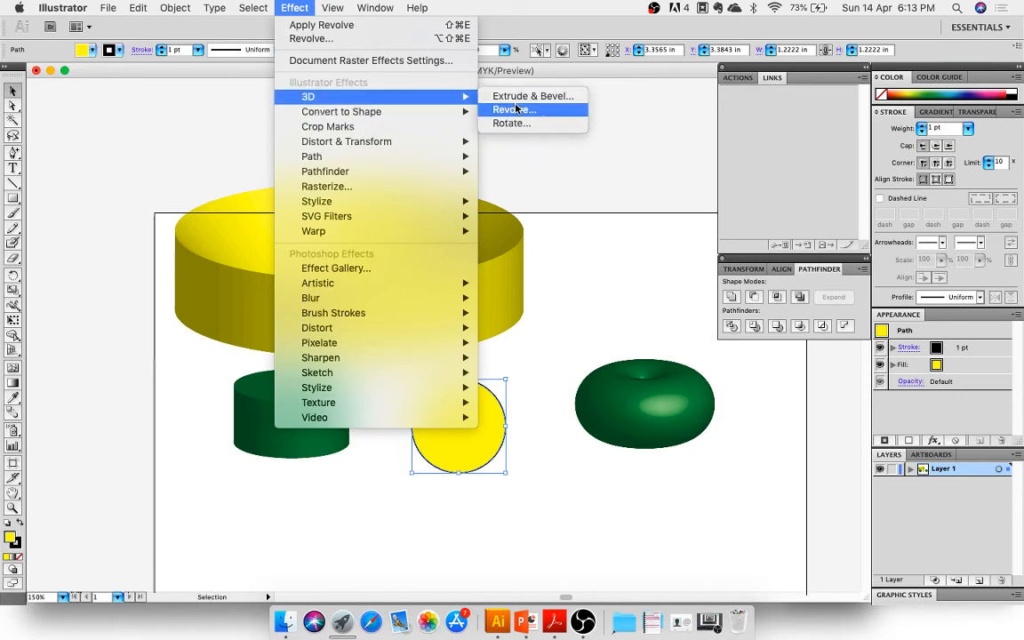
click(516, 109)
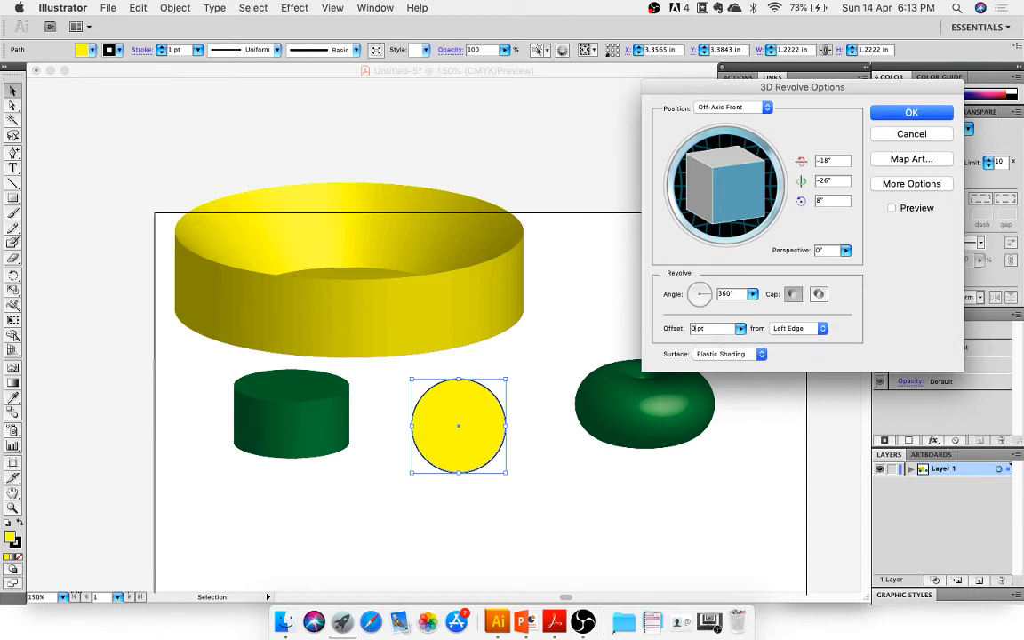
text(10)
click(891, 209)
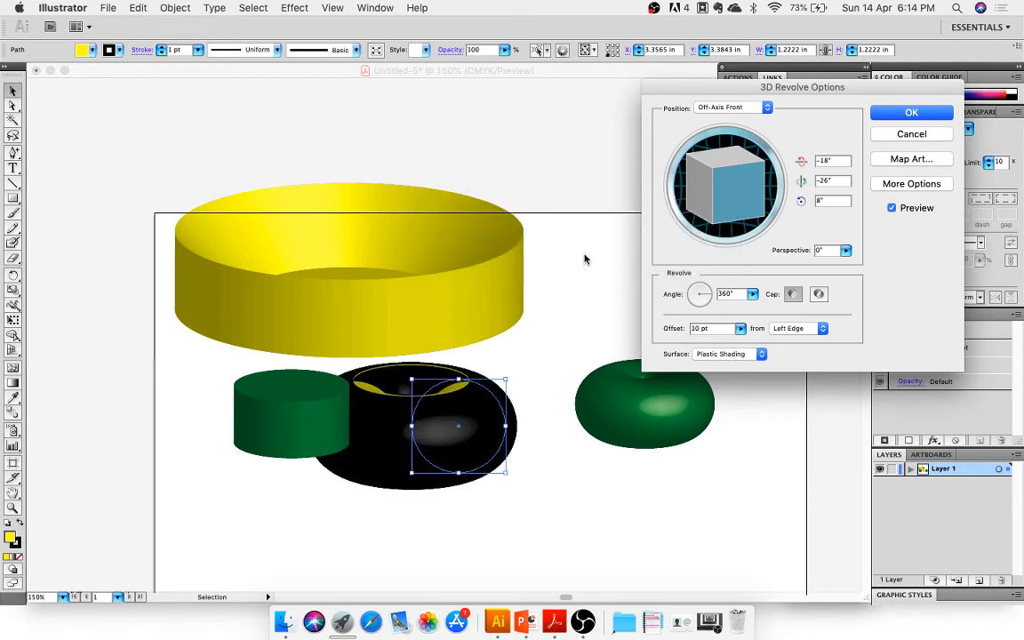
click(884, 112)
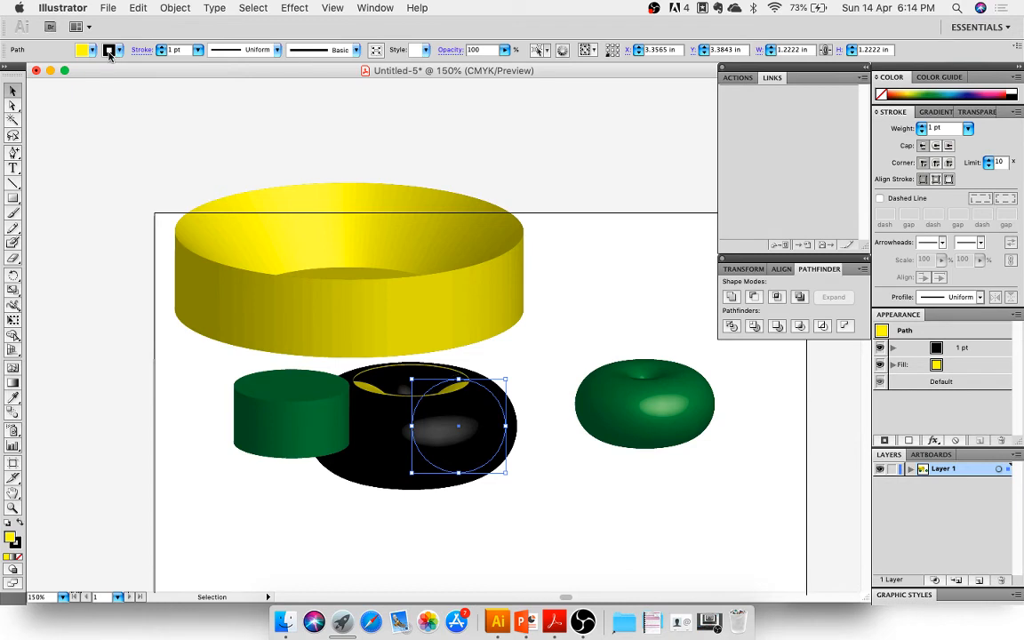
Remove the stroke from the revolved circle by setting its stroke colour to None, and deselect it
click(104, 50)
click(5, 64)
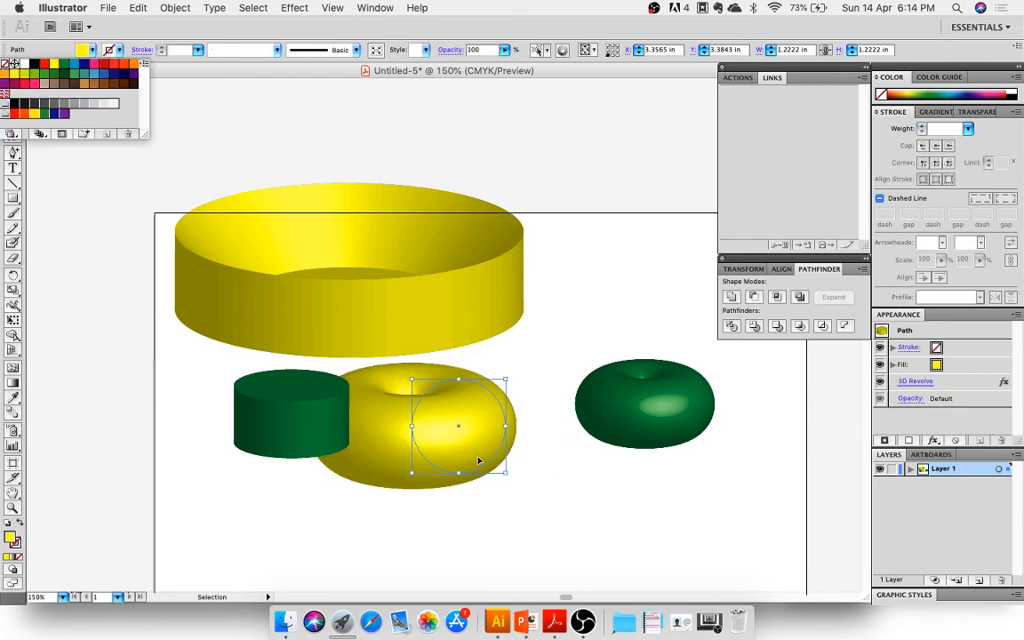
click(459, 429)
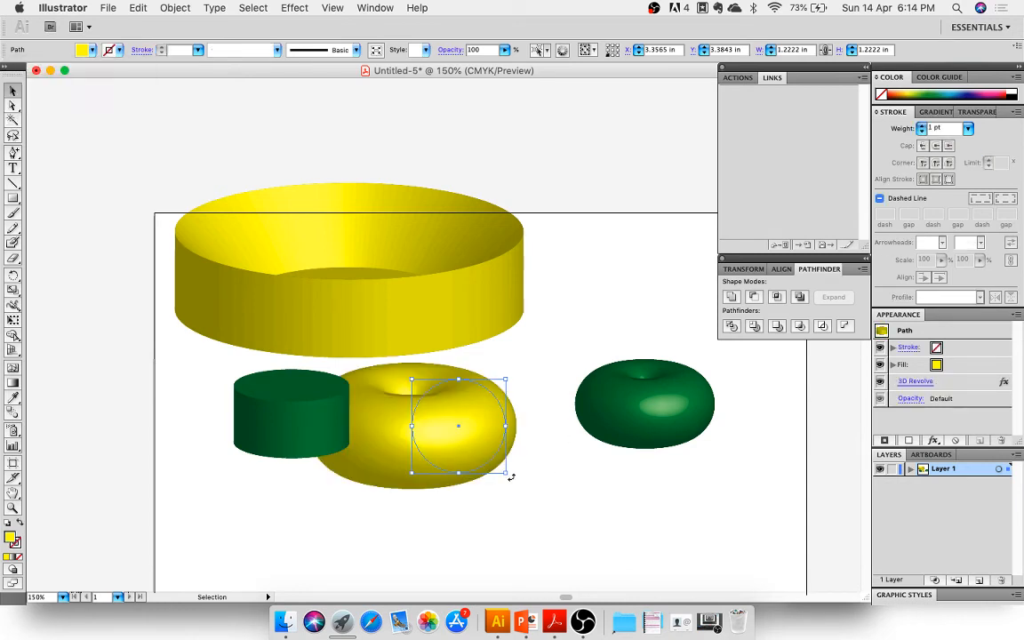
click(556, 490)
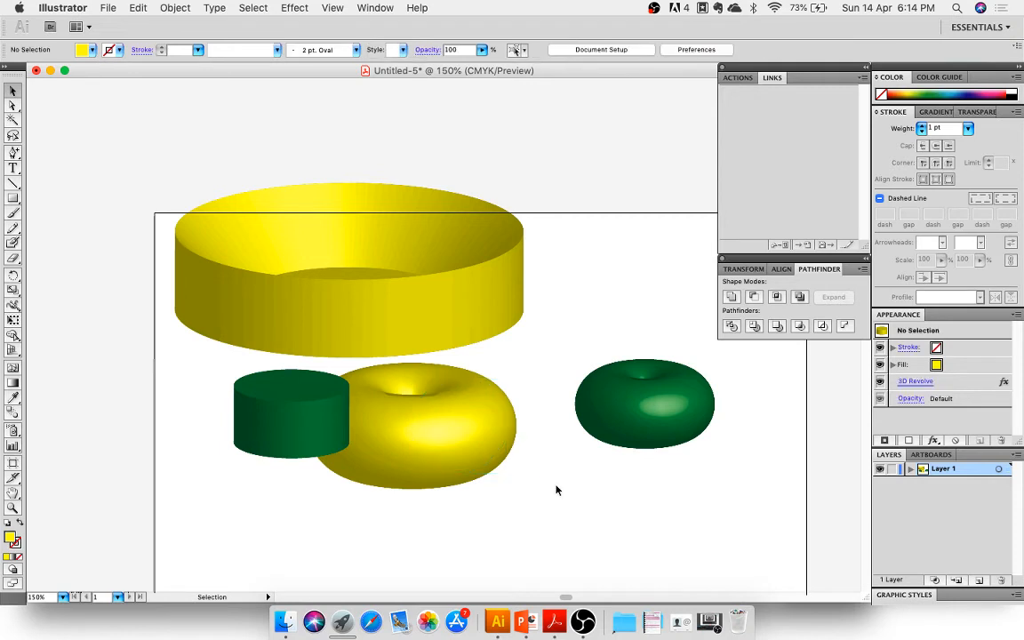
Delete all the artwork on the artboard
key(super+a)
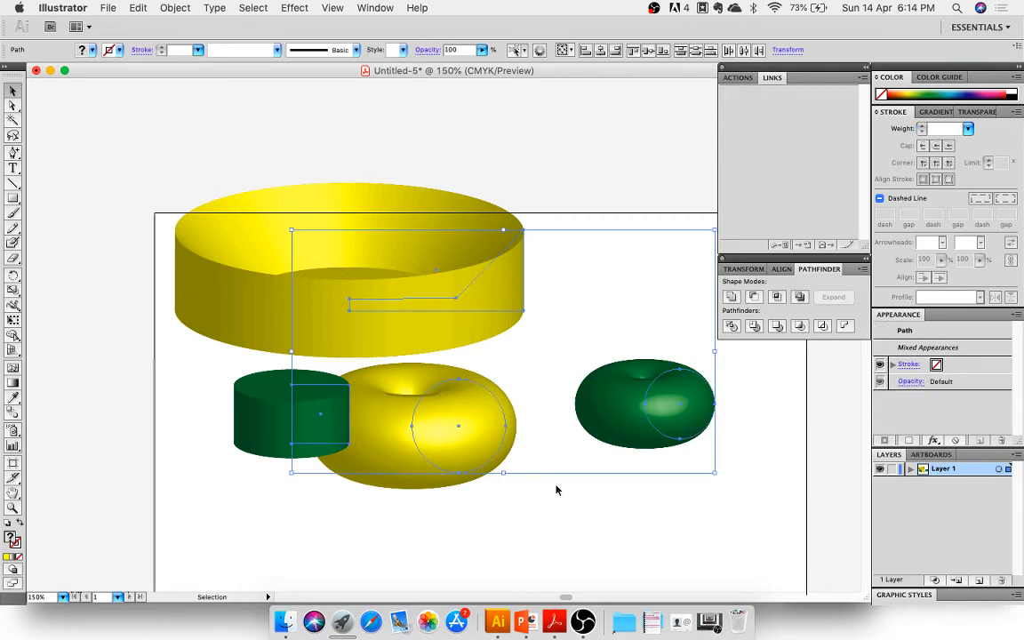
key(Delete)
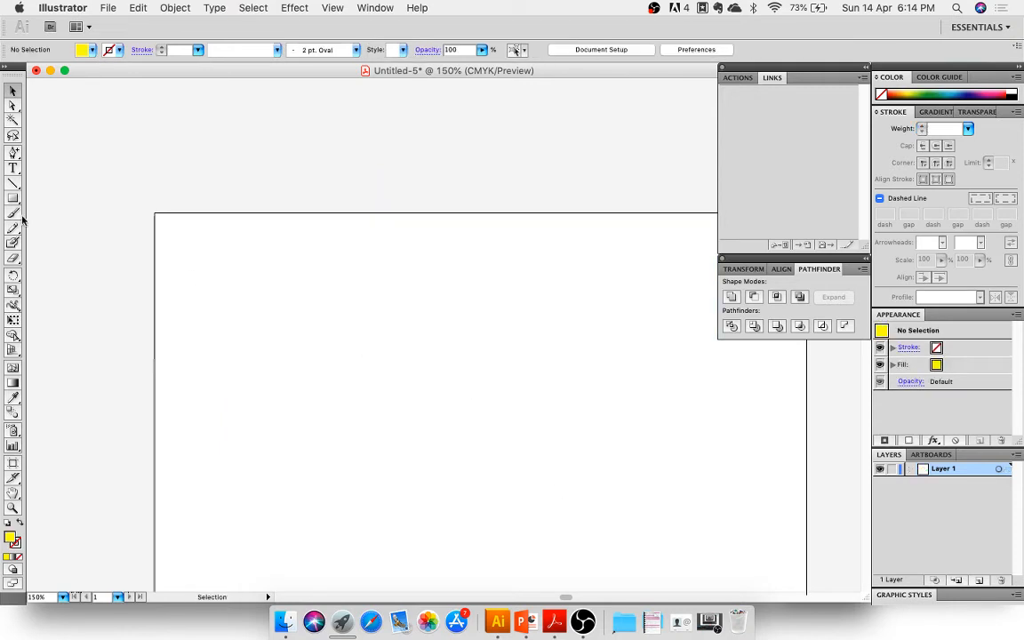
Draw a yellow rectangle about 1.5 in wide and 1.37 in high, and move it up and to the right on the artboard
click(14, 198)
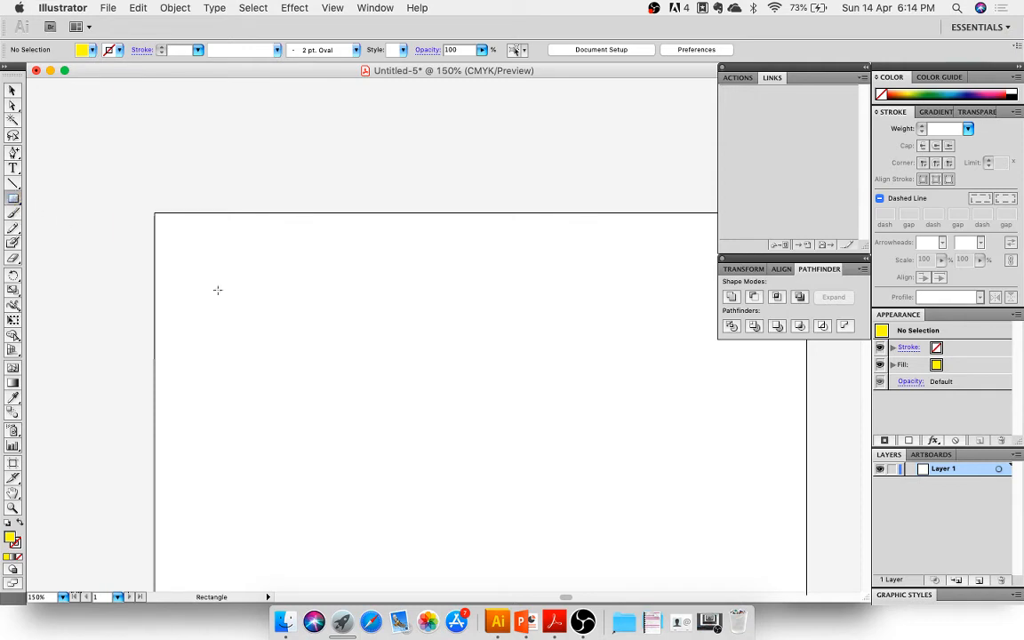
drag(265, 296, 381, 400)
click(12, 89)
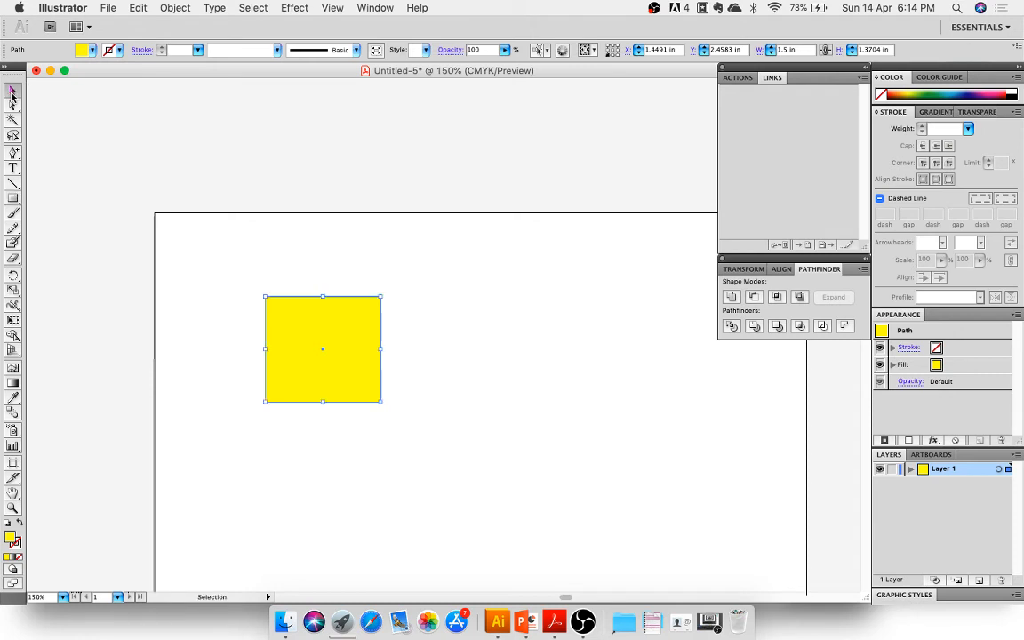
click(218, 195)
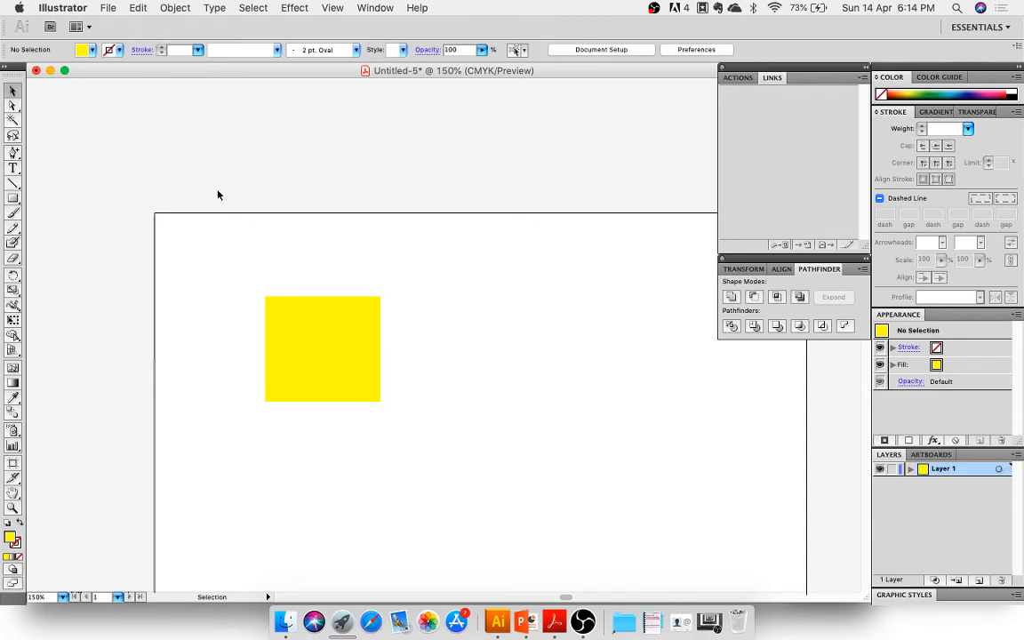
click(344, 354)
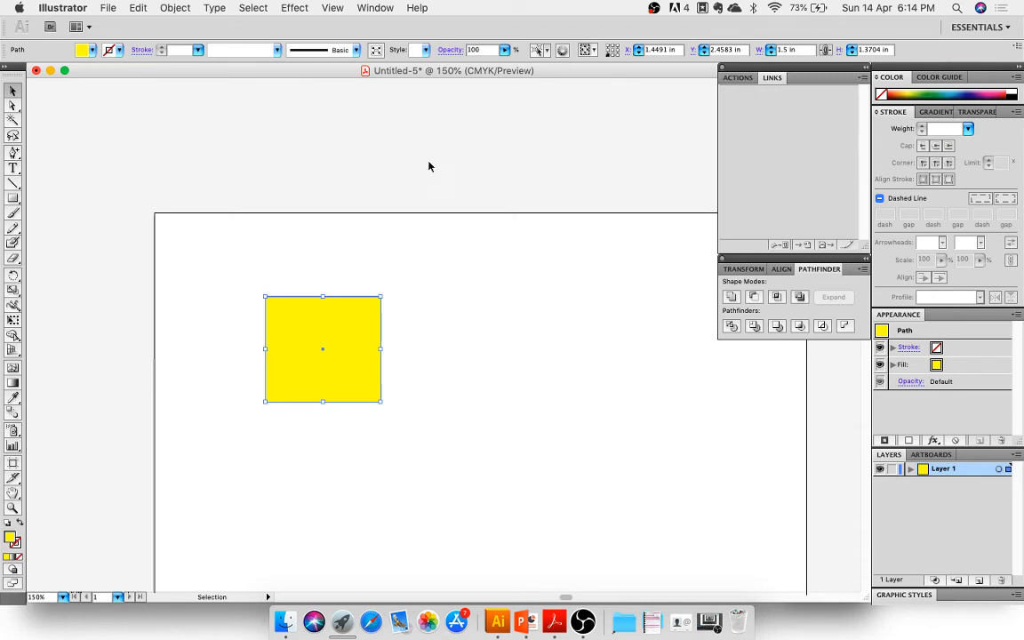
drag(317, 363, 422, 321)
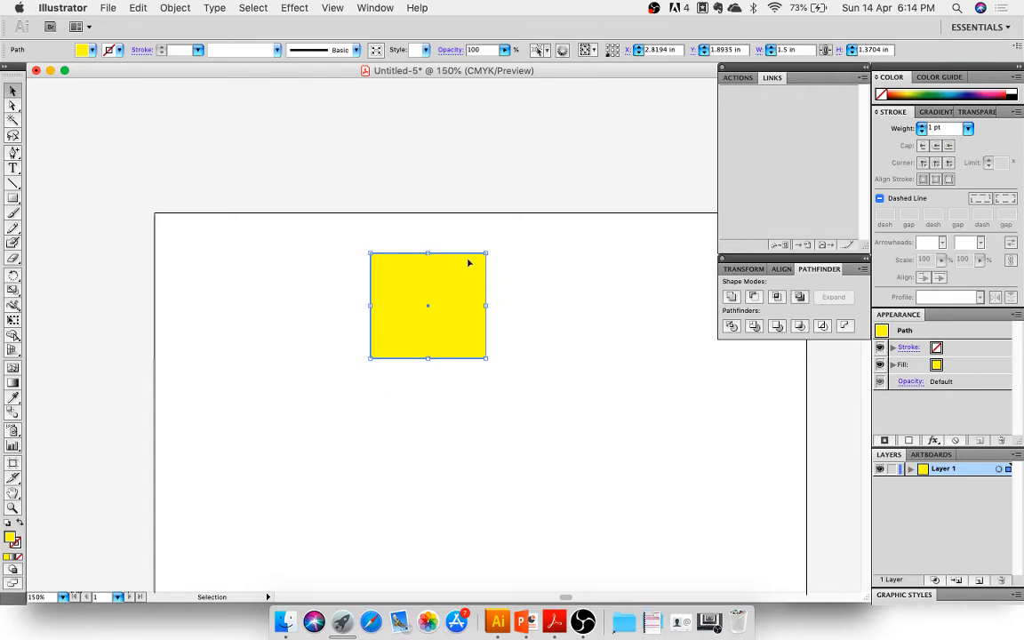
Unlink the yellow rectangle's width and height, set it to 2 in wide and 1 in high, and deselect it
click(867, 50)
text(1)
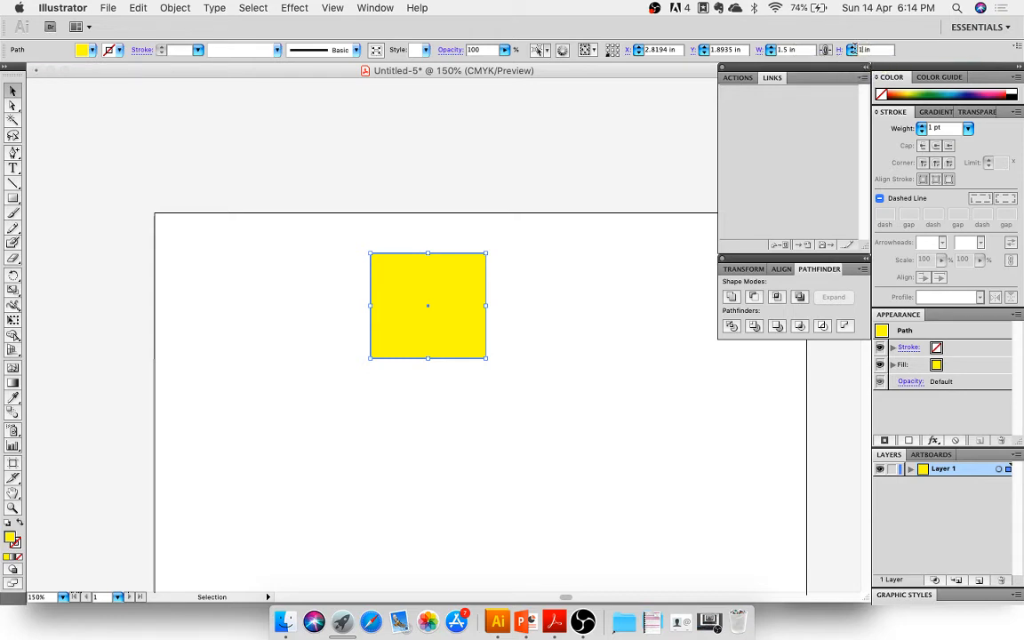
click(773, 49)
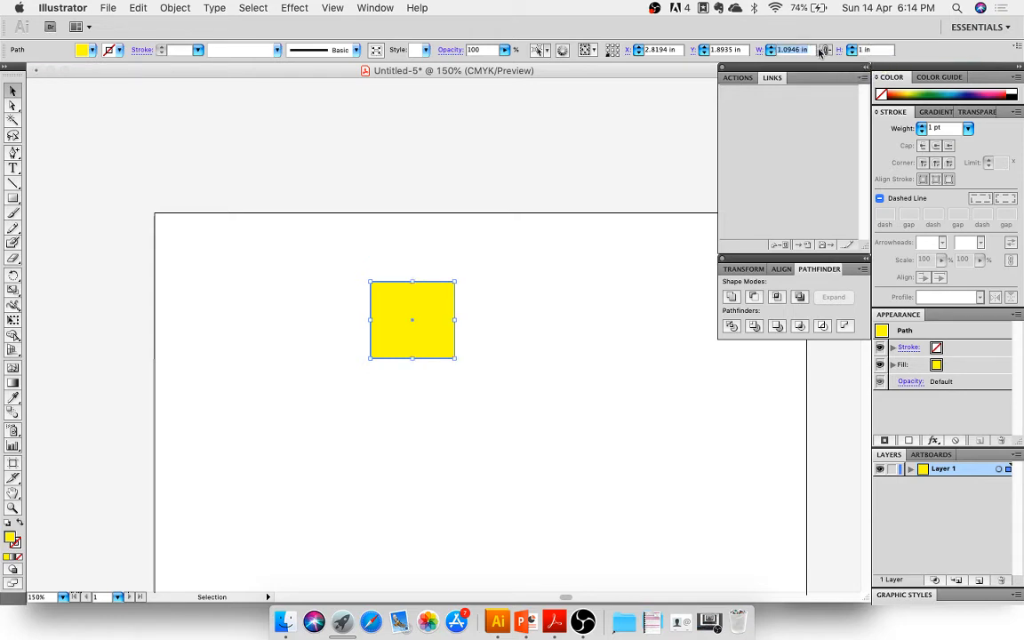
click(825, 51)
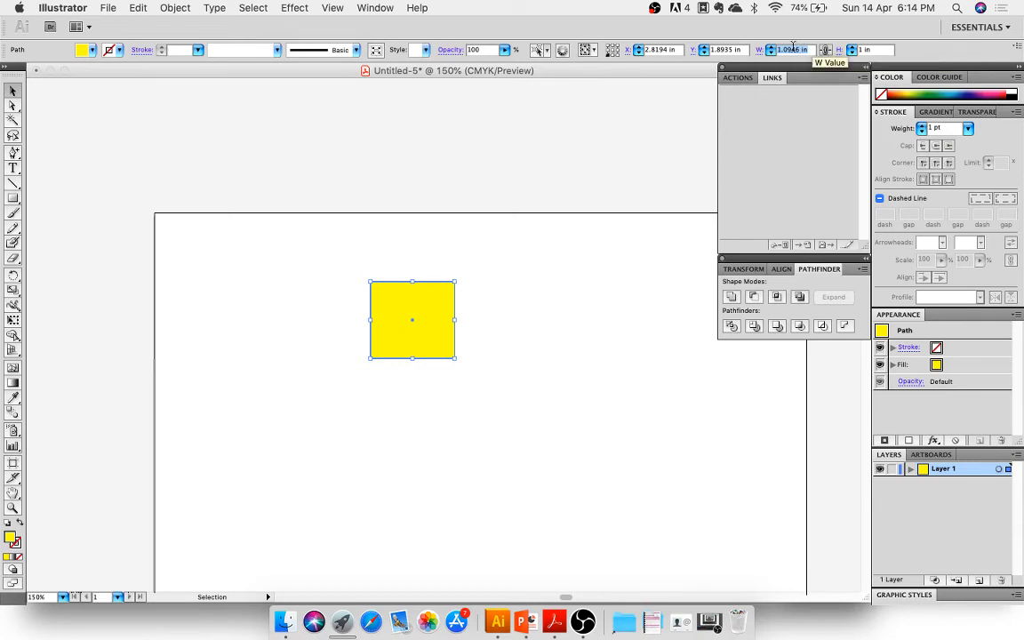
double_click(797, 51)
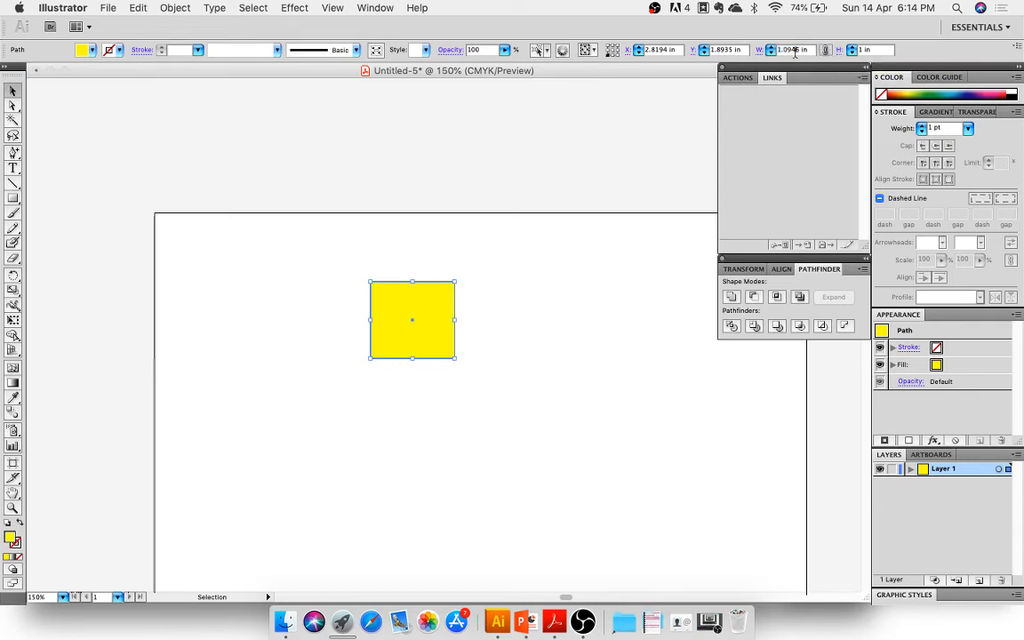
text(2)
click(871, 51)
click(196, 263)
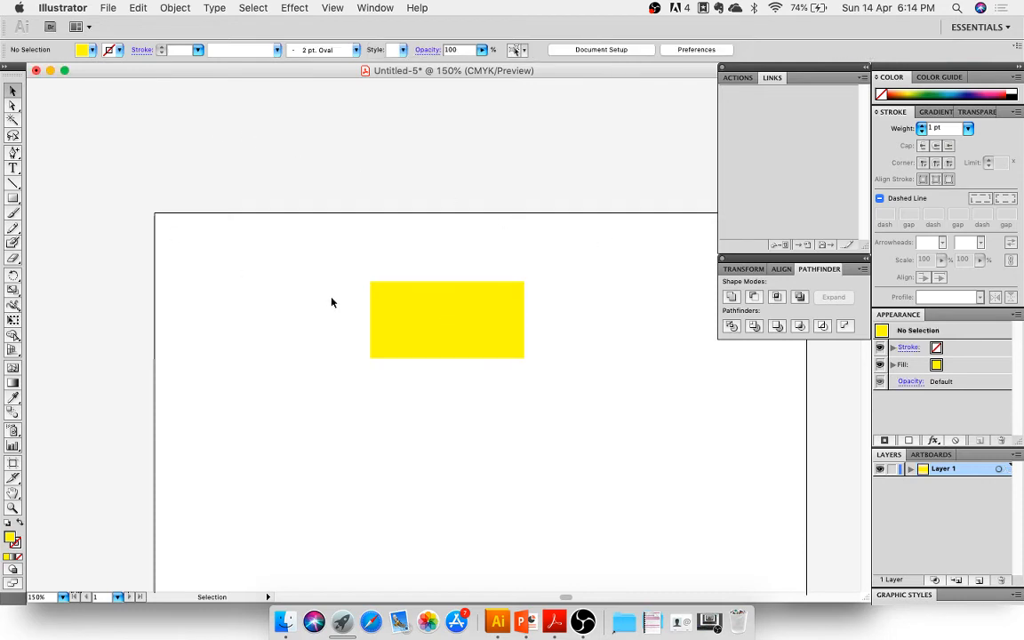
Copy and paste the 2 × 1 in yellow rectangle, and place the duplicate below and to the left of the original
click(411, 352)
key(super+c)
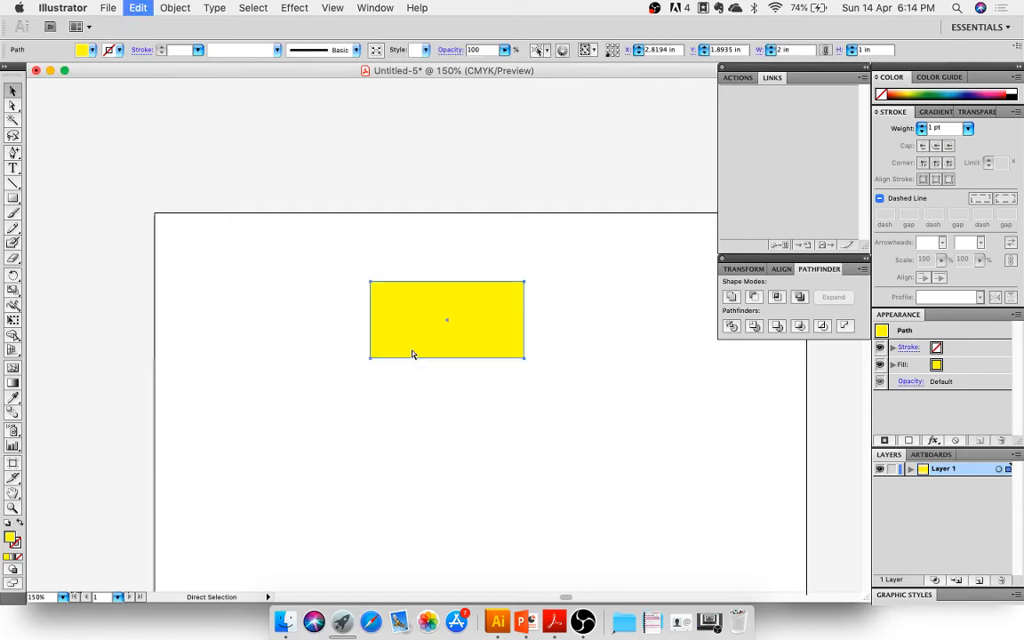
key(super+v)
drag(452, 348, 349, 470)
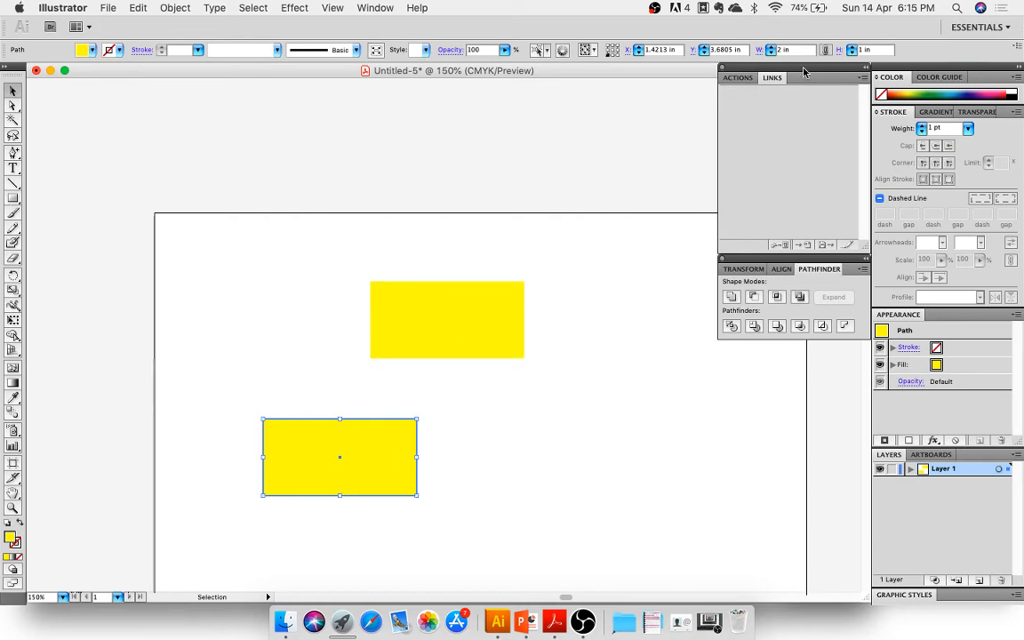
Set the duplicate rectangle's width to 1.8 in and its height to 0.8 in
click(781, 51)
click(859, 51)
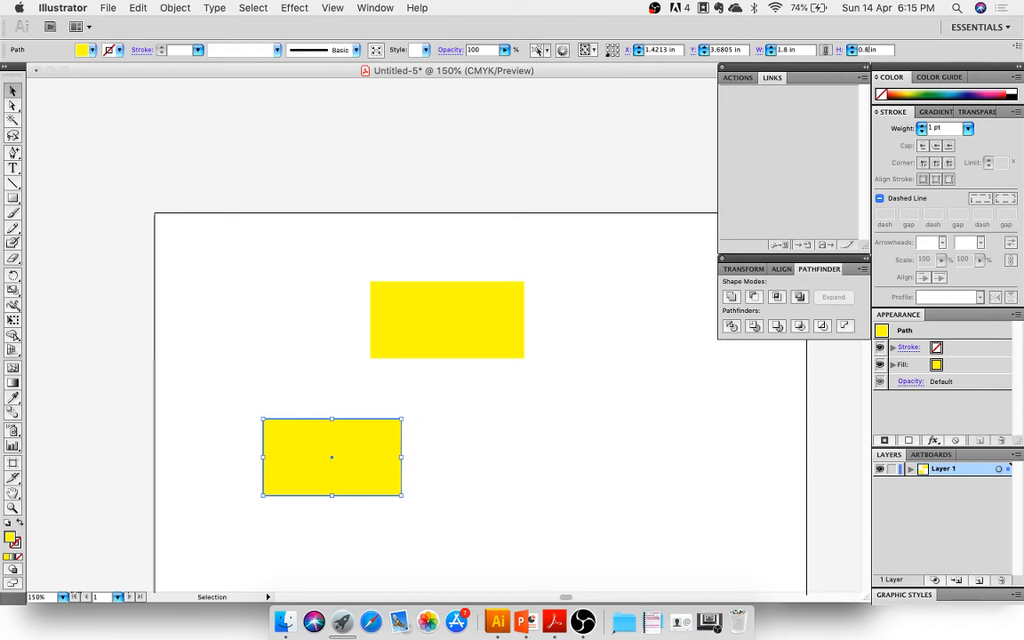
key(Return)
click(445, 500)
click(372, 473)
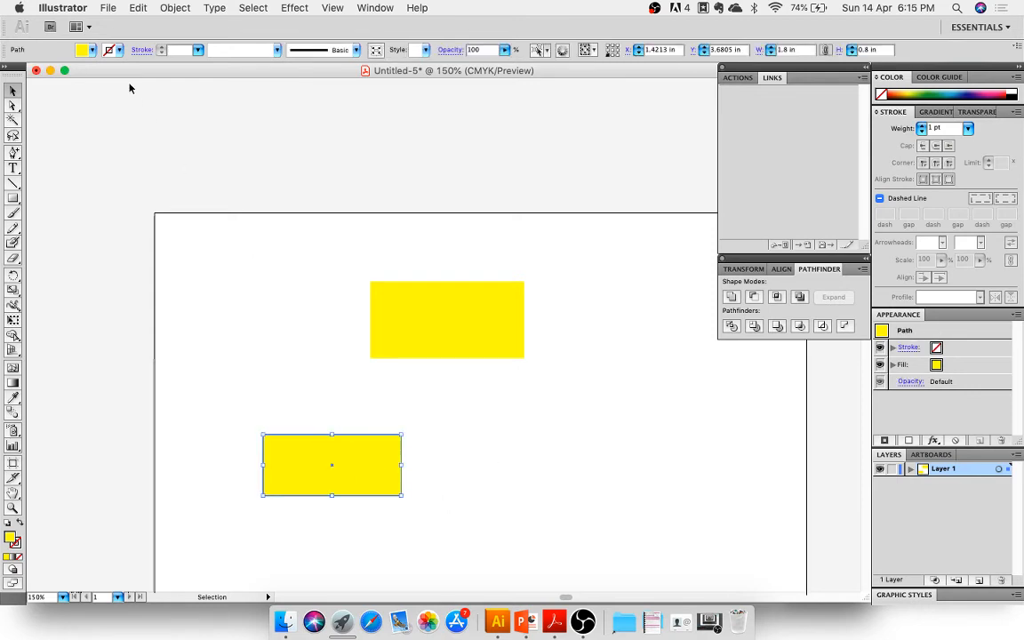
Fill the smaller rectangle with red and centre it on top of the larger yellow rectangle
click(78, 51)
click(39, 64)
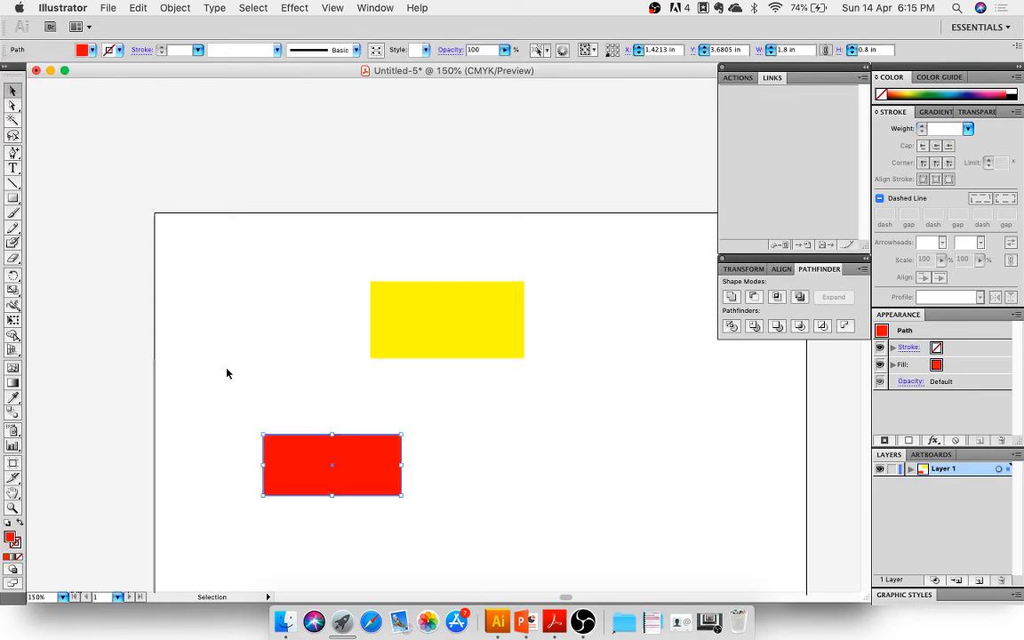
drag(328, 467, 448, 324)
click(435, 393)
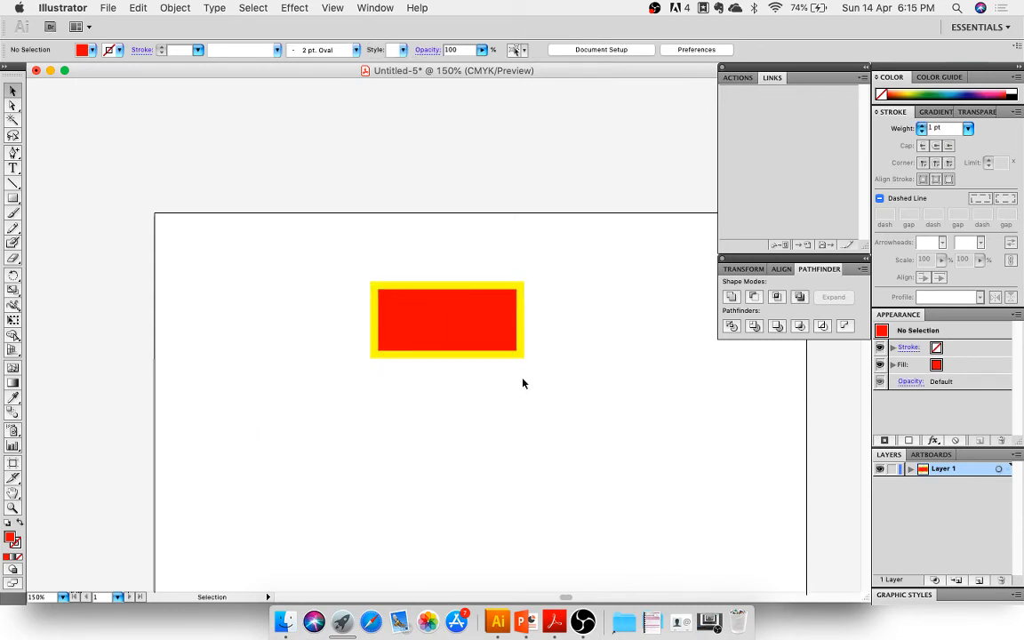
Place a copy of the yellow rectangle on the empty area below, and cut the red rectangle out of the original with Minus Front
drag(525, 294, 527, 304)
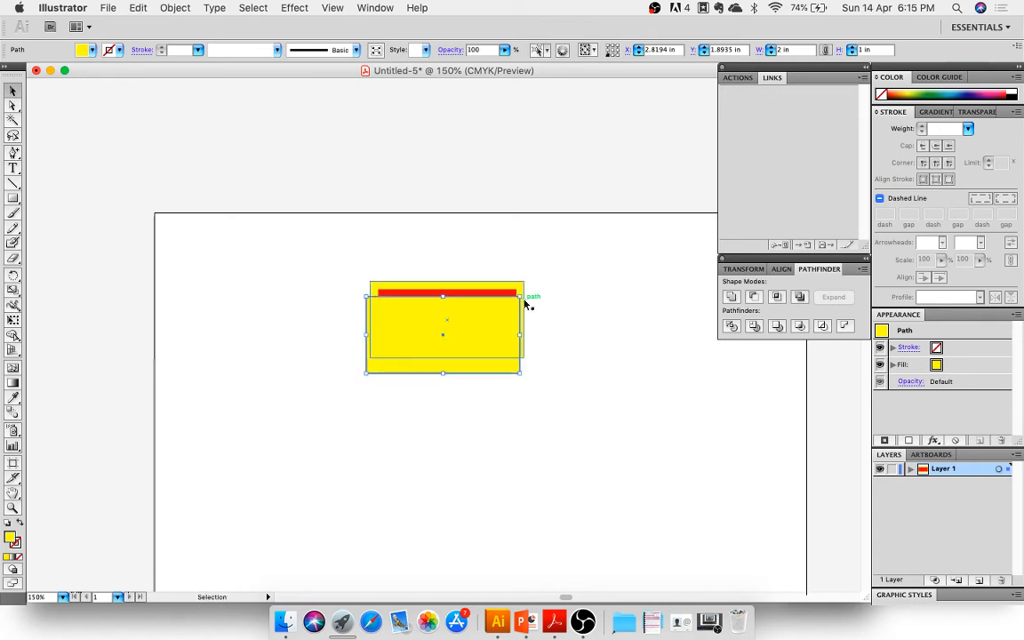
drag(461, 322, 366, 474)
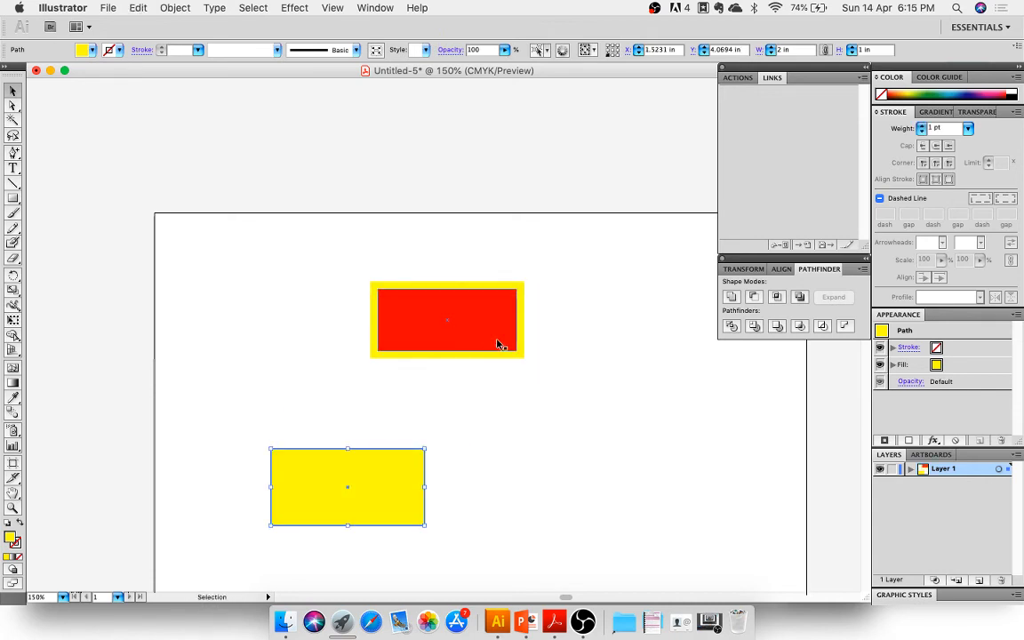
drag(544, 379, 317, 231)
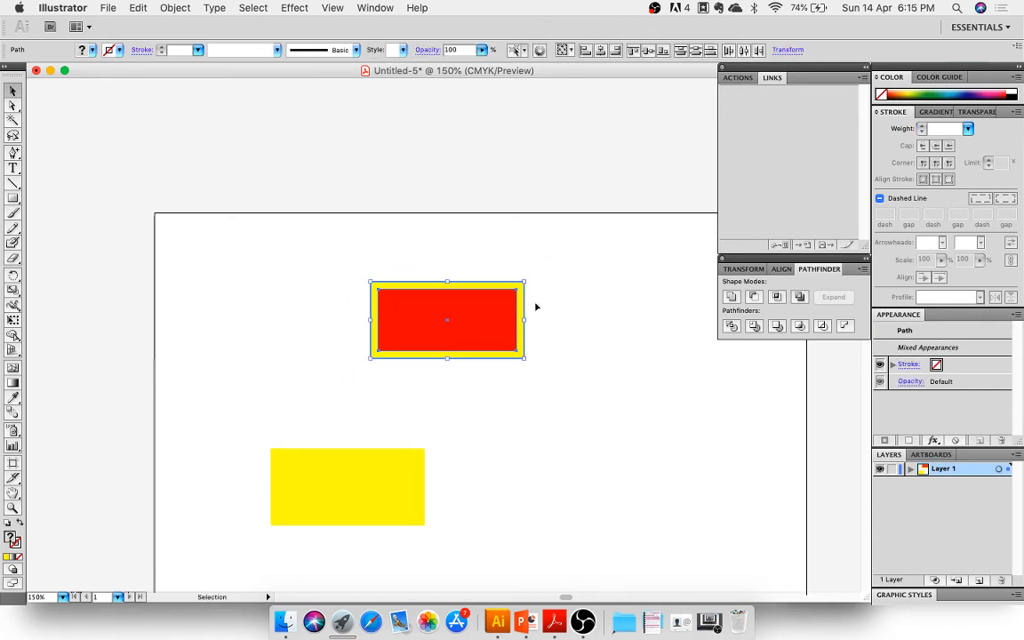
click(753, 297)
click(583, 416)
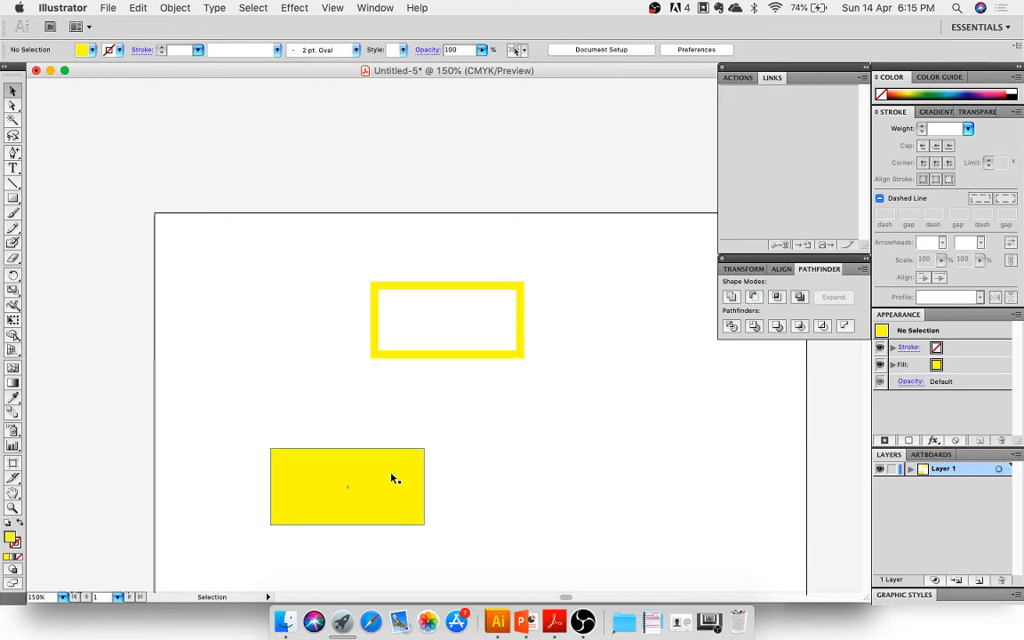
Fill the yellow frame with light grey, and move the solid yellow rectangle up and right to just below the frame
drag(392, 475, 470, 451)
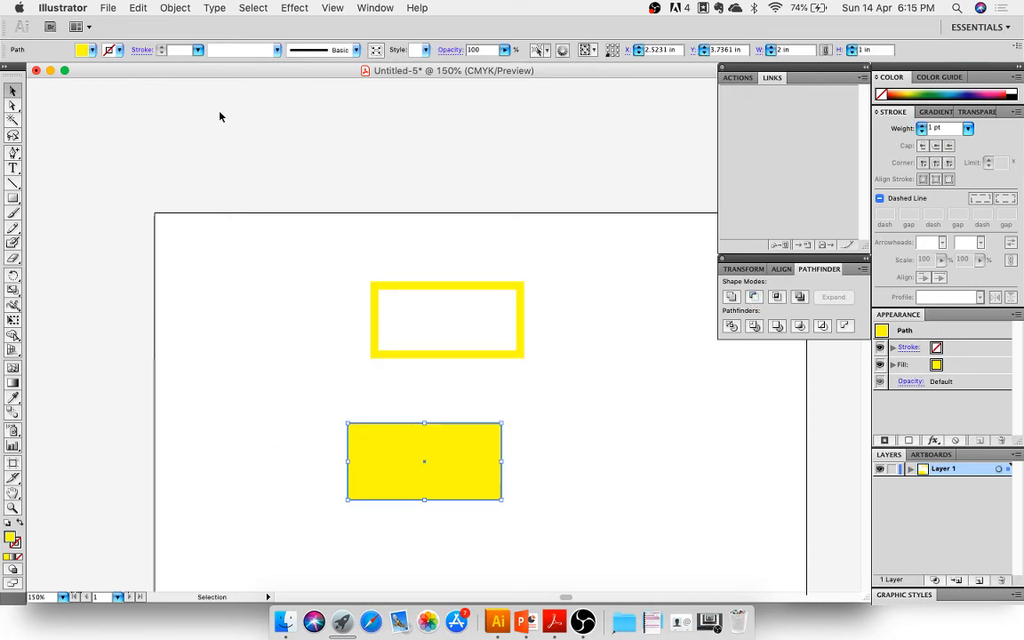
click(373, 287)
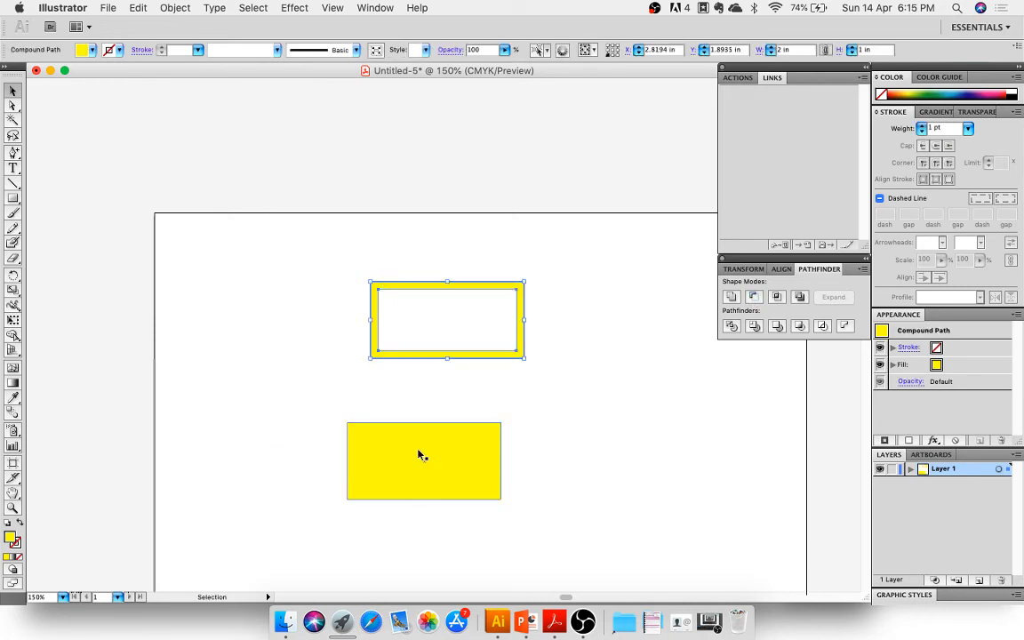
click(92, 51)
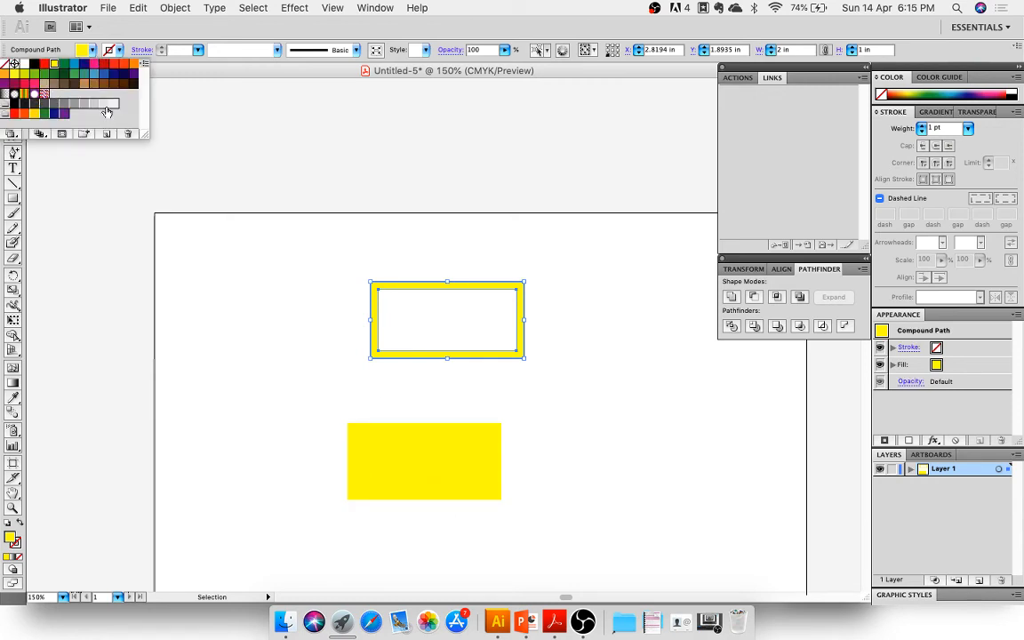
click(104, 103)
click(225, 363)
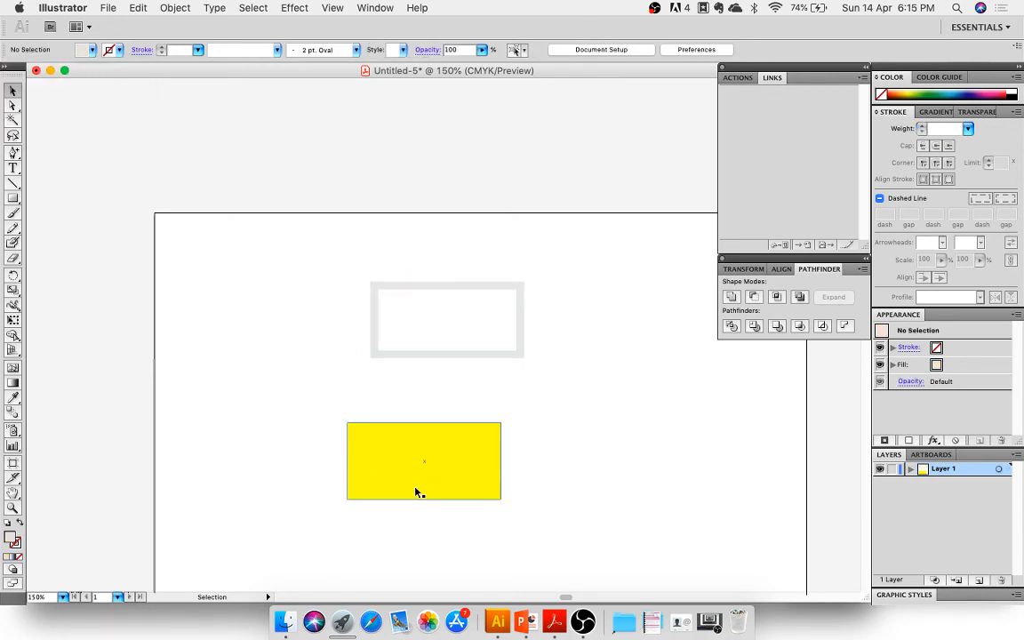
drag(418, 488, 487, 451)
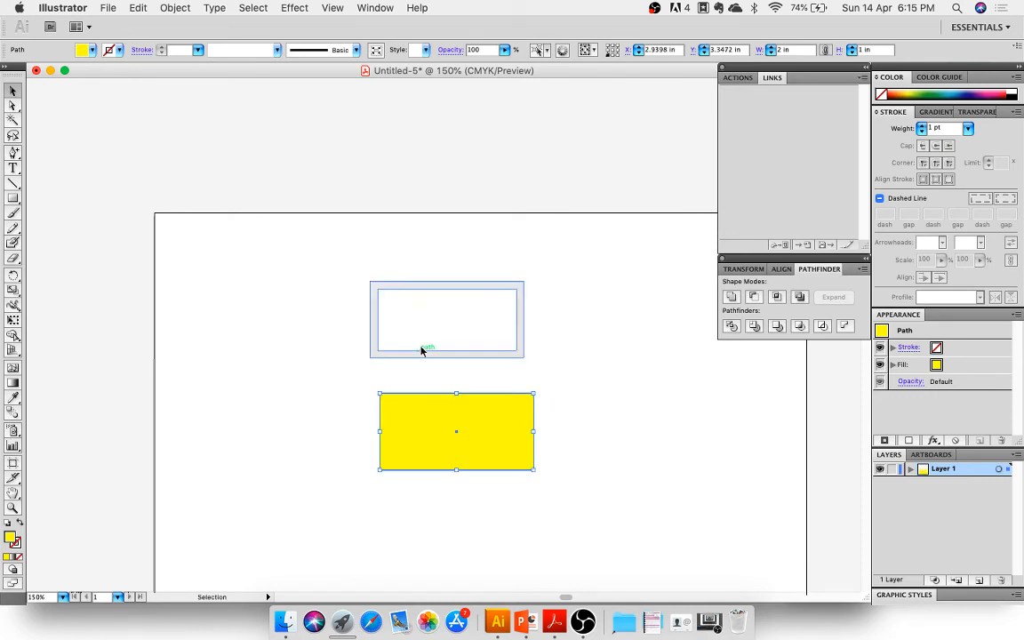
click(425, 348)
Set up a 3D Extrude & Bevel effect on the solid yellow rectangle with 5 pt depth and Isometric Top position, previewing it
click(427, 447)
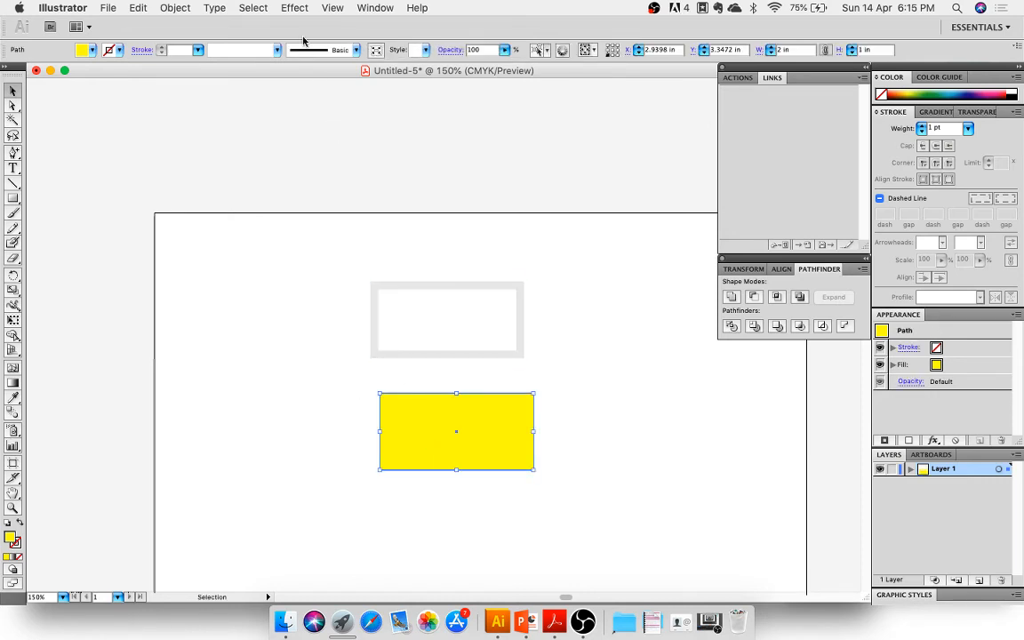
click(294, 7)
mouse_move(331, 101)
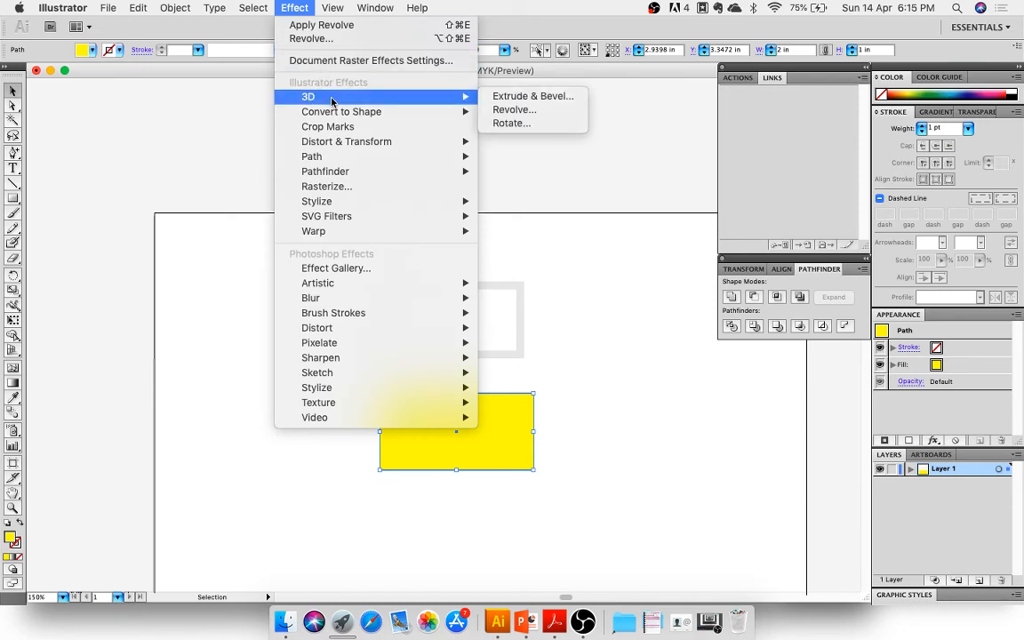
click(506, 96)
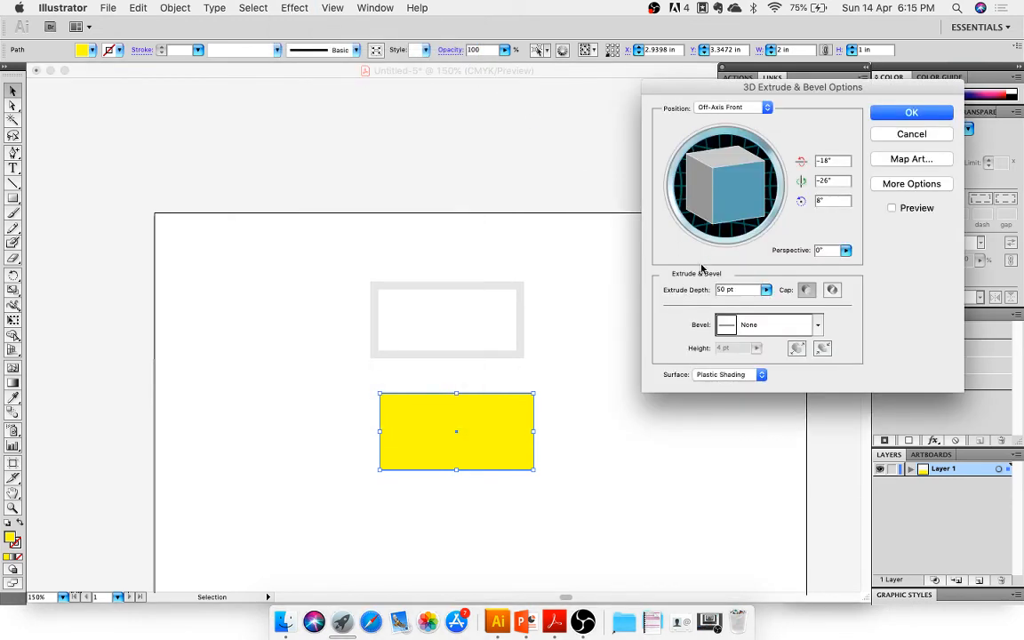
click(725, 289)
text(5)
click(757, 109)
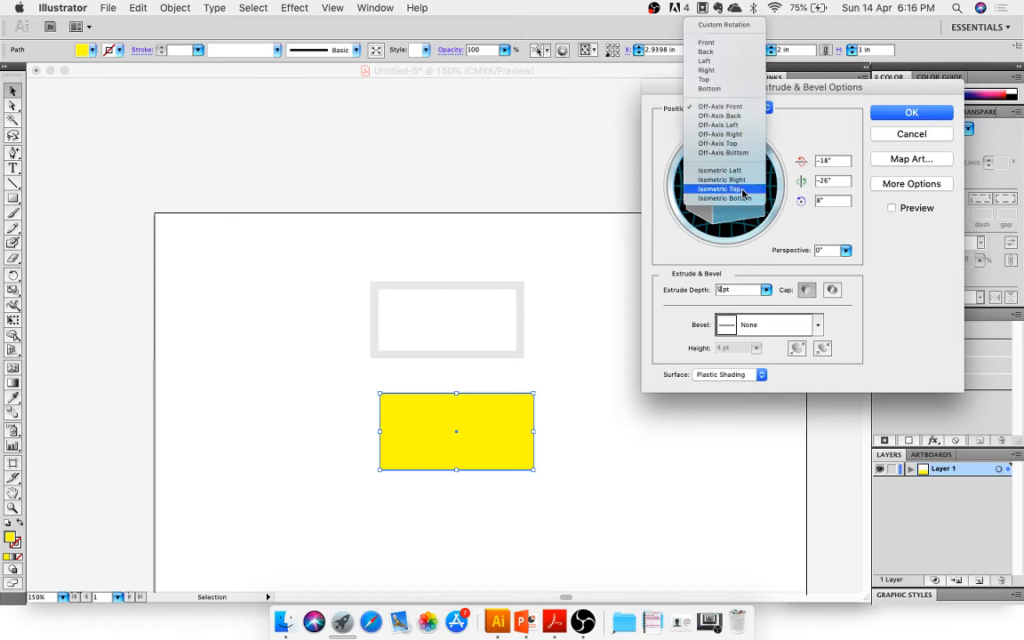
click(742, 191)
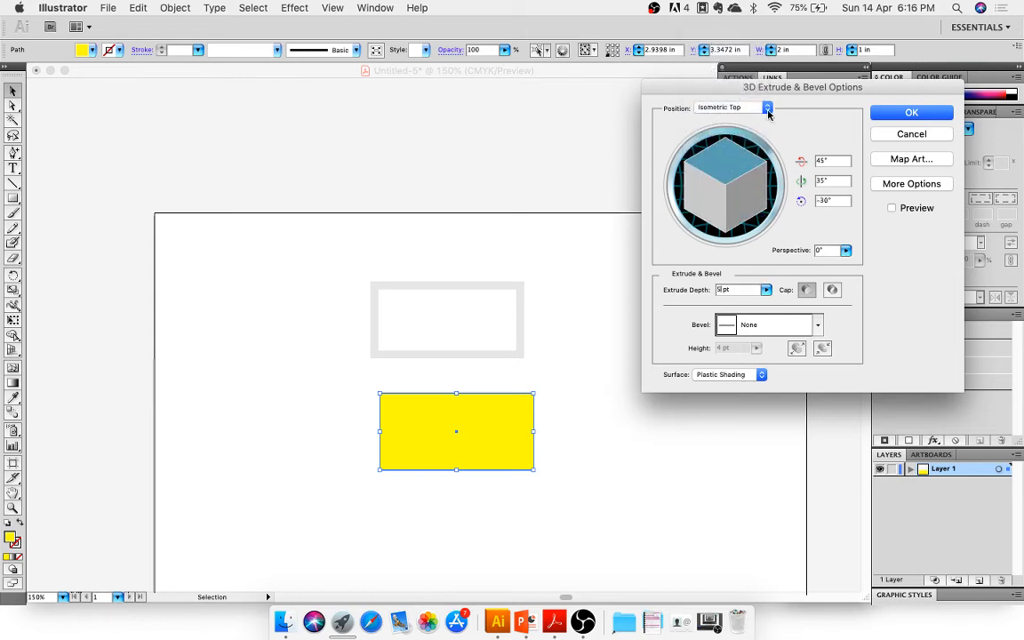
click(904, 209)
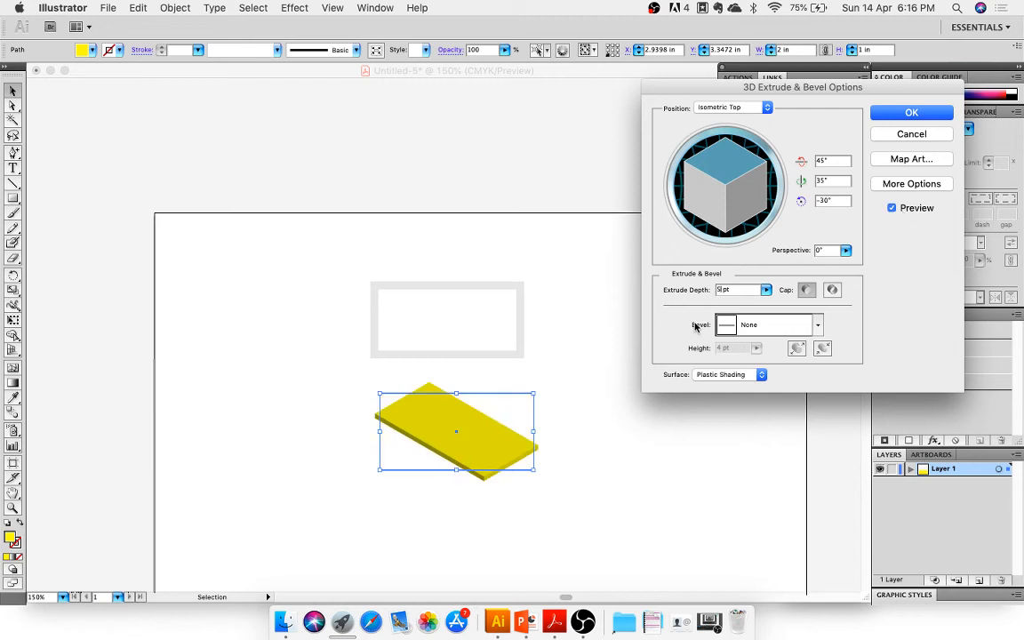
Try the Isometric Right, Isometric Left and Off-Axis Bottom positions, and apply the extrusion with Isometric Top
click(729, 107)
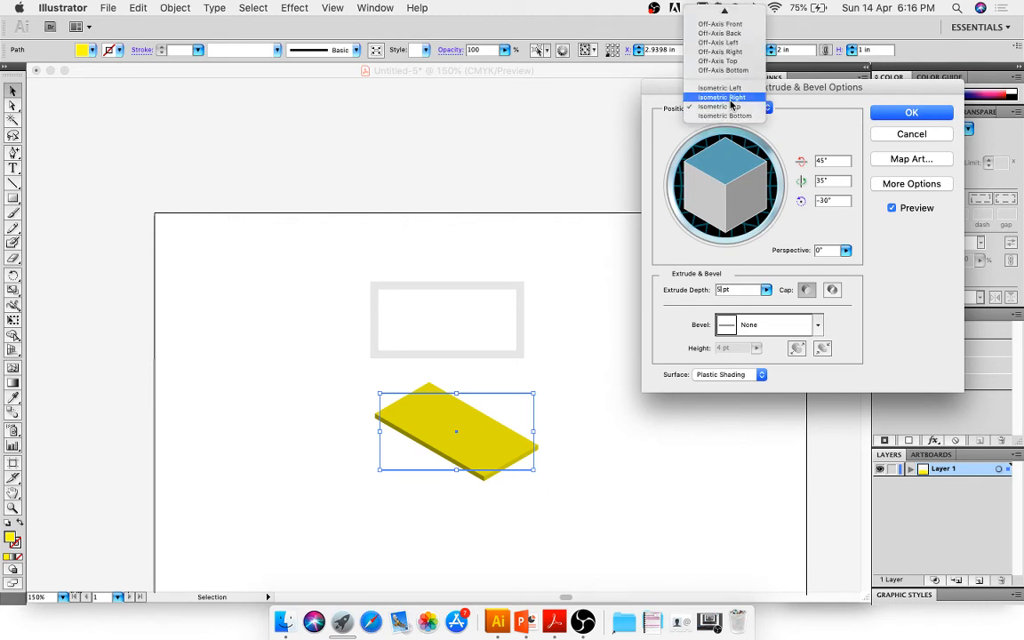
click(722, 97)
click(727, 108)
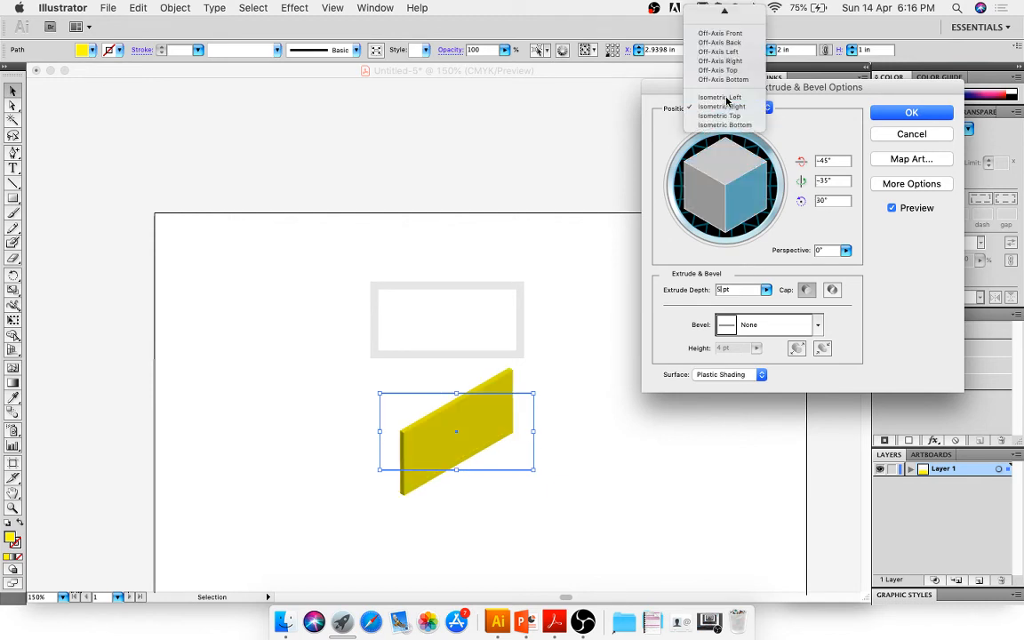
click(721, 97)
click(721, 108)
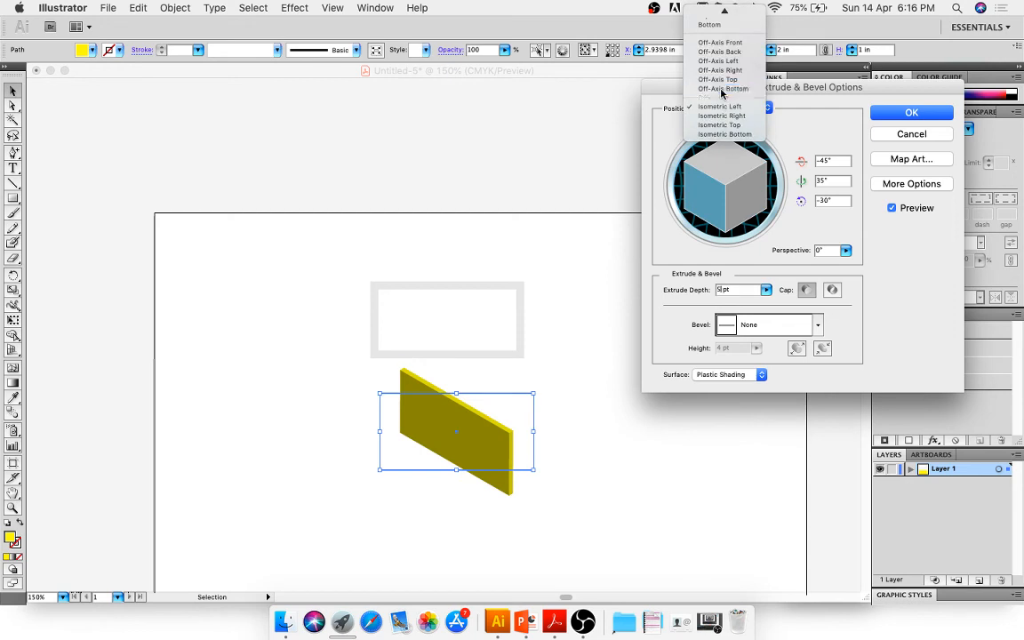
click(722, 89)
click(715, 107)
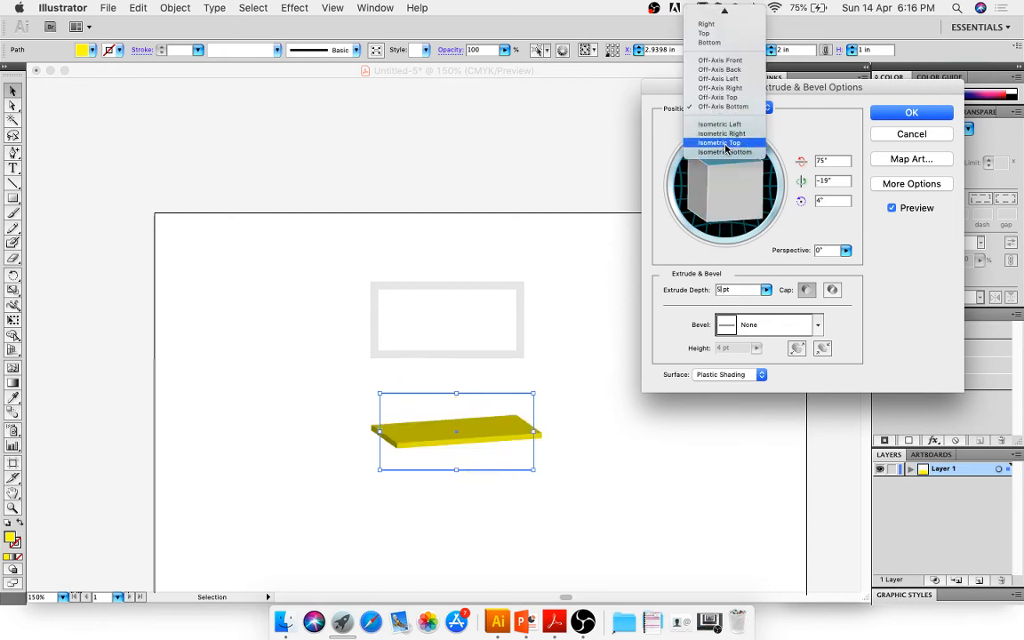
click(722, 143)
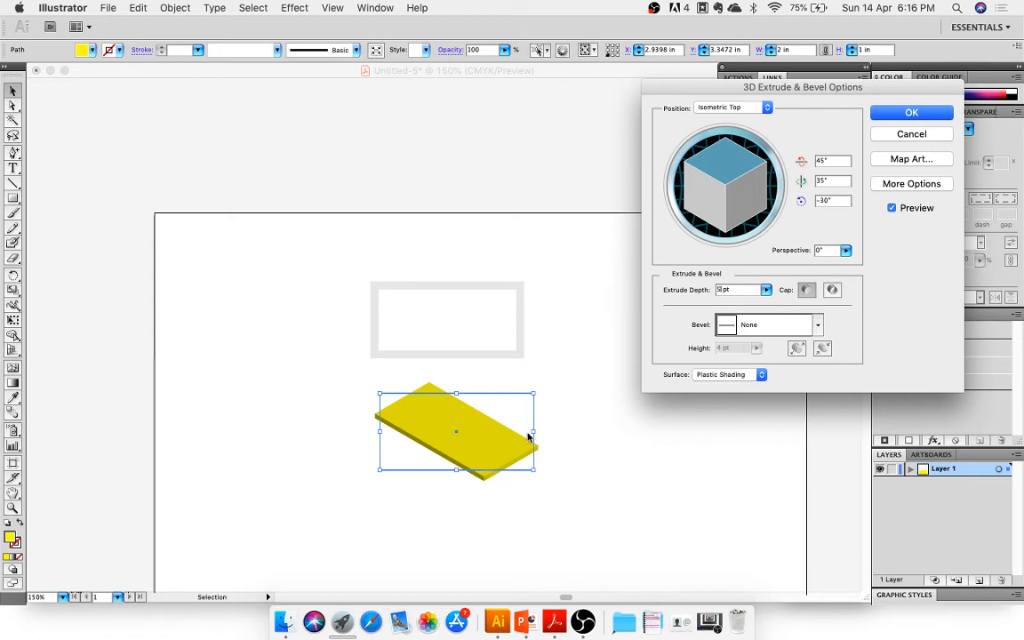
click(911, 112)
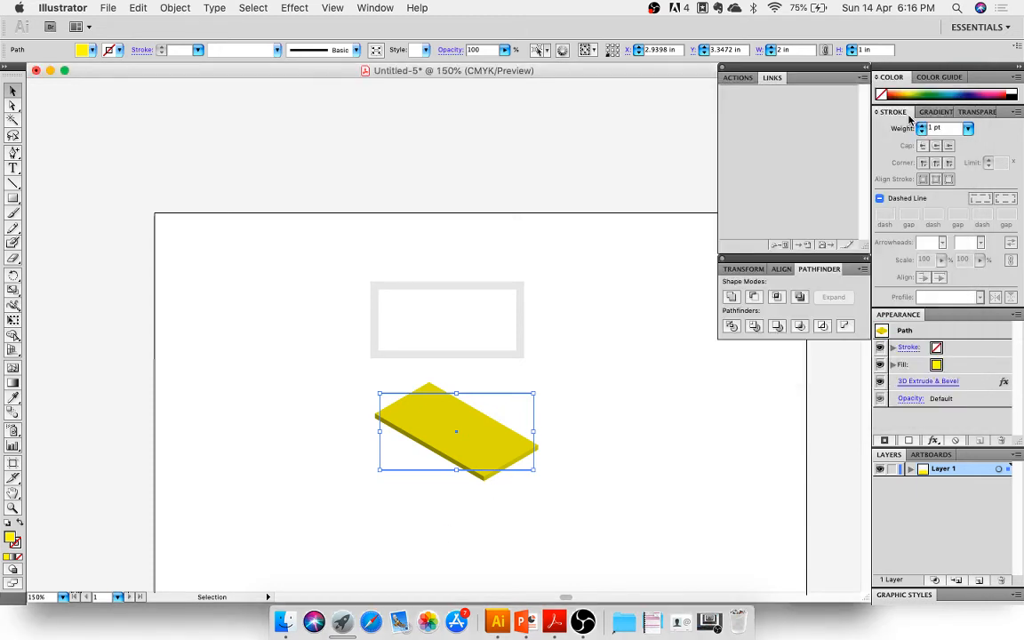
Apply a 3D Extrude & Bevel effect to the grey frame with 10 pt depth and Isometric Top position, previewing it
click(520, 356)
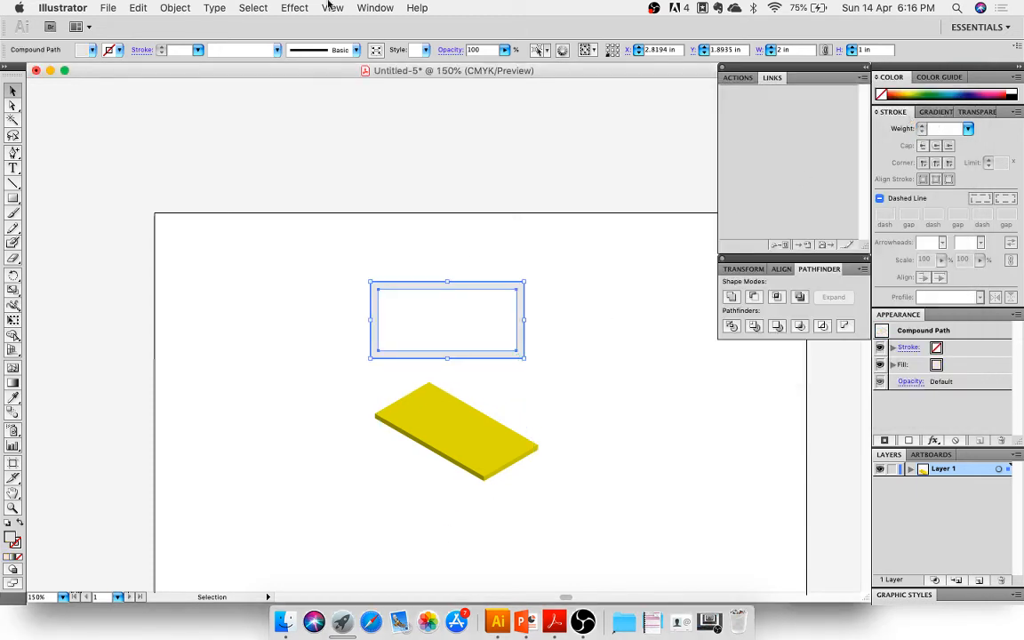
click(294, 7)
mouse_move(400, 96)
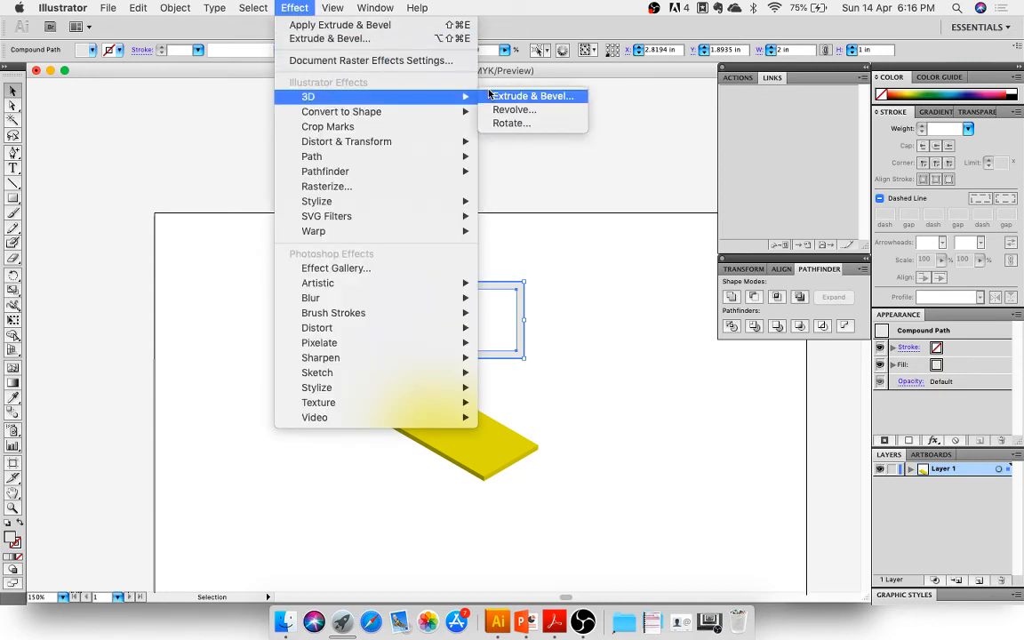
click(530, 96)
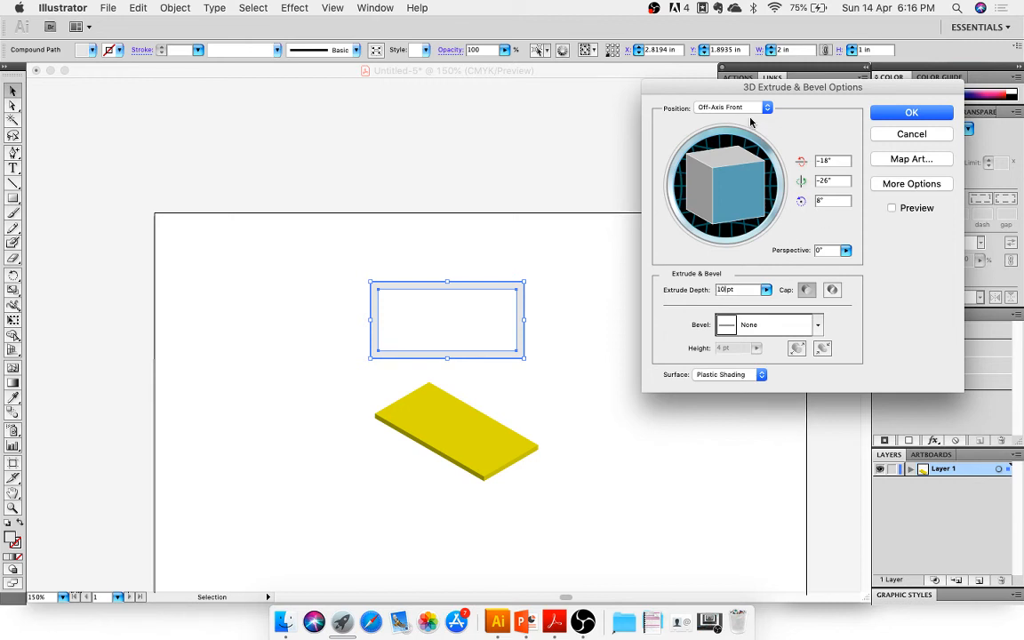
click(702, 108)
click(740, 190)
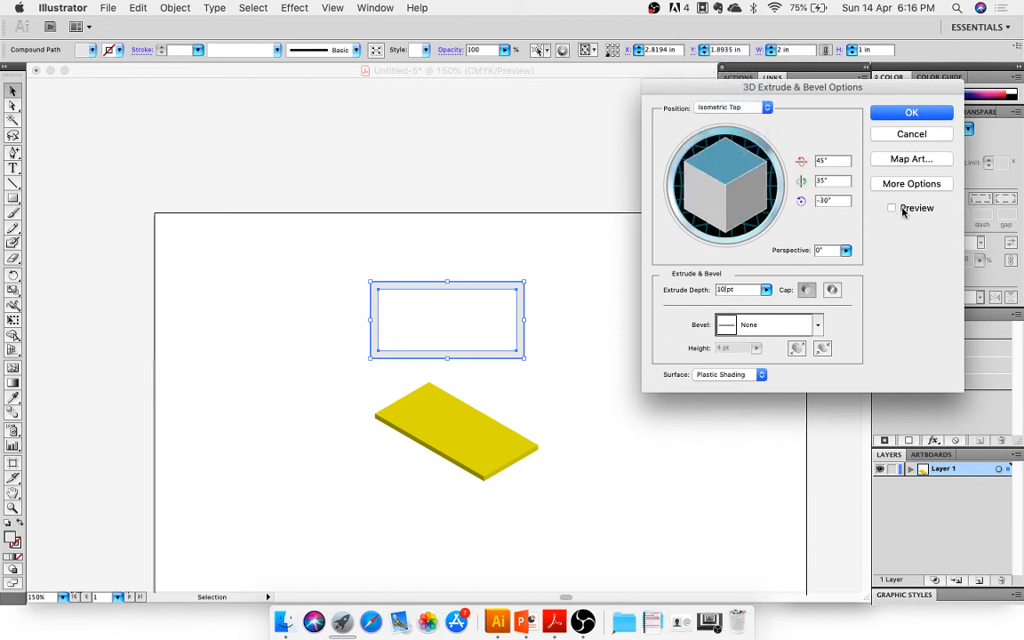
click(904, 208)
click(910, 113)
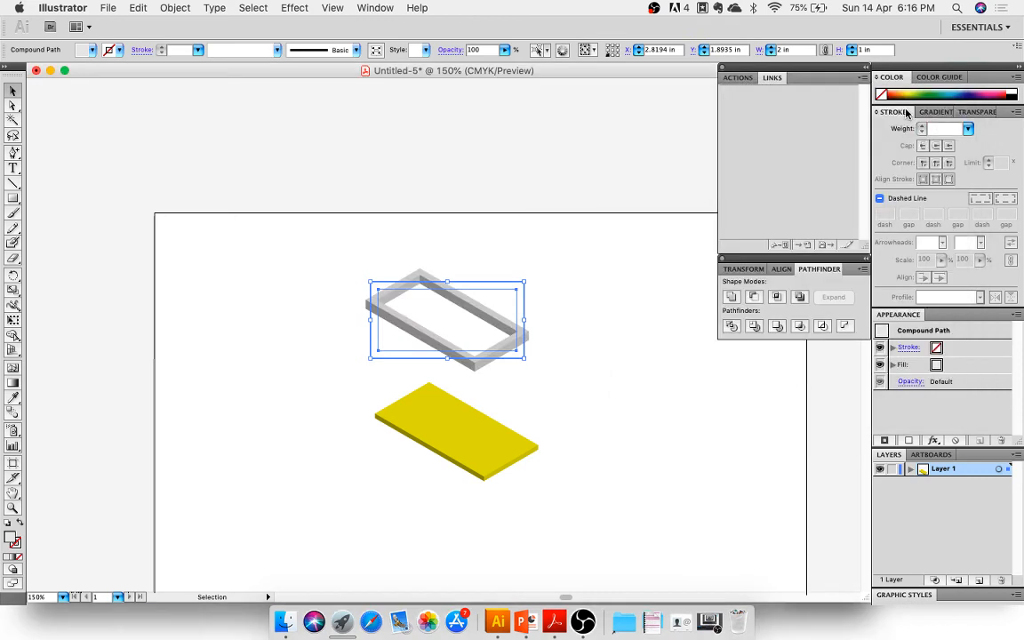
click(542, 378)
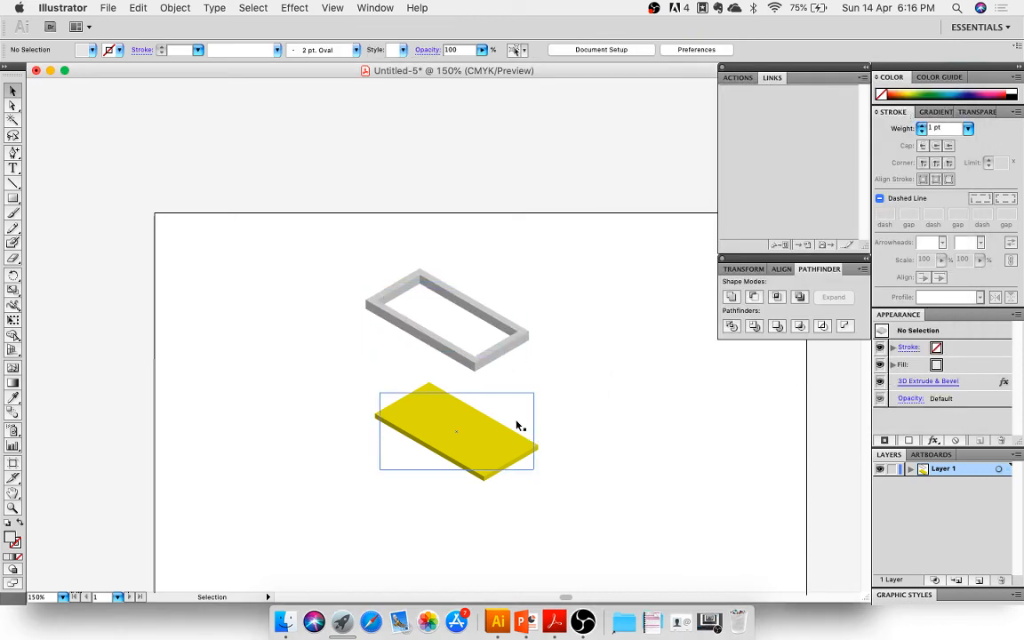
Edit the grey frame's existing 3D Extrude & Bevel effect to an extrude depth of 7 pt
click(496, 361)
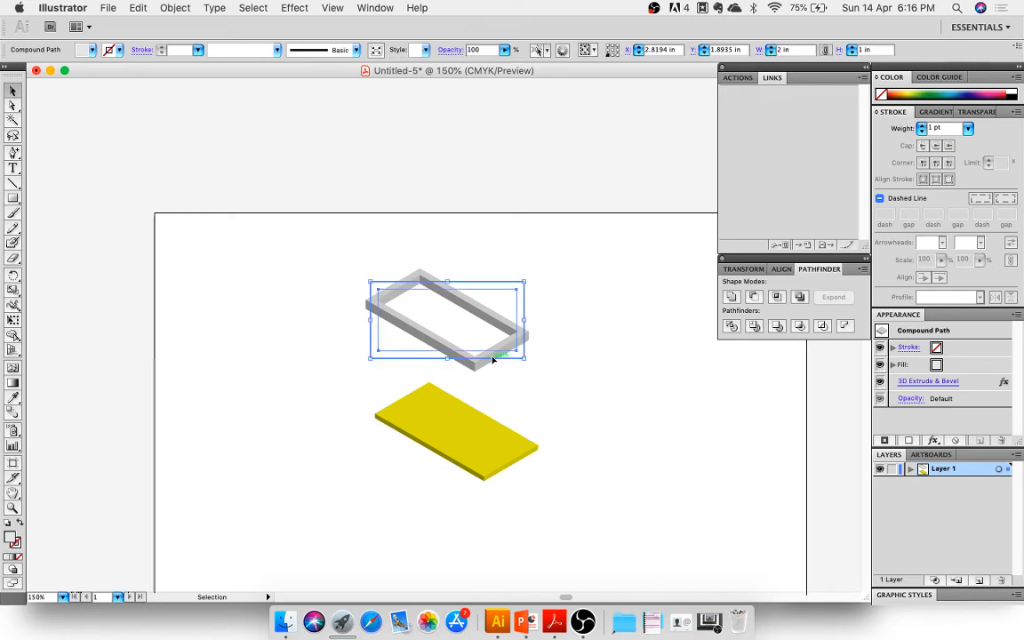
click(569, 393)
click(505, 355)
click(293, 7)
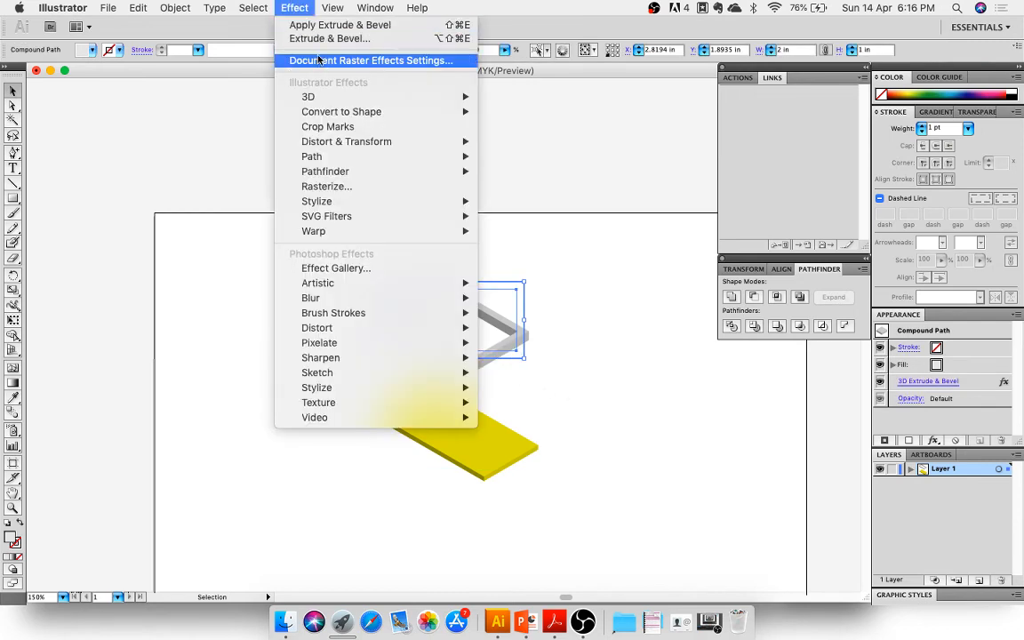
click(180, 144)
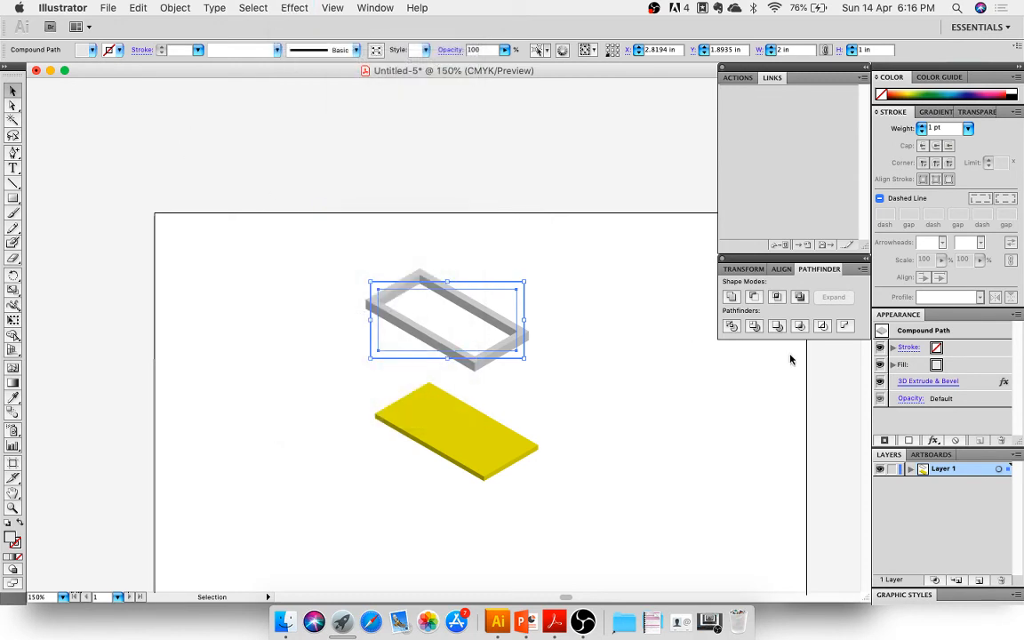
click(925, 383)
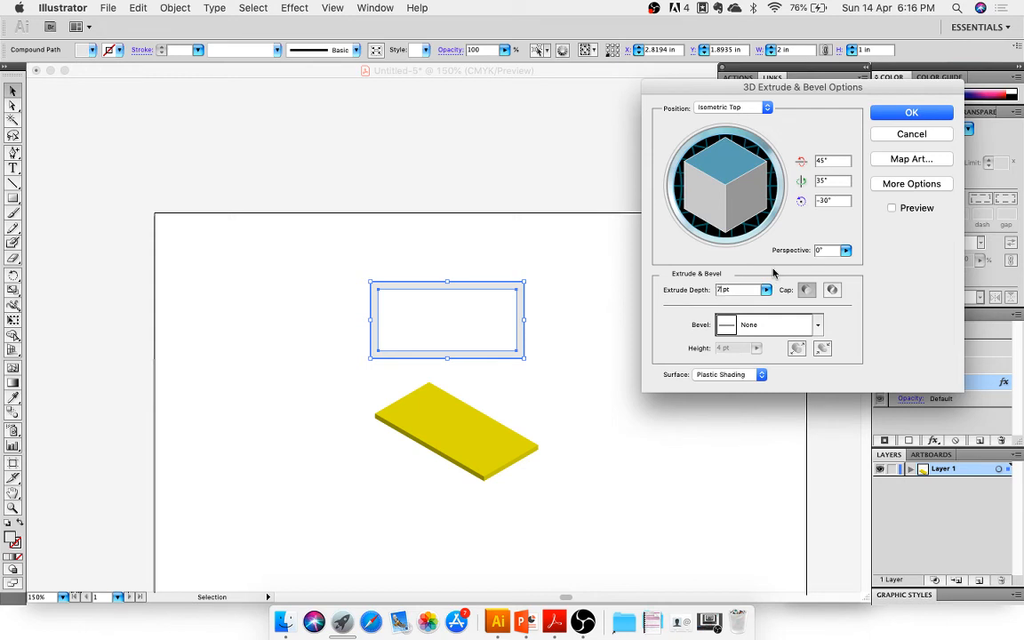
click(911, 112)
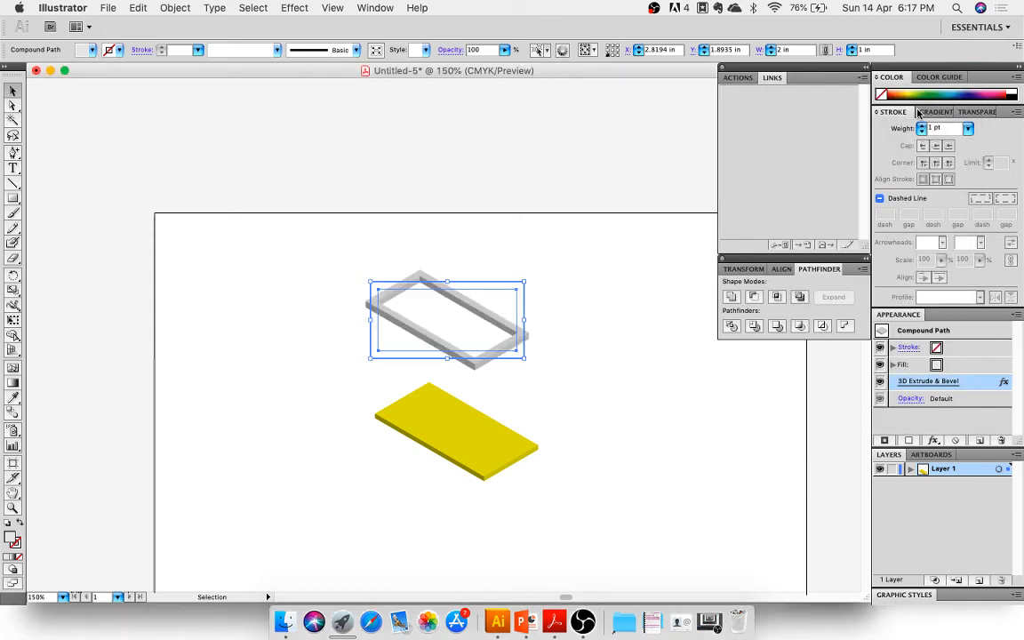
click(601, 382)
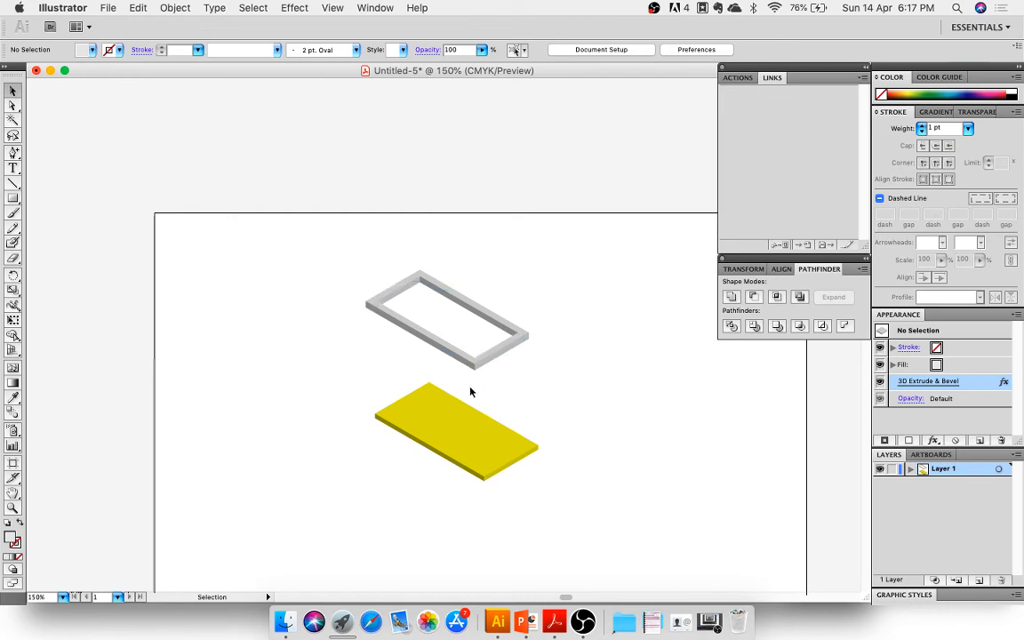
Move the grey frame down so it overlaps the yellow slab, and bring it to the front
drag(487, 353, 493, 425)
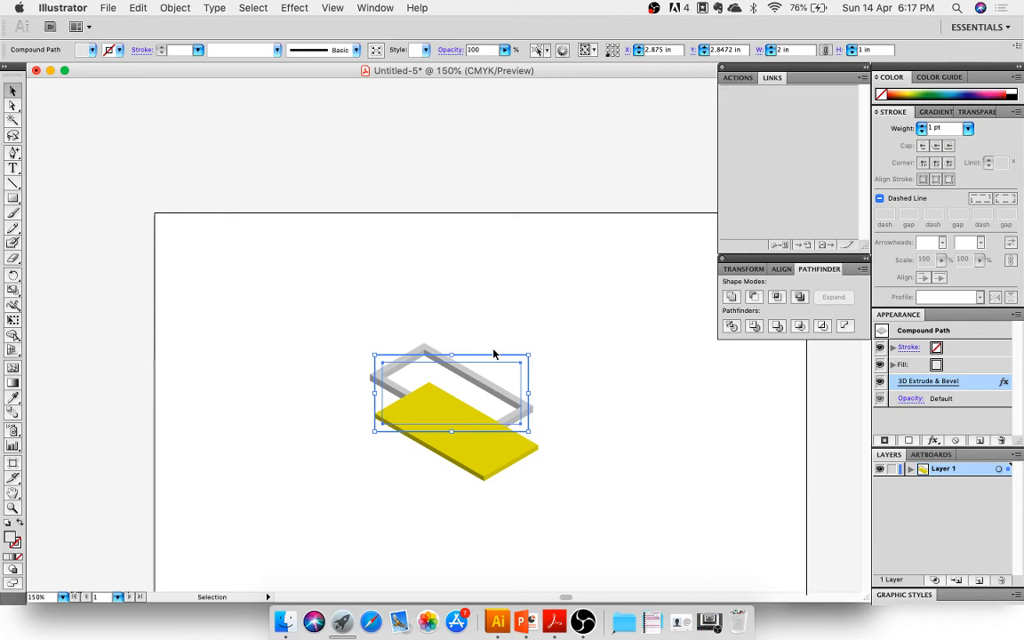
right_click(451, 366)
mouse_move(471, 477)
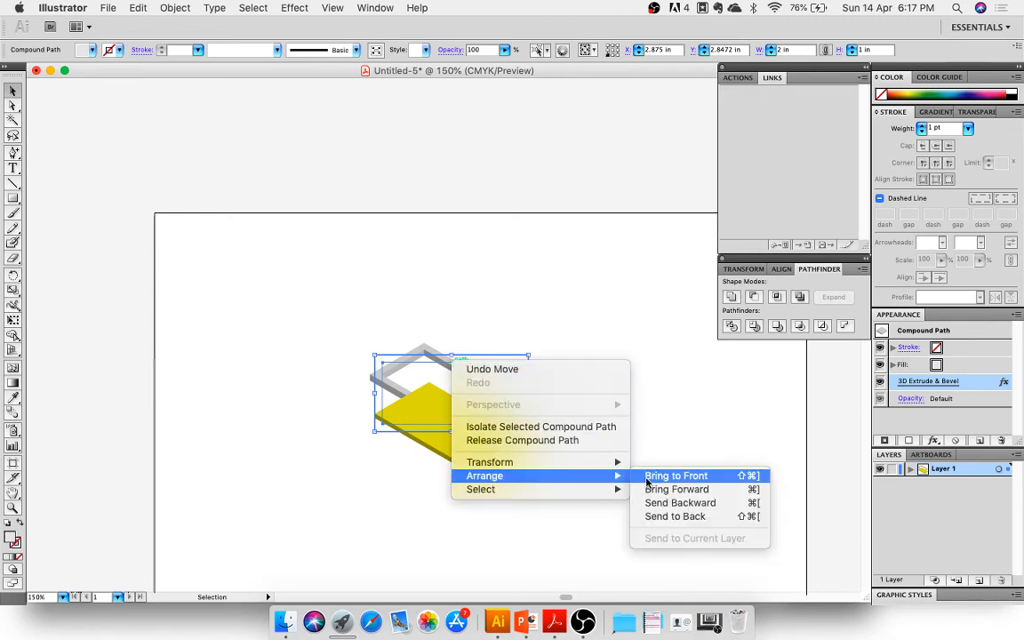
click(647, 481)
click(620, 485)
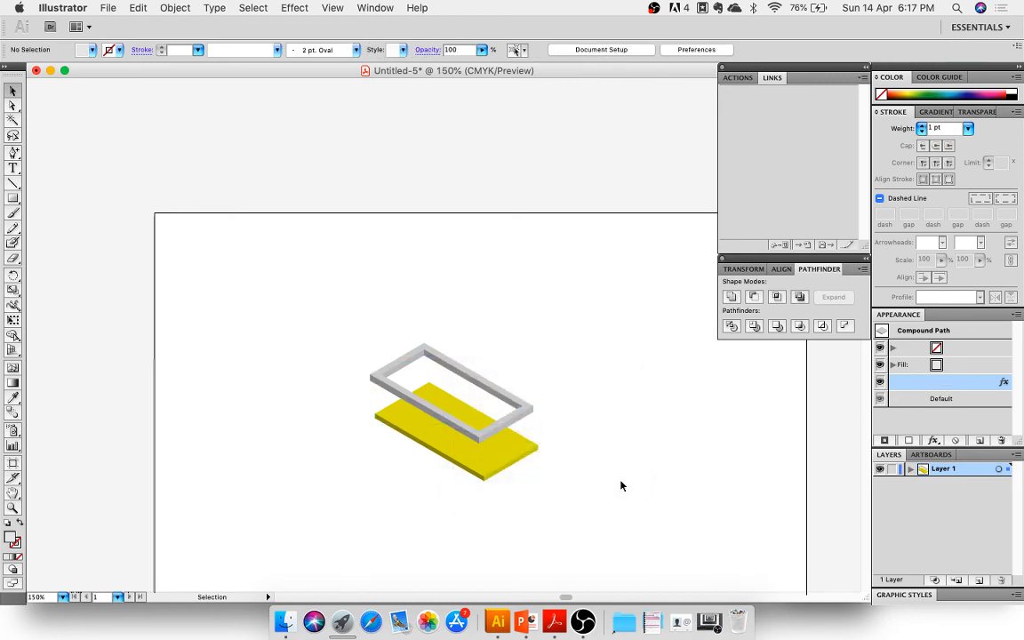
Nudge the grey frame down and slightly right until it sits on the yellow slab with their outer edges aligned
click(498, 431)
key(Down)
key(Down)
key(Down)
key(Down)
key(Down)
key(Down)
key(Down)
key(Down)
key(Down)
key(Down)
key(Down)
key(Down)
key(Down)
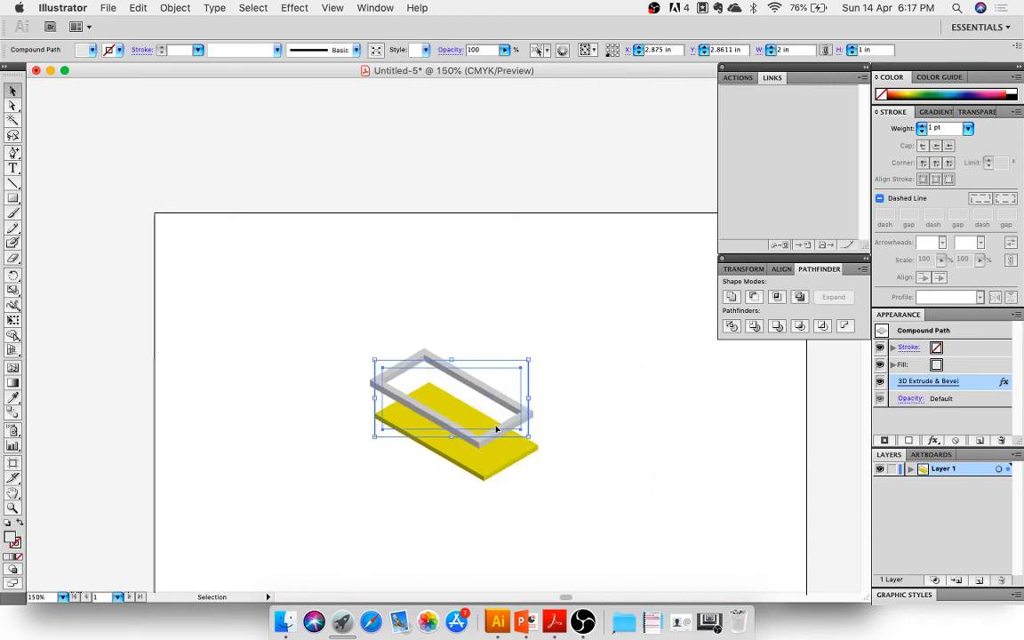
key(Down)
key(Down)
key(Down)
key(Down)
key(Down)
key(Down)
key(Down)
key(Down)
key(Down)
key(Down)
key(Down)
key(Down)
key(Down)
key(Down)
key(Down)
key(Down)
key(Down)
key(Down)
key(Down)
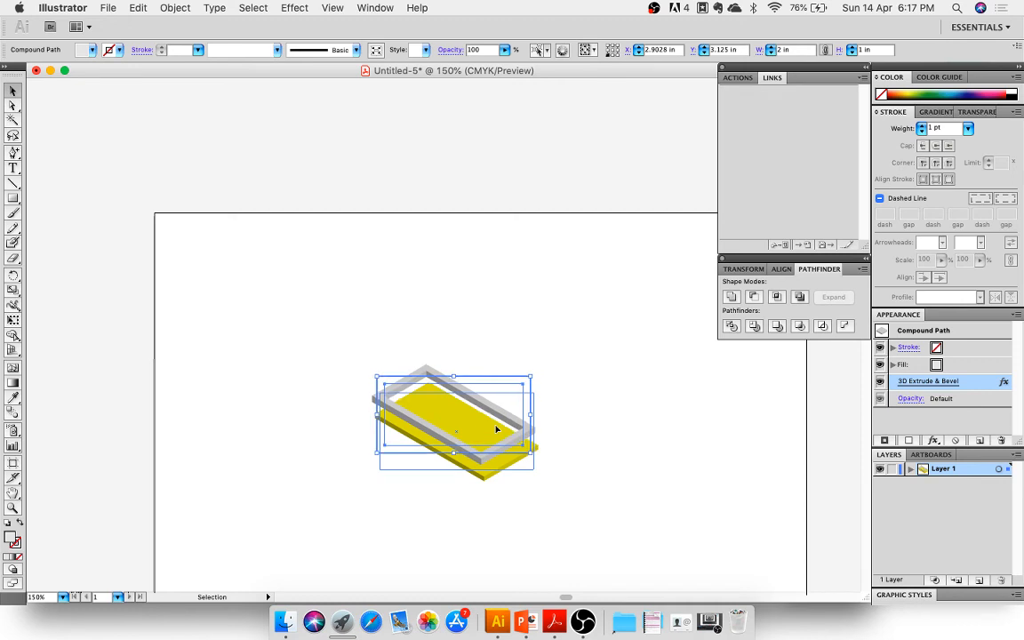
key(Down)
key(Down)
key(Down)
key(Down)
key(Down)
key(Down)
key(Down)
key(Down)
key(Down)
key(Down)
key(Down)
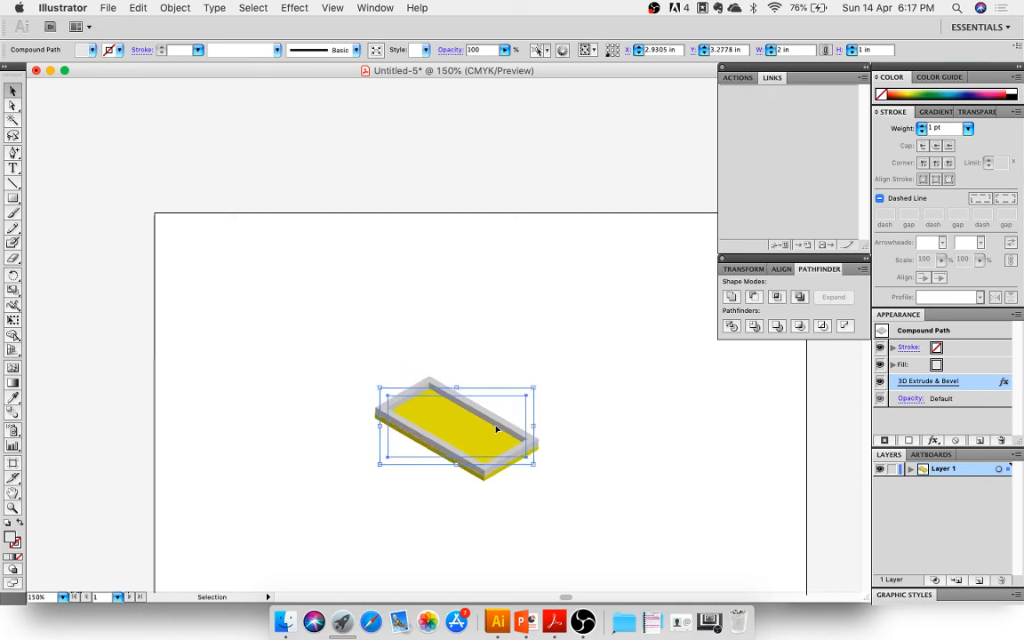
key(super+equal)
key(super+equal)
scroll(495, 430, down, 5)
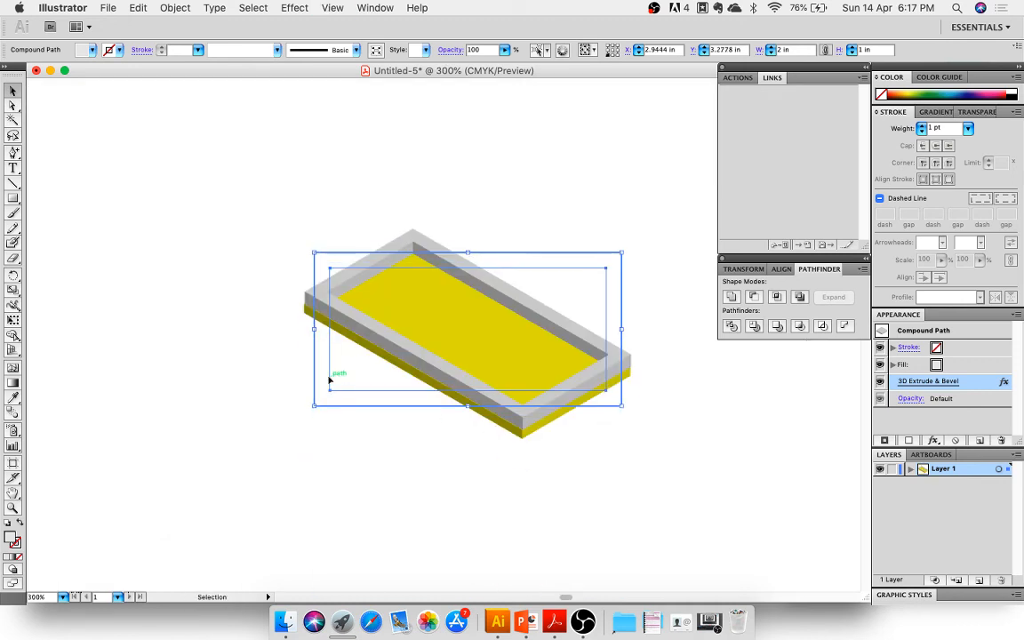
key(Left)
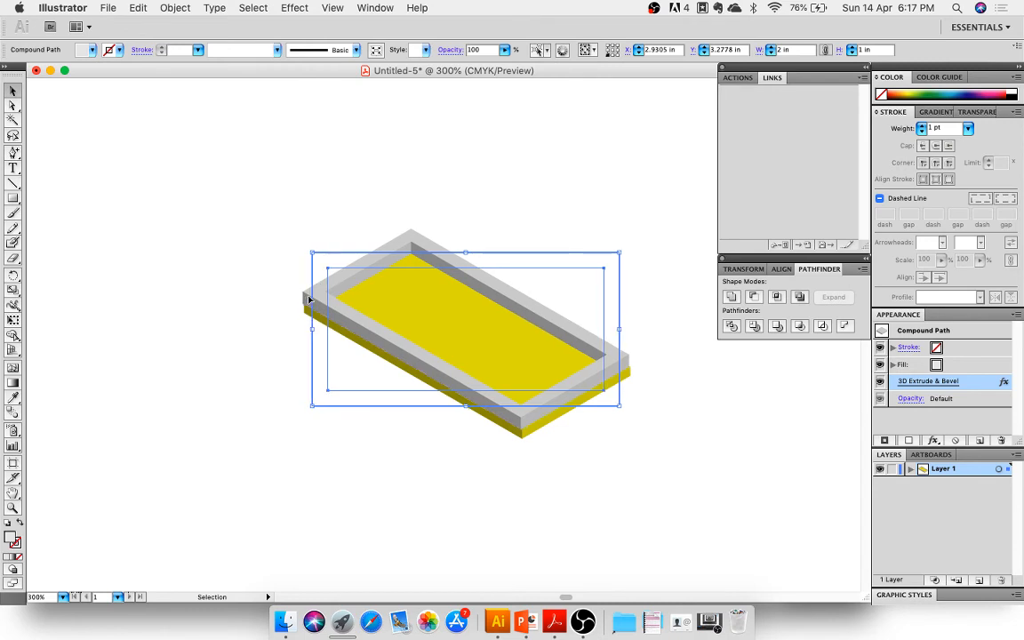
key(Right)
key(Up)
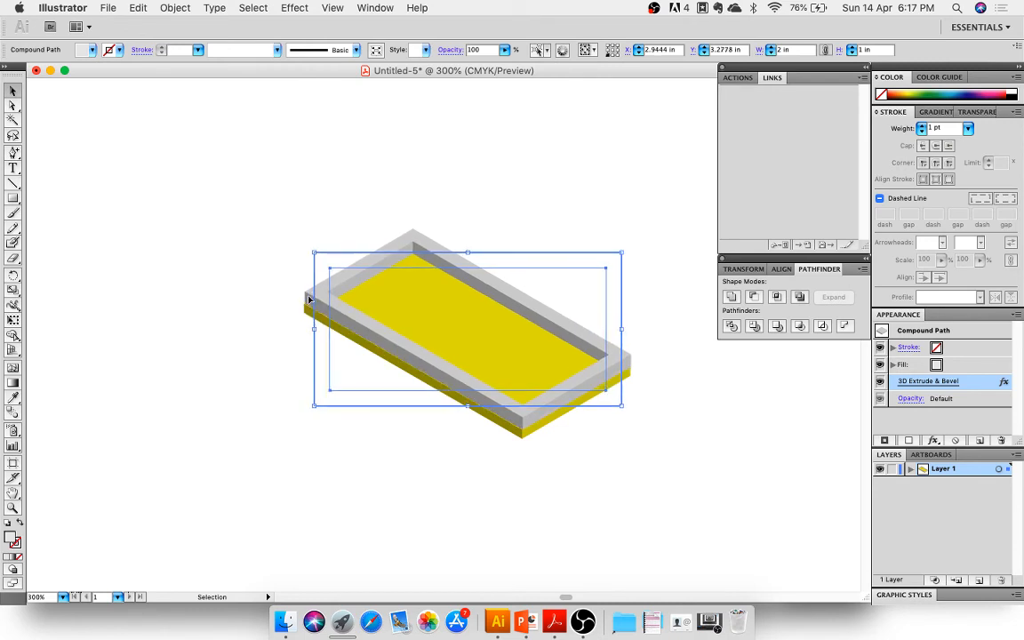
click(244, 365)
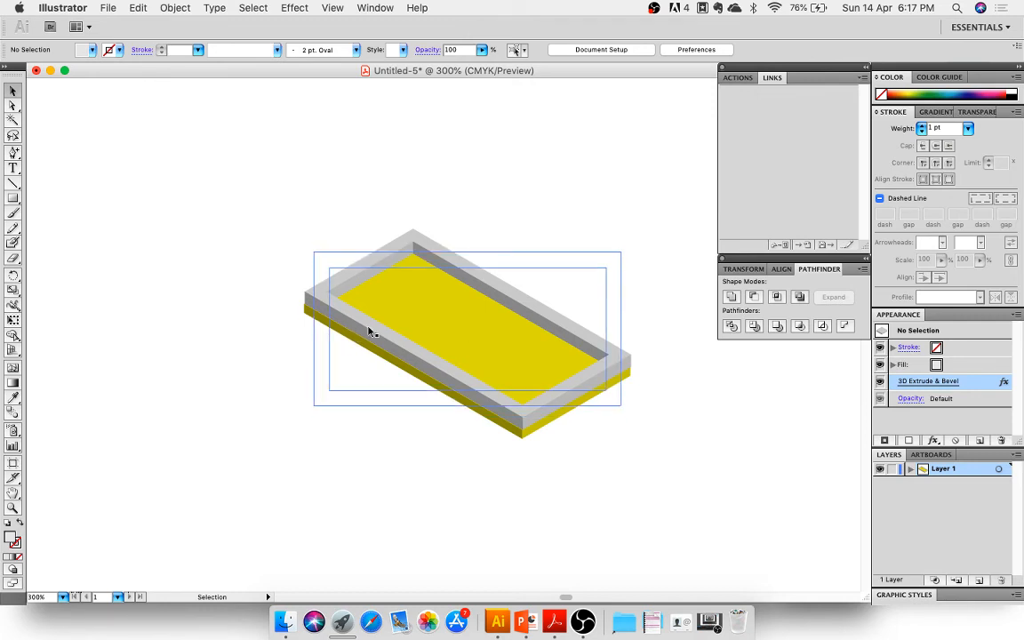
Send the grey frame to the back, behind the yellow slab
click(415, 353)
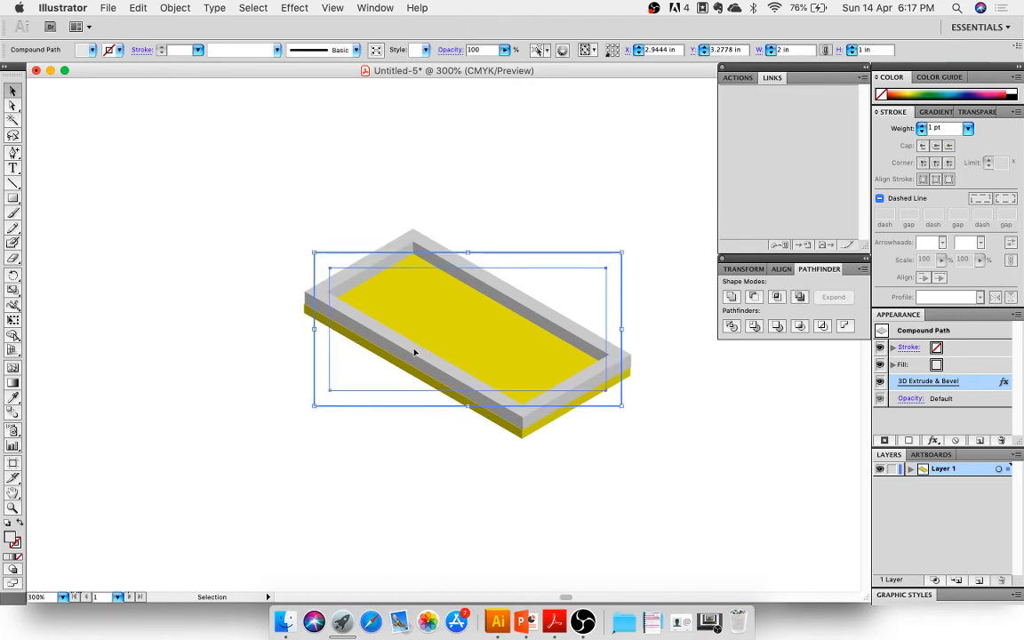
right_click(414, 353)
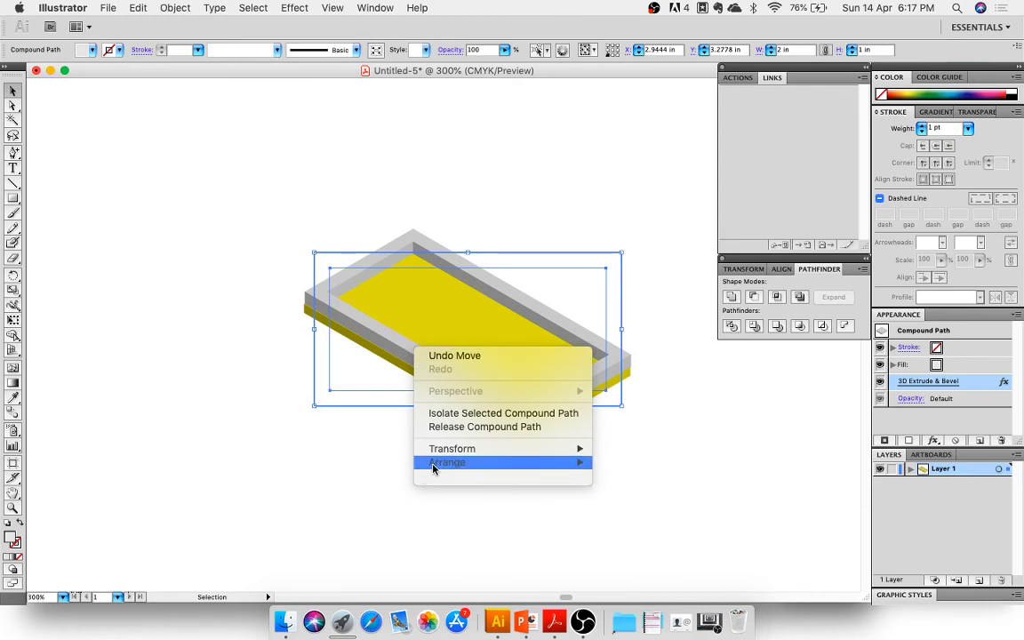
mouse_move(574, 462)
click(620, 503)
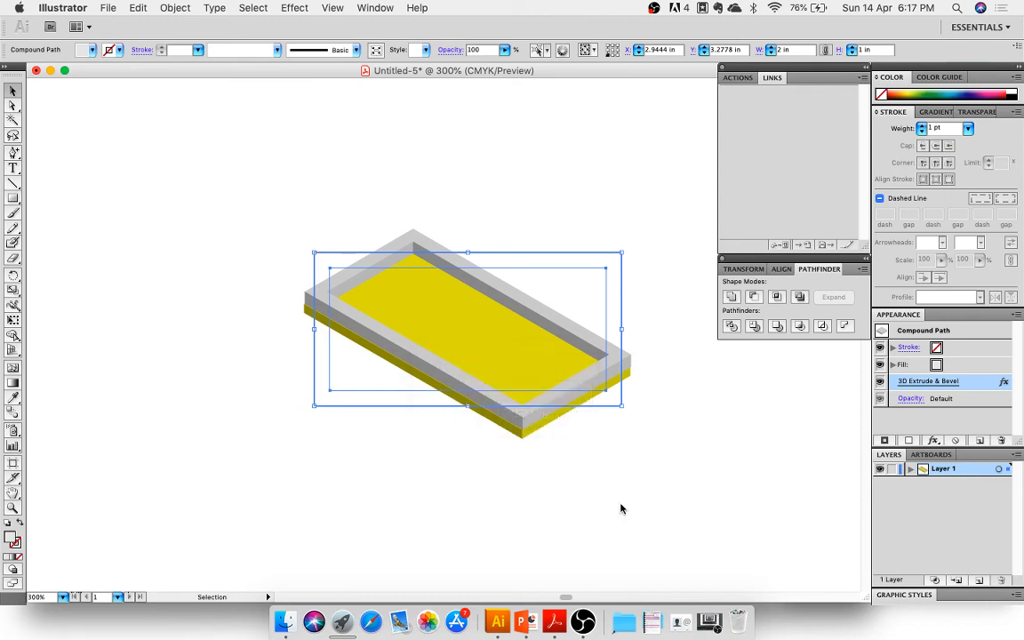
click(548, 508)
Nudge the yellow slab up until it rests on top of the grey frame like a lid
click(530, 407)
key(Up)
key(Up)
key(Up)
key(Up)
key(Up)
key(Up)
key(Up)
key(Up)
key(Up)
key(Up)
key(Up)
key(Up)
key(Up)
key(Up)
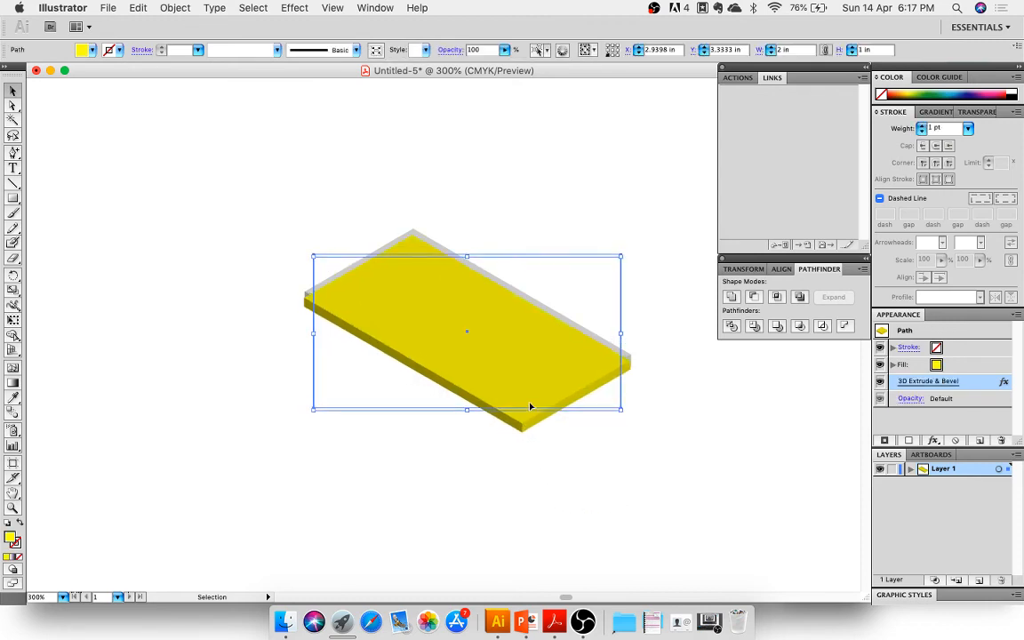
key(Down)
key(Down)
key(Down)
key(Down)
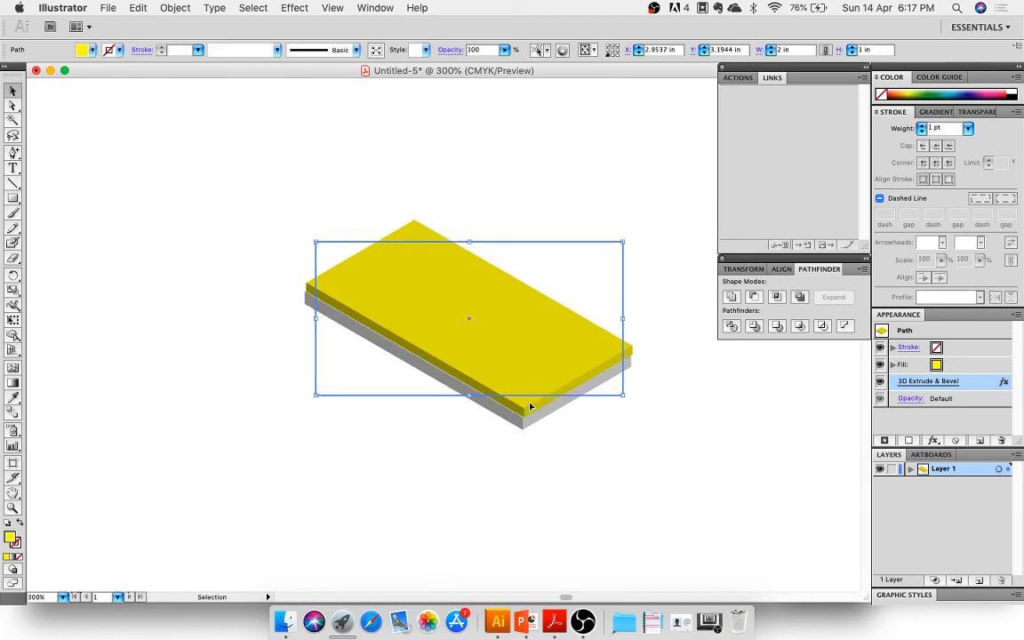
click(425, 466)
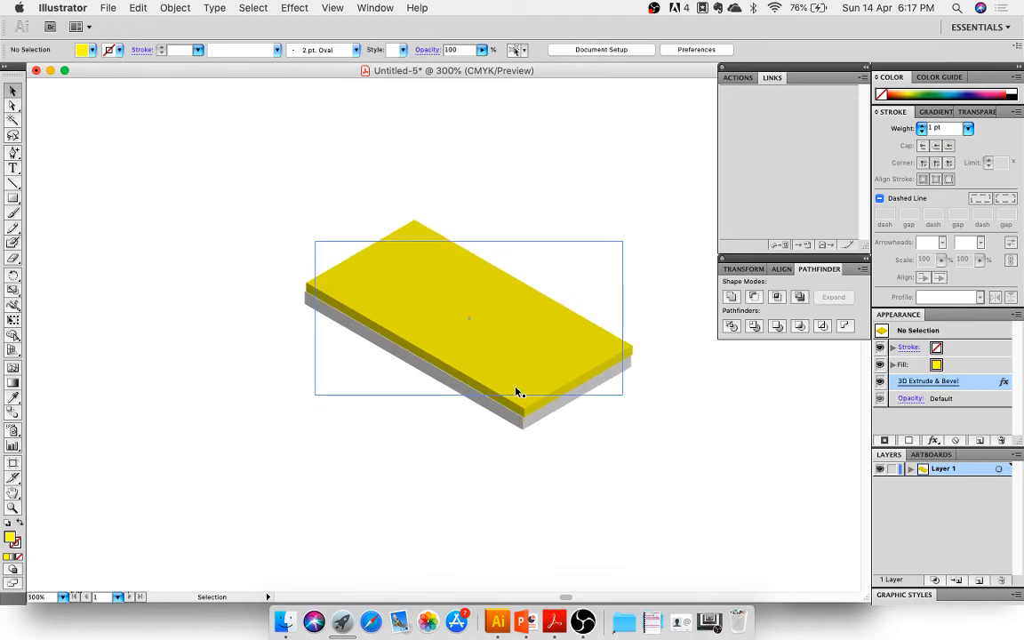
Try 50% opacity on the yellow slab, and undo its deletion
click(515, 391)
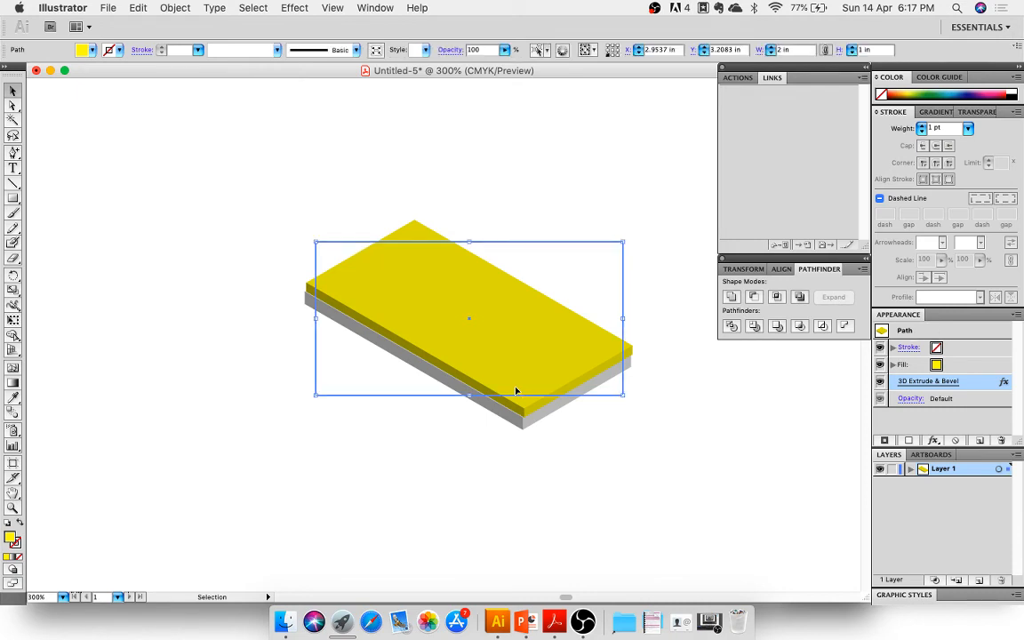
click(484, 49)
text(50)
key(Return)
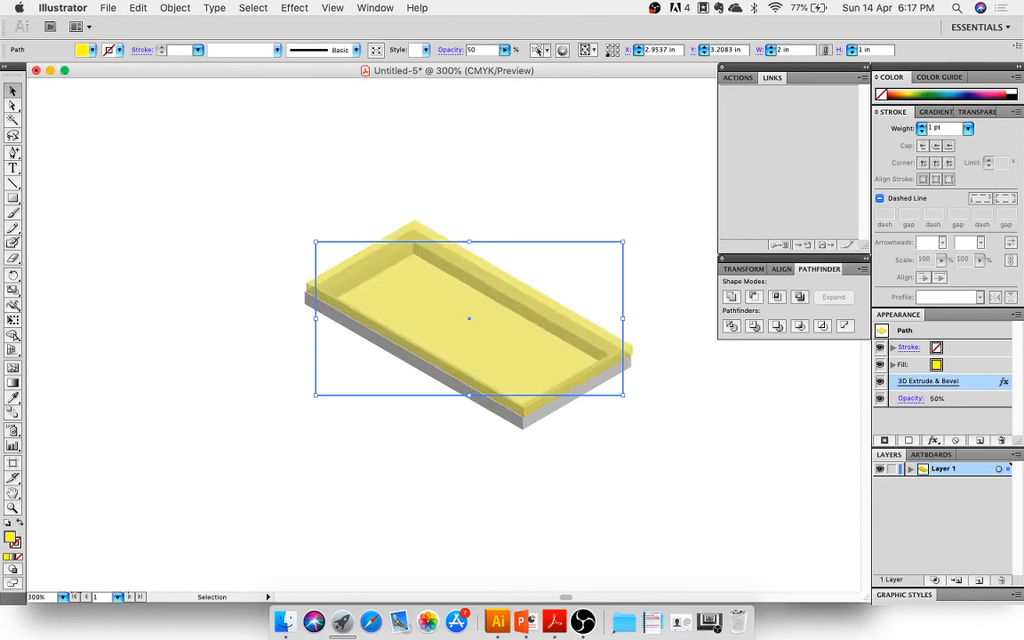
key(Delete)
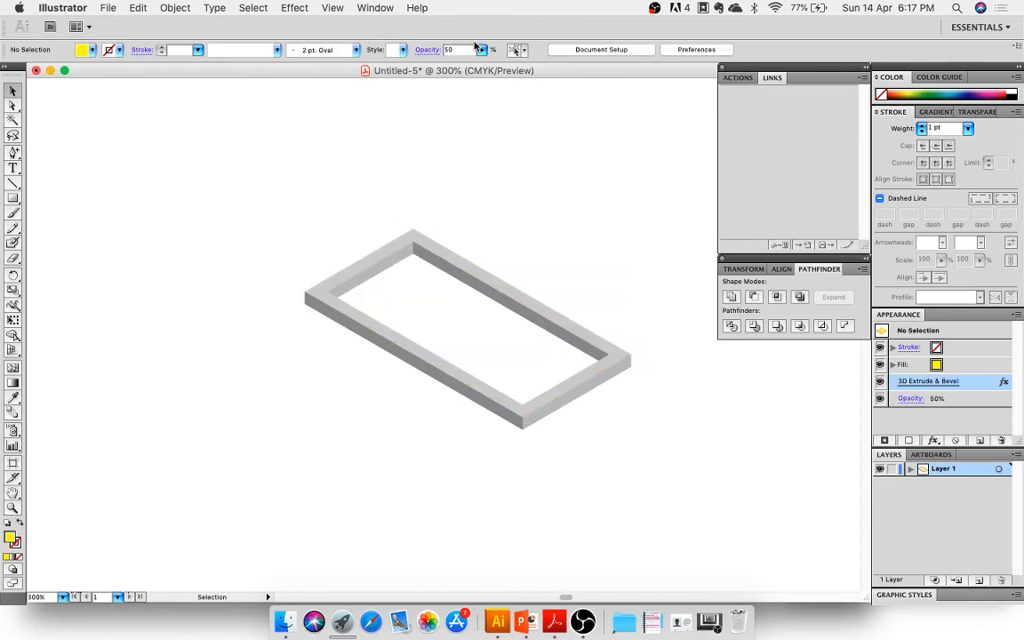
key(super+z)
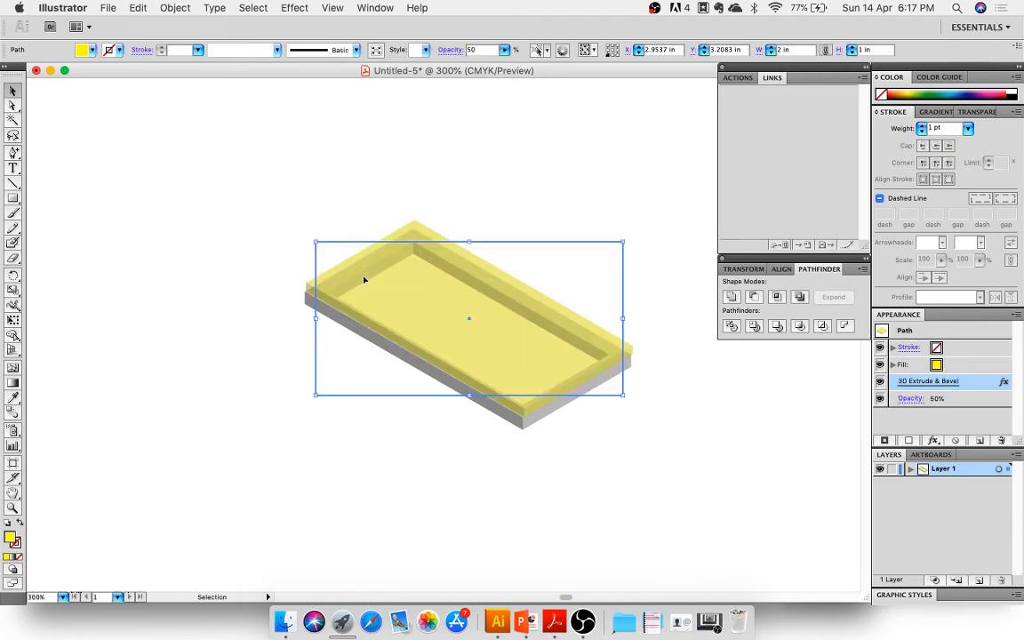
Set the yellow slab's opacity to 70%
click(479, 50)
key(BackSpace)
key(BackSpace)
text(70)
key(Return)
click(222, 210)
Shift the semi-transparent yellow slab slightly left so its edges line up with the grey frame
click(387, 285)
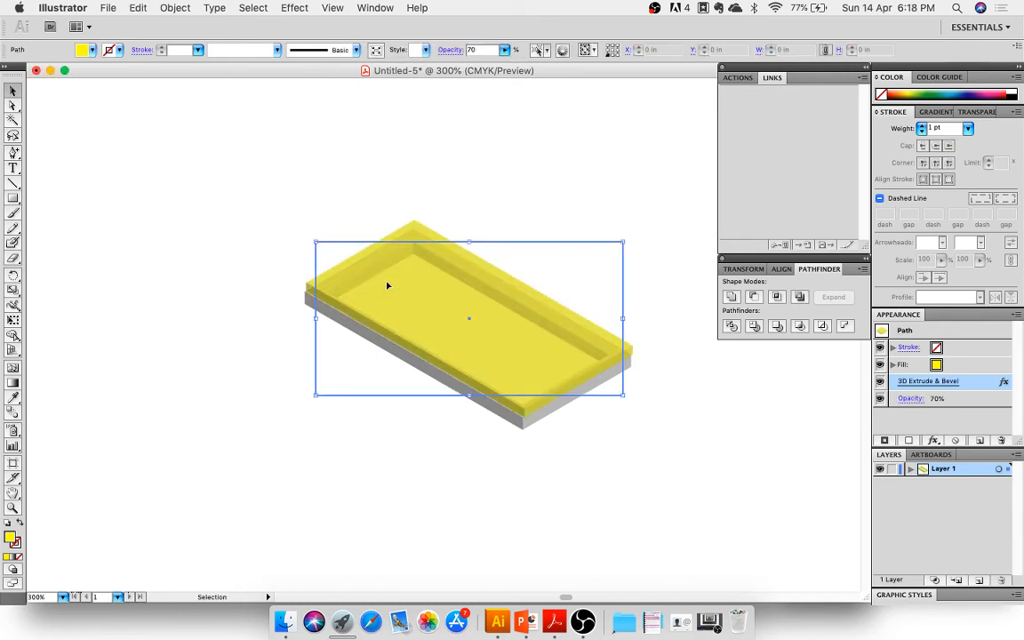
drag(387, 286, 384, 285)
click(354, 432)
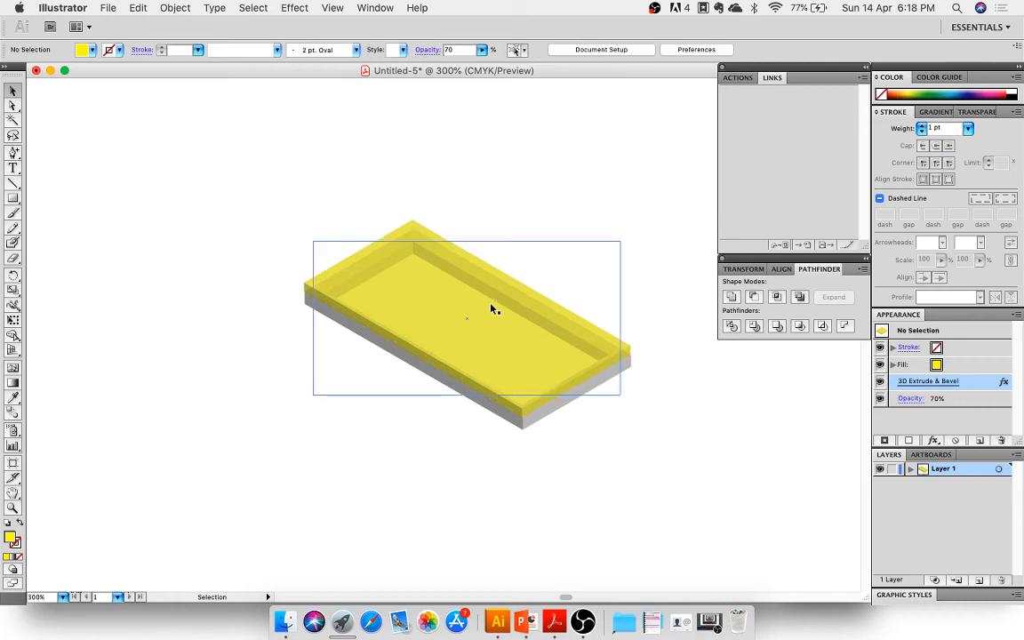
click(565, 404)
click(564, 352)
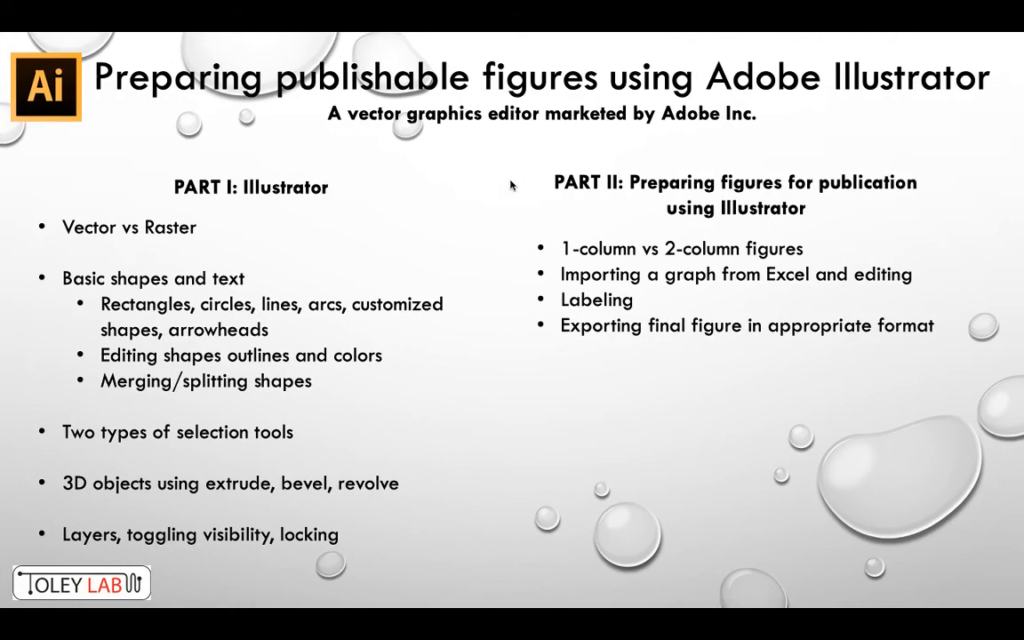
key(Right)
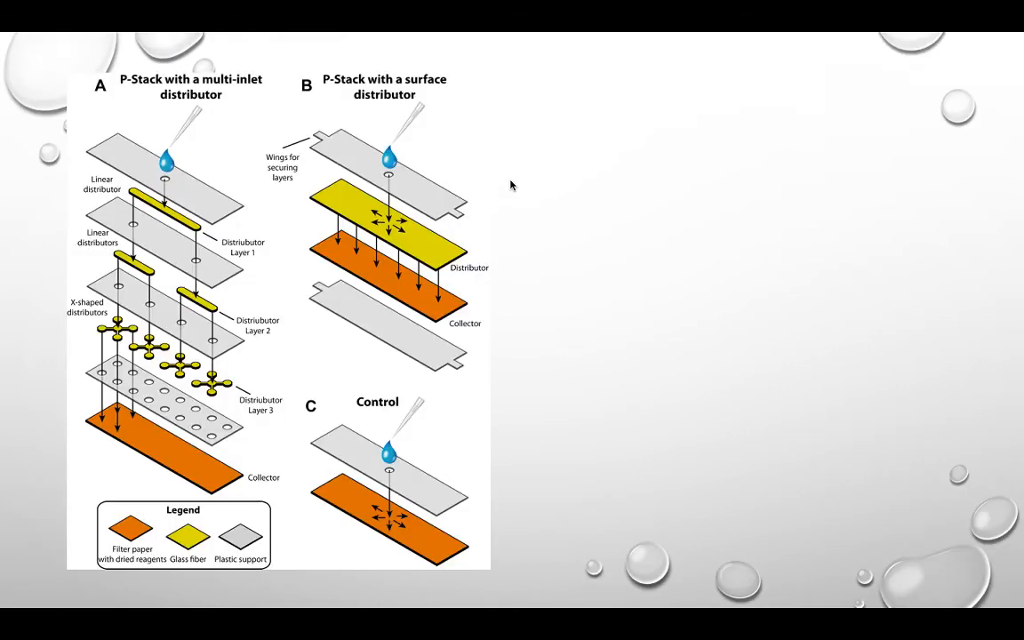
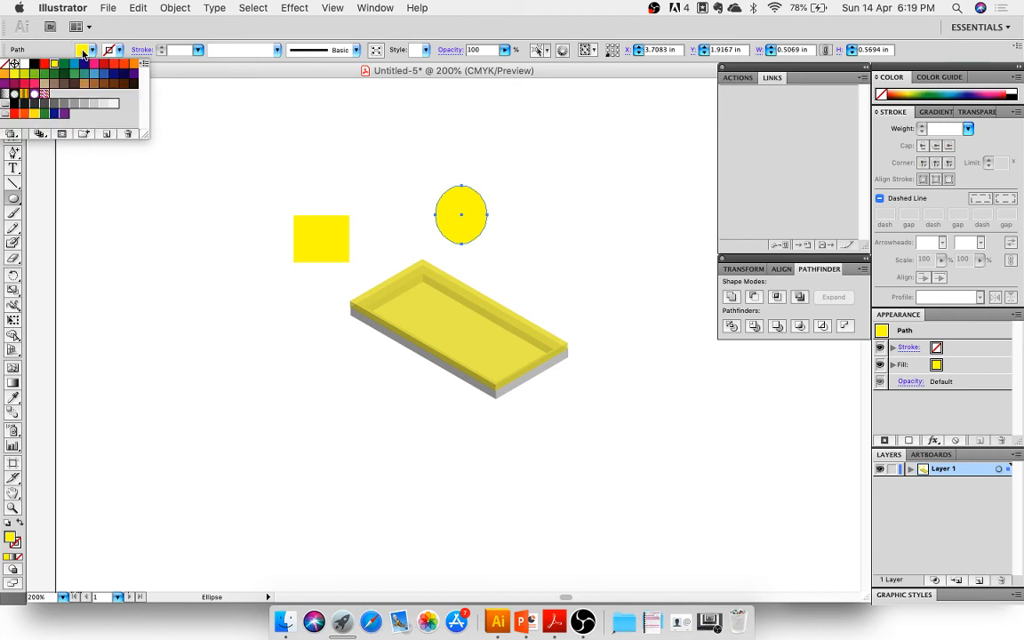
Fill the selected ellipse above the frame with dark green
click(64, 63)
click(140, 31)
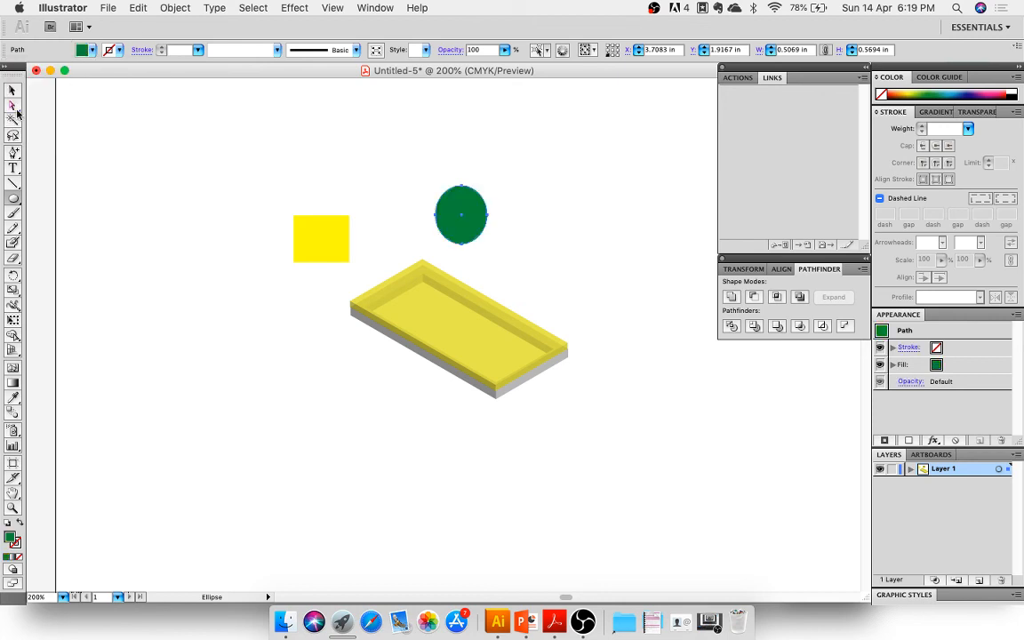
Move the semi-transparent yellow slab down and left off the grey frame, and deselect everything
click(13, 91)
drag(412, 300, 337, 342)
click(443, 289)
click(598, 329)
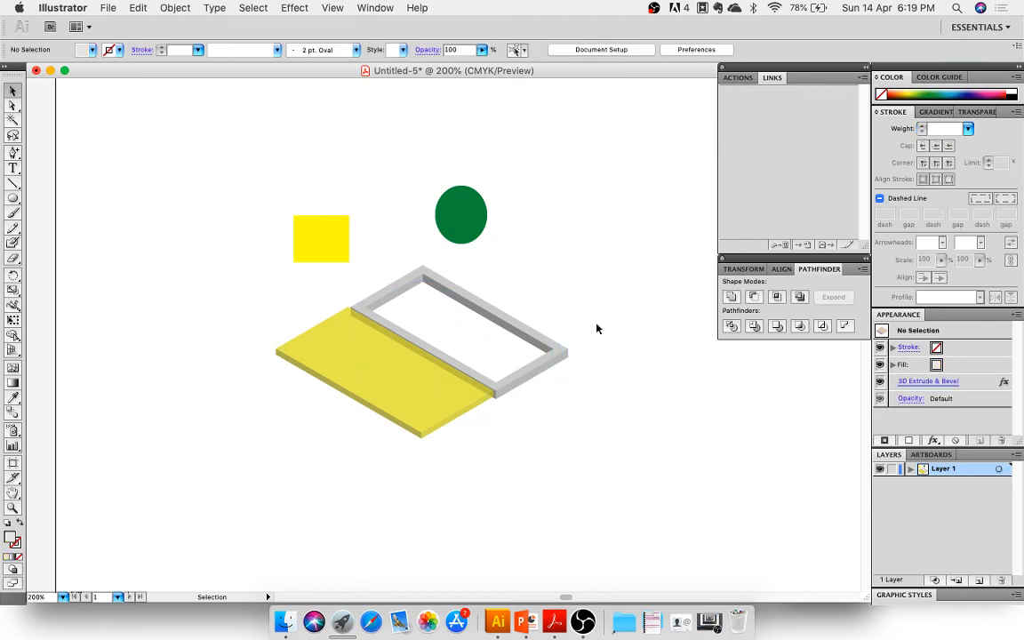
Display the document's layers and move the grey frame up and right, clear of the yellow slab
click(375, 7)
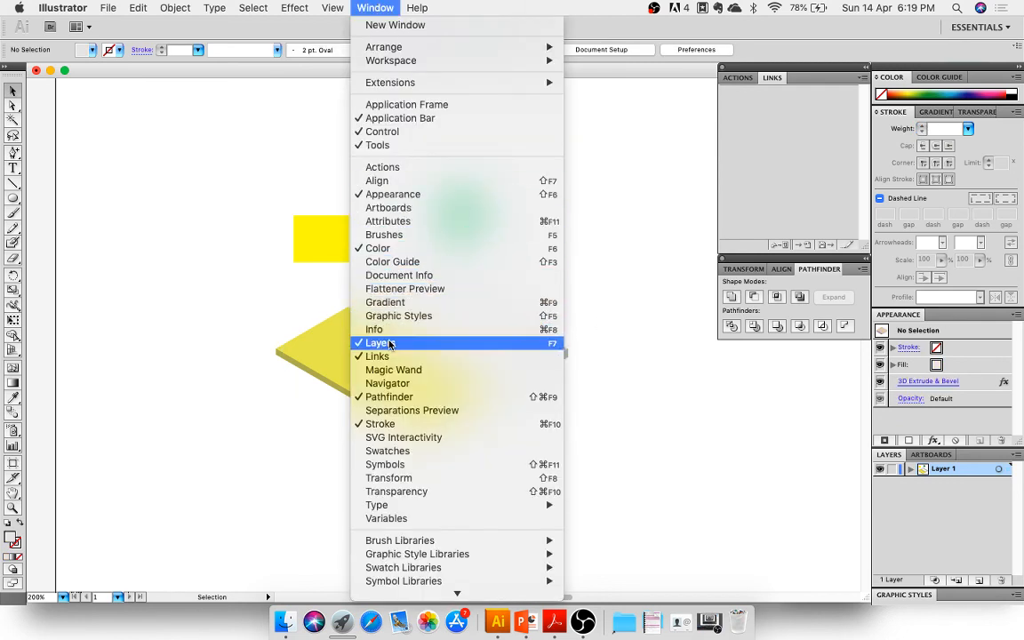
click(889, 454)
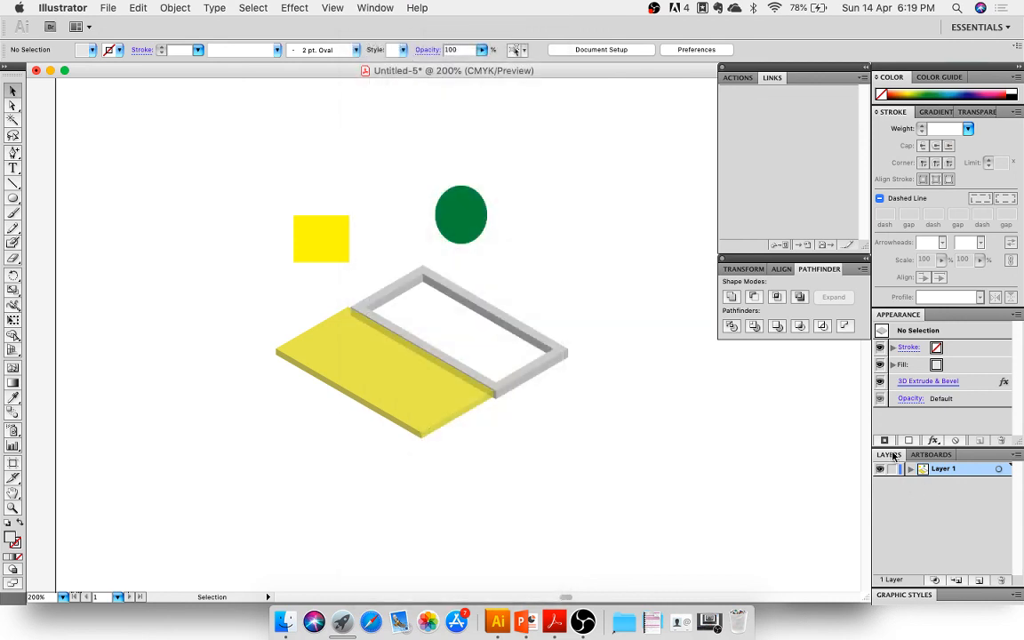
drag(549, 352, 579, 329)
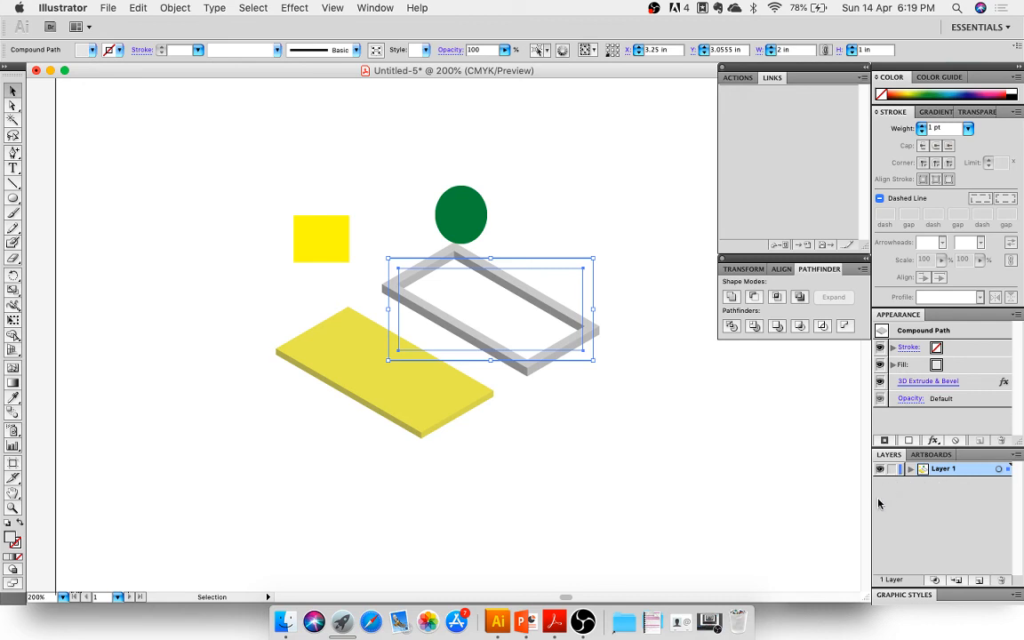
Expand Layer 1 and select the objects on the artboard to match each one with its layer entry
click(471, 222)
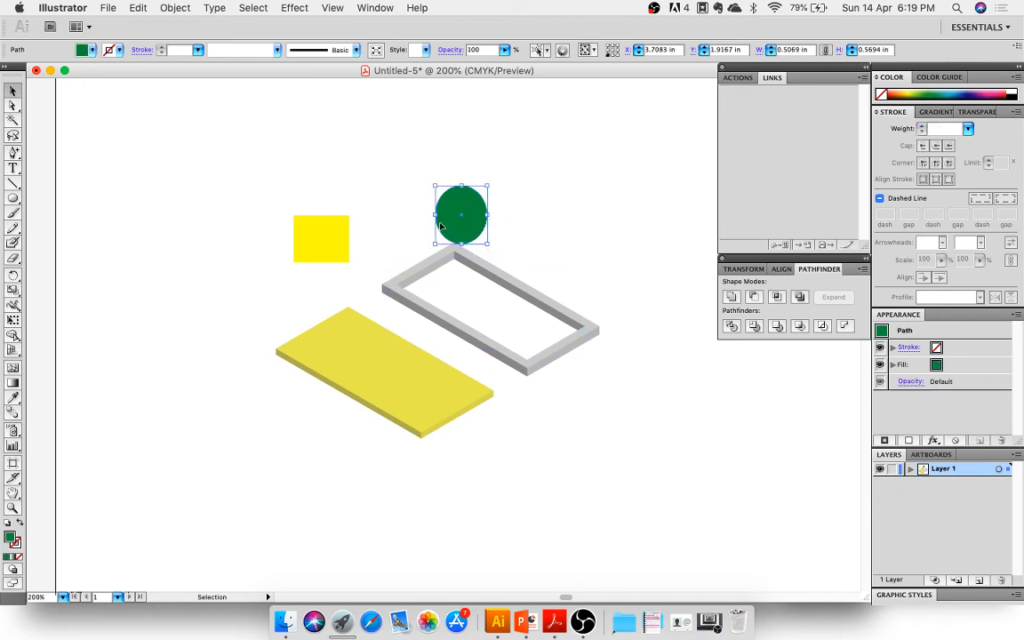
click(332, 247)
click(354, 376)
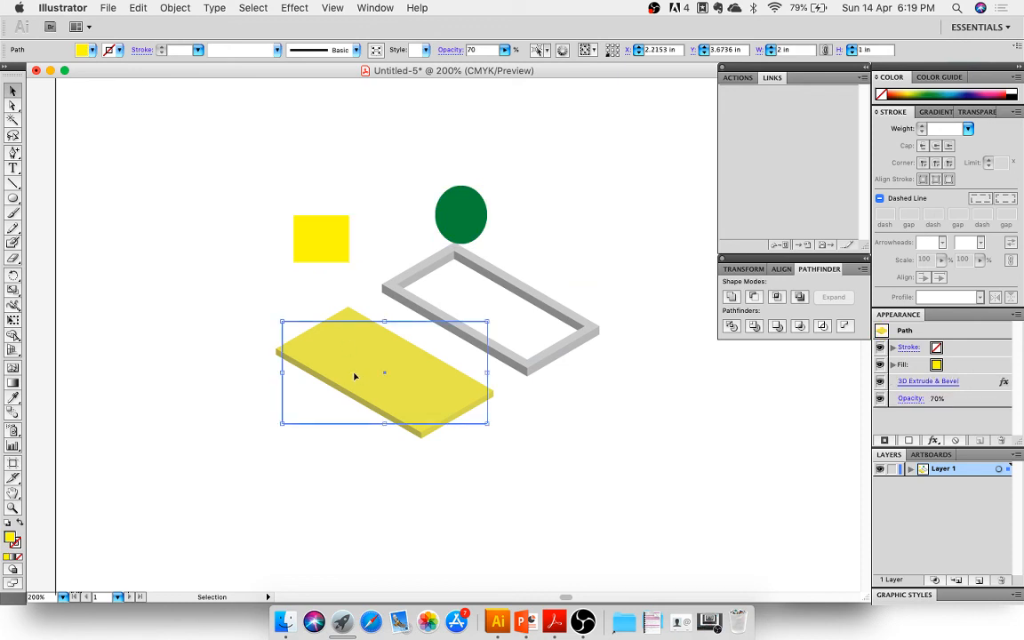
click(673, 414)
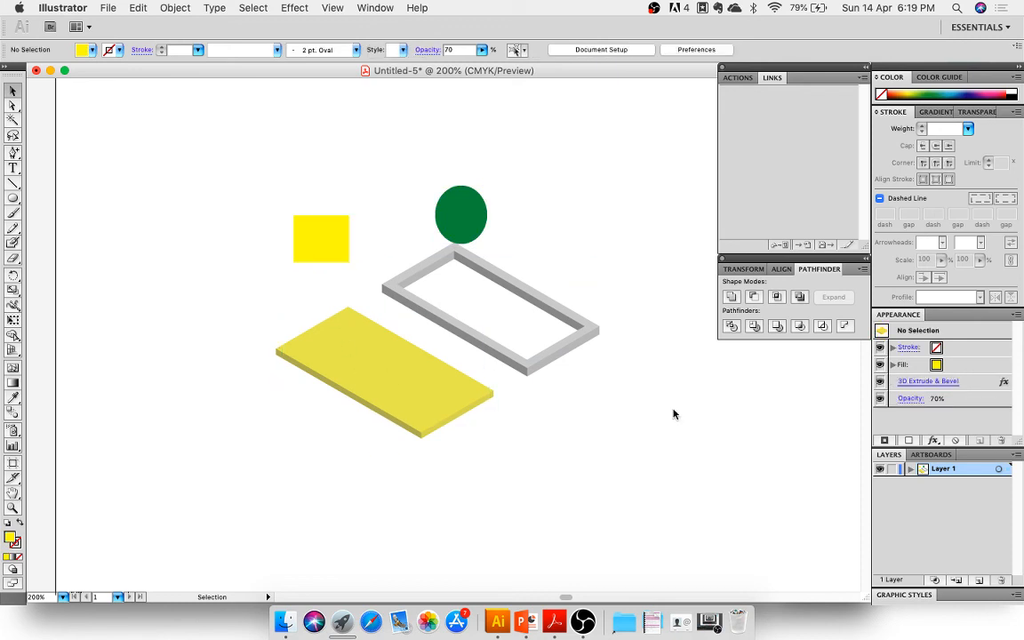
click(910, 469)
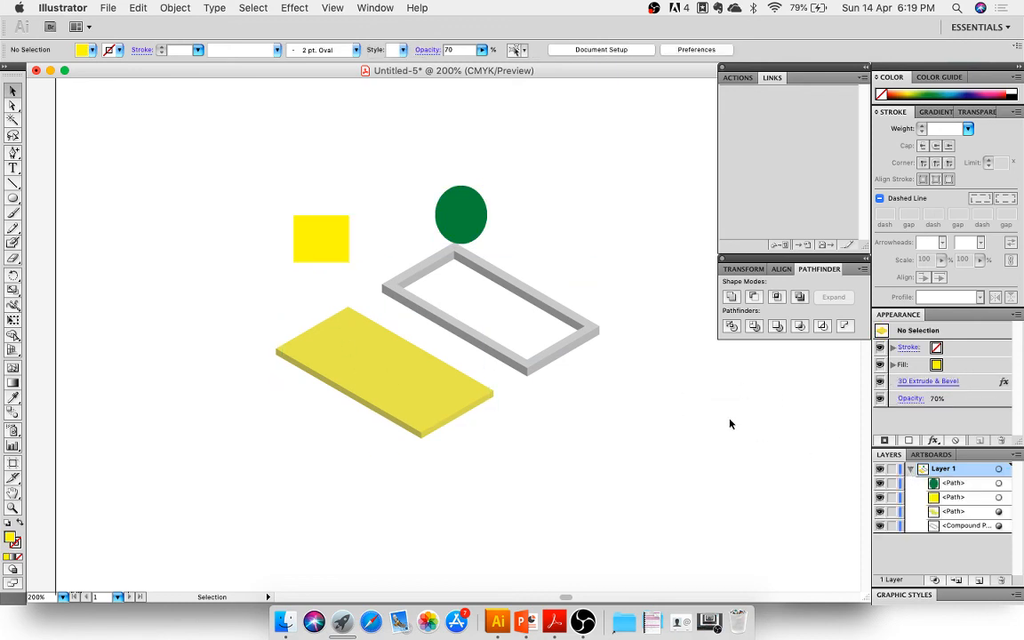
click(910, 469)
click(910, 470)
click(329, 237)
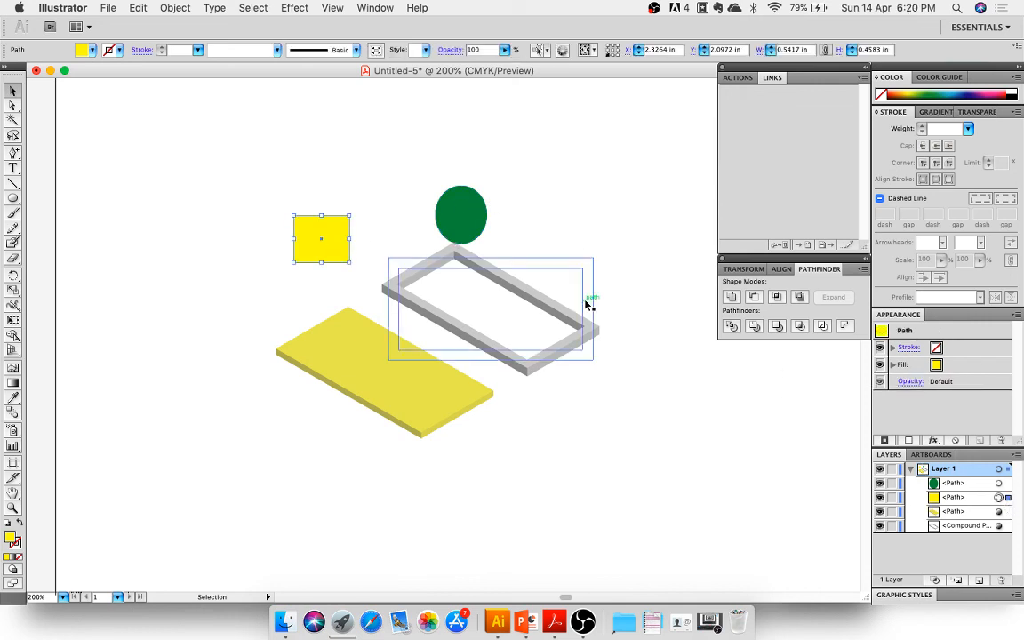
click(466, 223)
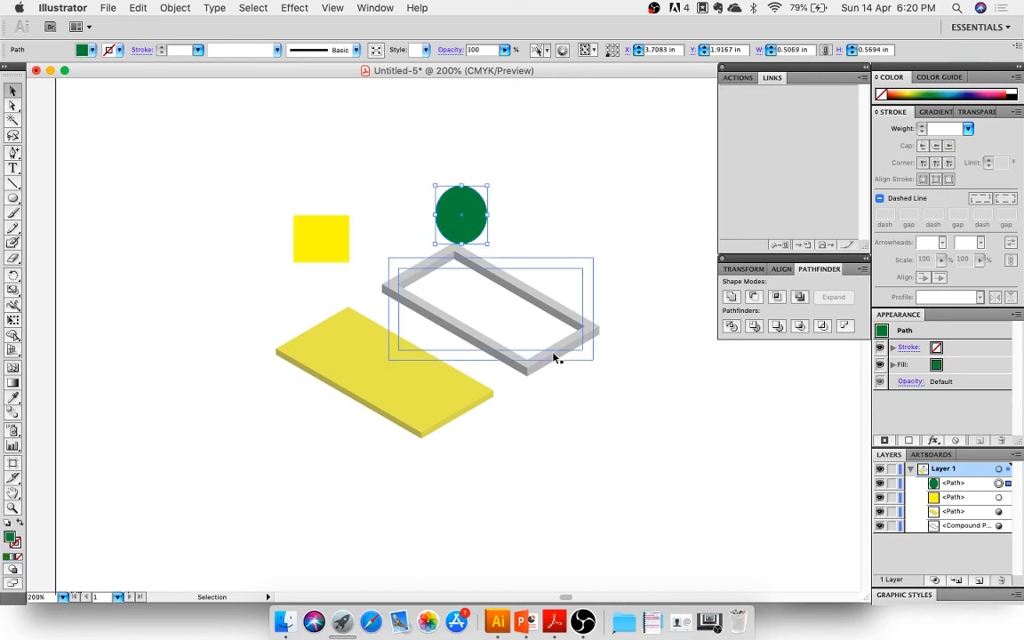
Move the grey frame slightly down and left, and lock its compound path within Layer 1
drag(553, 358, 536, 367)
click(553, 404)
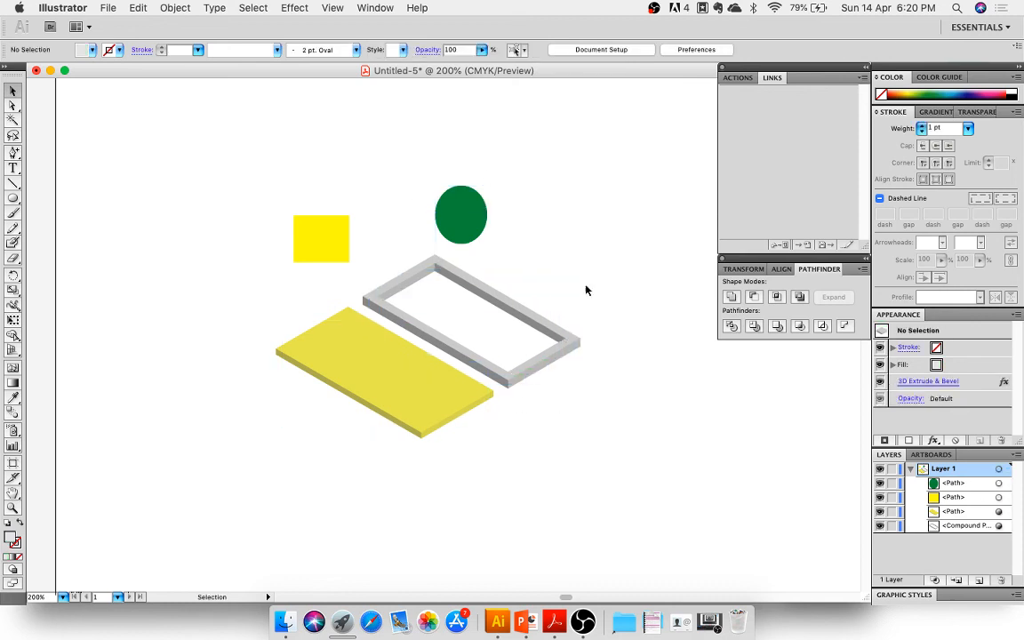
click(544, 372)
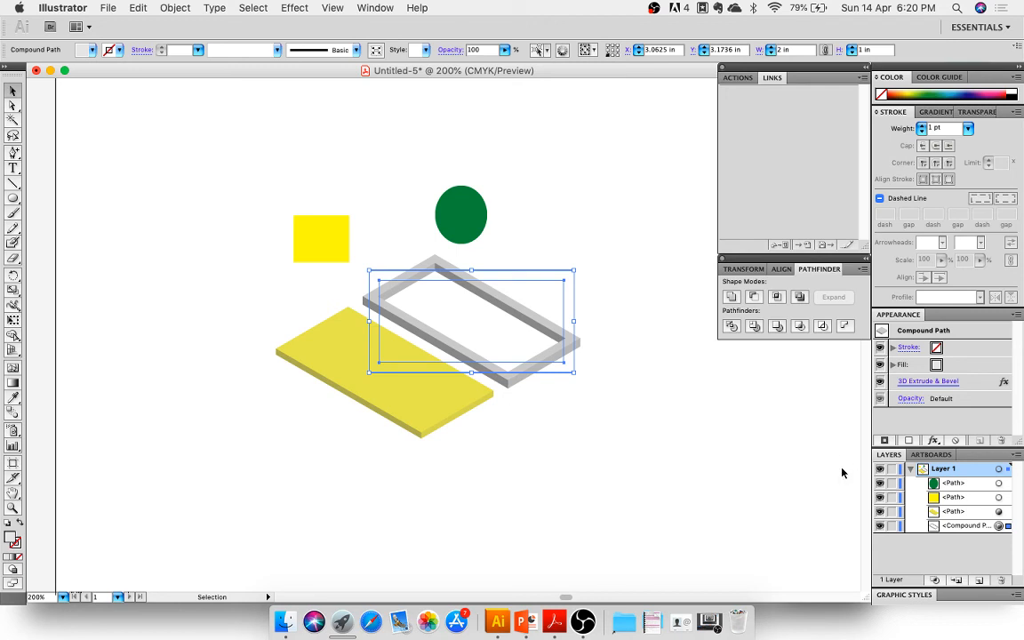
click(893, 526)
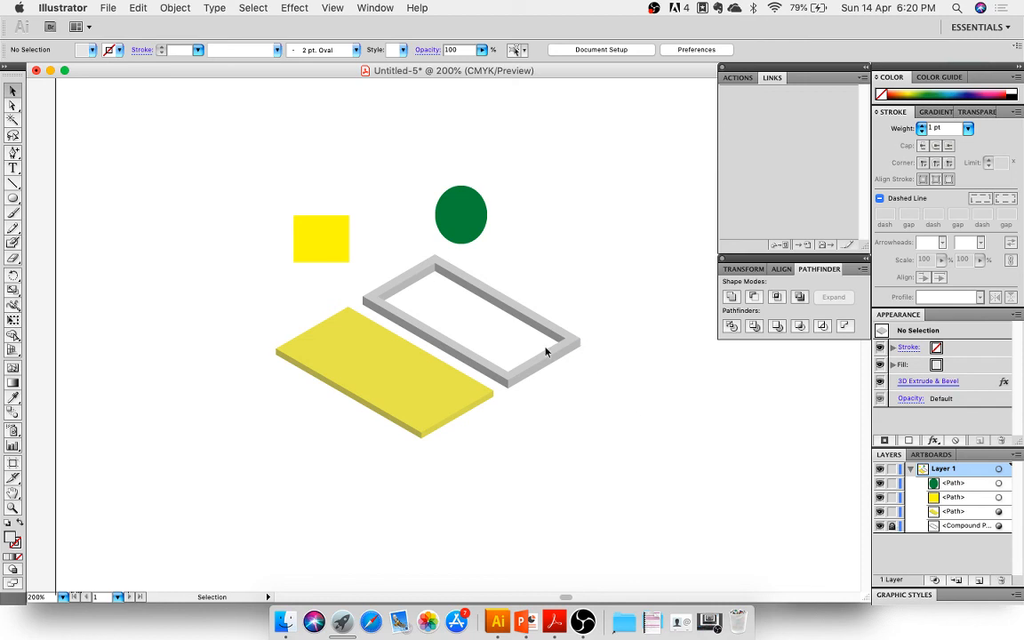
Test the lock by trying to select the grey frame directly and with a selection box across it
click(429, 395)
click(342, 271)
click(311, 232)
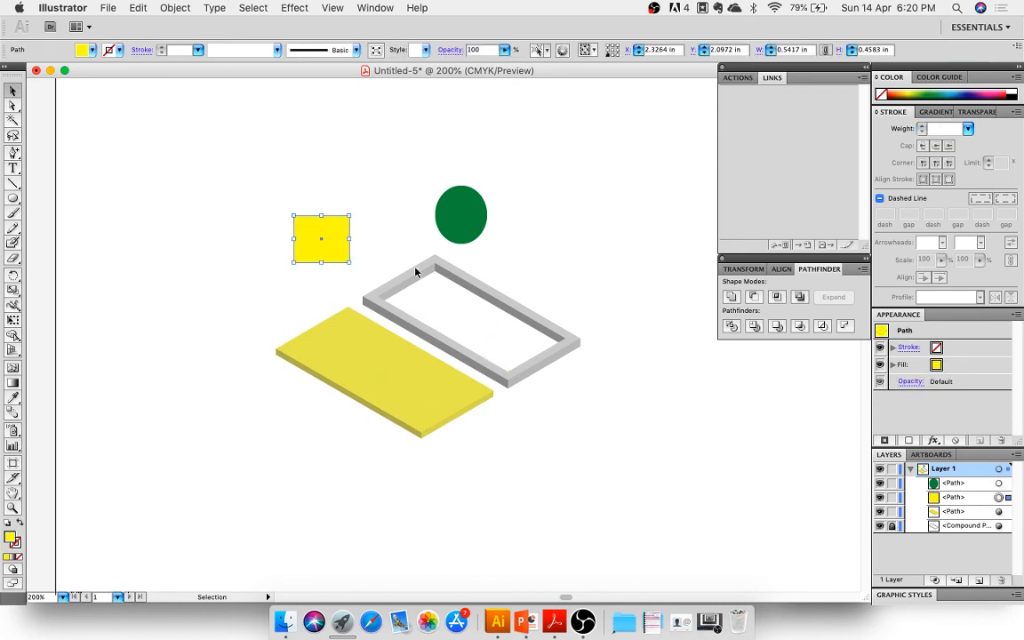
click(380, 249)
drag(397, 261, 500, 338)
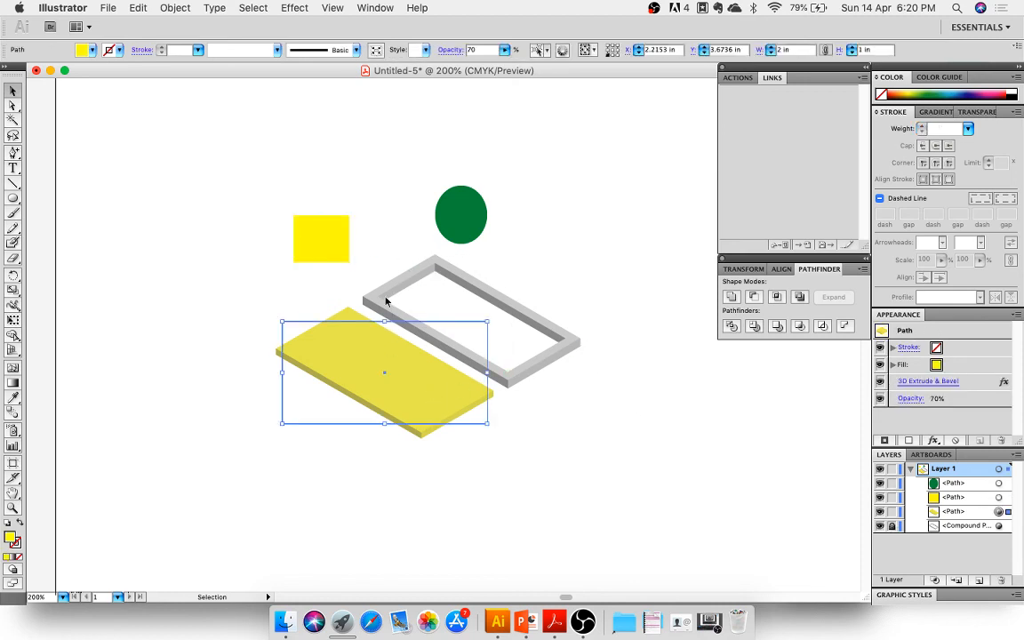
click(152, 207)
Draw a trial diagonal line across the locked grey frame and delete it
click(14, 184)
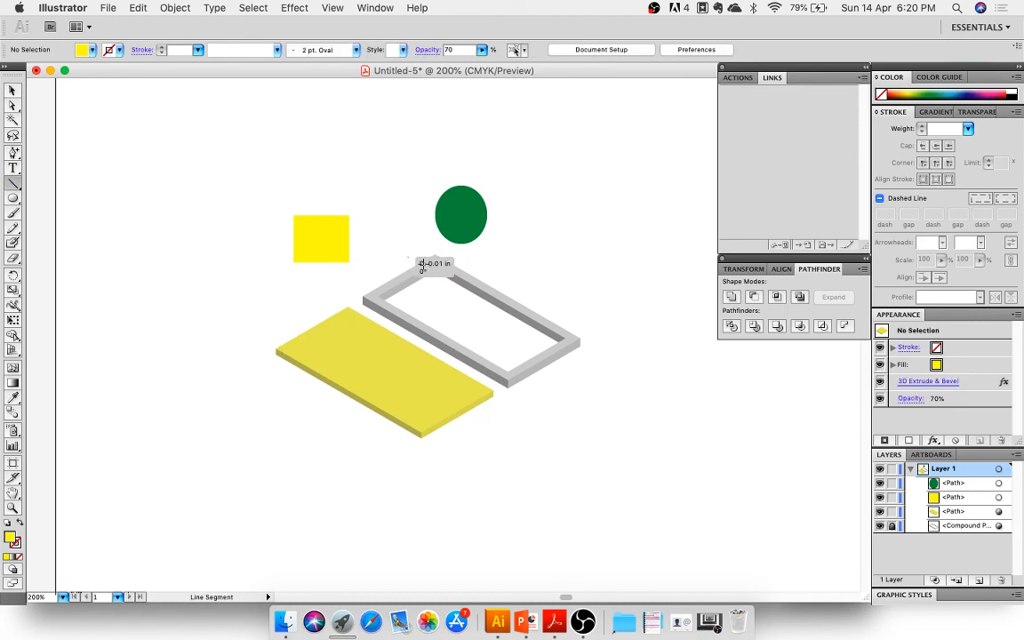
drag(406, 257, 528, 336)
click(12, 89)
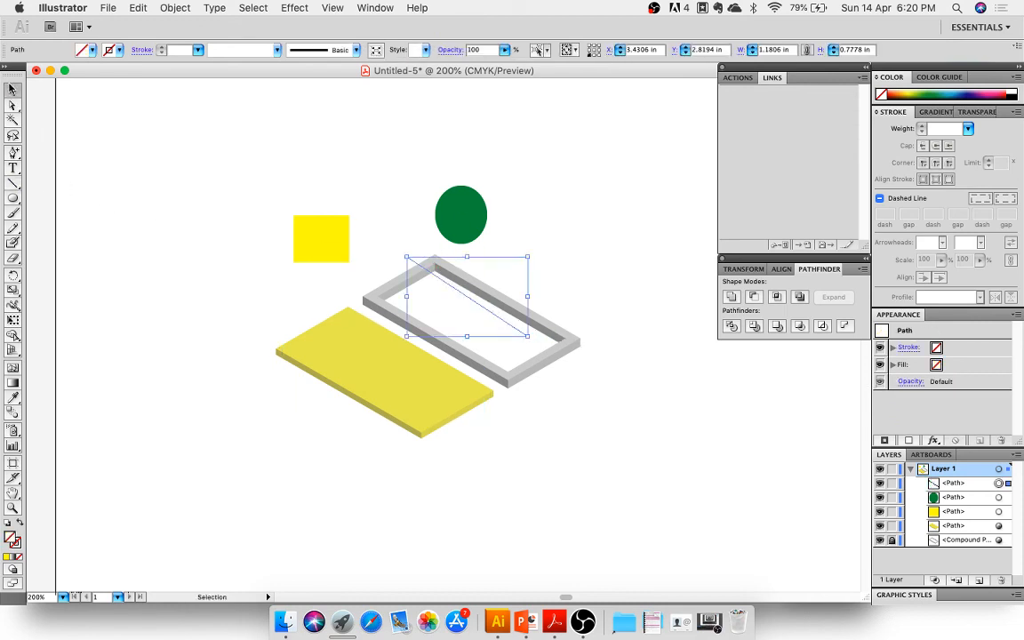
key(Delete)
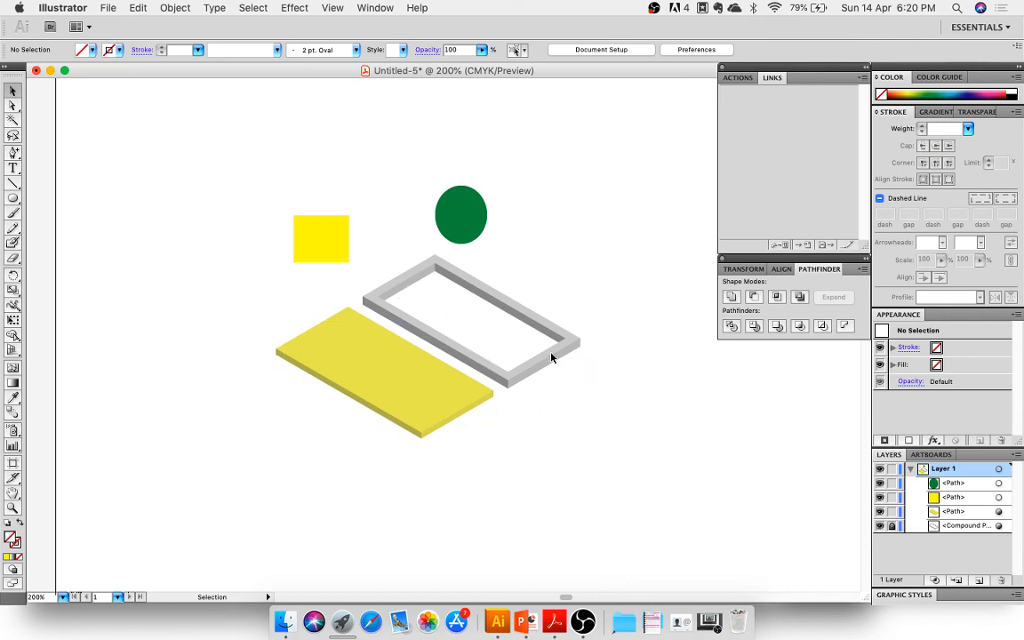
Hide the grey frame, show it again, and unlock it
click(880, 528)
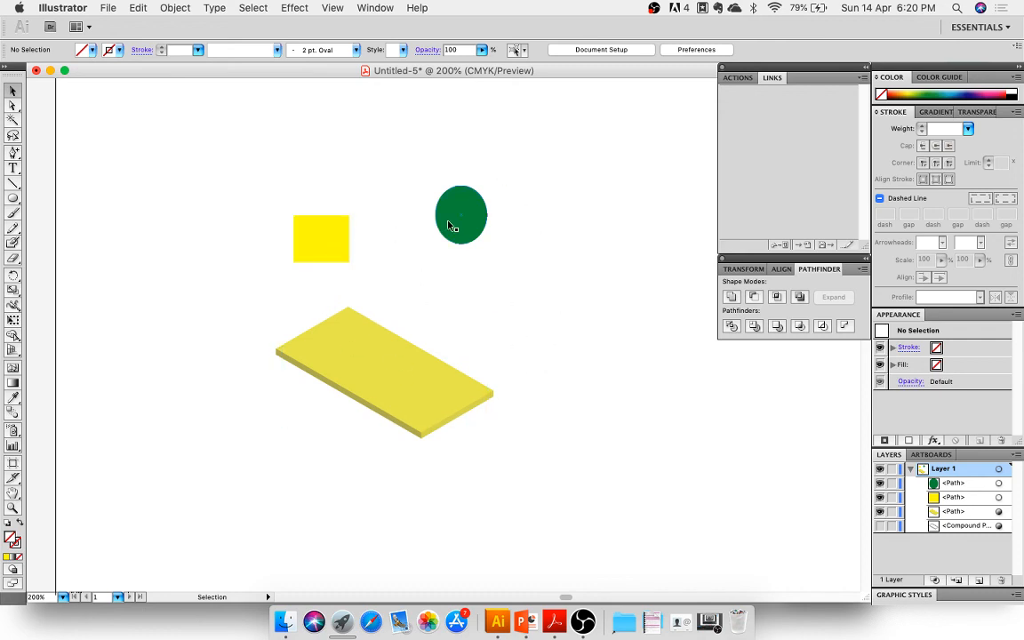
click(880, 526)
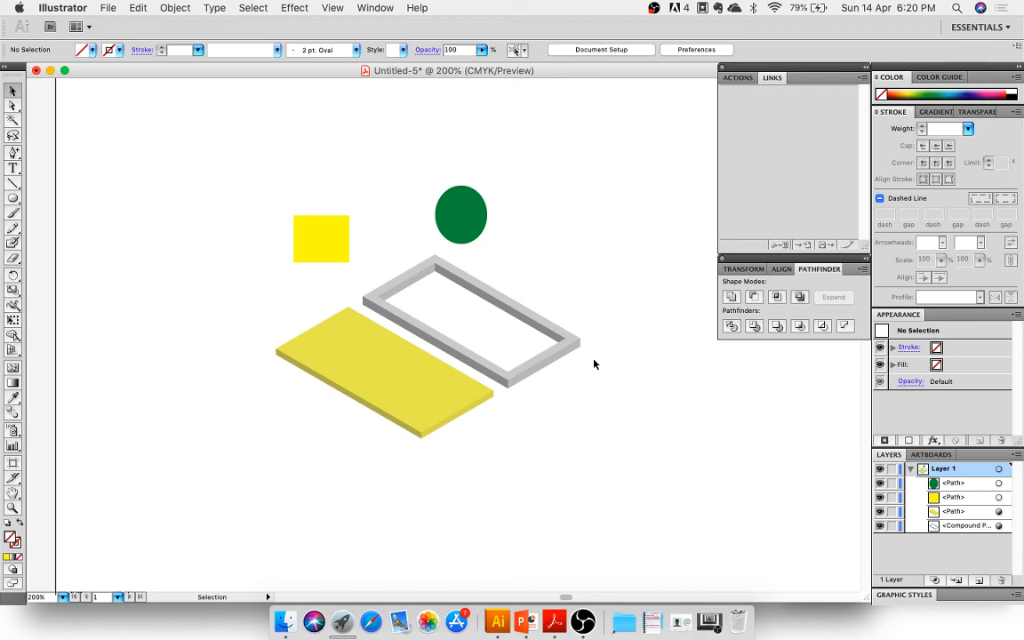
Collapse Layer 1 and create a new layer named Layer 2 with the red layer colour
click(909, 469)
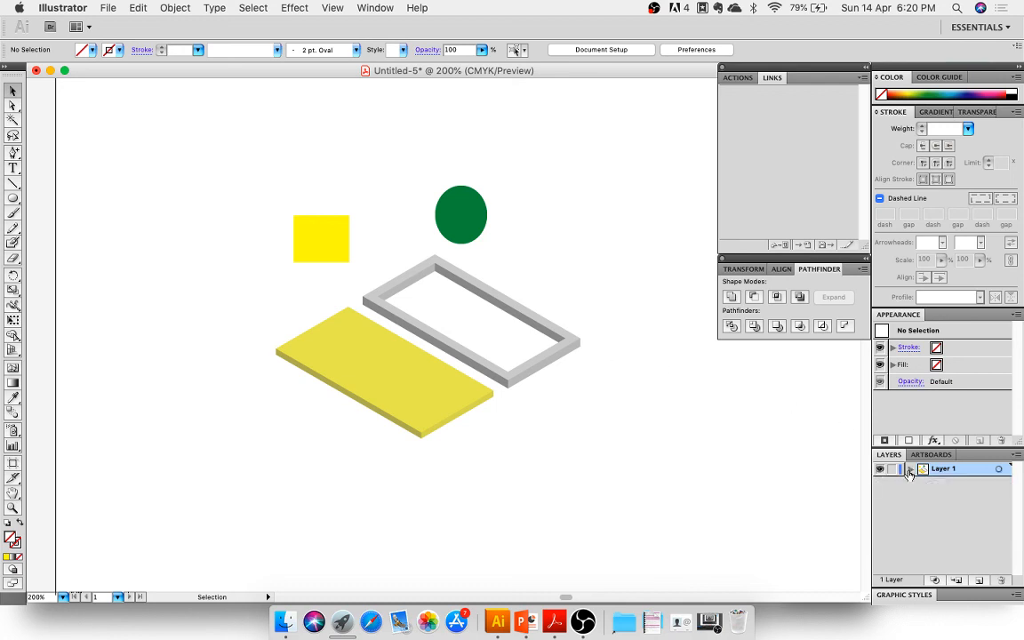
click(1016, 454)
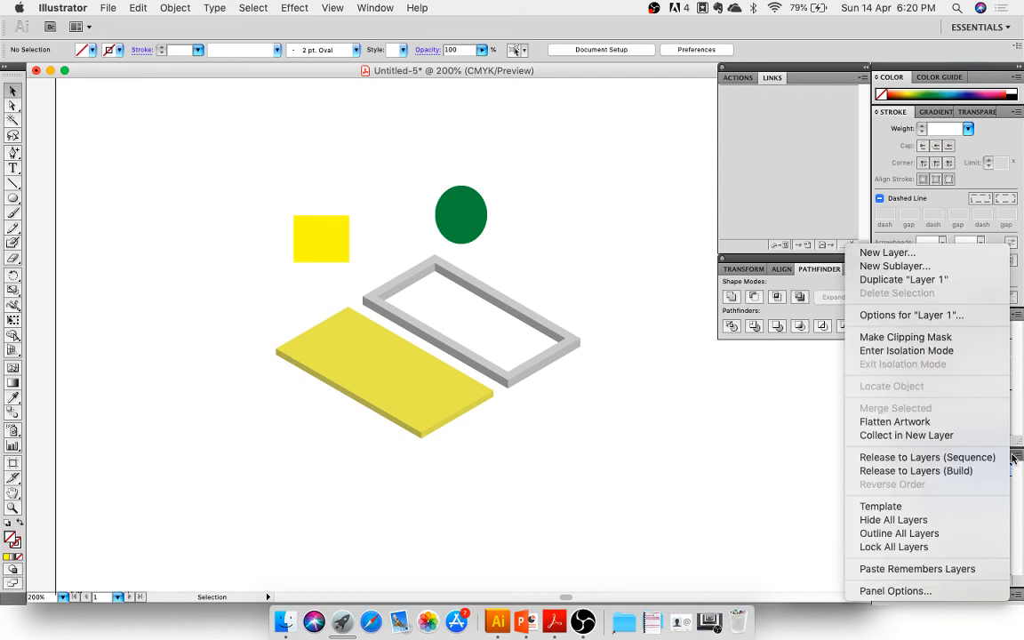
click(886, 253)
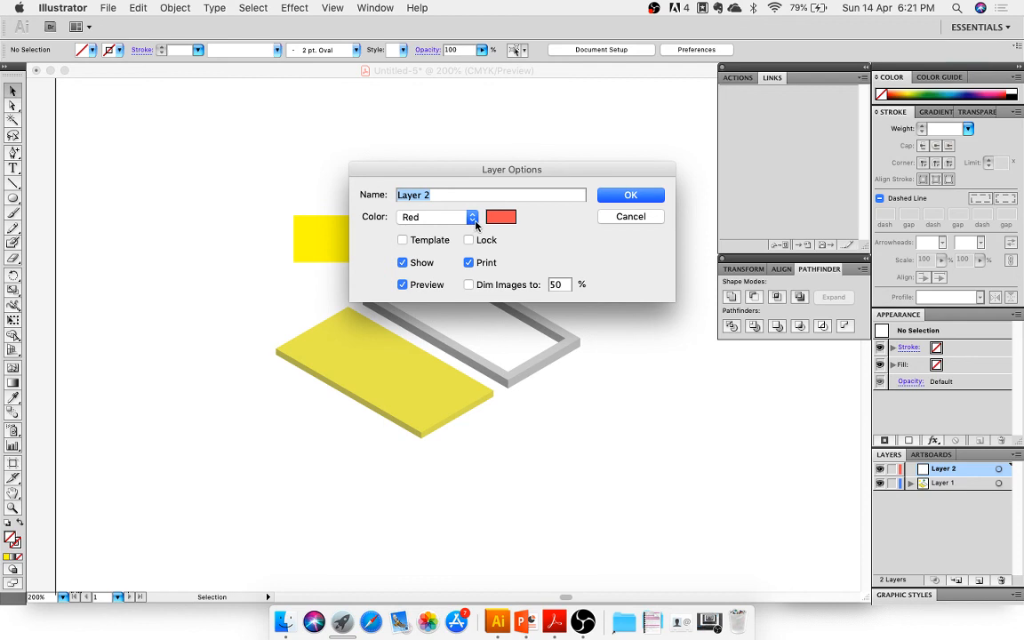
click(474, 219)
click(473, 218)
click(630, 195)
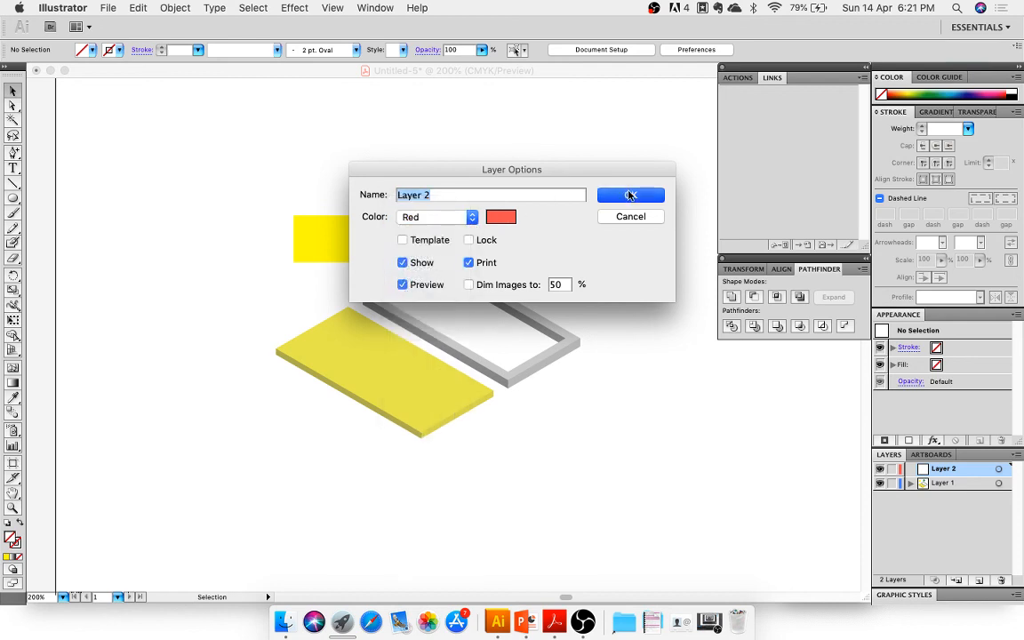
On Layer 2, draw an ellipse about 0.46 by 0.44 in up and left of the green one, and fill it dark brown
click(955, 483)
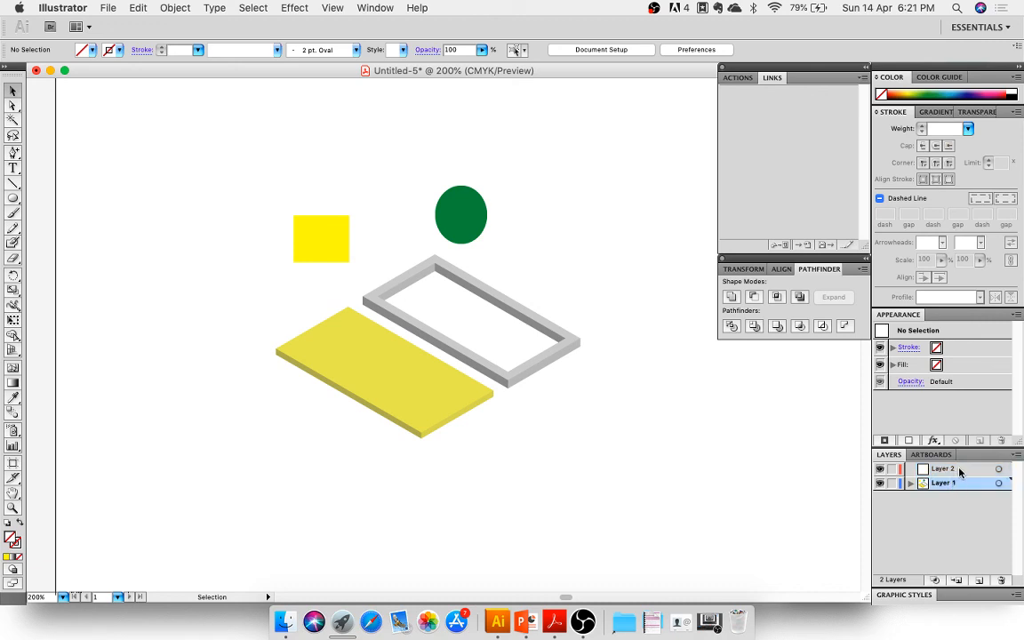
click(955, 468)
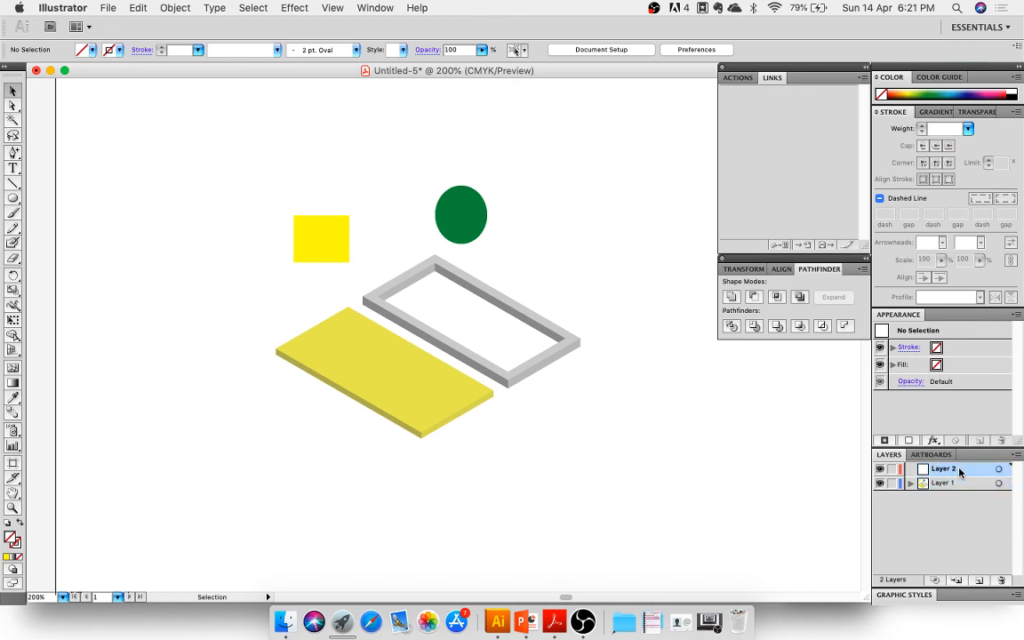
click(12, 197)
drag(372, 151, 421, 195)
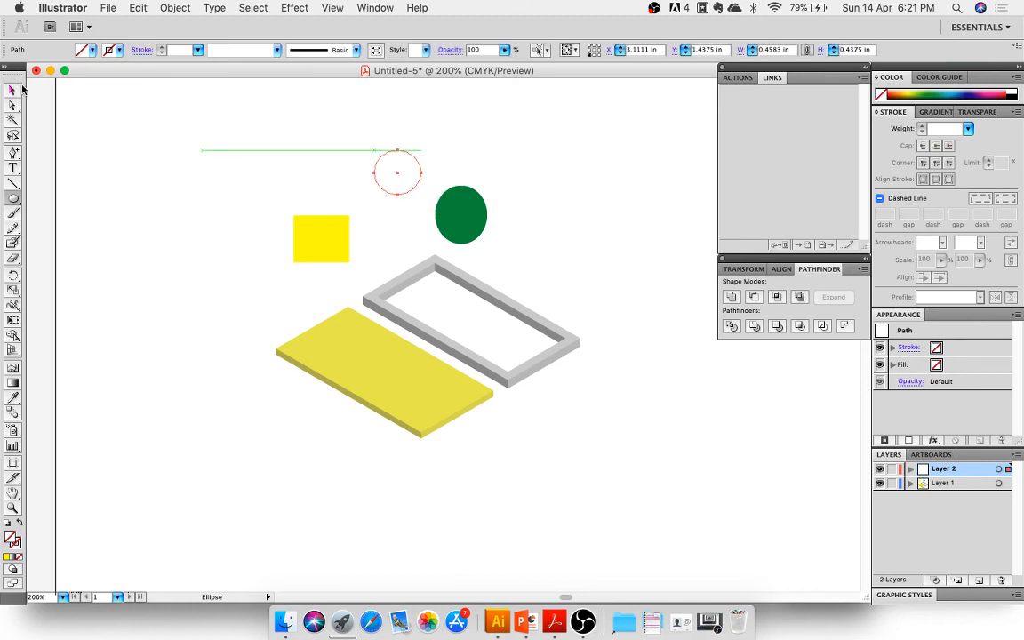
click(93, 49)
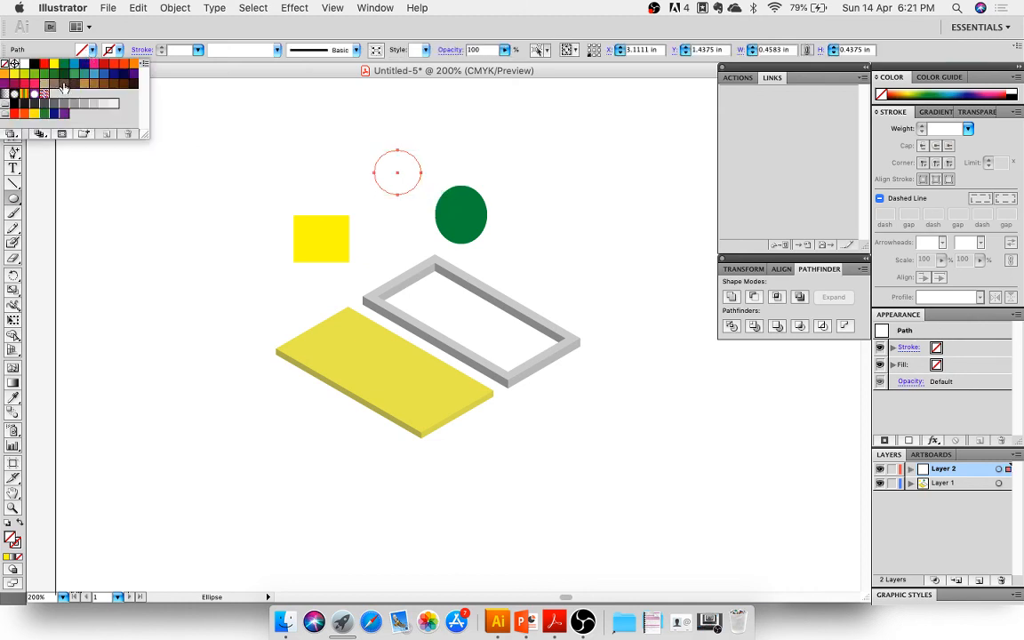
click(64, 86)
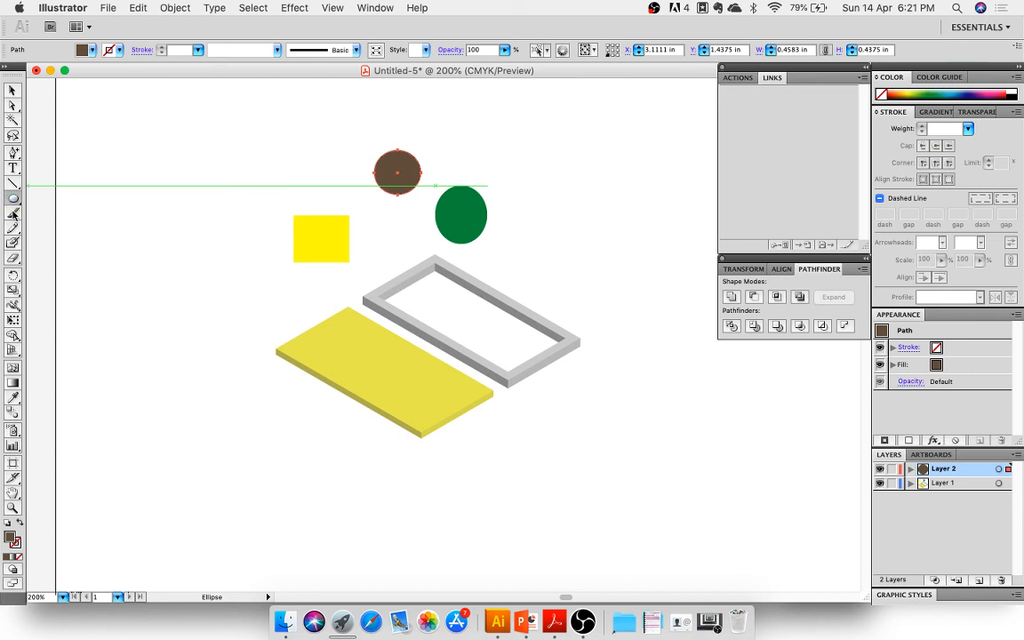
Draw a steep diagonal line beside the brown circle, about 0.2 by 0.58 in, with a black 1 pt stroke
click(14, 182)
drag(358, 162, 373, 209)
click(99, 54)
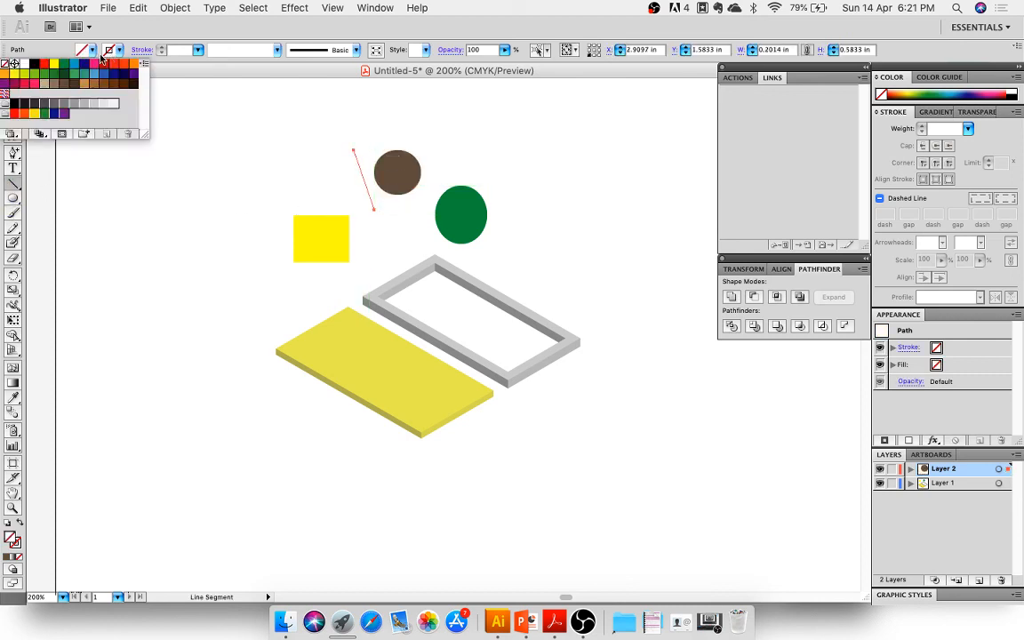
click(34, 64)
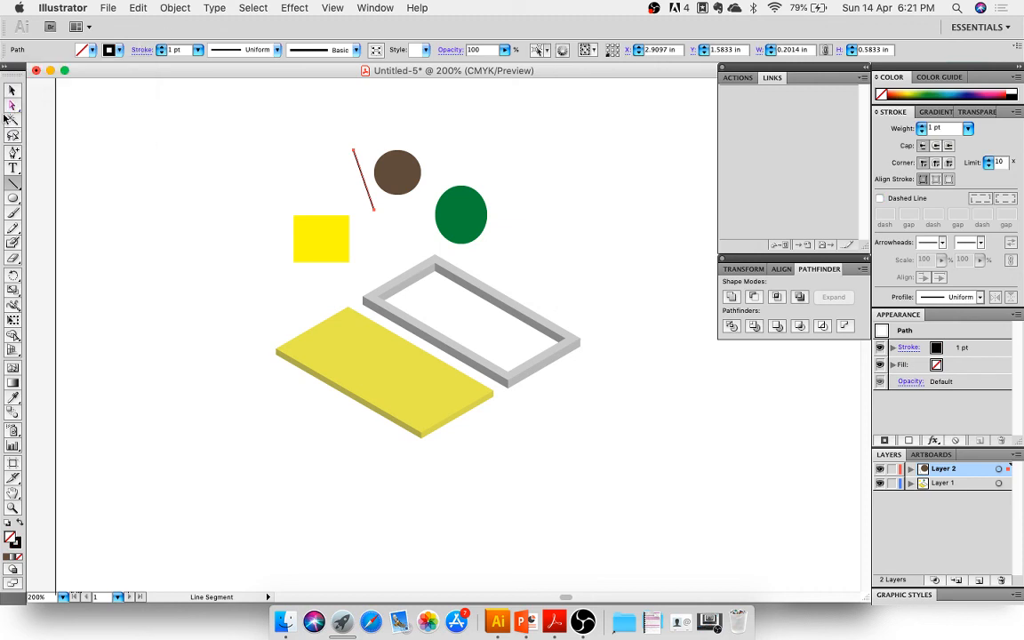
click(12, 89)
click(252, 147)
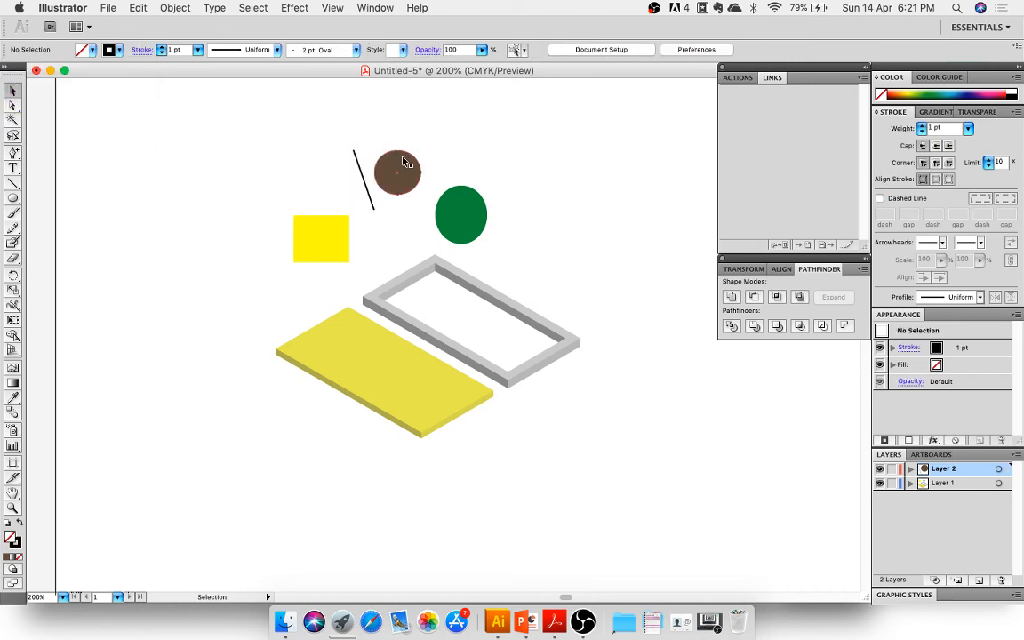
Move the brown circle and the black line over the grey frame's upper corner, and place Layer 1 above Layer 2
drag(404, 163, 411, 267)
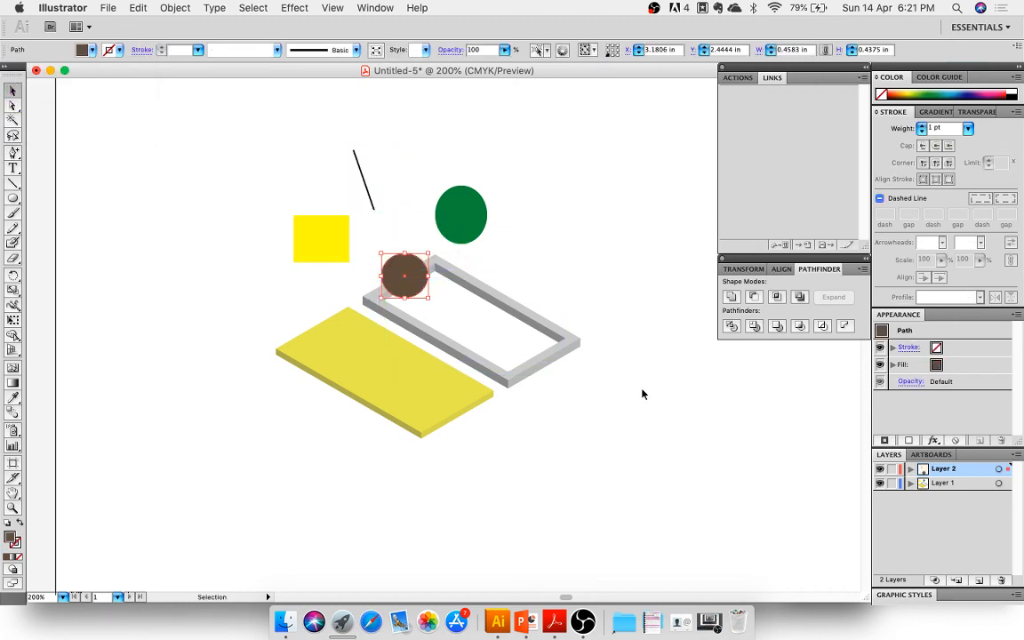
click(647, 402)
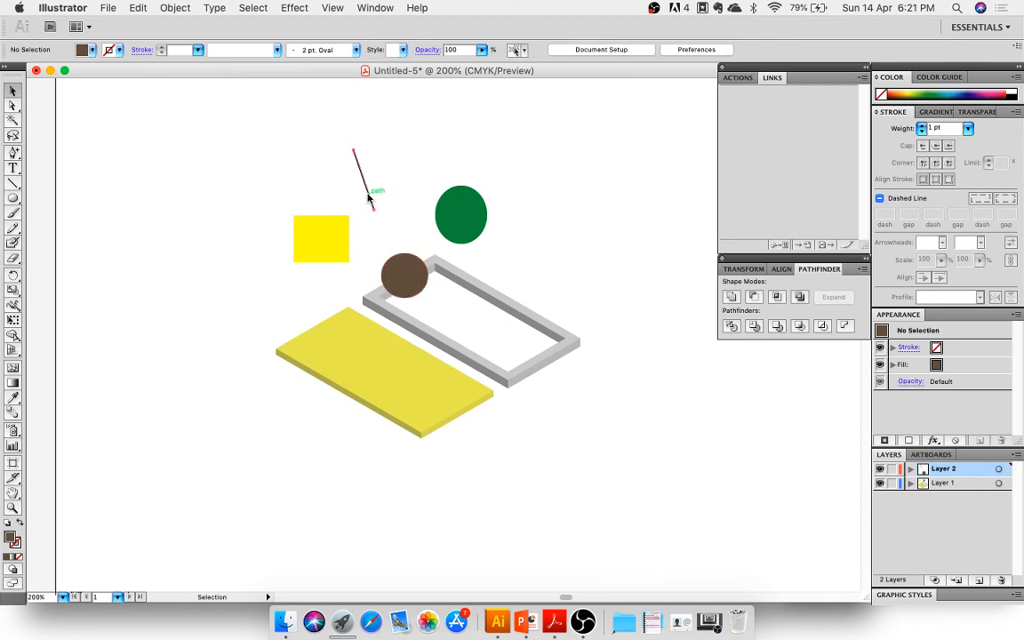
drag(369, 197, 445, 276)
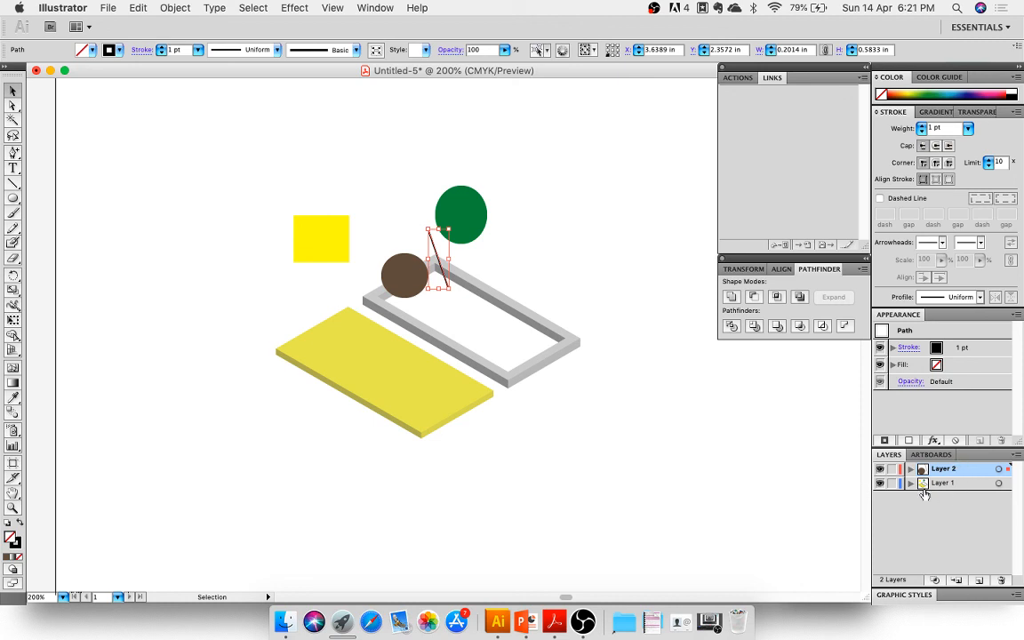
drag(964, 488, 957, 461)
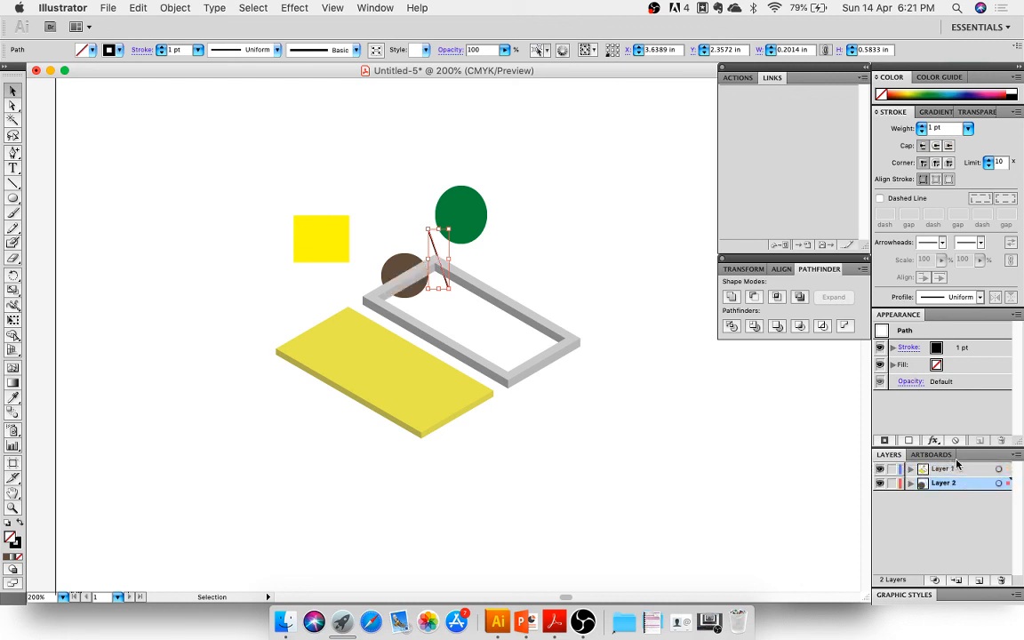
click(611, 441)
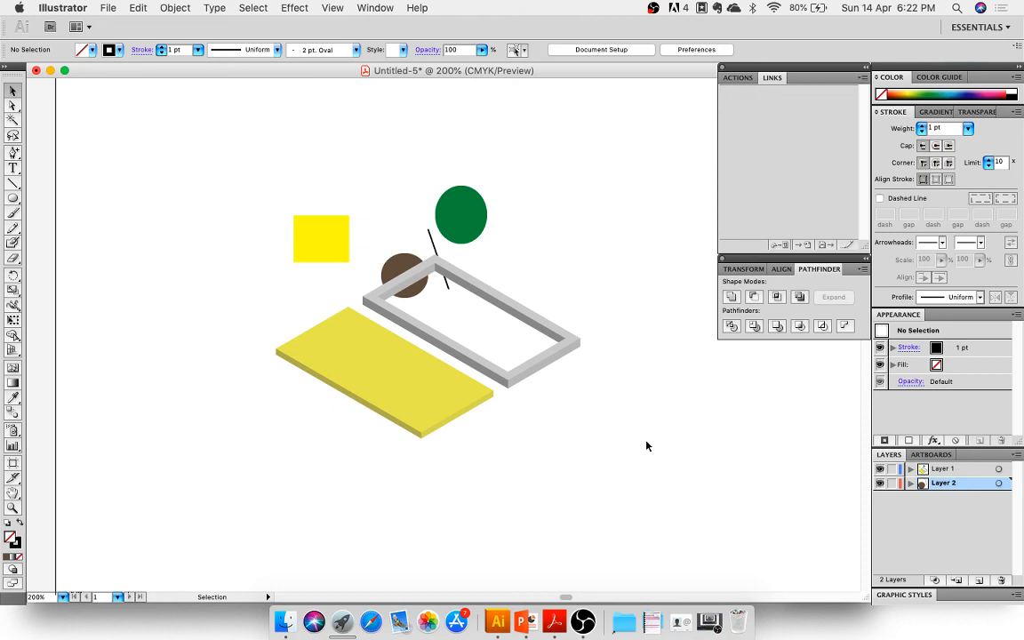
Add the text "Laboratory" in Myriad Pro Regular, 12 pt, on Layer 2, up and left of the yellow rectangle
click(13, 168)
click(153, 138)
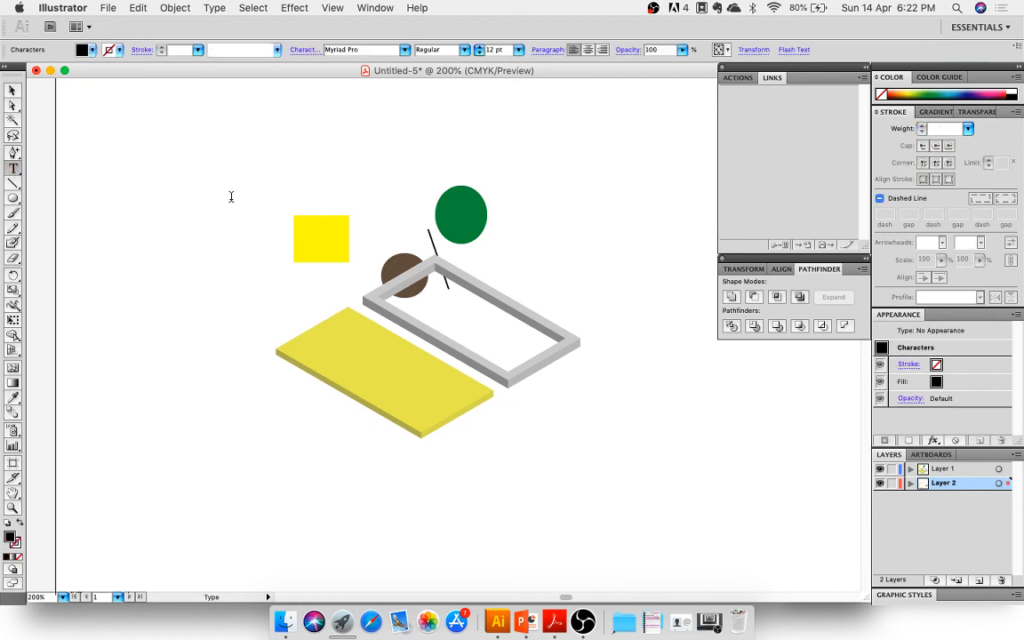
text(Laboratory)
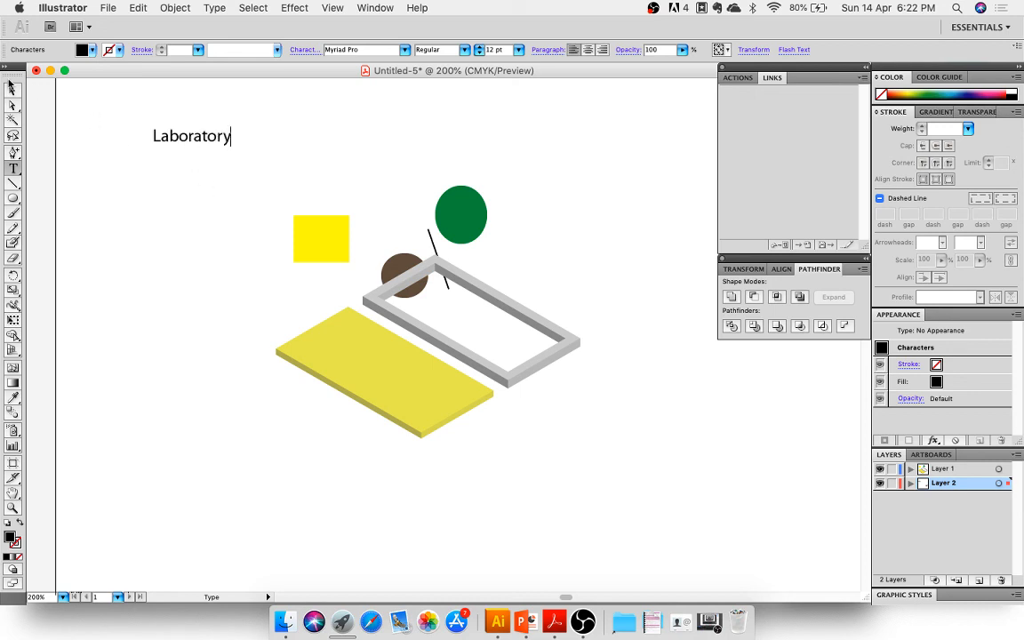
click(14, 89)
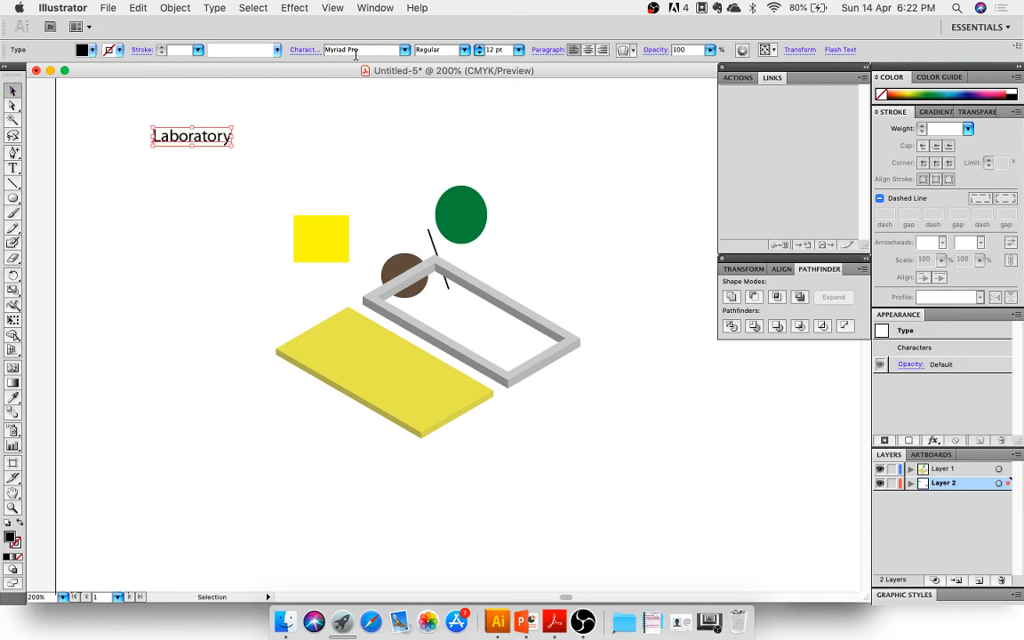
click(144, 50)
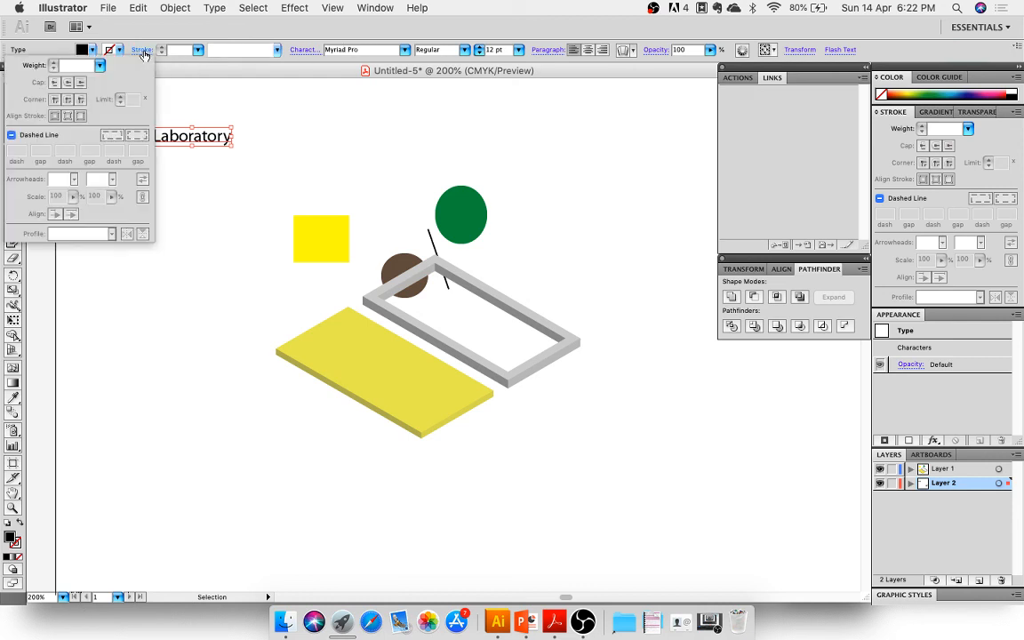
click(143, 50)
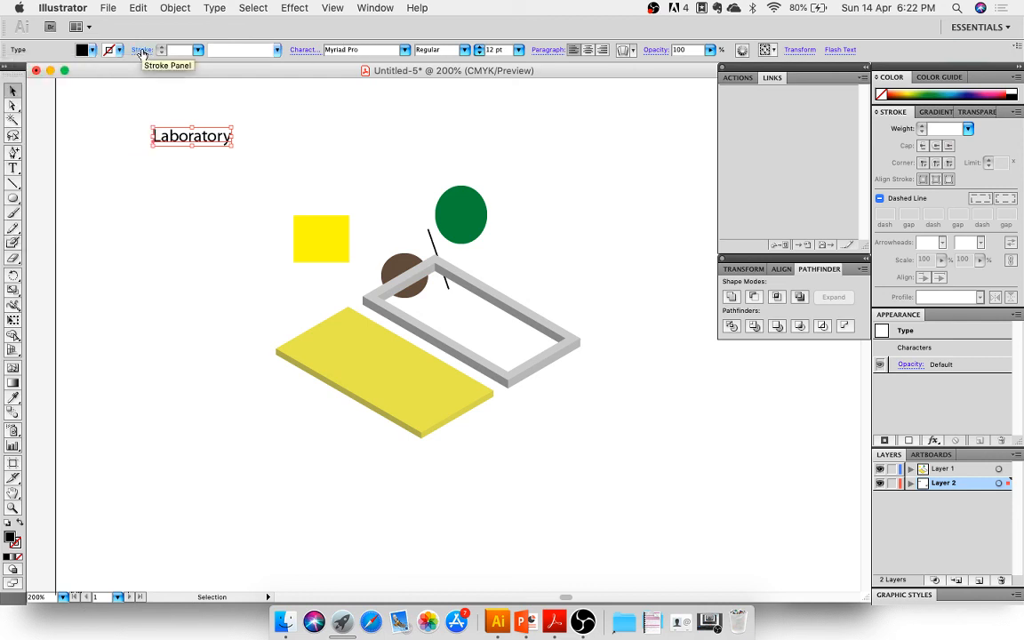
click(130, 153)
click(174, 136)
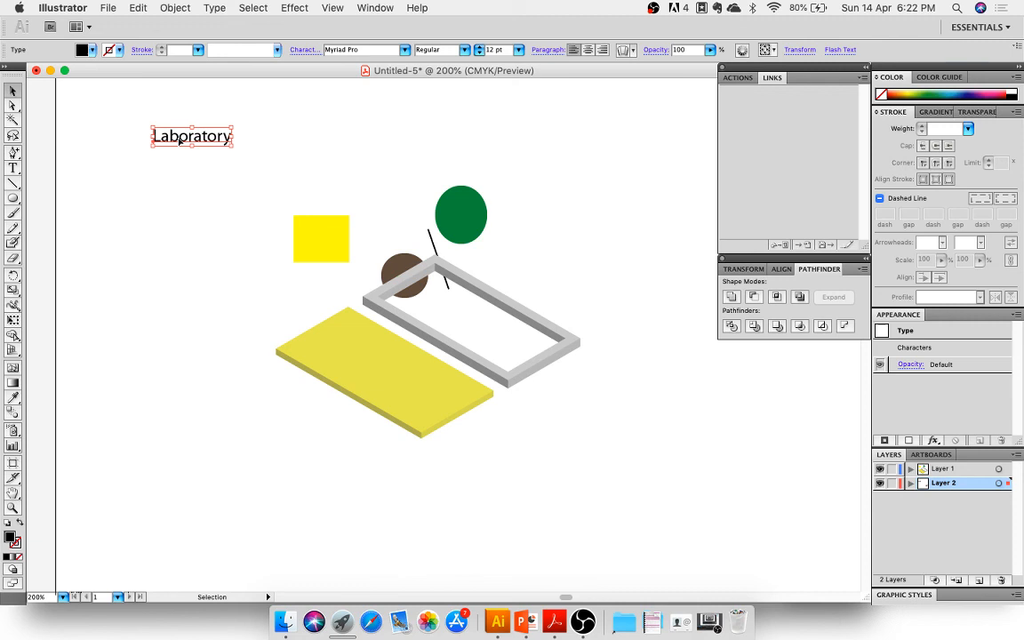
click(143, 51)
click(144, 38)
Try a 50% vertical scale on the Laboratory text and undo it
click(303, 50)
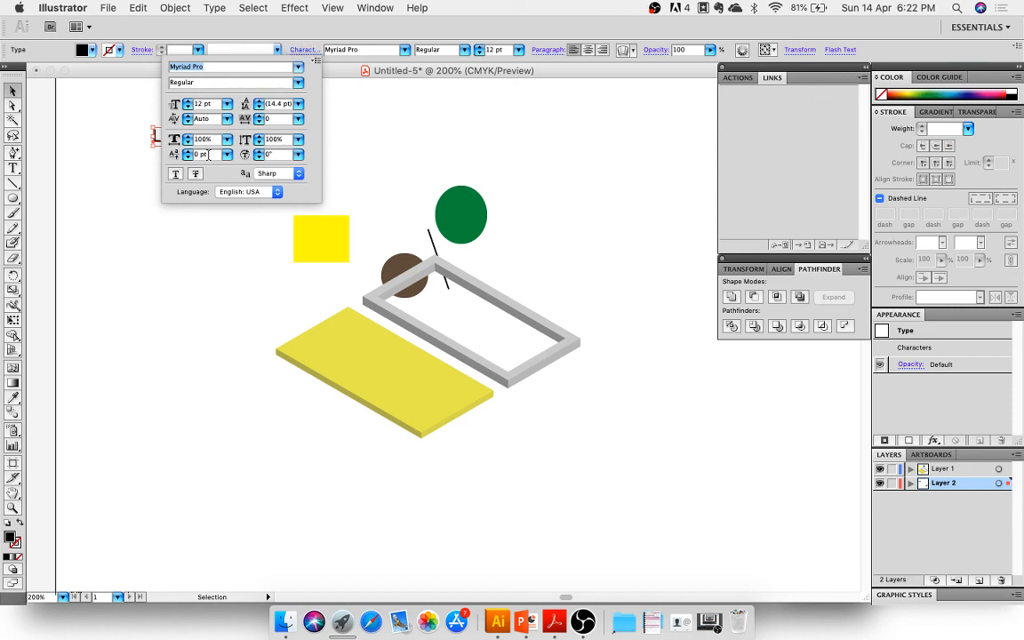
click(269, 140)
text(50)
key(Return)
click(219, 160)
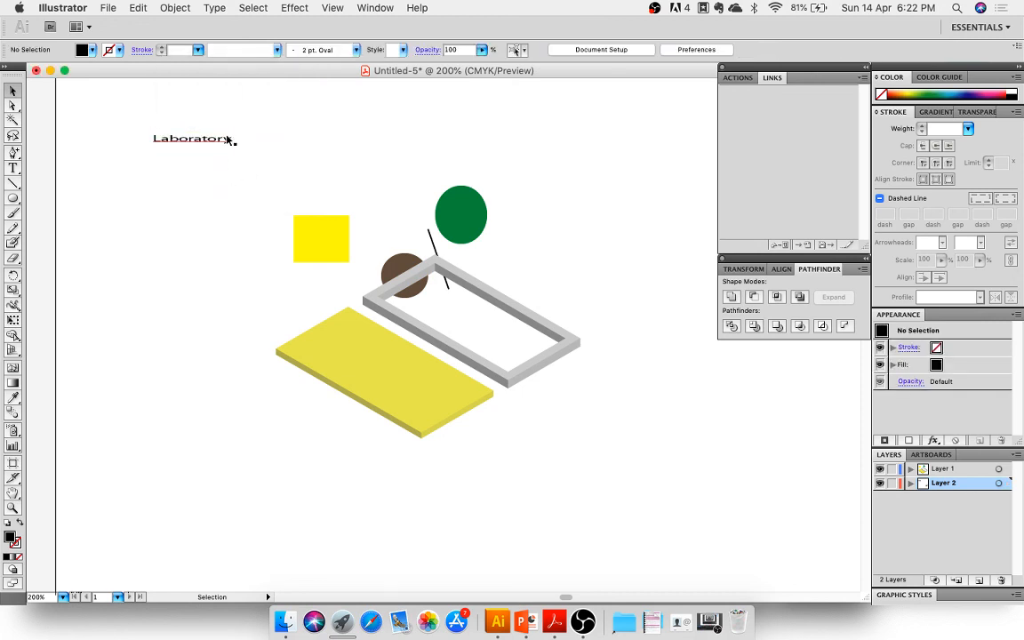
key(super+z)
Set the font size of only the letters "oratory" in the Laboratory text to 8 pt
double_click(162, 133)
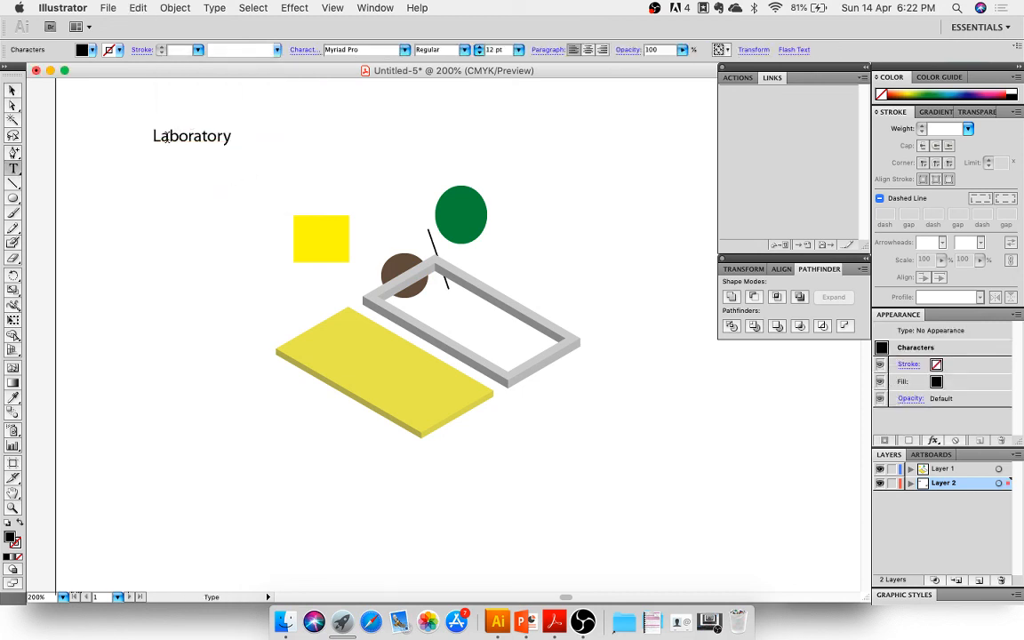
drag(160, 134, 230, 148)
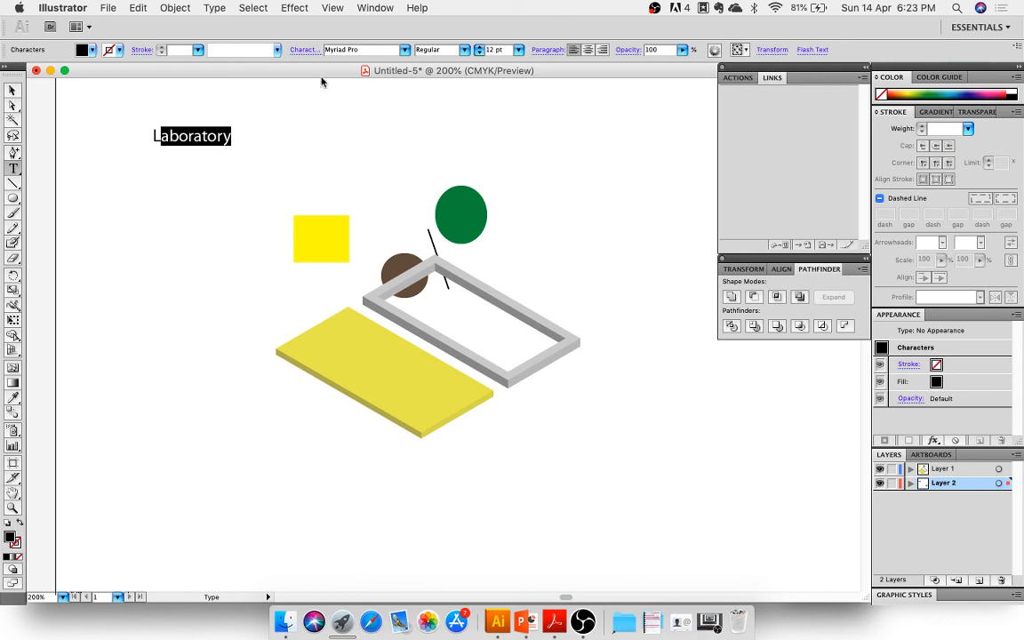
click(201, 136)
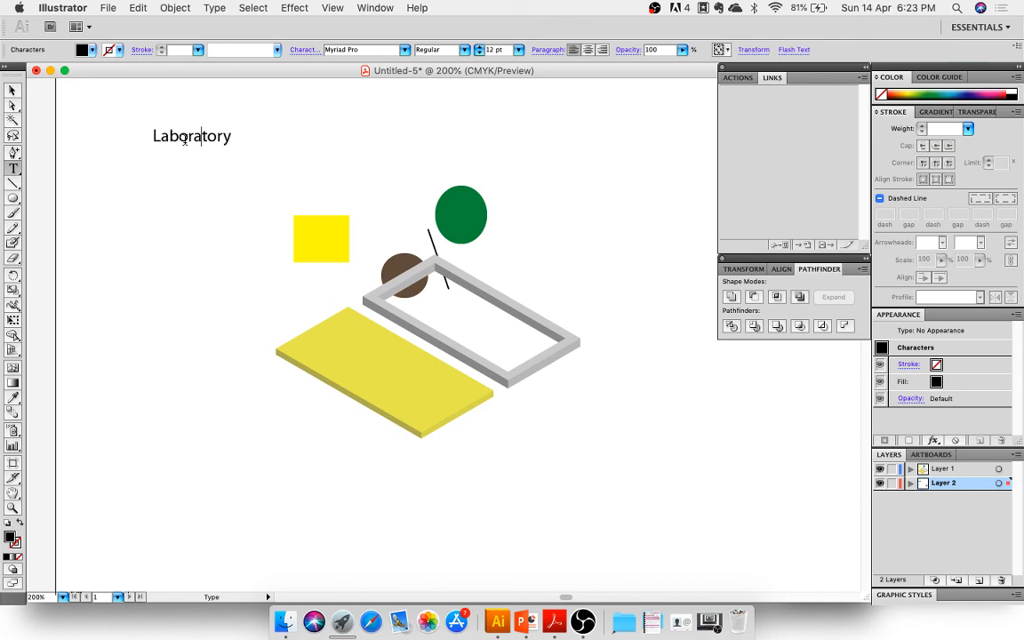
drag(179, 136, 232, 138)
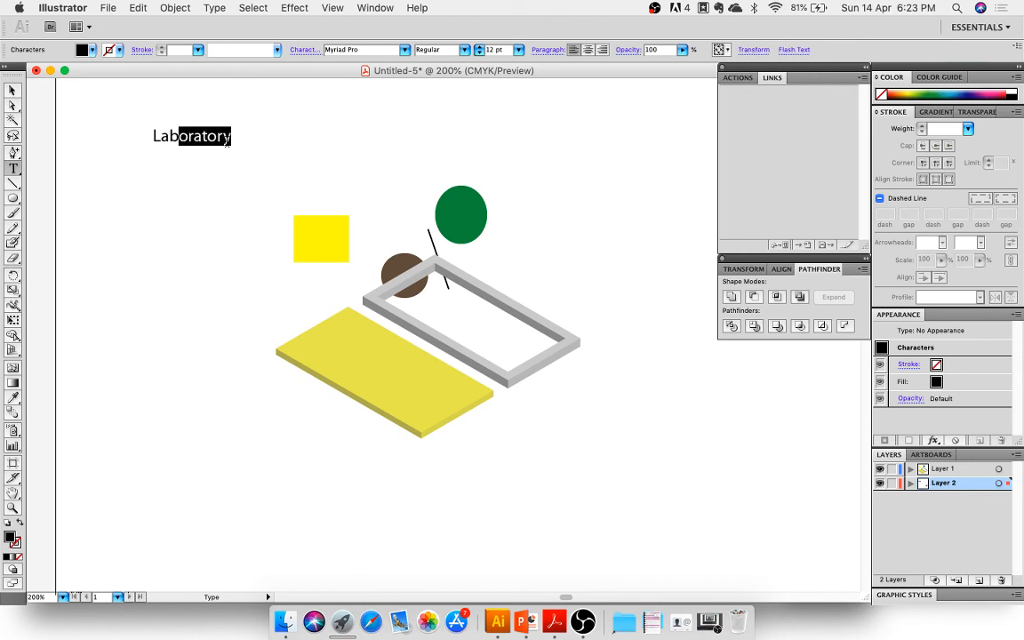
click(300, 50)
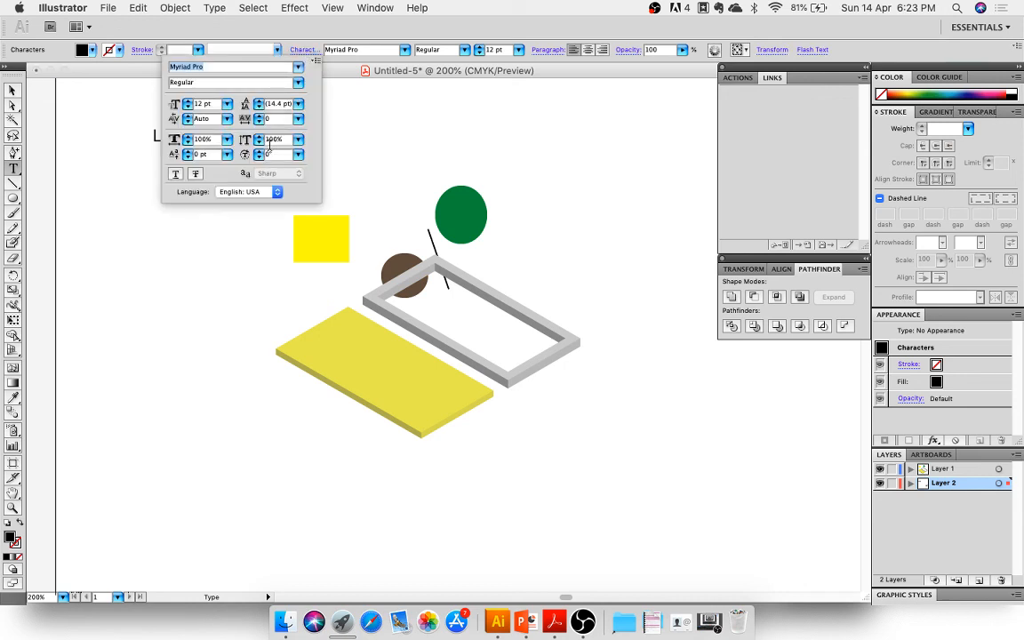
click(189, 107)
click(188, 107)
click(188, 107)
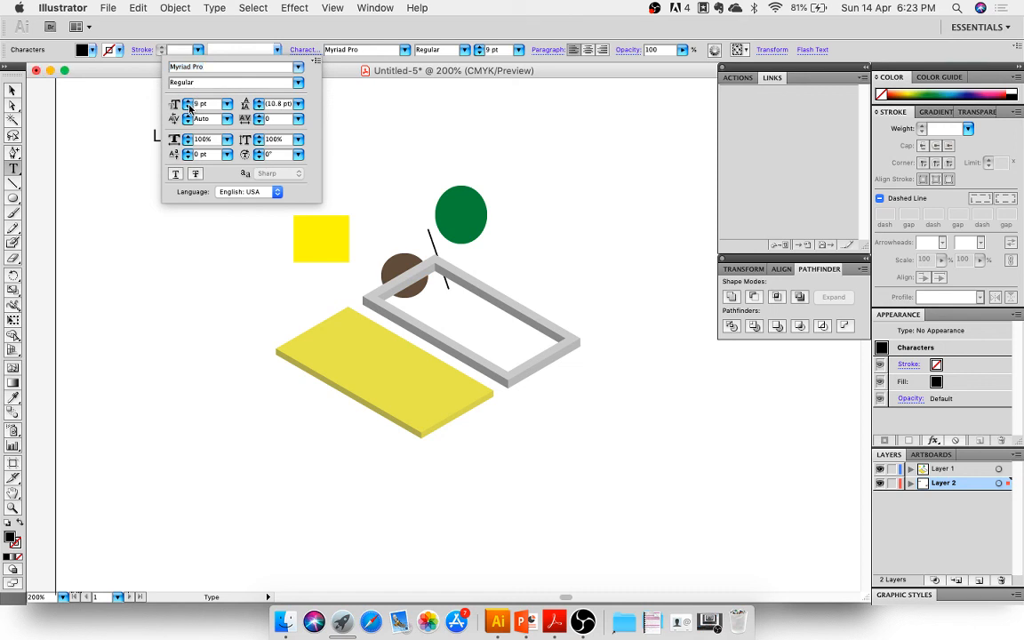
click(189, 107)
Raise the baseline shift of the letters "oratory" so they sit as superscript beside "Lab", and finish editing the text
click(188, 152)
click(187, 152)
click(188, 152)
click(162, 239)
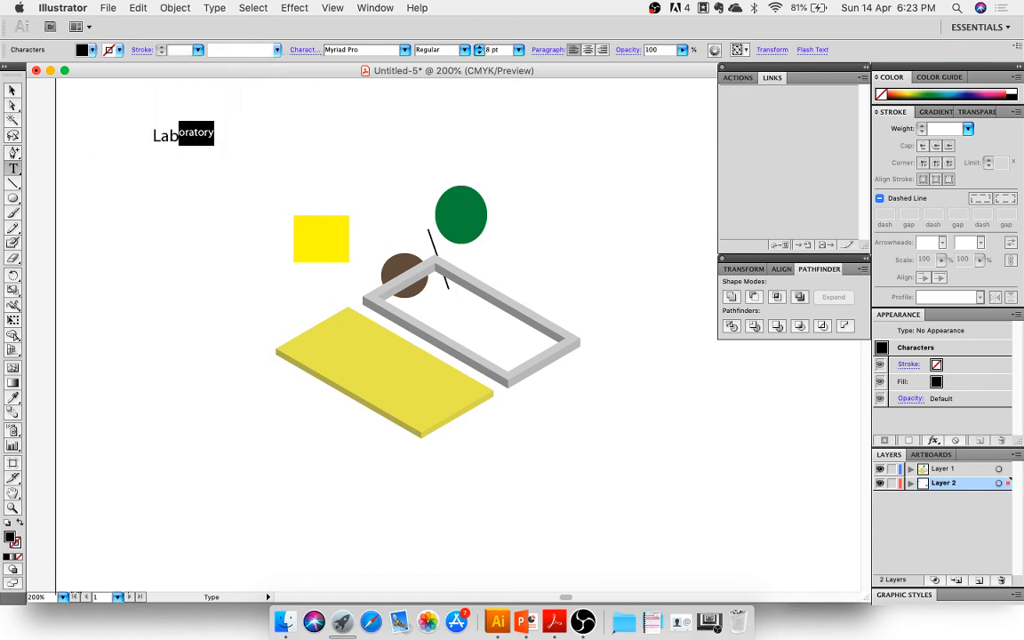
click(13, 90)
click(161, 124)
click(178, 141)
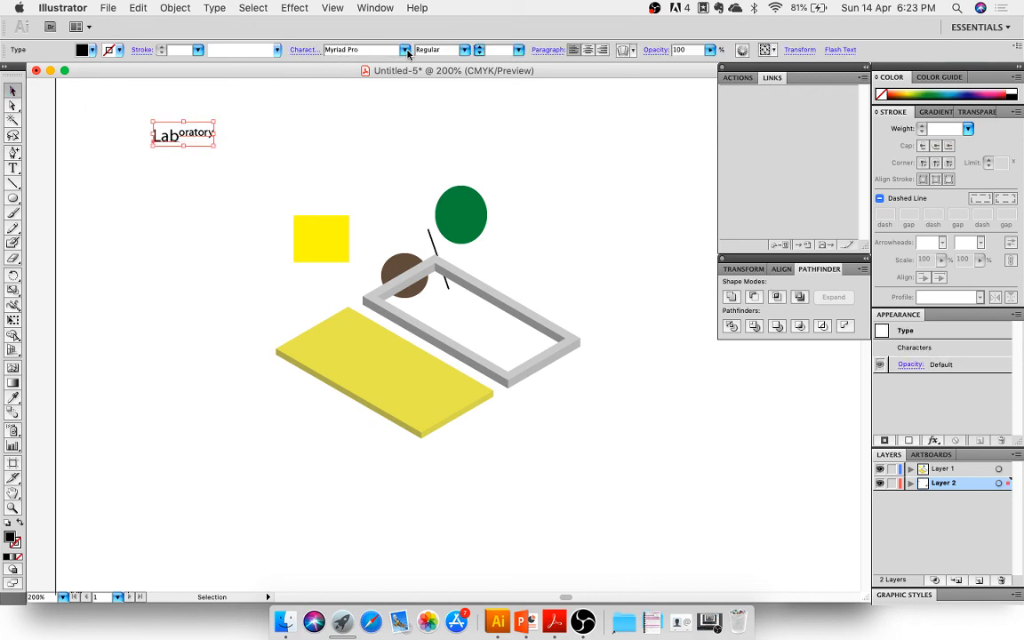
click(405, 51)
click(505, 31)
click(236, 141)
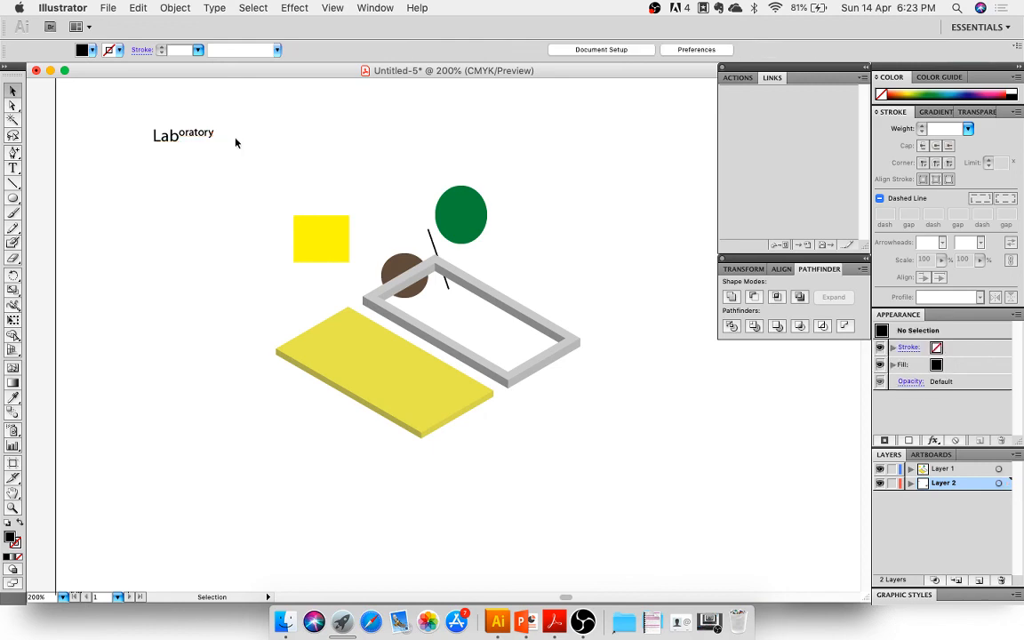